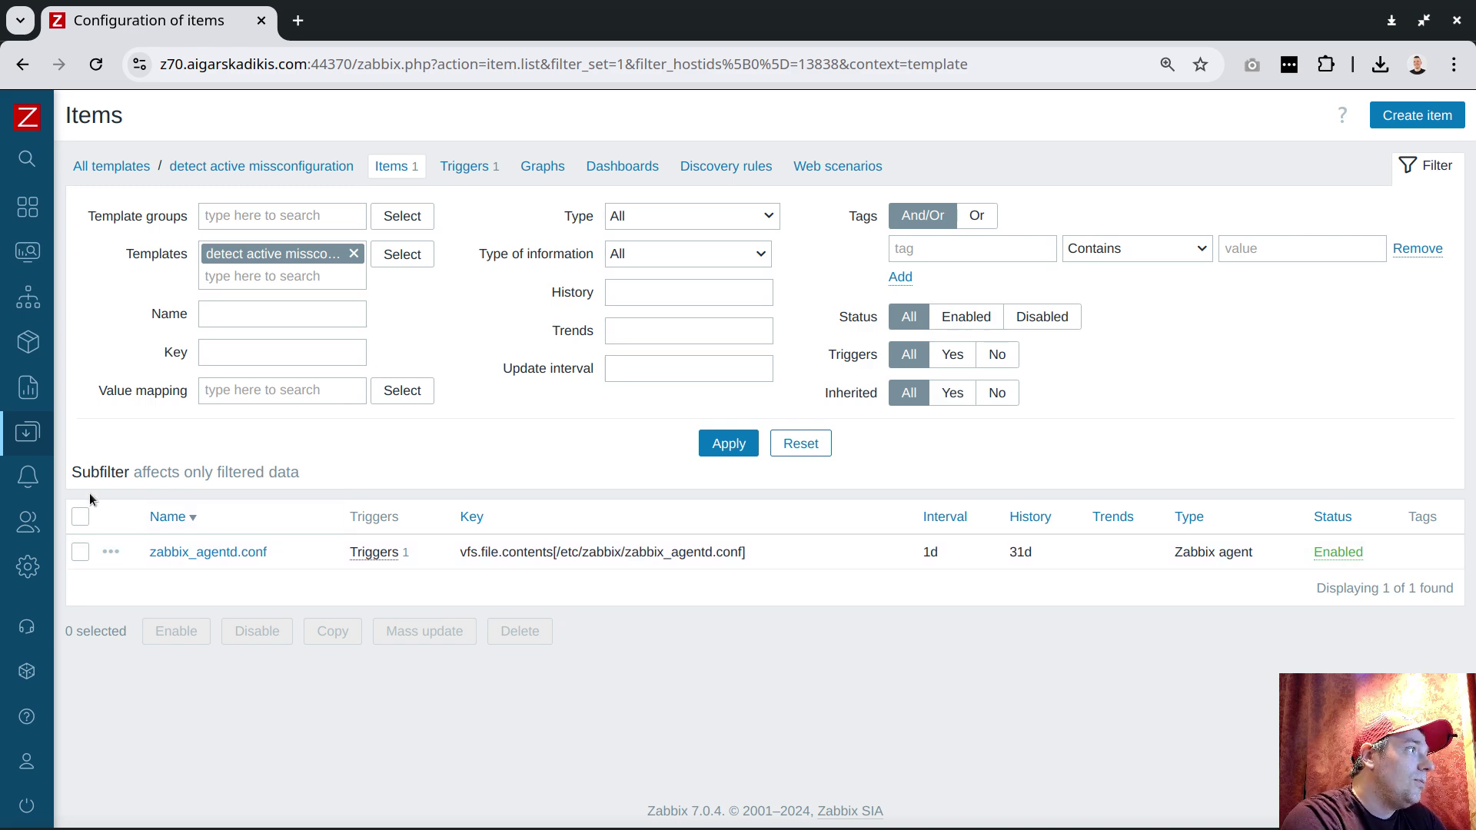
Step: Open the Data collection template list in a separate browser tab and switch to that tab
mouse_move(31, 435)
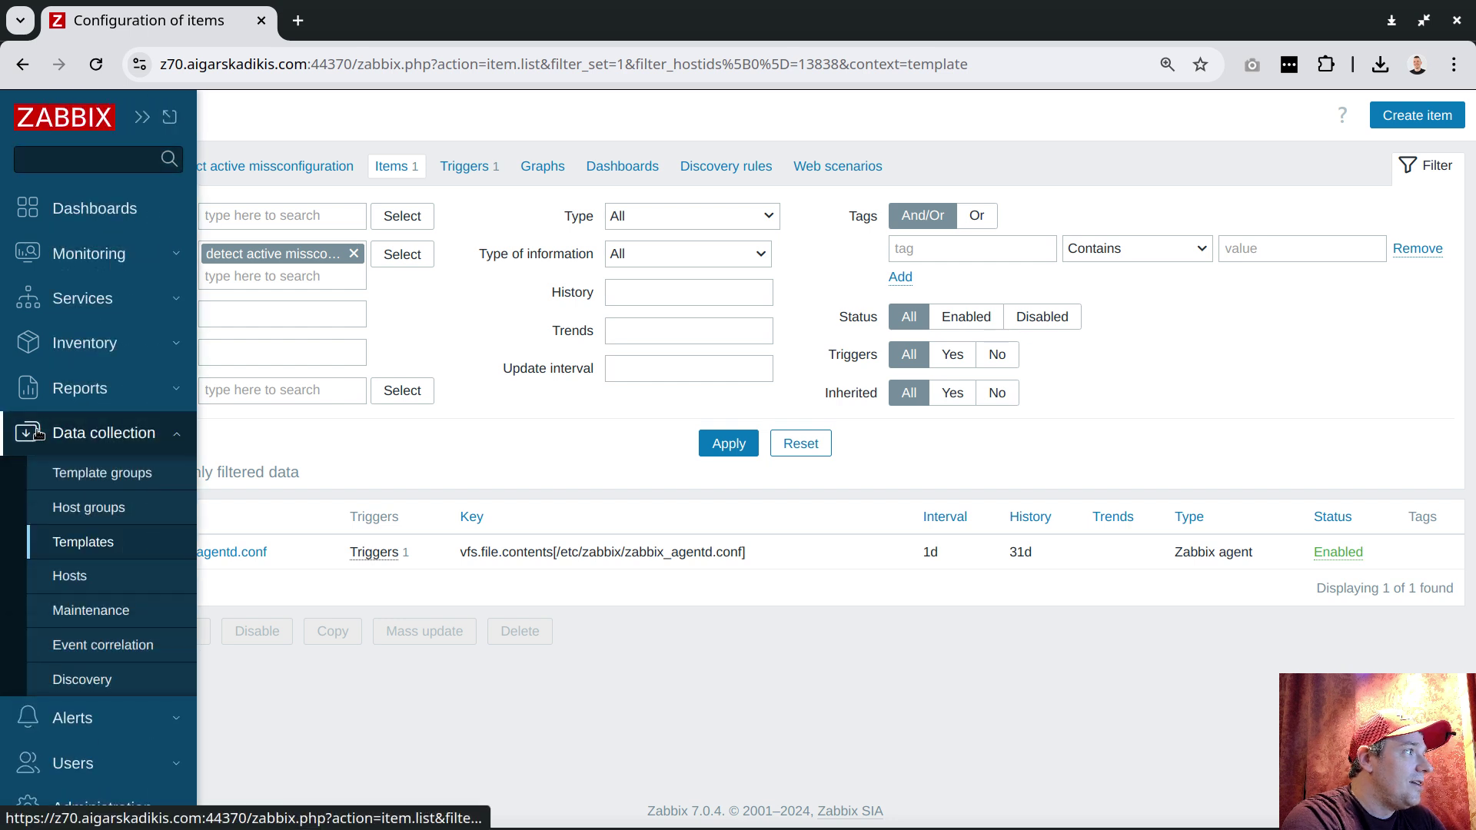
middle_click(107, 543)
click(392, 21)
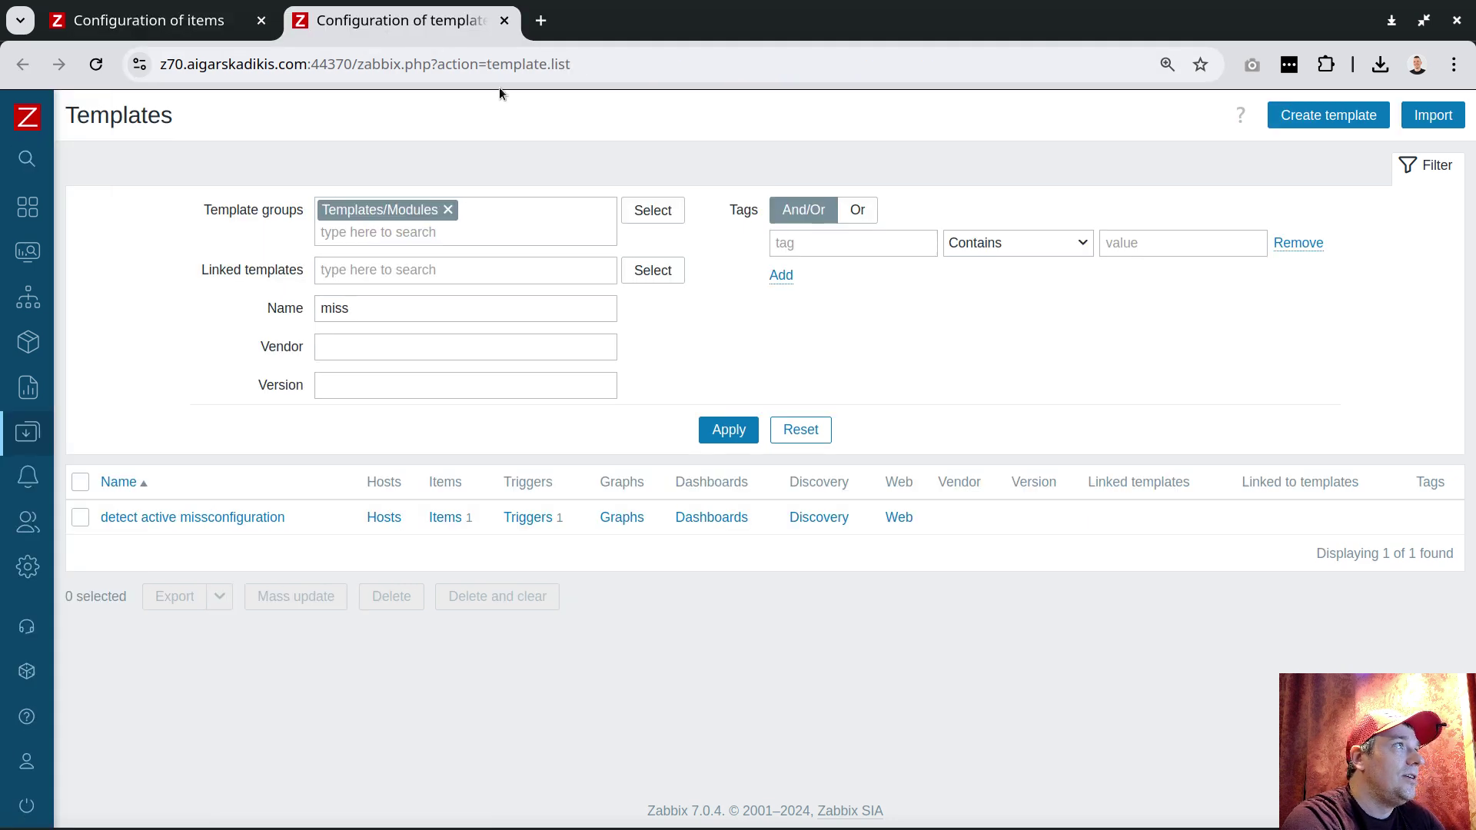
Step: Create a template named "detect active missconfiguration agentd agent2" in the Templates/Modules group, reusing the existing template's name as its beginning
triple_click(314, 517)
key(ctrl+c)
click(1322, 115)
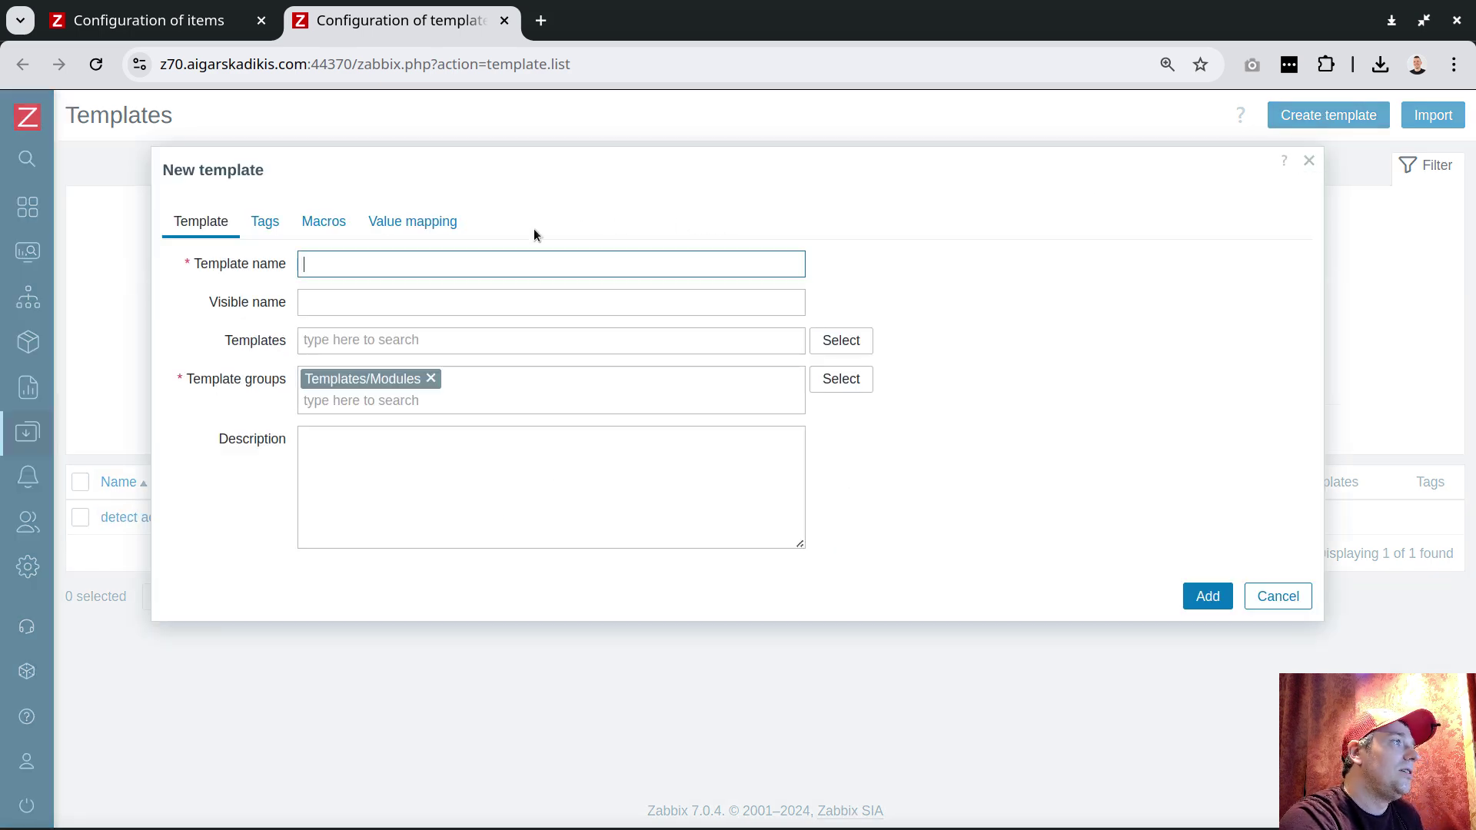
key(ctrl+v)
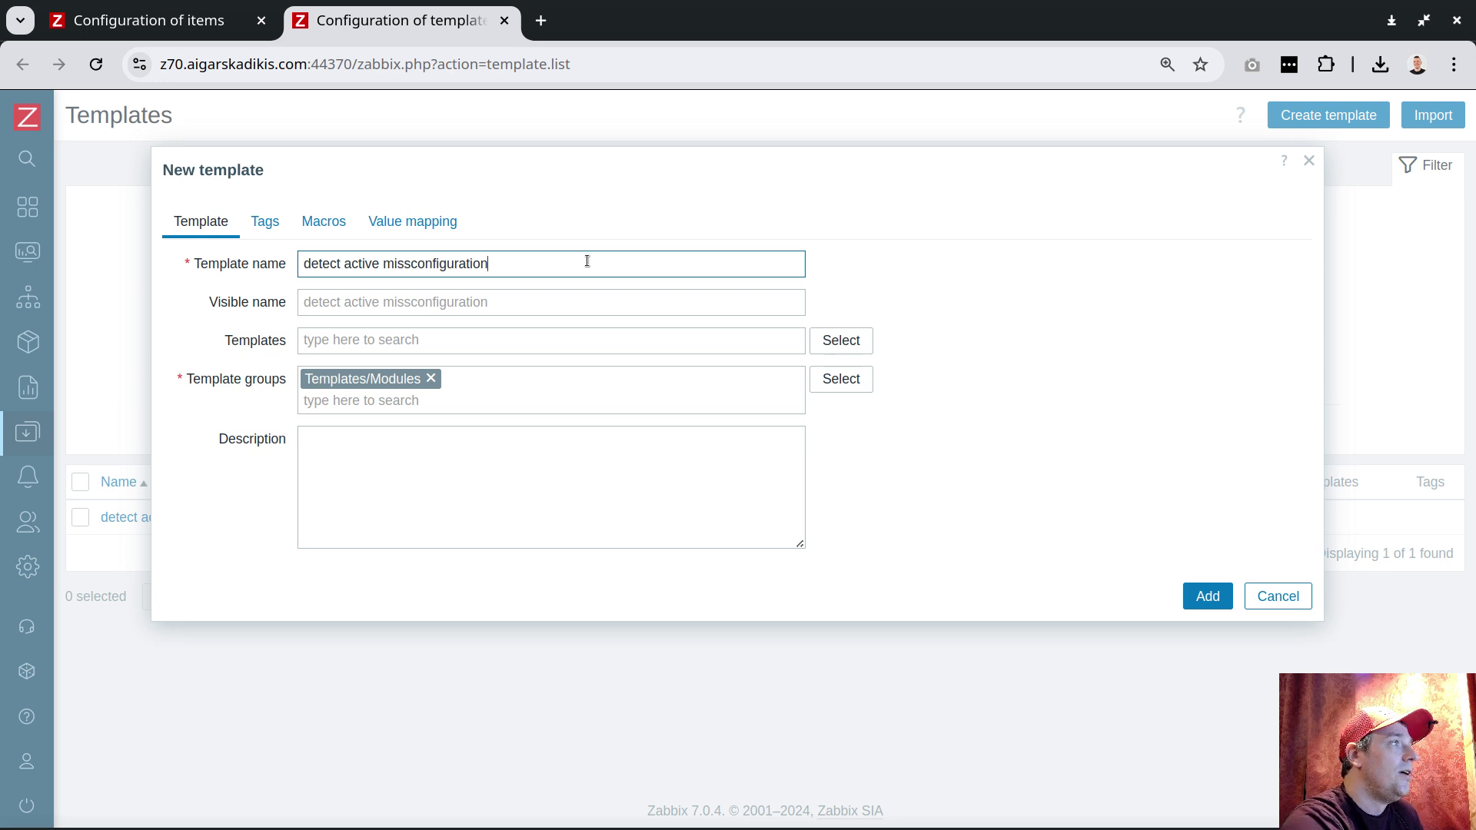
text(agentd a)
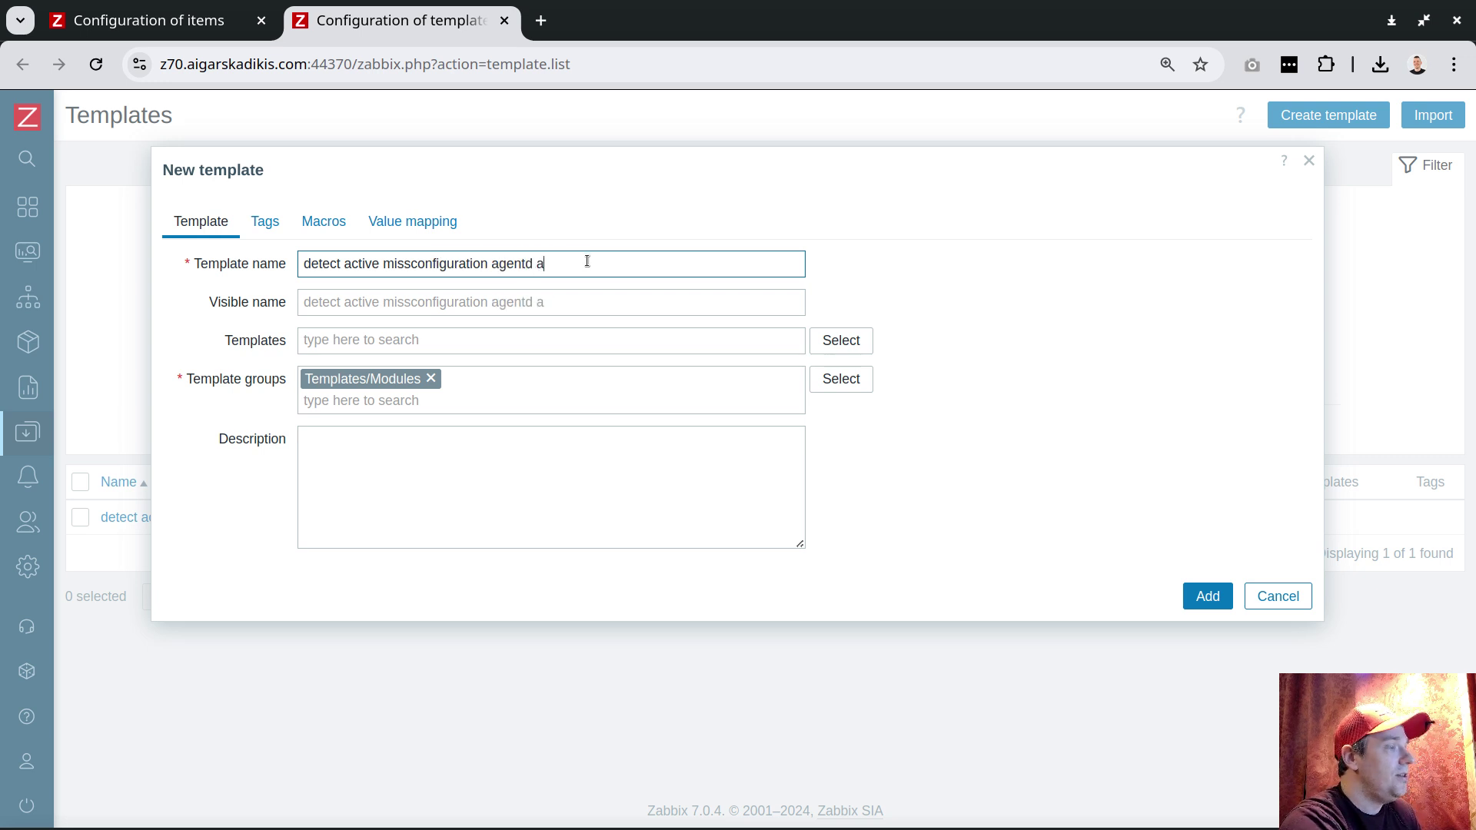
text(gent3)
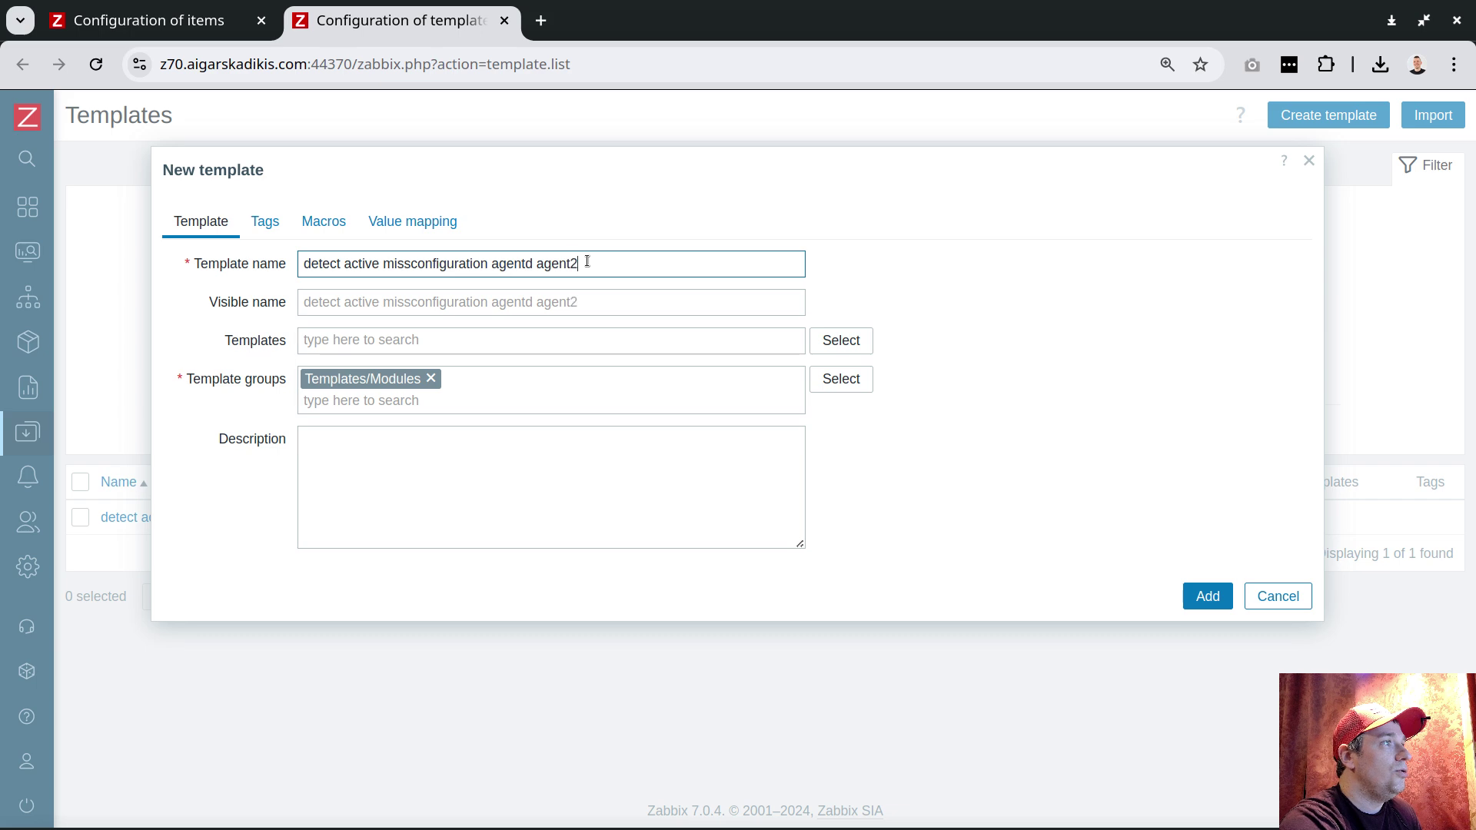
click(1206, 599)
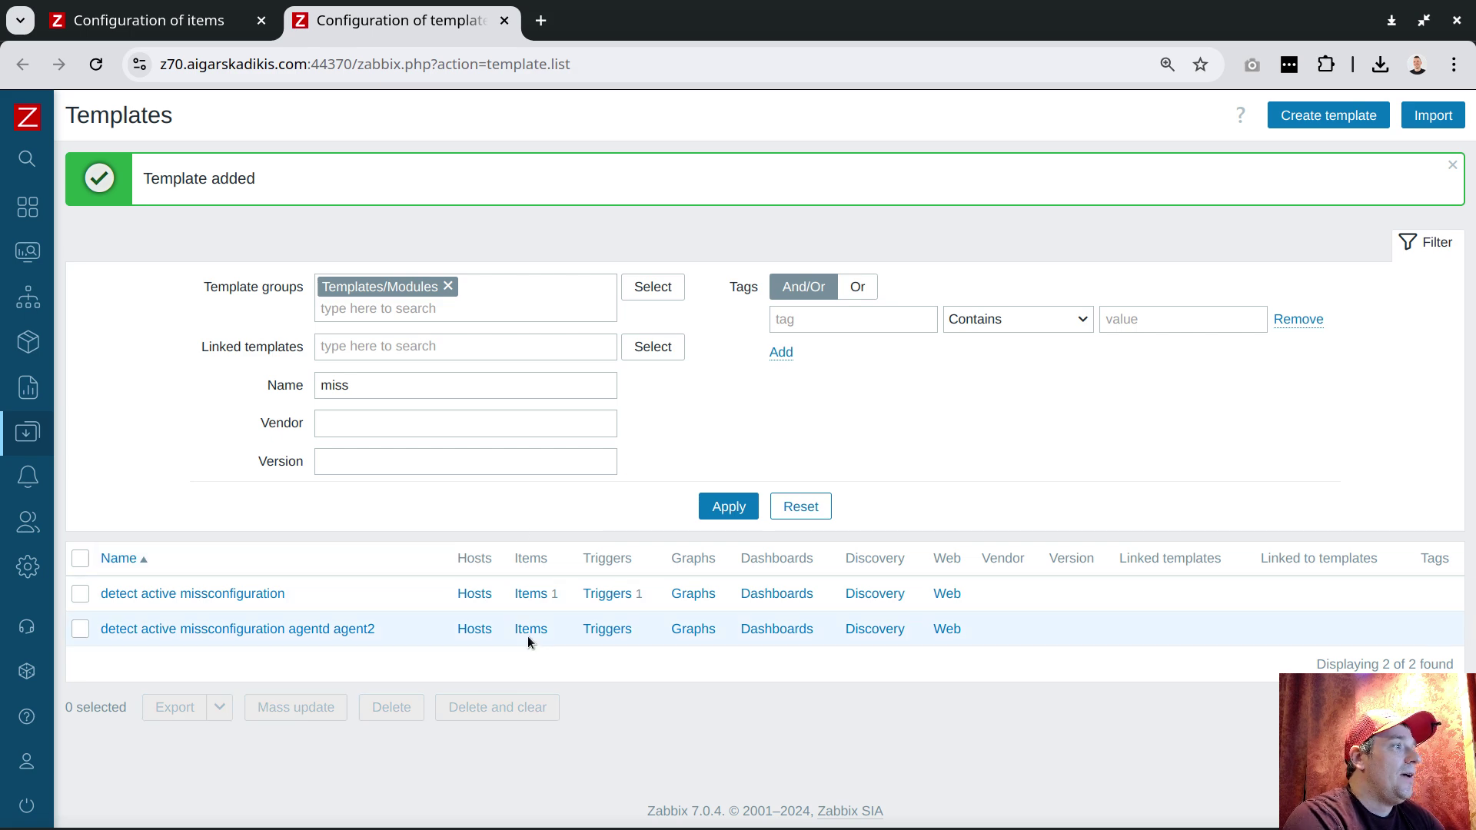
Step: Start a new item in the "detect active missconfiguration agentd agent2" template and choose the standard vfs.file.exists key
click(529, 628)
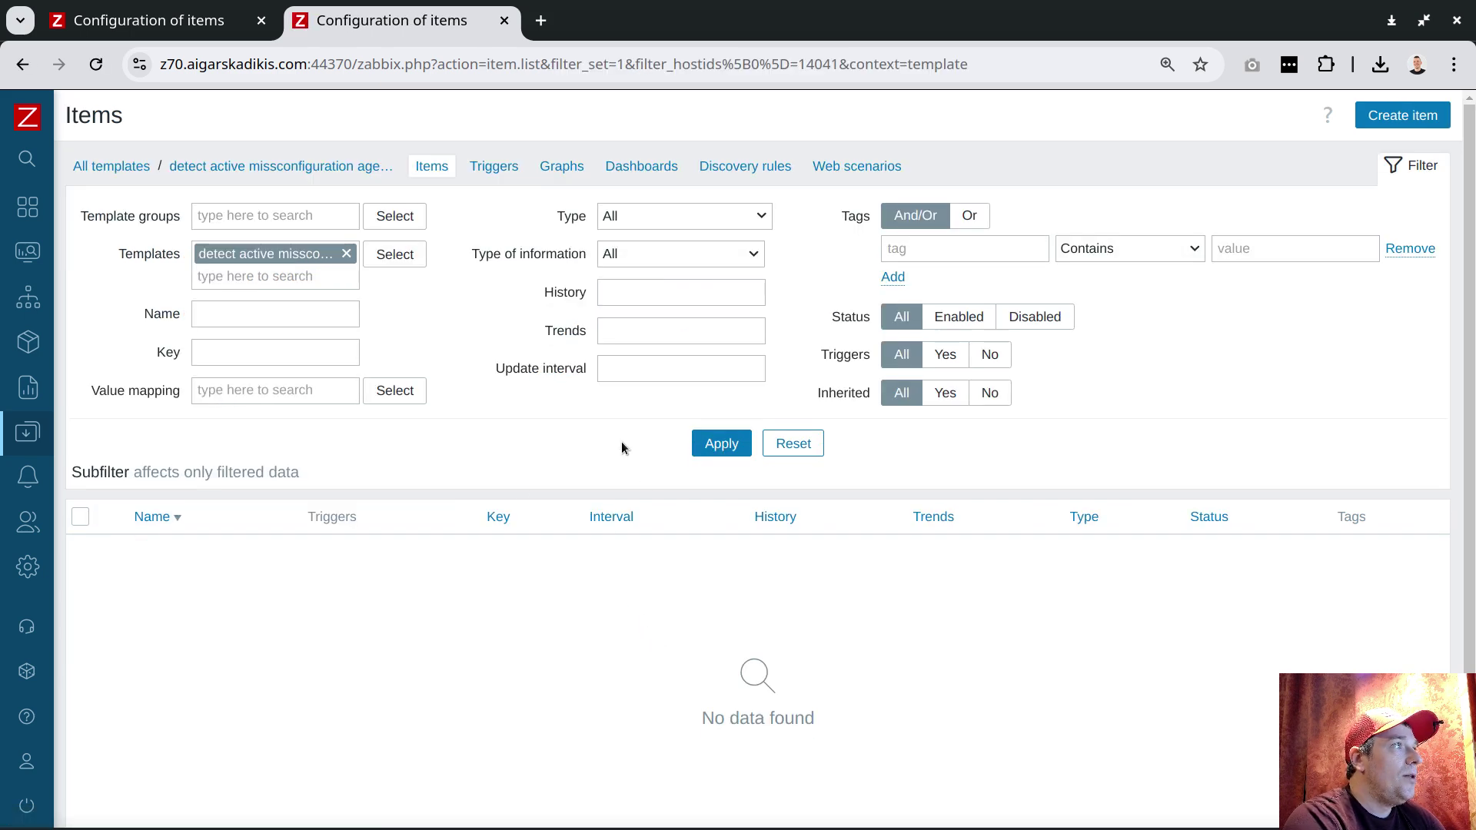
click(1383, 116)
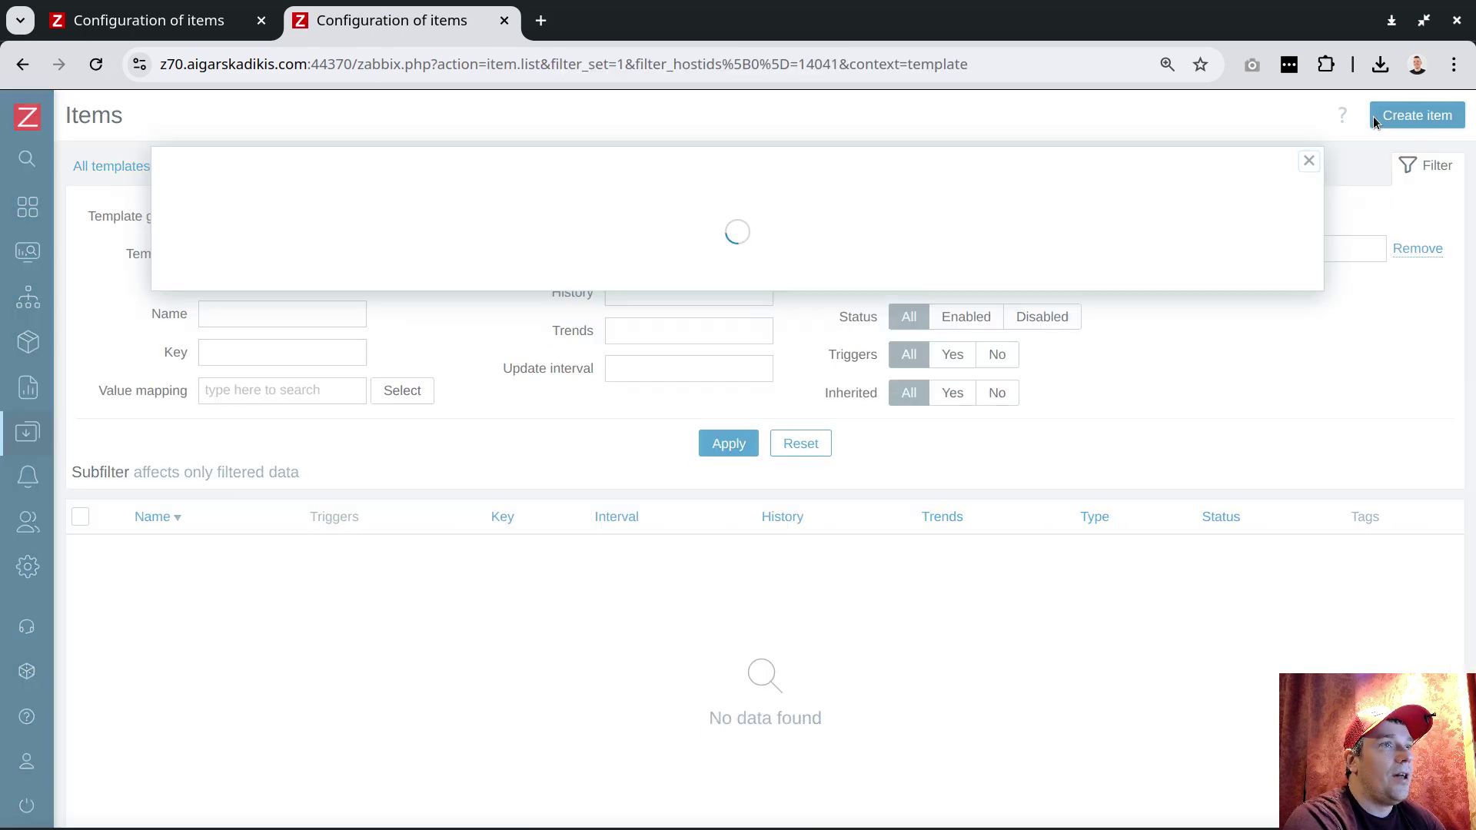
click(903, 343)
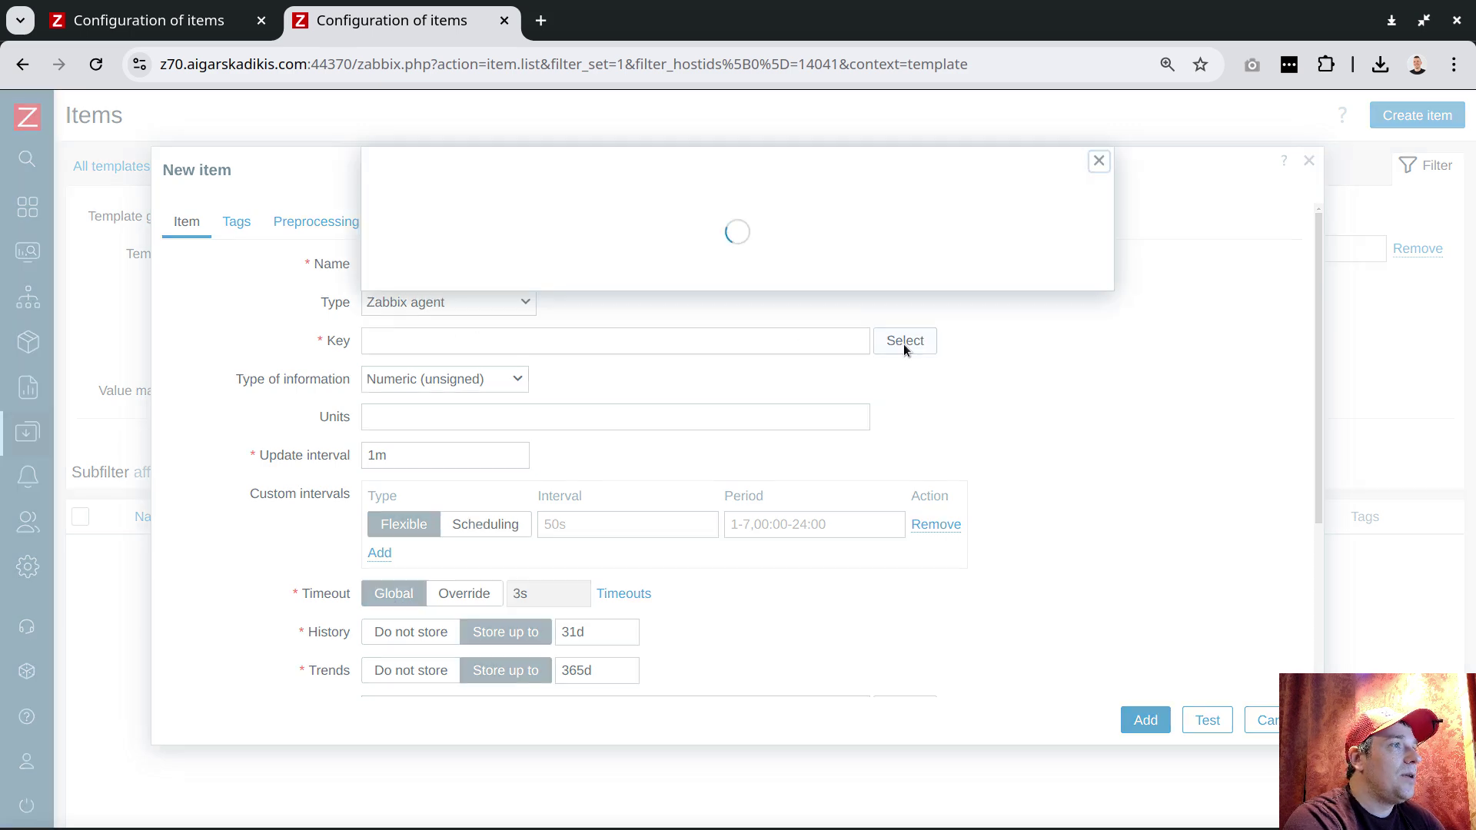
key(ctrl+f)
text(.exists)
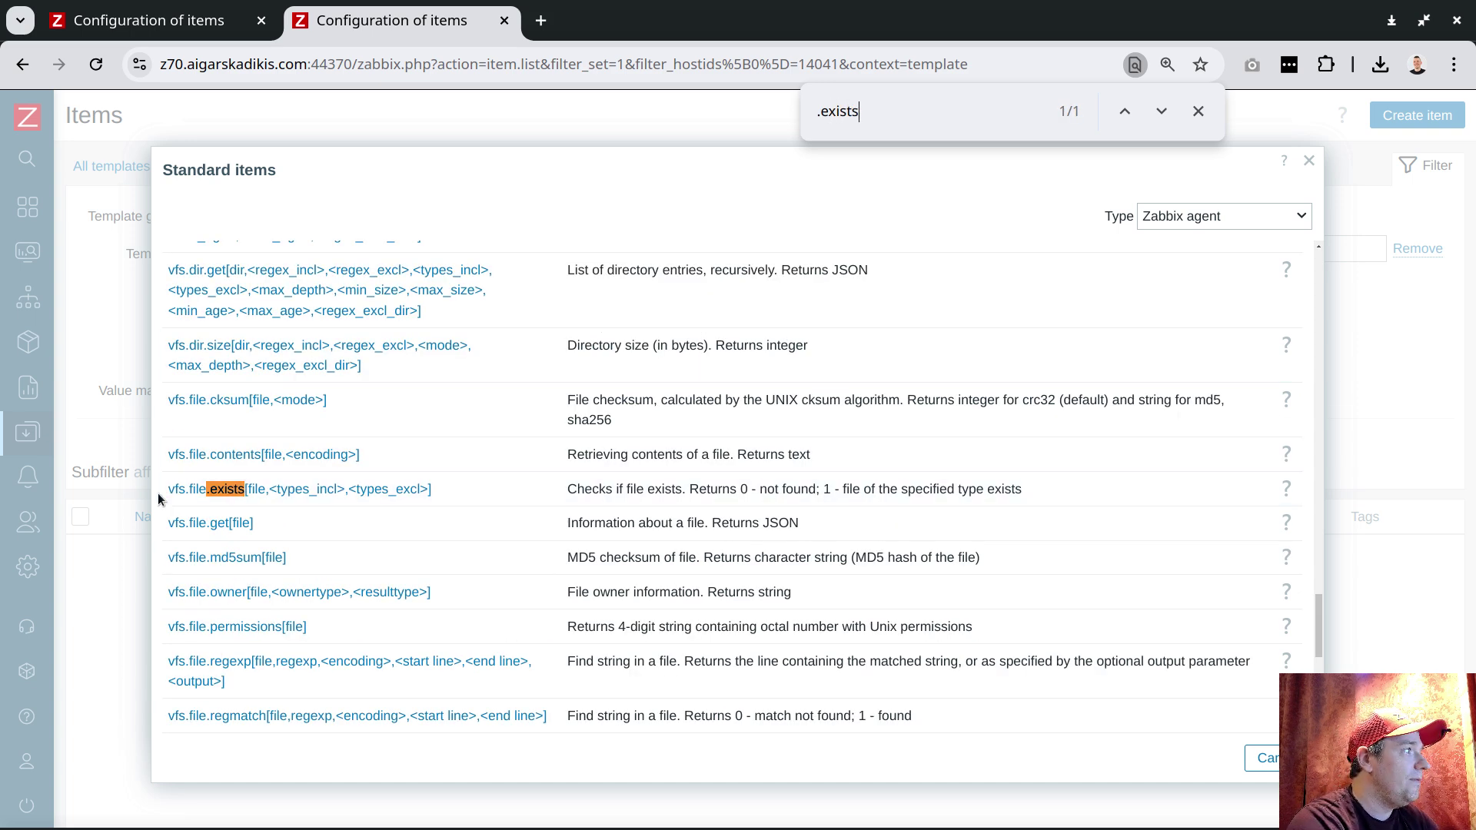
click(213, 491)
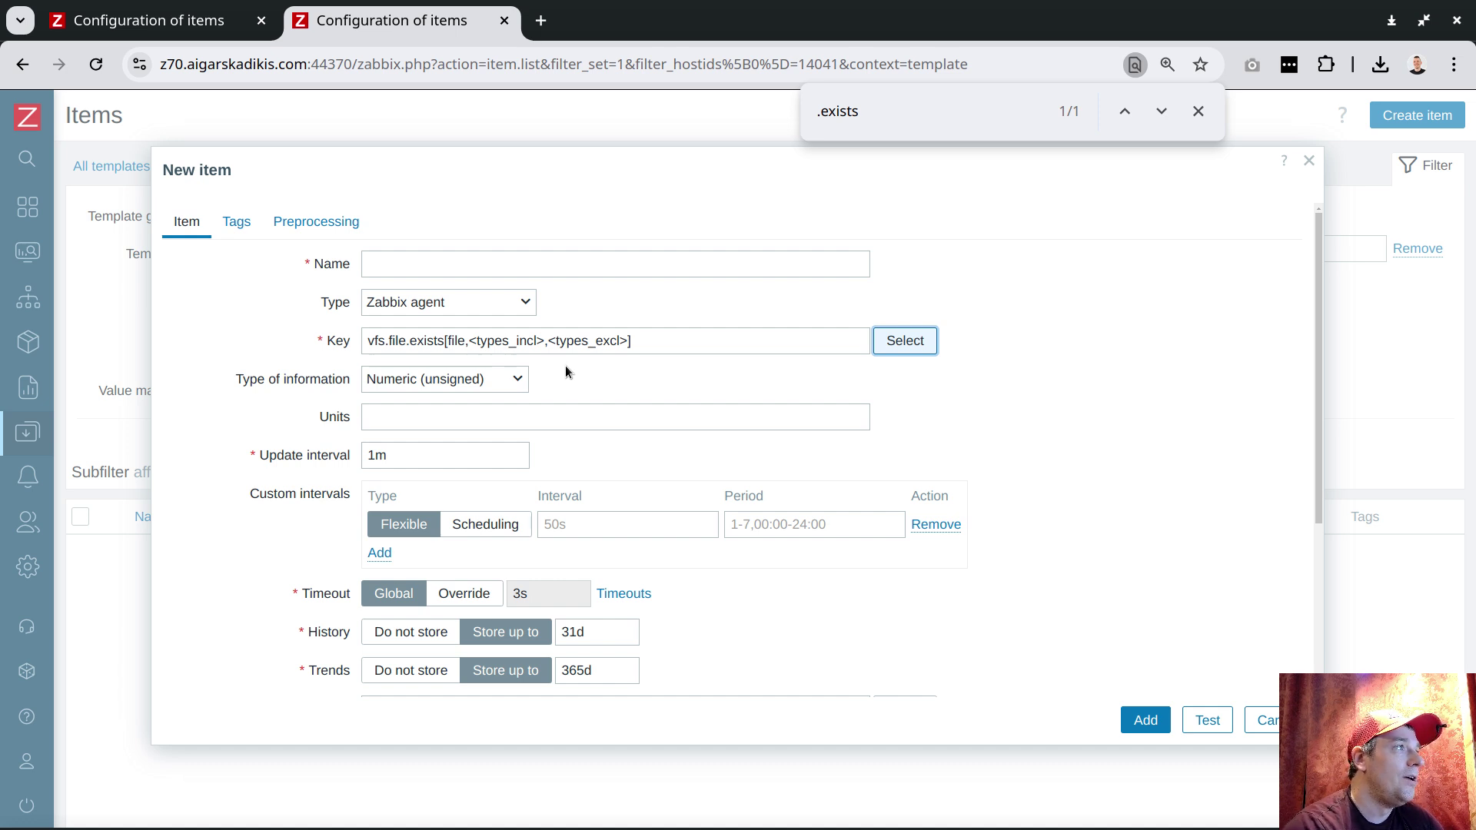
Step: Replace the key's placeholder parameters so that it reads vfs.file.exists[/etc/zabbix/zabbix_agentd.conf]
double_click(456, 340)
drag(456, 340, 597, 341)
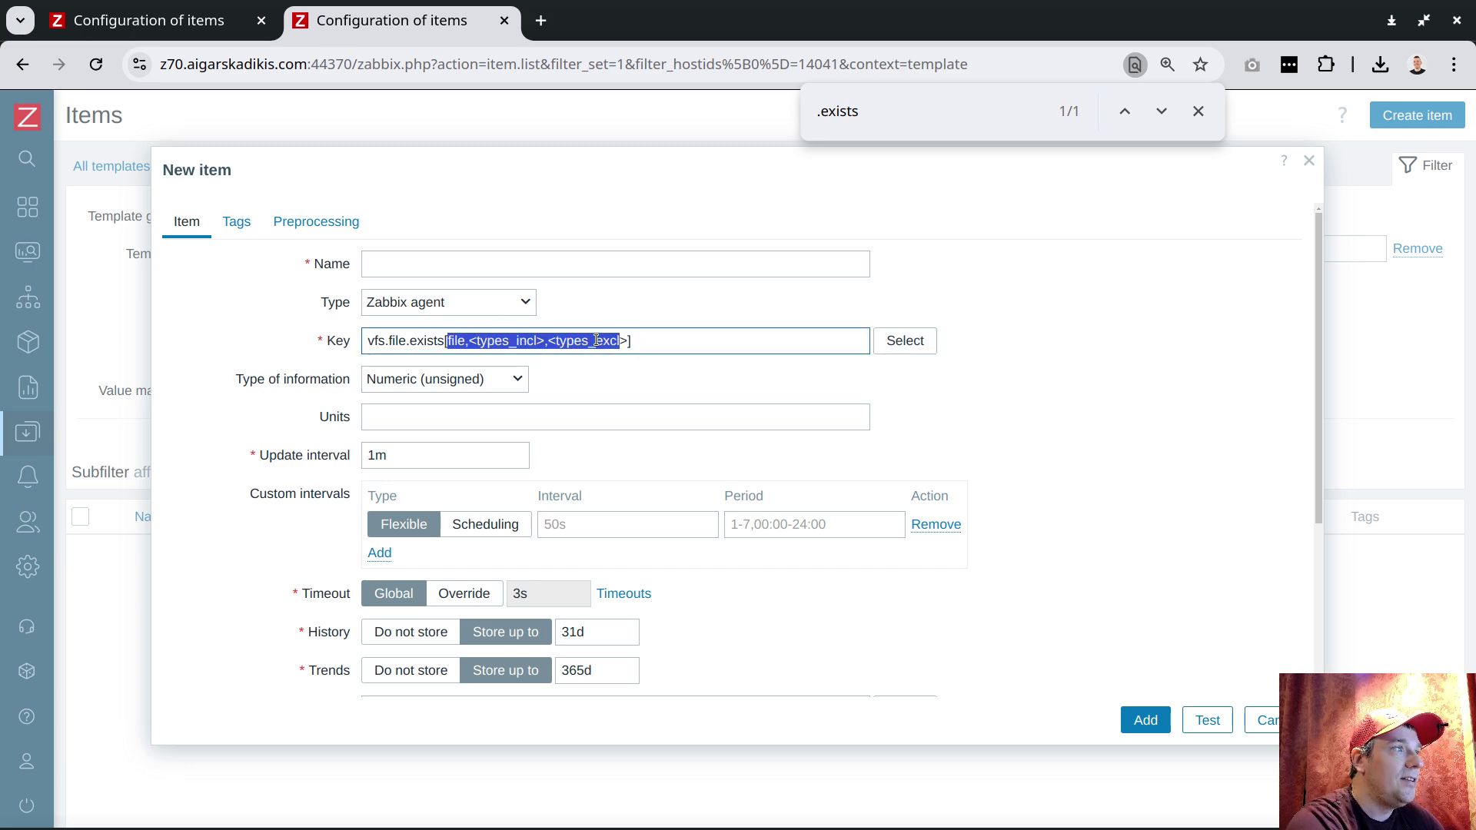
key(BackSpace)
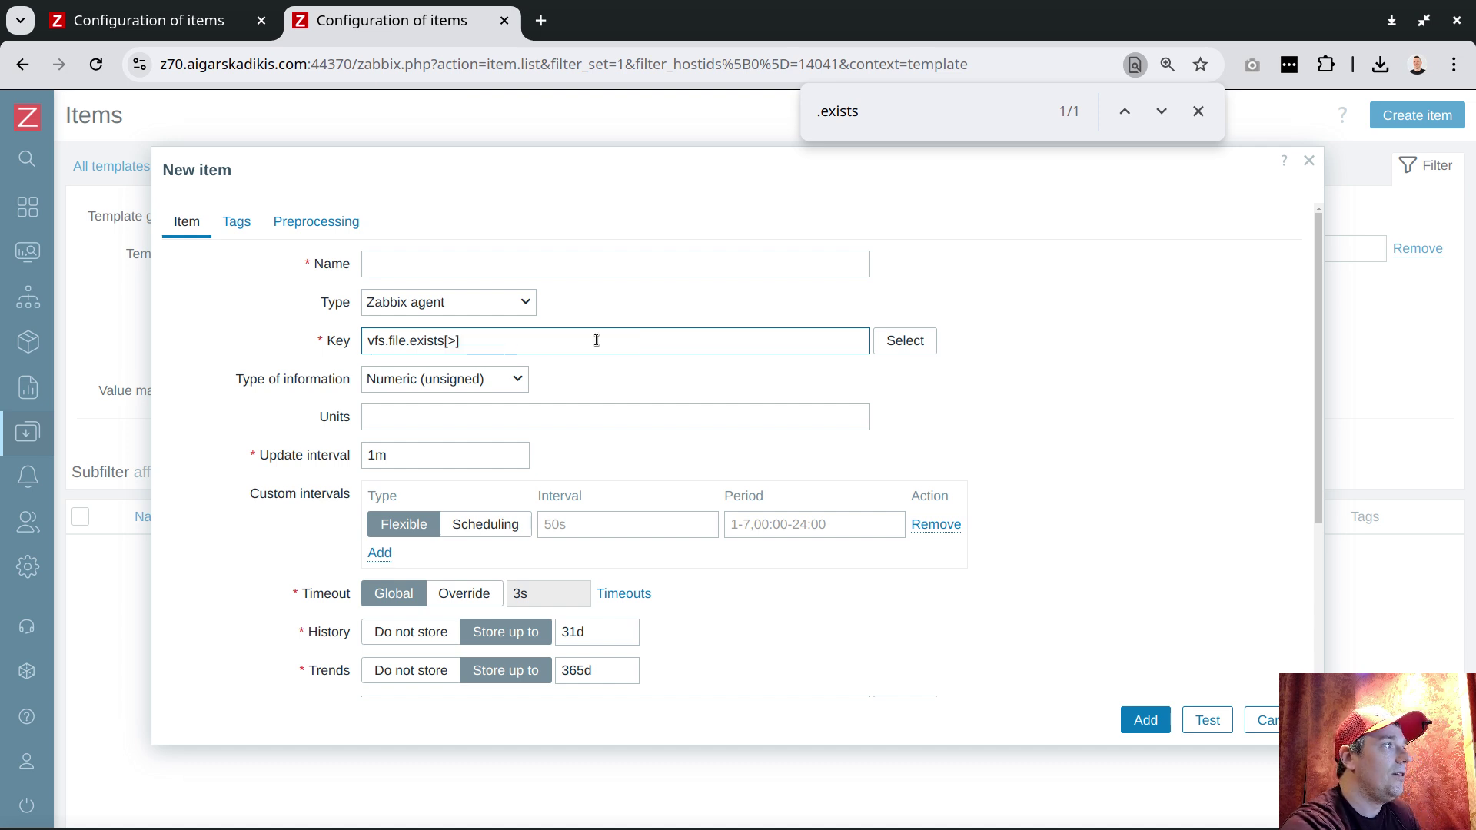
key(Delete)
key(Delete)
text(/etc/zabb)
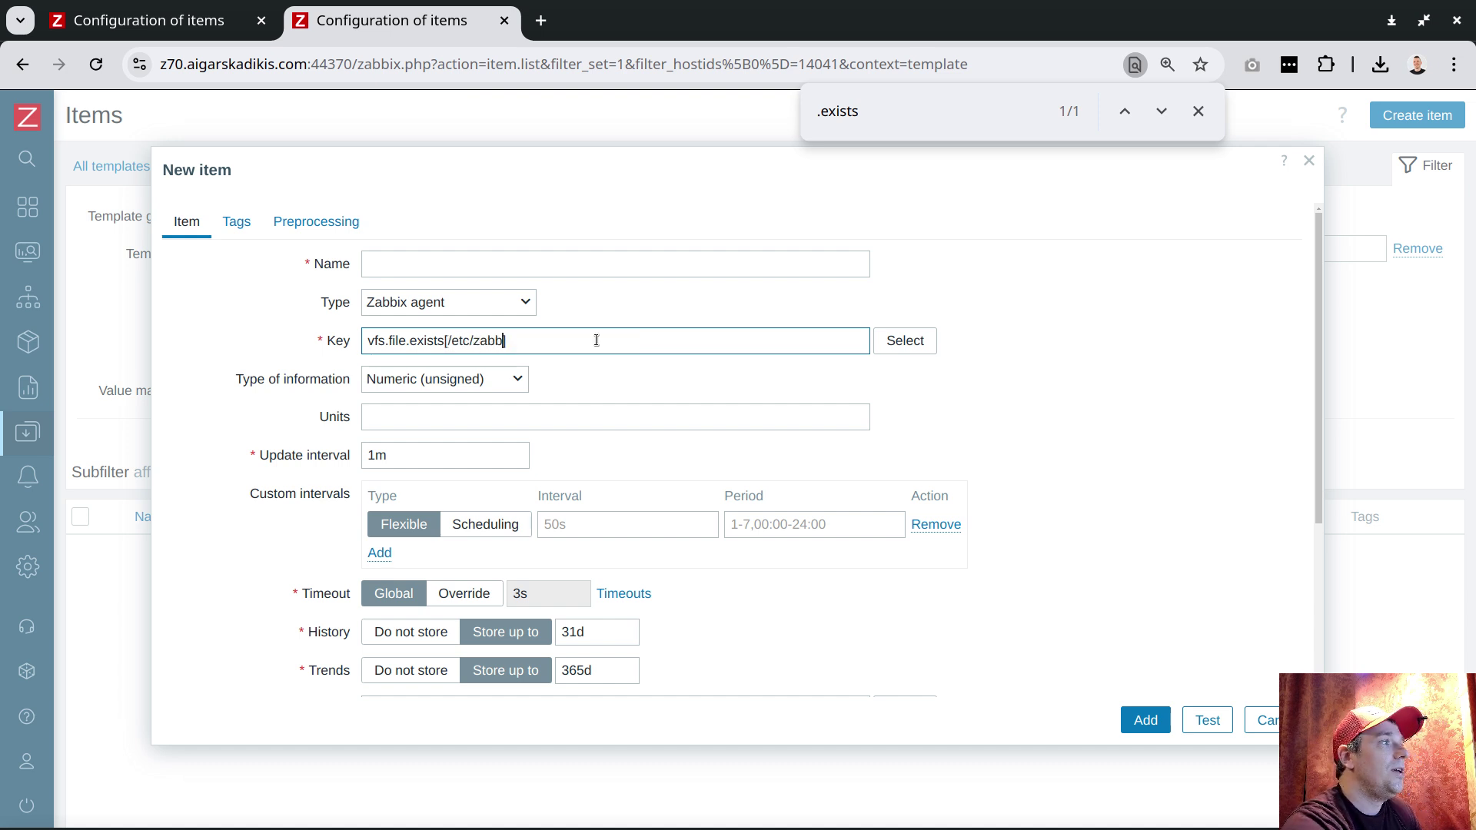
text(ix/zabbix_ag)
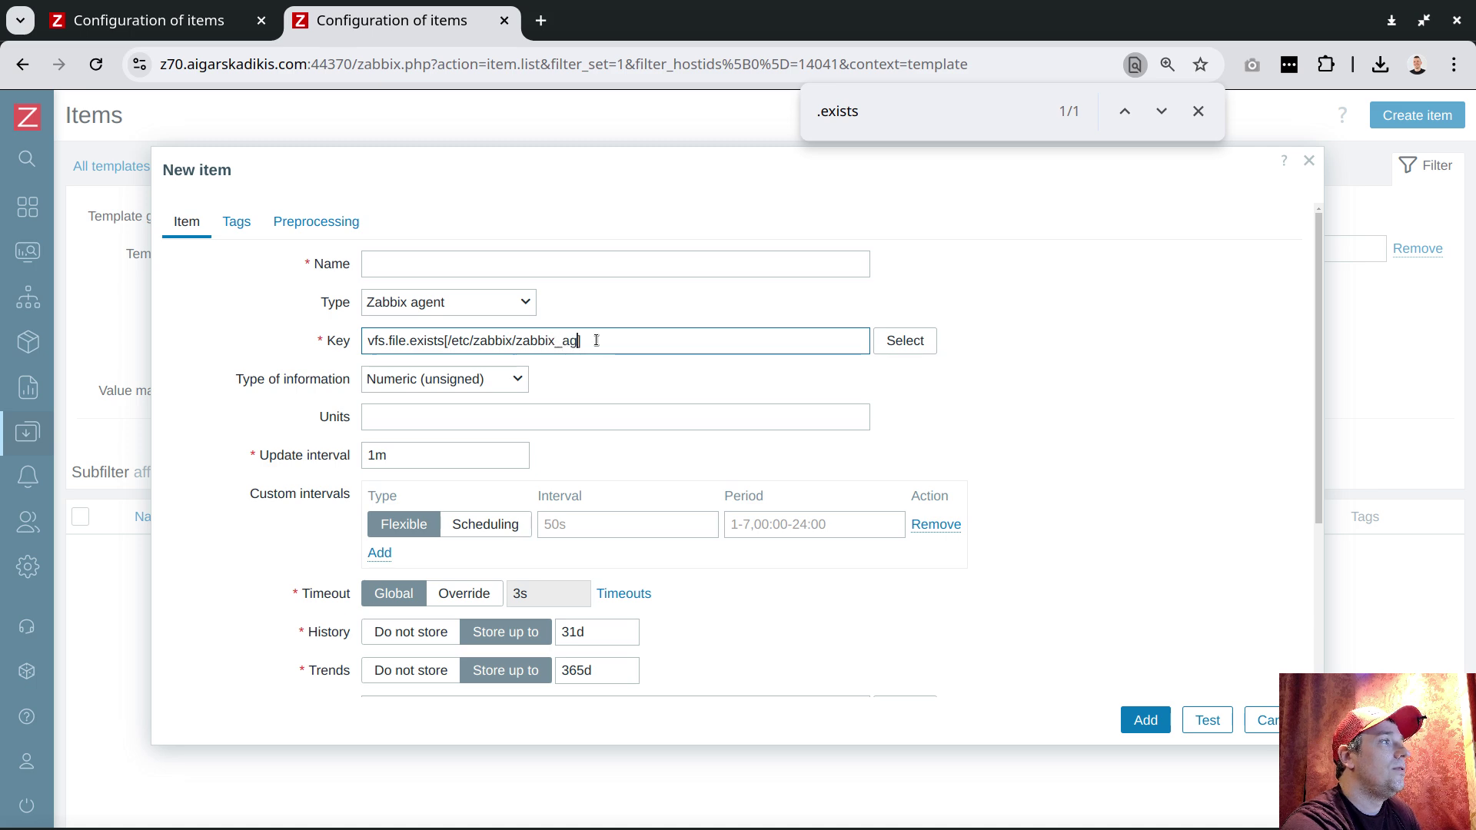
text(entd.conf)
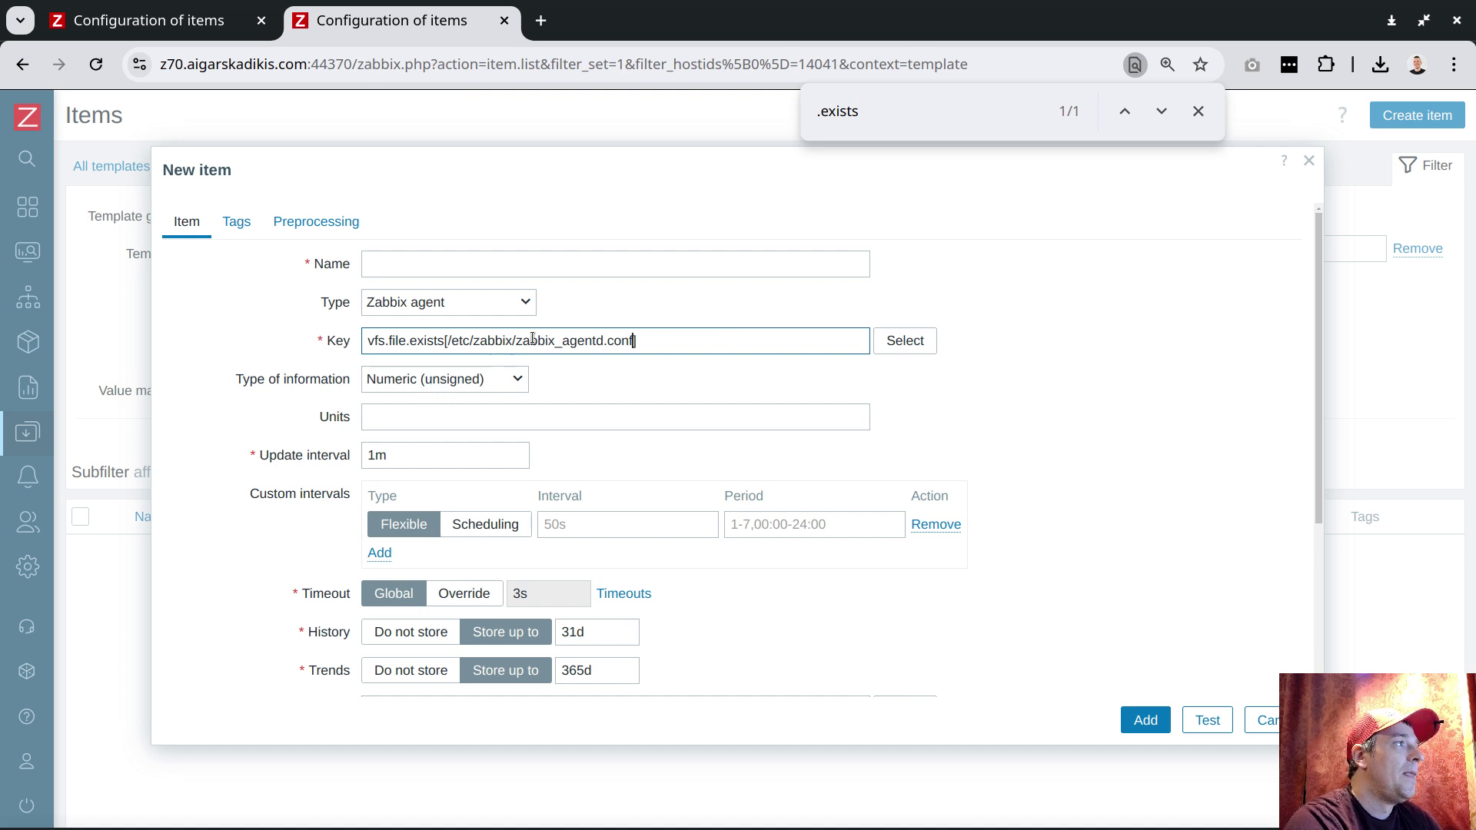
Step: Name the item zabbix_agentd.conf by copying the file name from its key
click(392, 263)
double_click(565, 343)
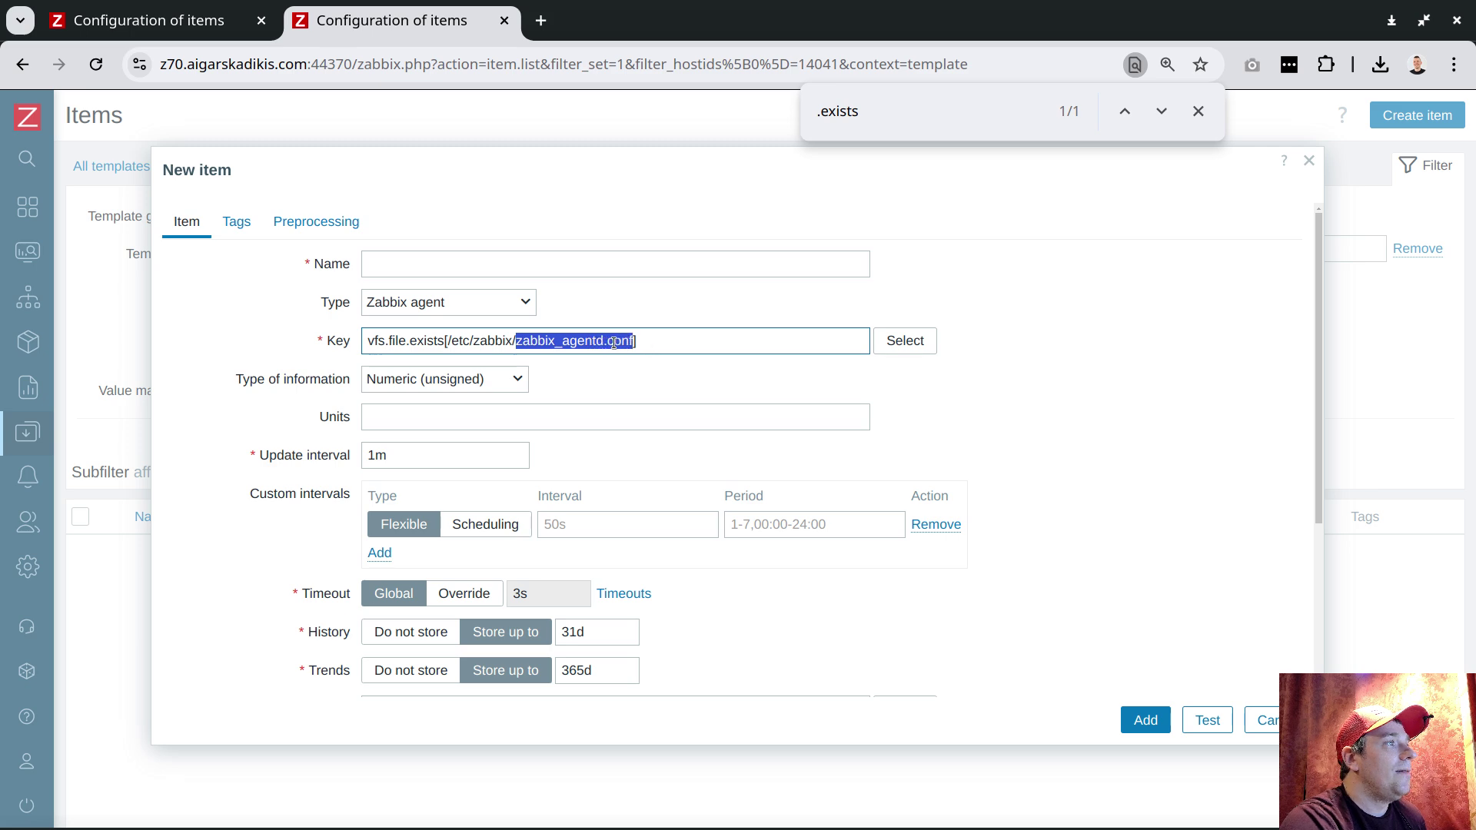
key(ctrl+c)
click(459, 267)
key(ctrl+v)
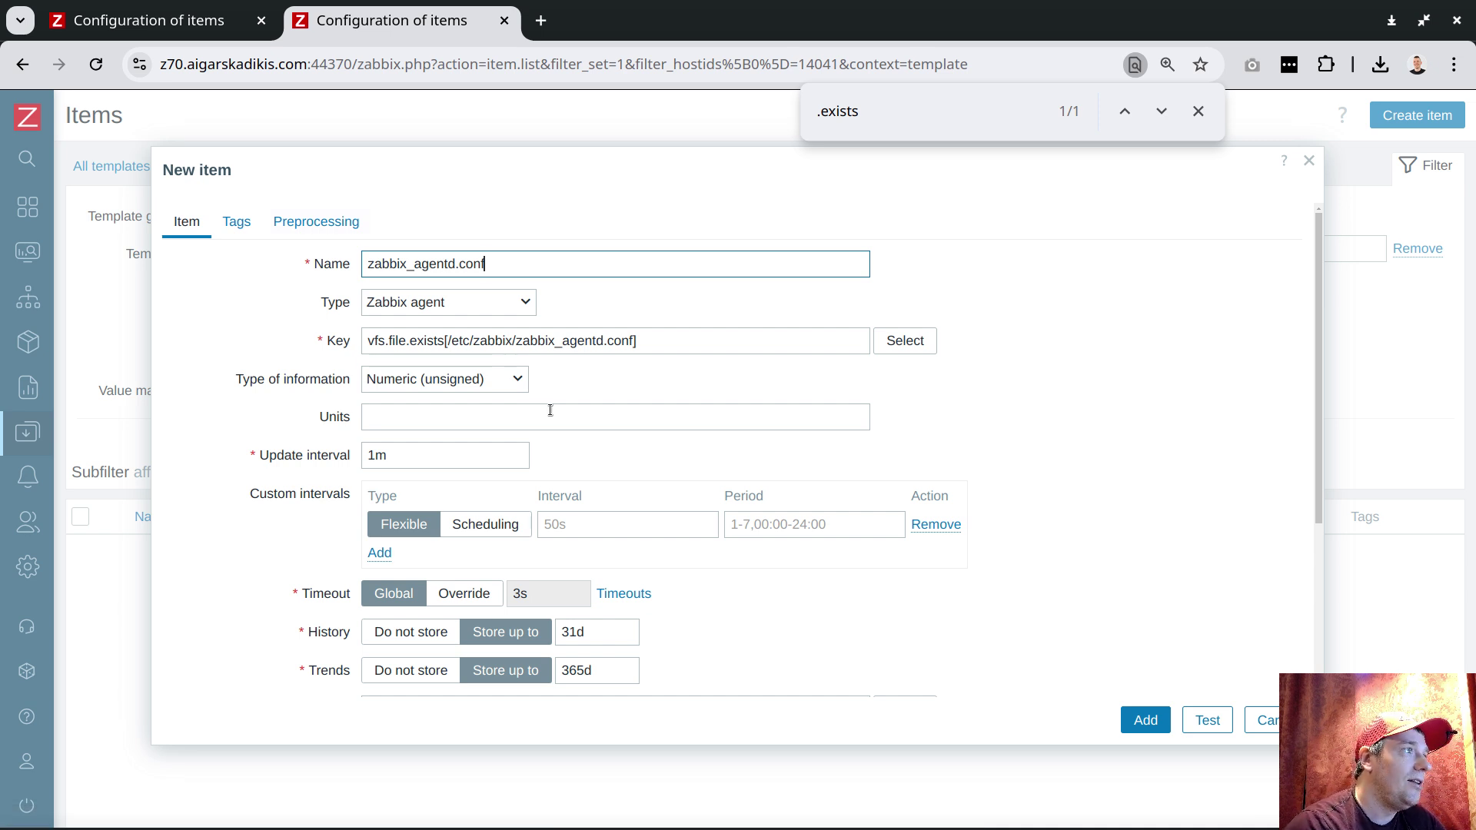
drag(444, 341, 365, 341)
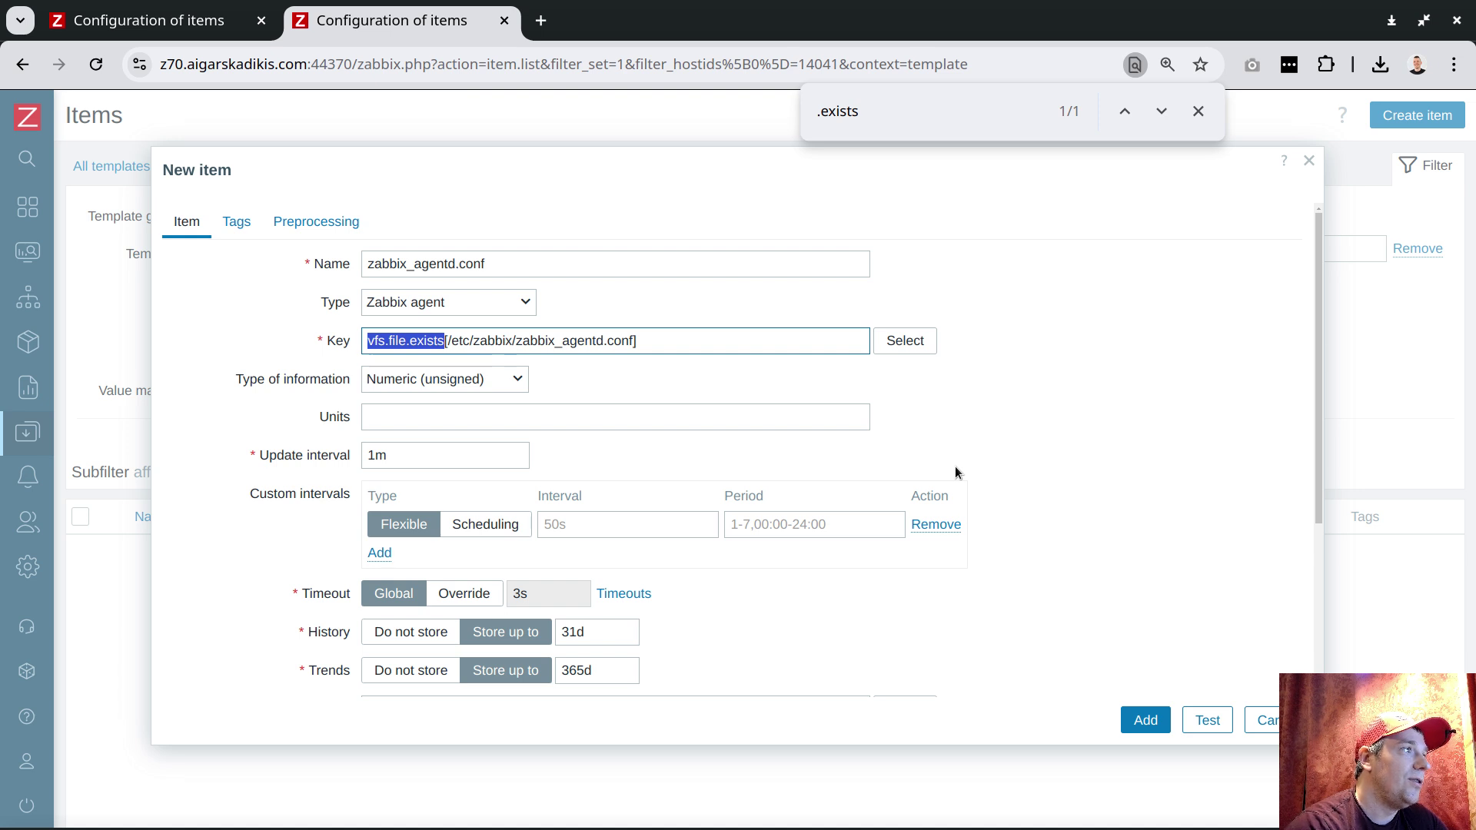
Step: Add a JavaScript preprocessing step to the new item
click(331, 223)
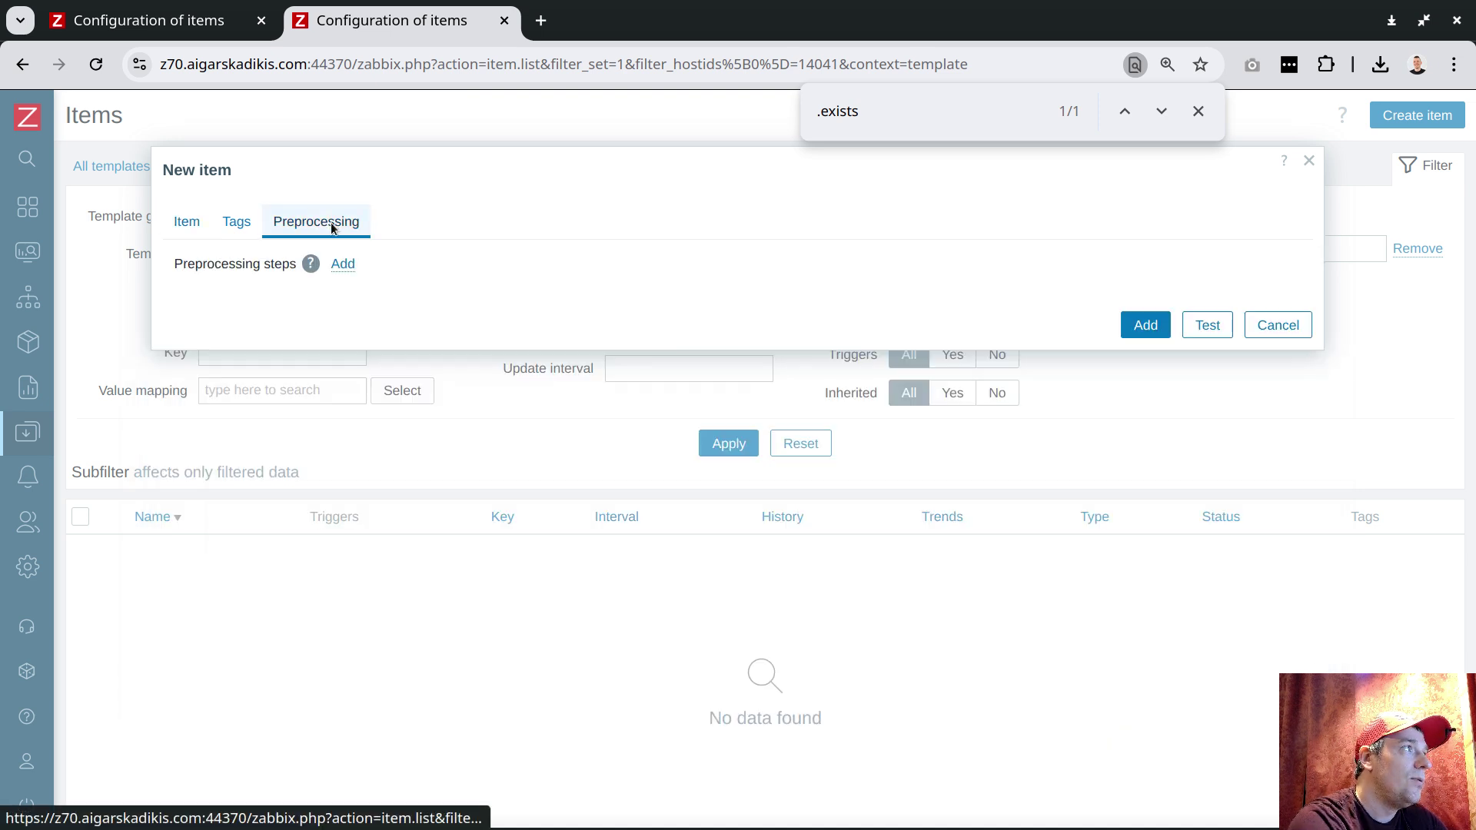
click(347, 260)
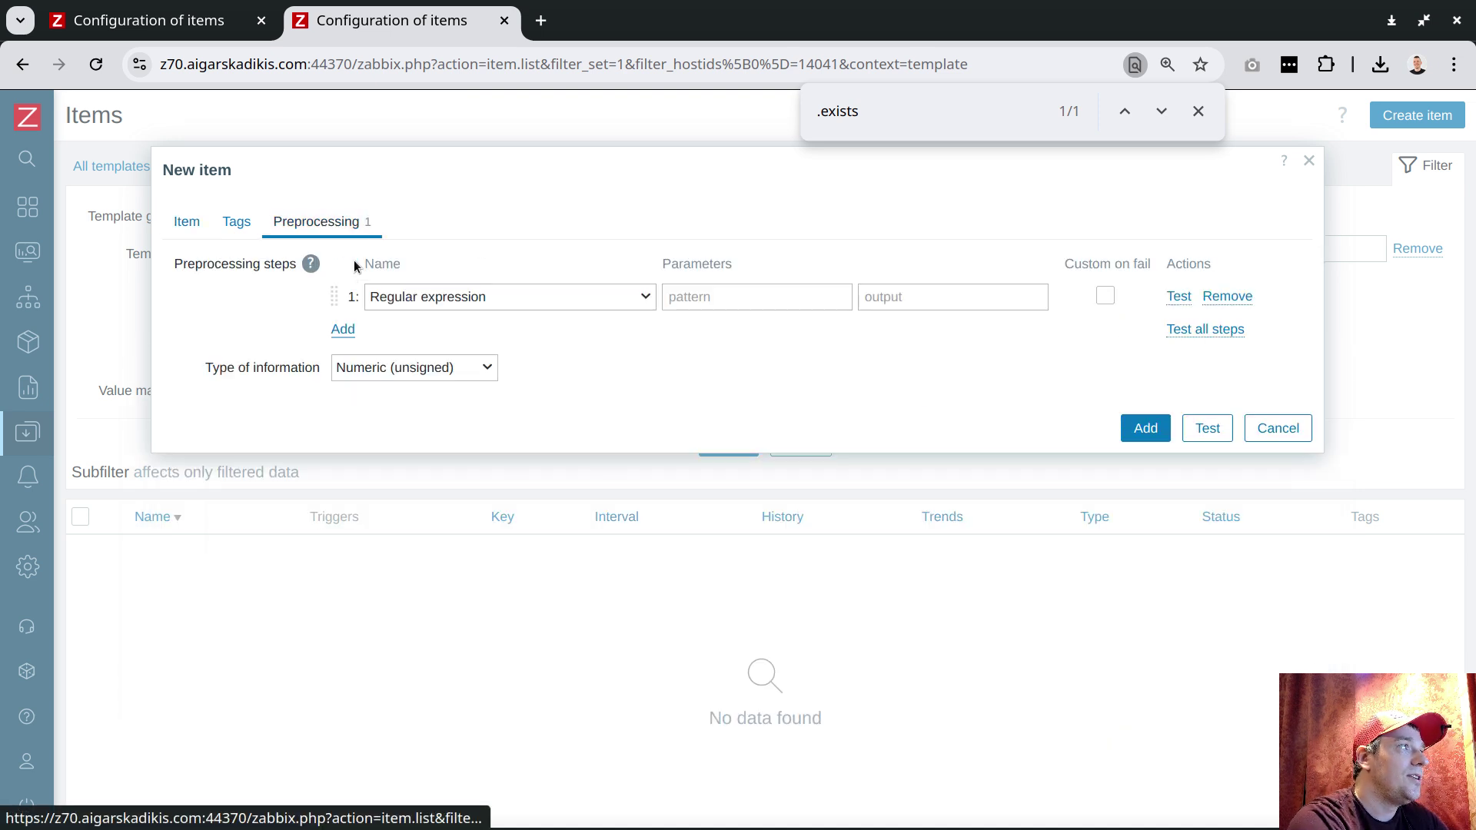
click(465, 298)
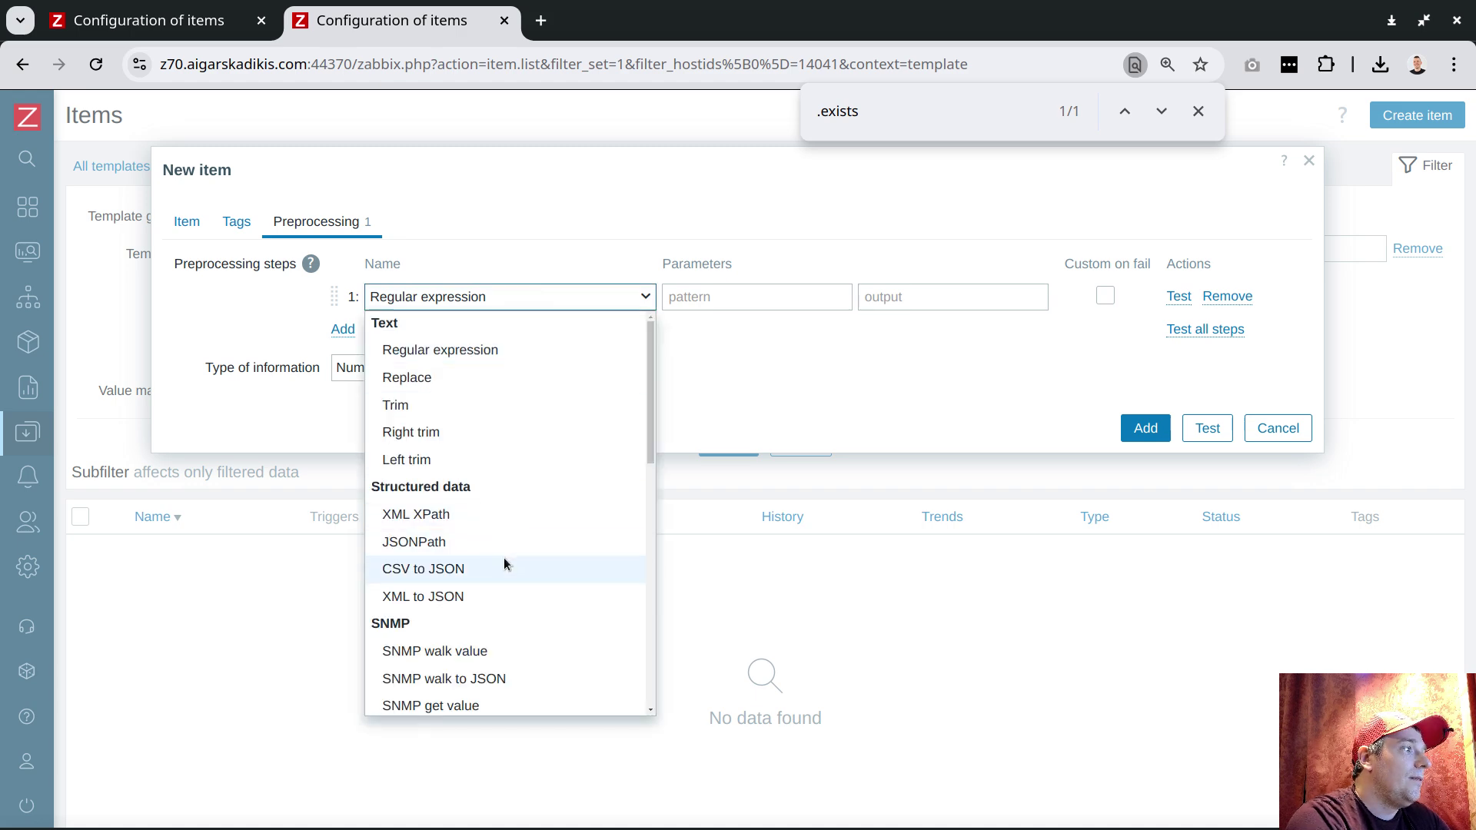
scroll(505, 564, down, 2)
scroll(478, 652, down, 2)
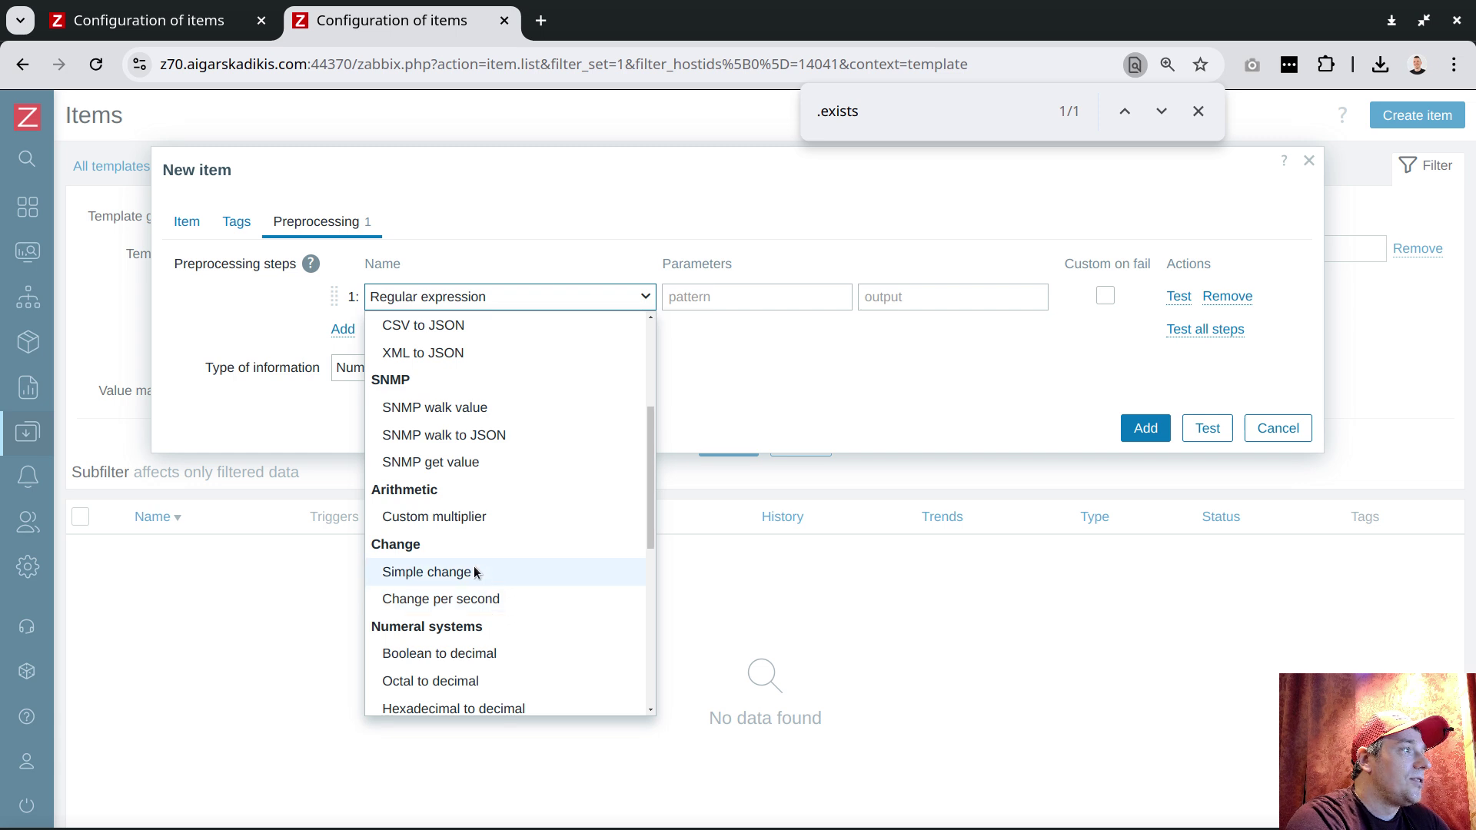
scroll(474, 572, down, 3)
click(464, 519)
Step: Begin the preprocessing script with the ternary condition return value.match(/^1$/gm) ?
click(721, 300)
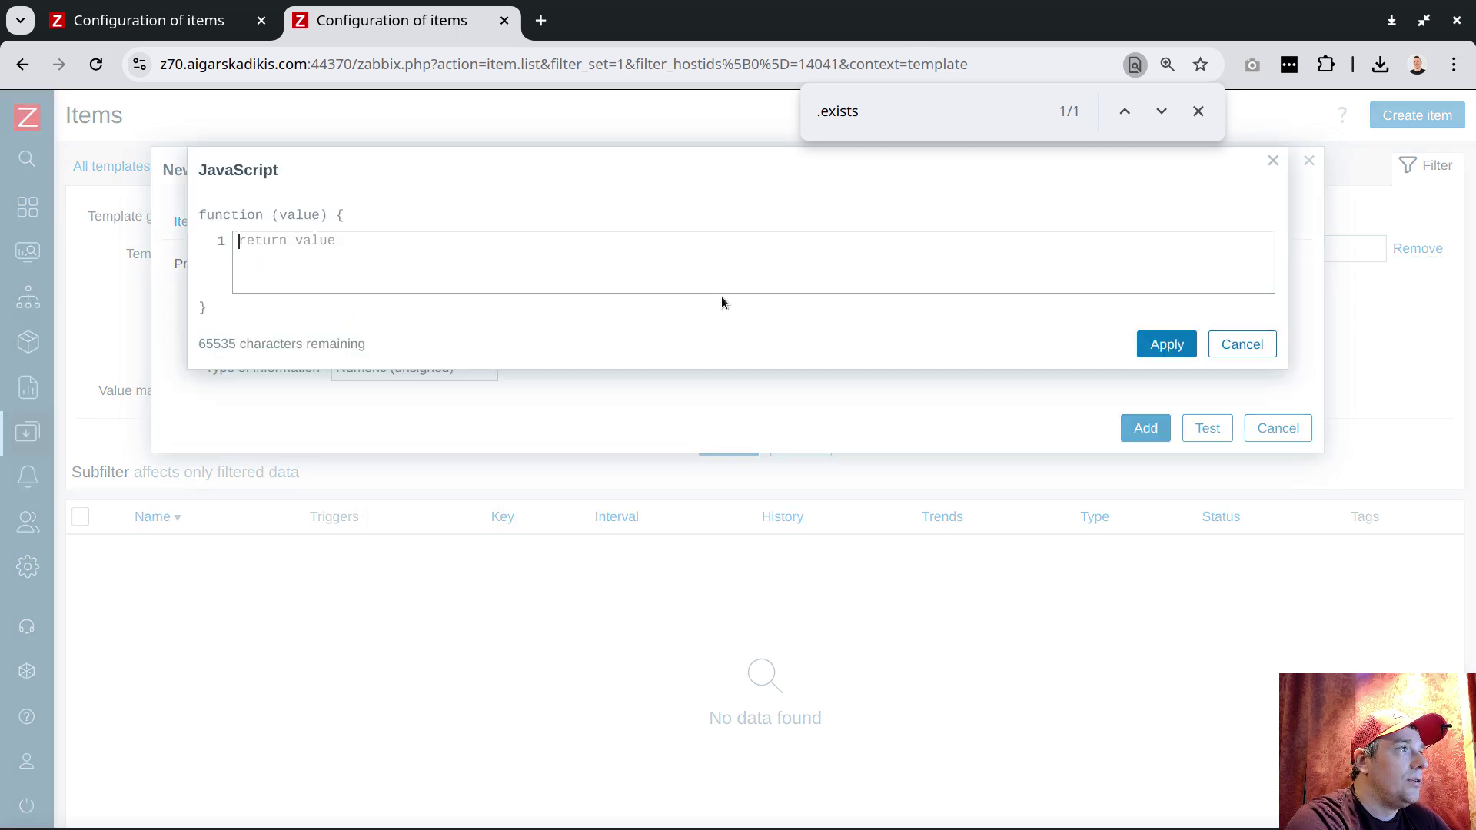
text(retur)
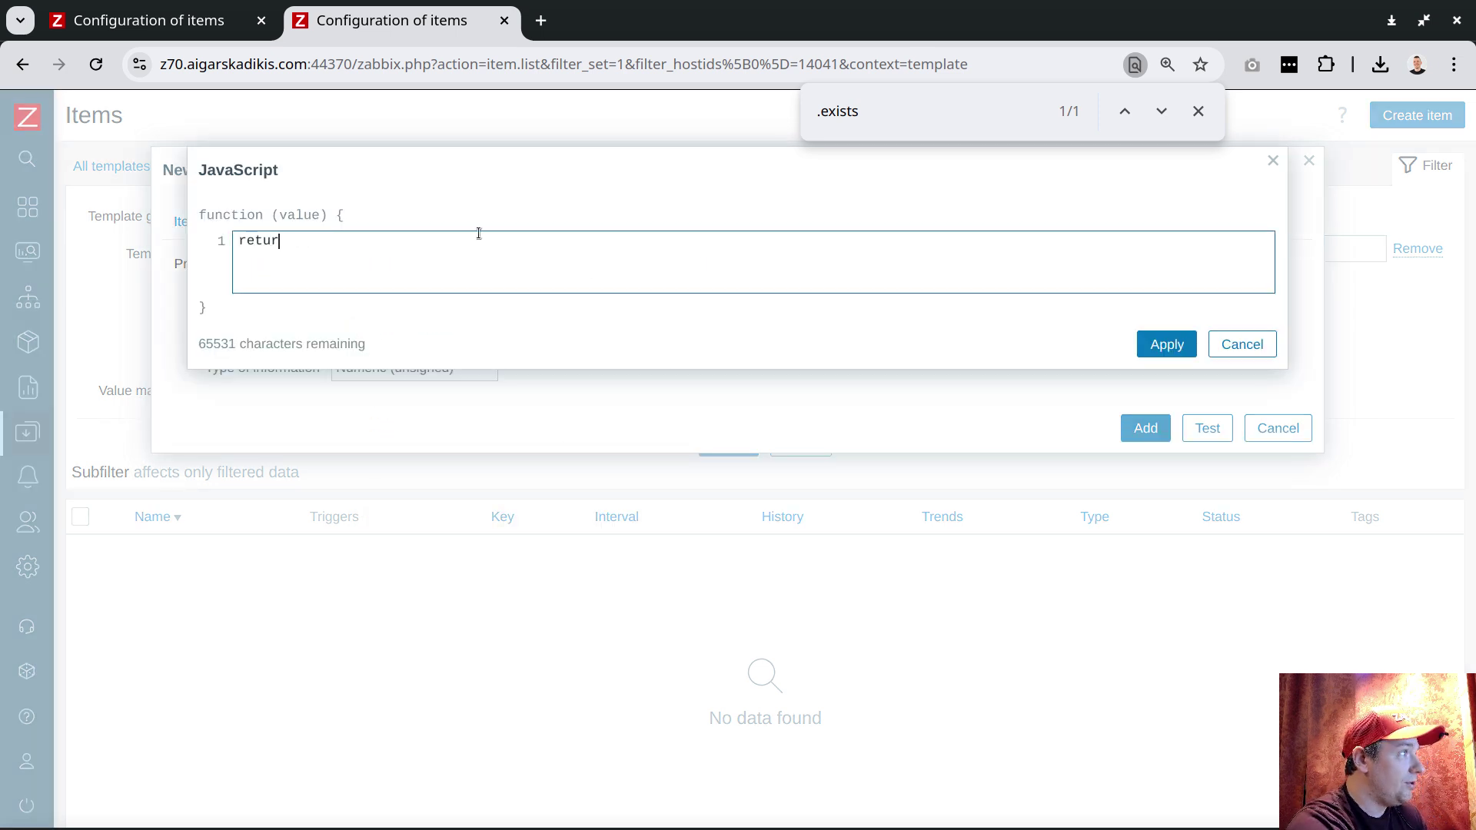
text(n value.)
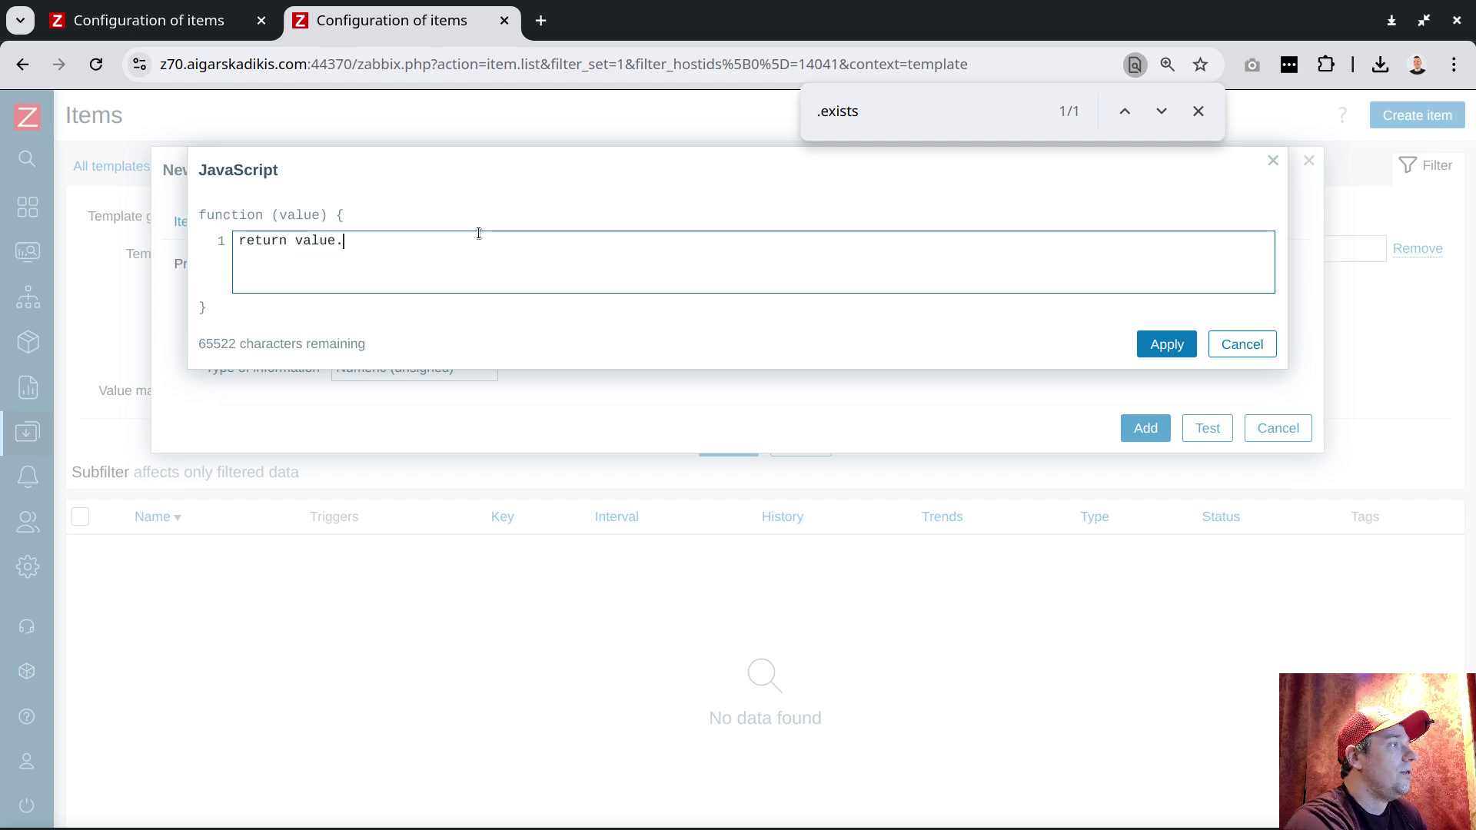
text(match(//)
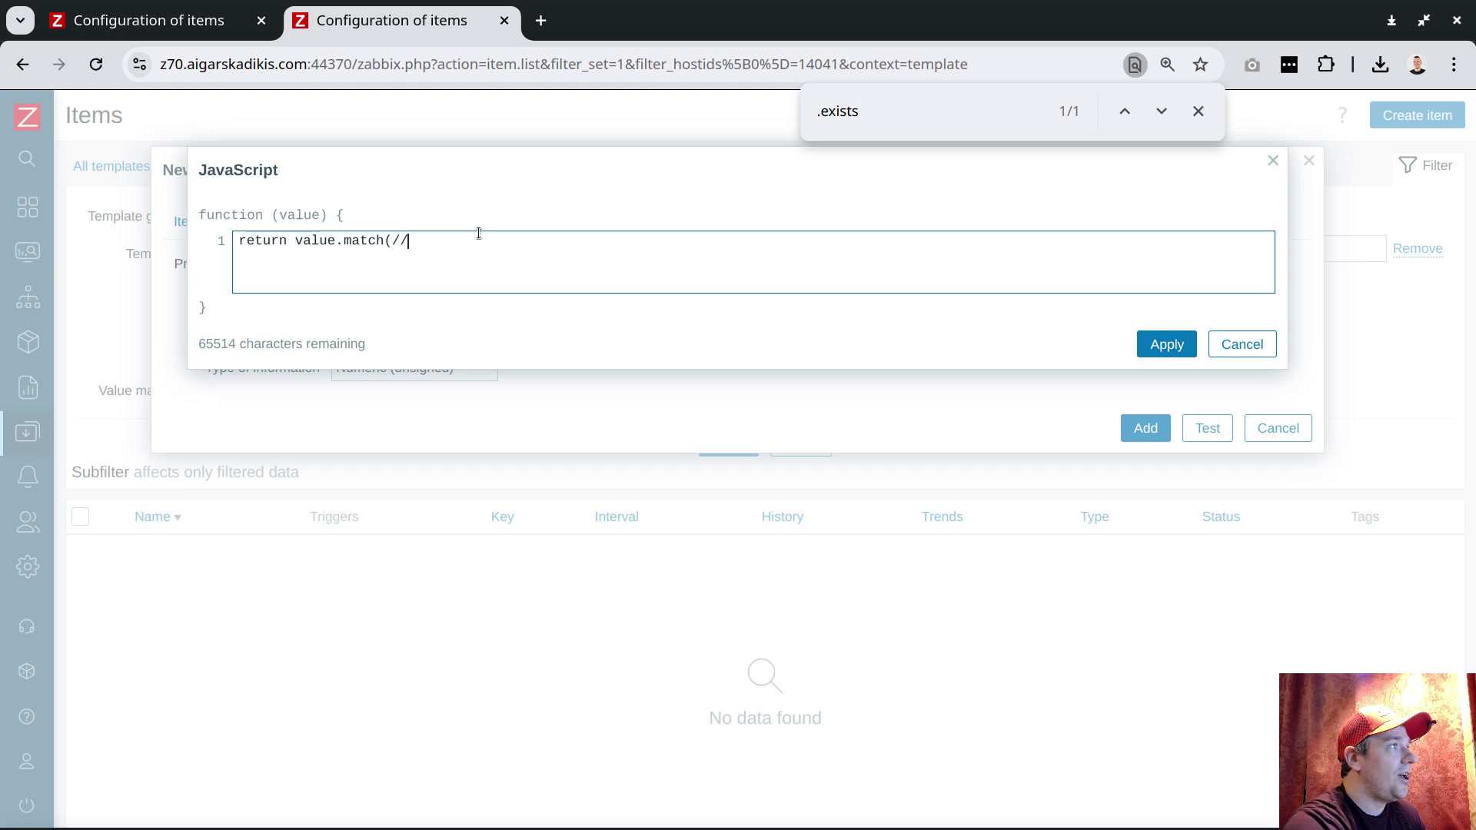
text(^1)
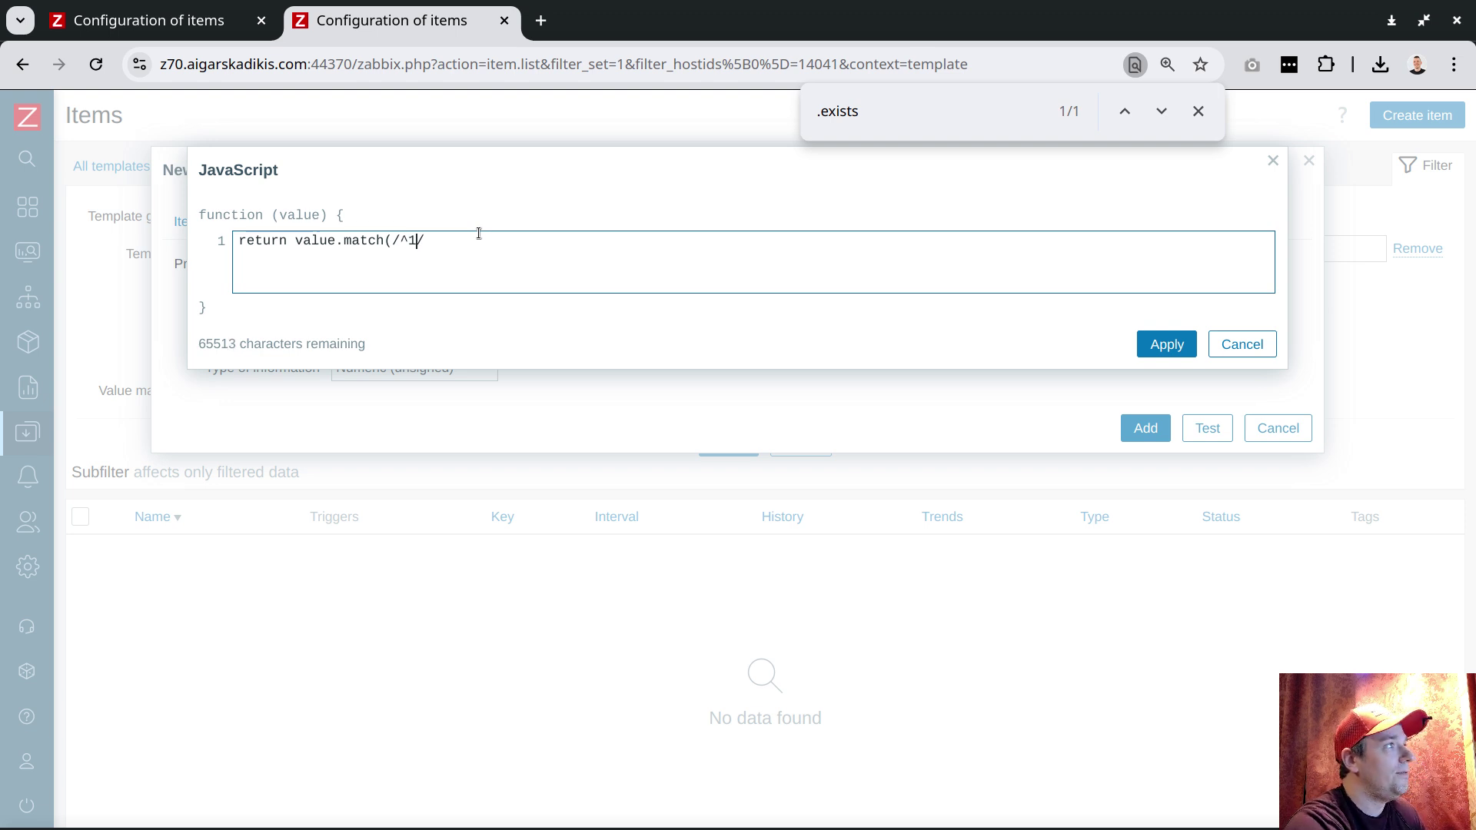
text(%)
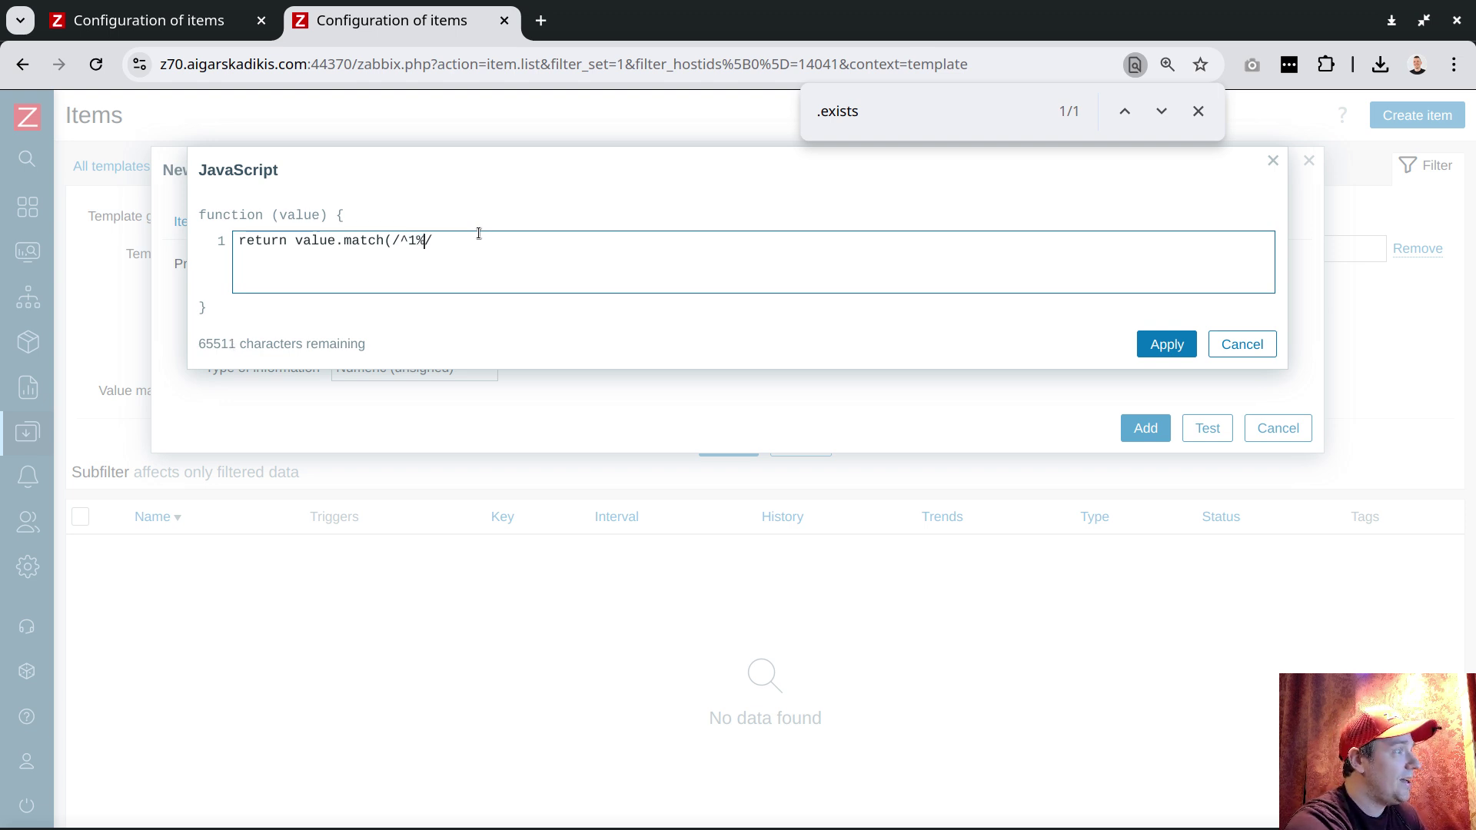
key(BackSpace)
text($/)
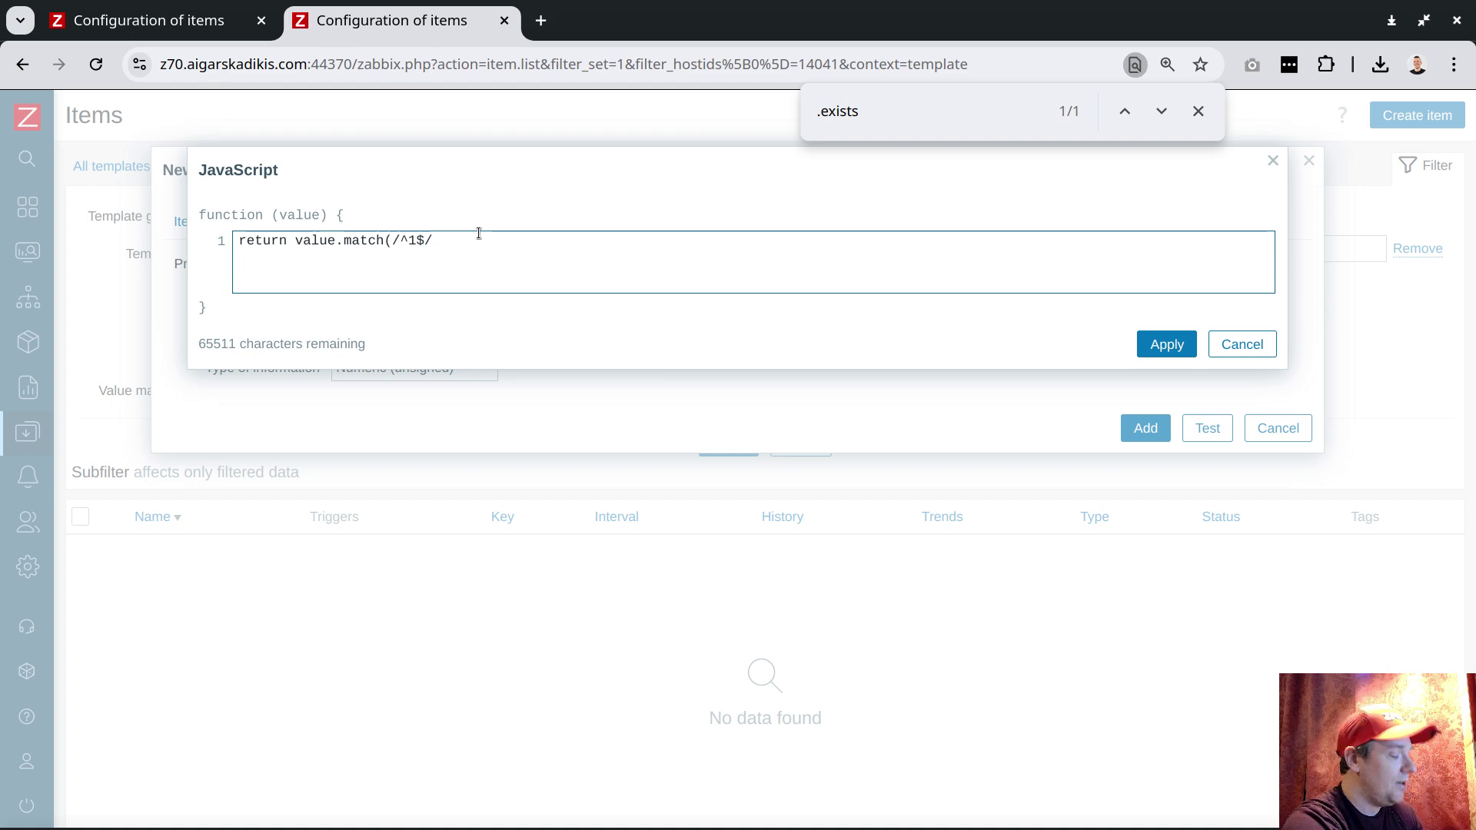
text(gm)
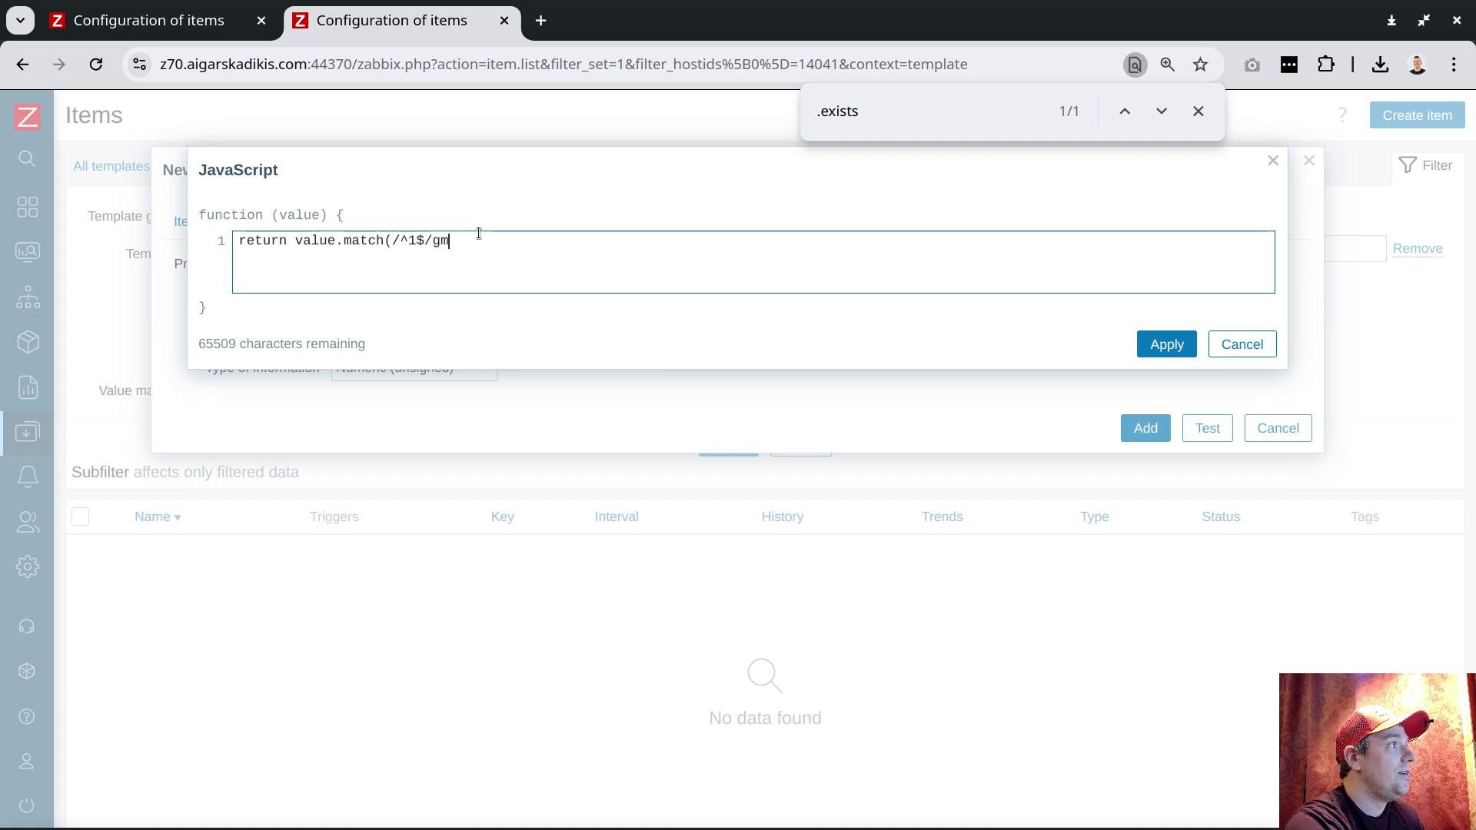
text() ?)
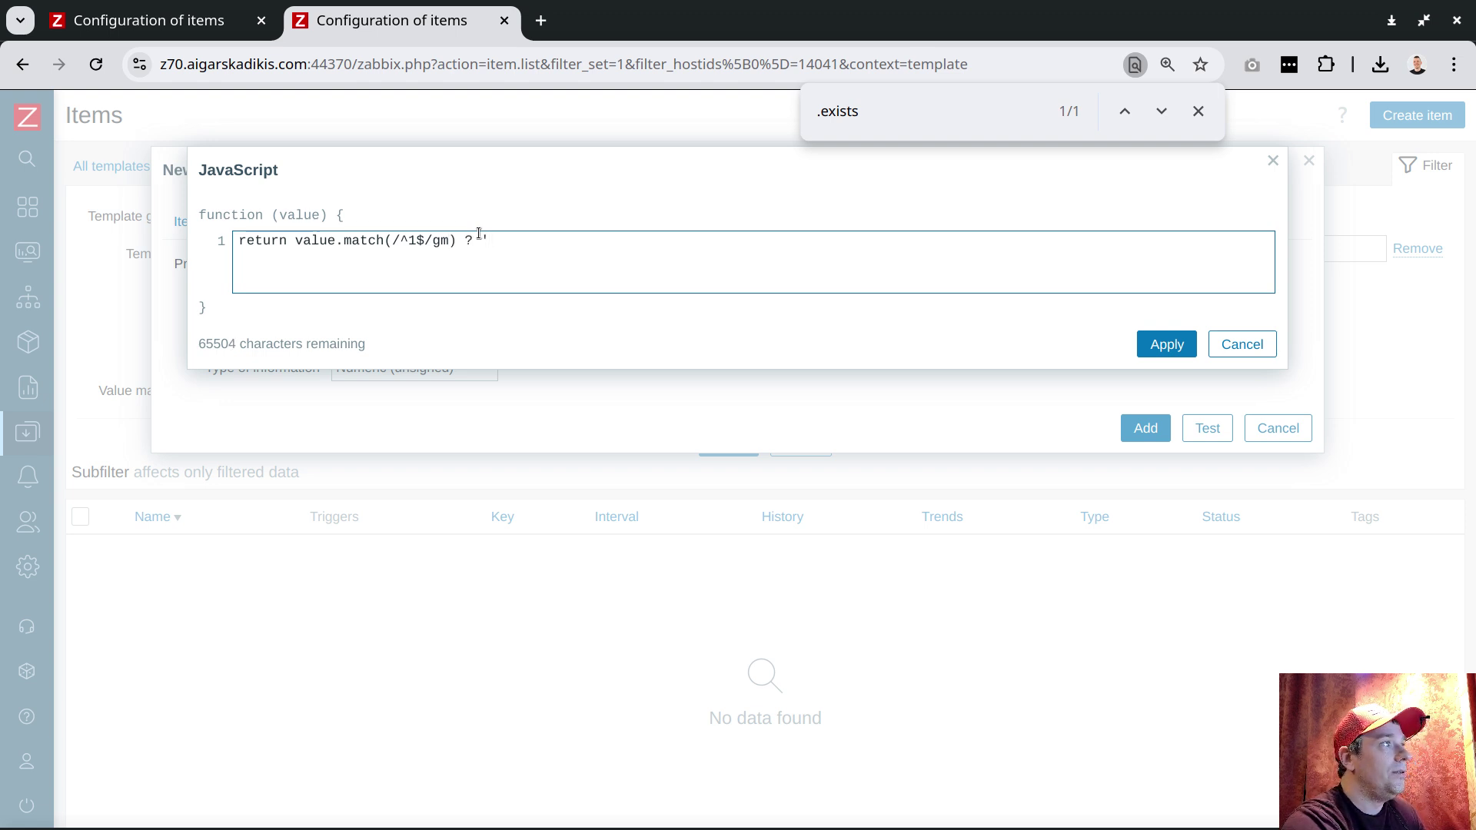
Step: Complete the ternary expression with '[]' : '[]'; so that both outcomes return an empty JSON array
text( '[)
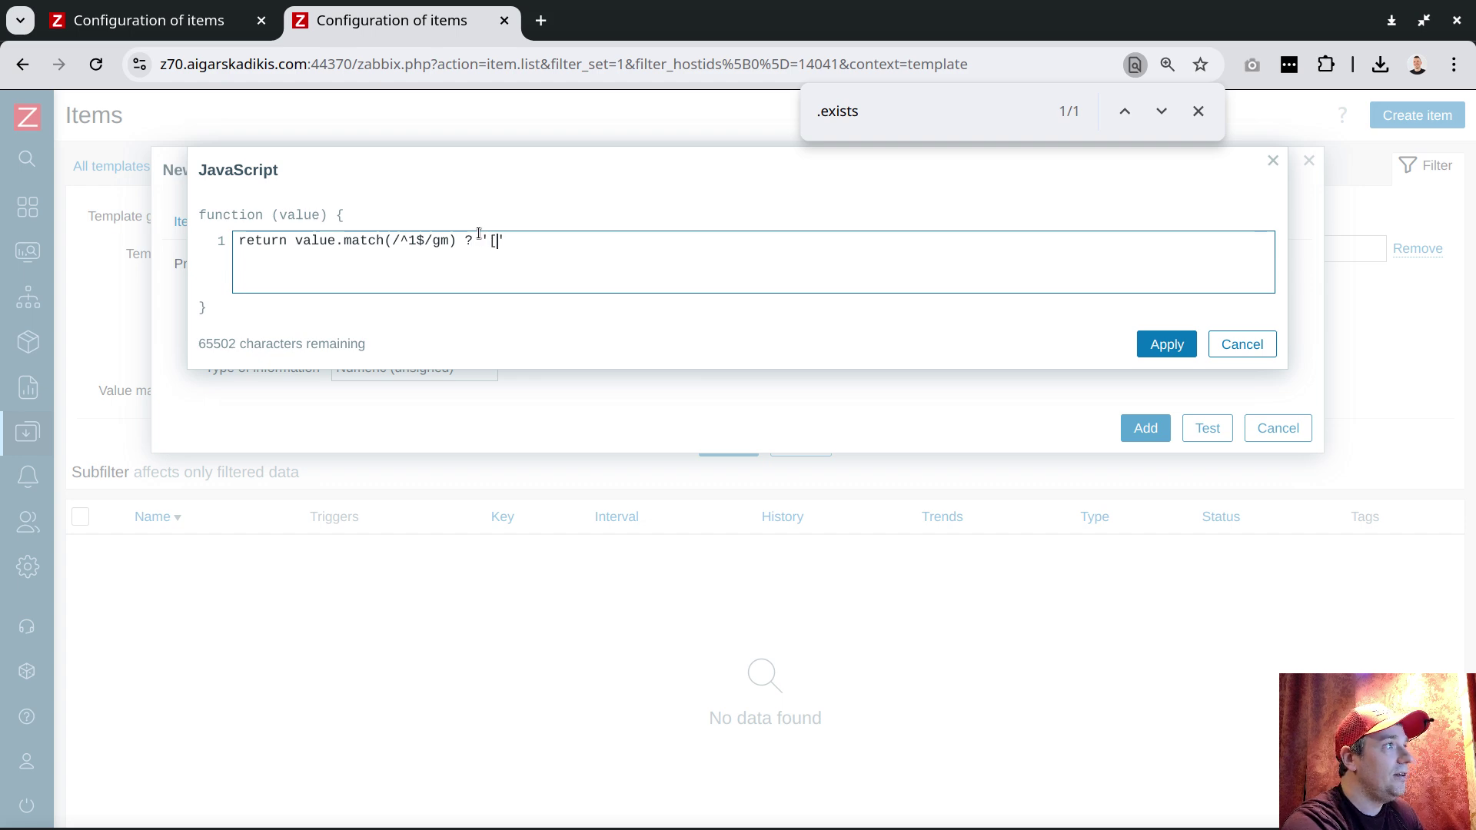
text(]' :)
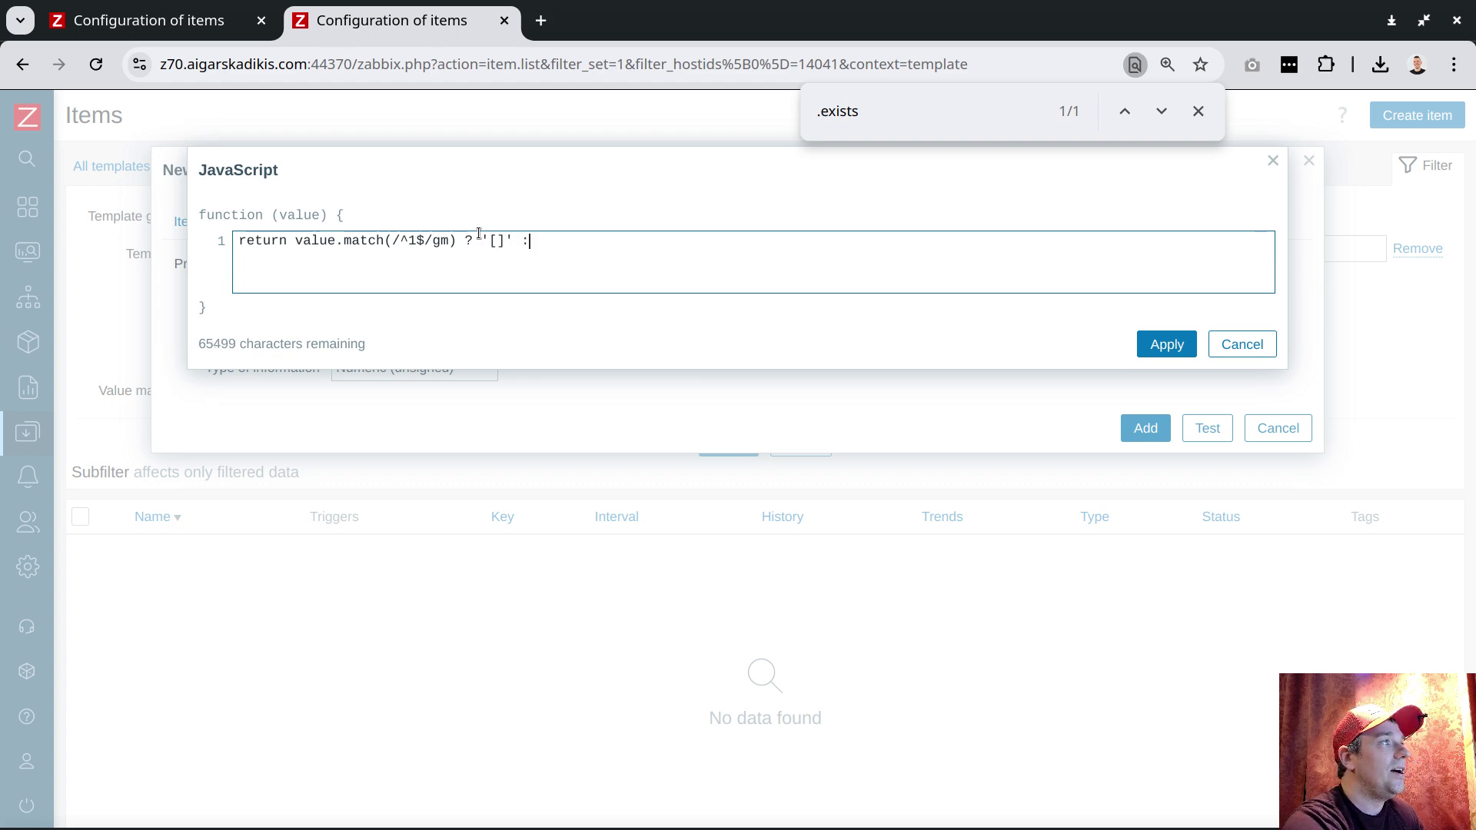
text( ')
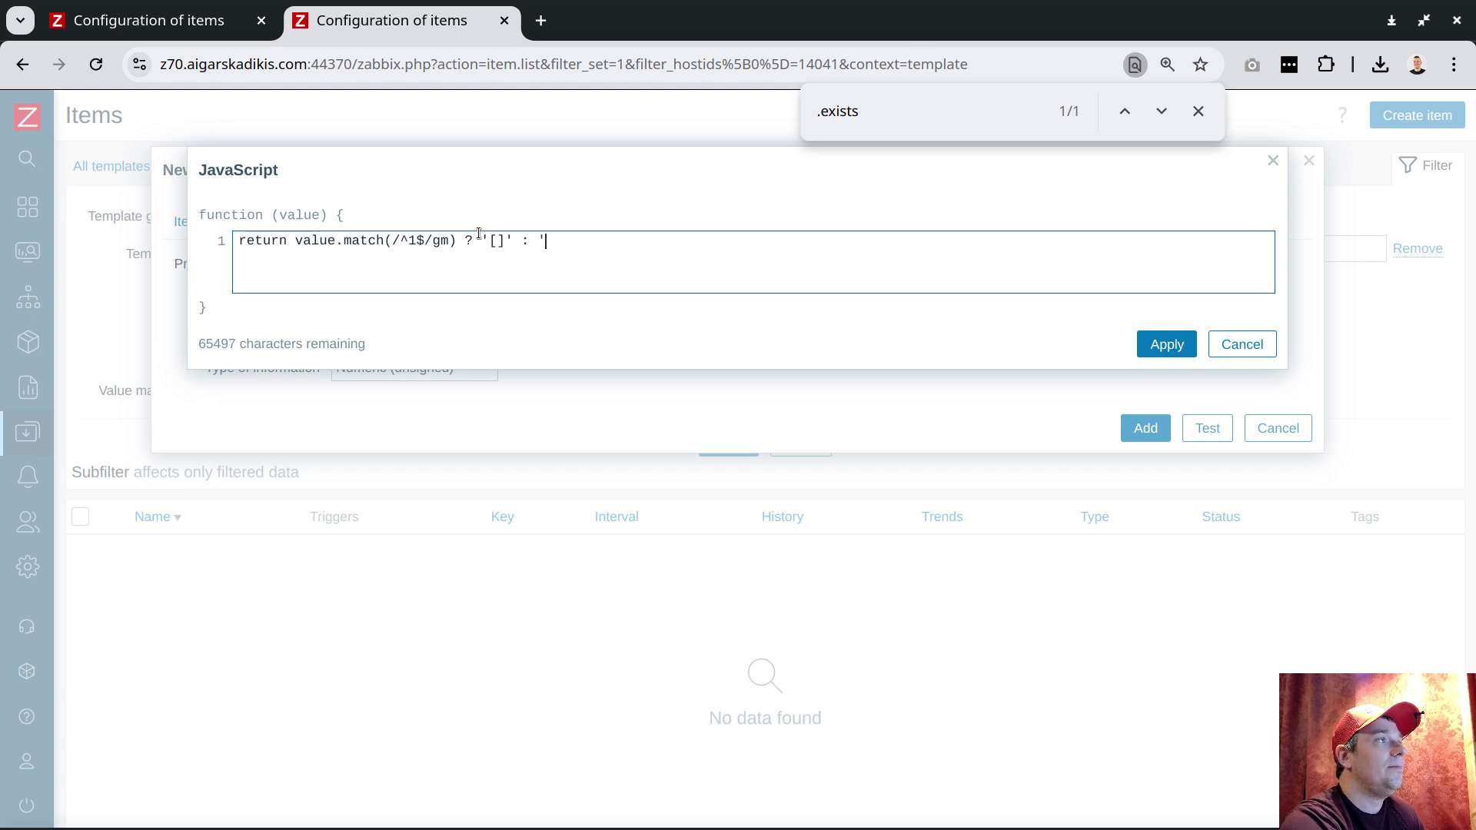
text([]';)
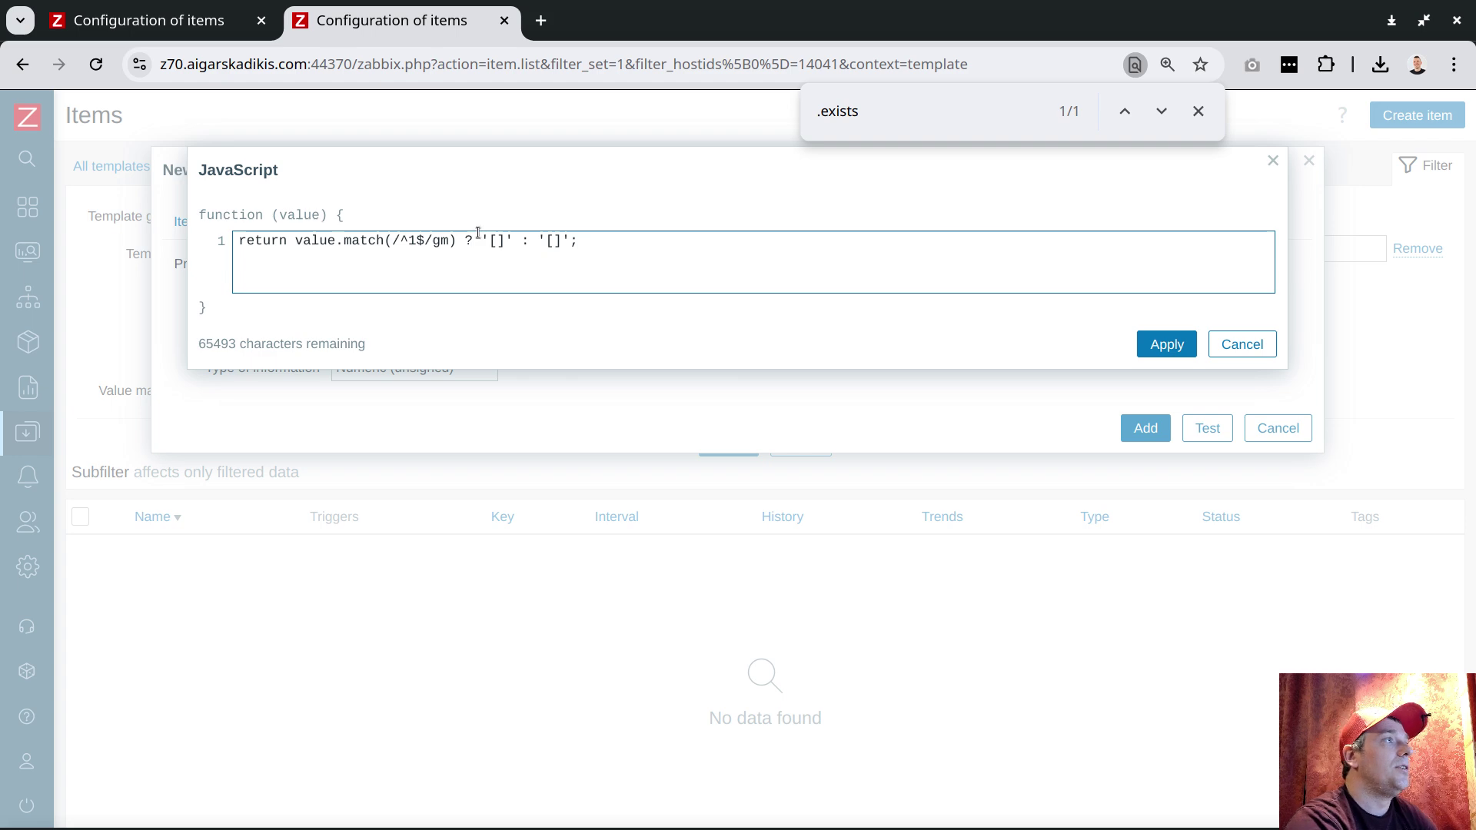
drag(547, 241, 562, 241)
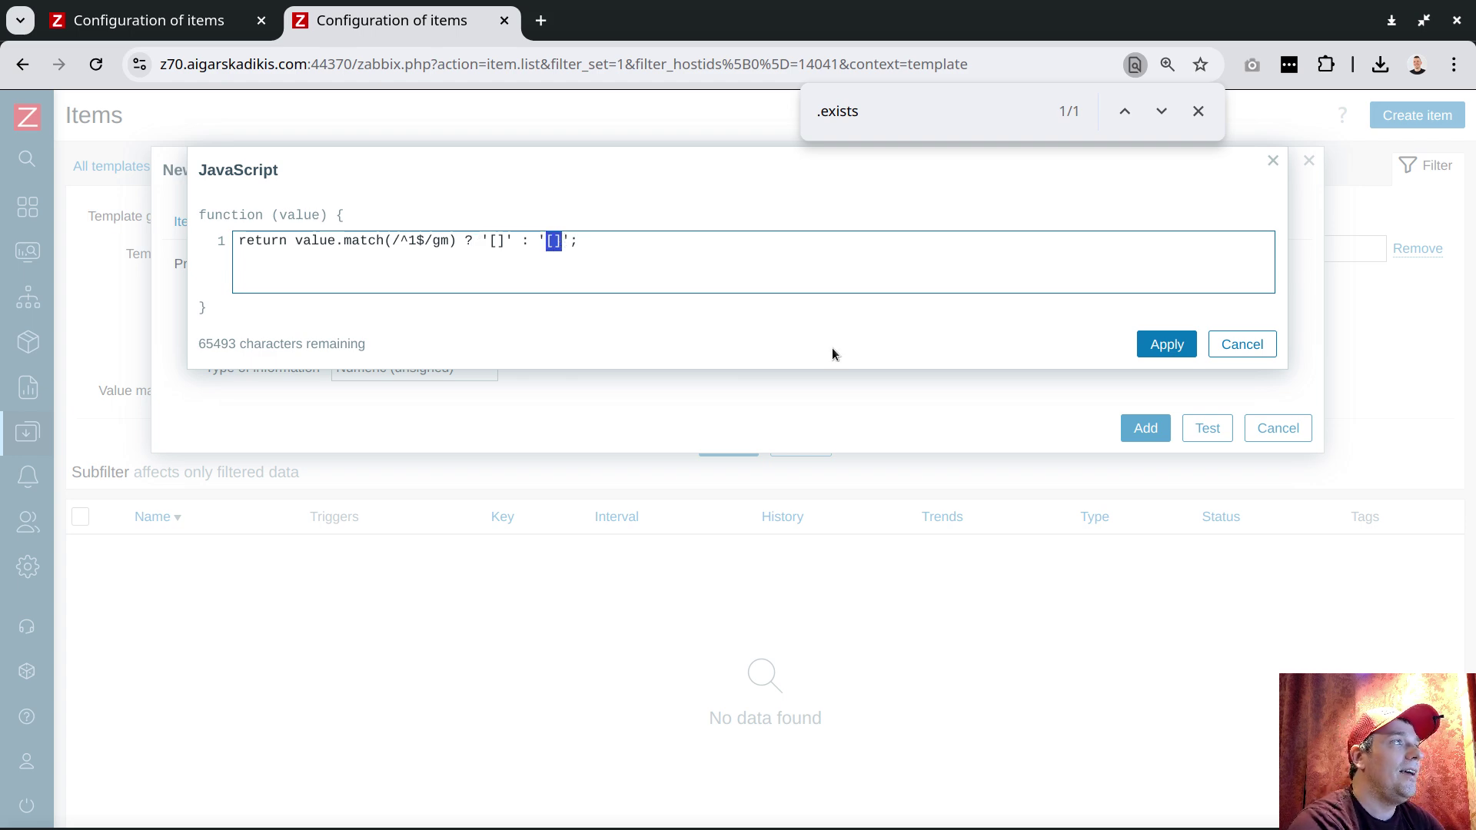
Step: Insert {"":"/etc/zabbix/zabbix_agentd.conf" inside the first array of the script, leaving the key name empty
click(498, 241)
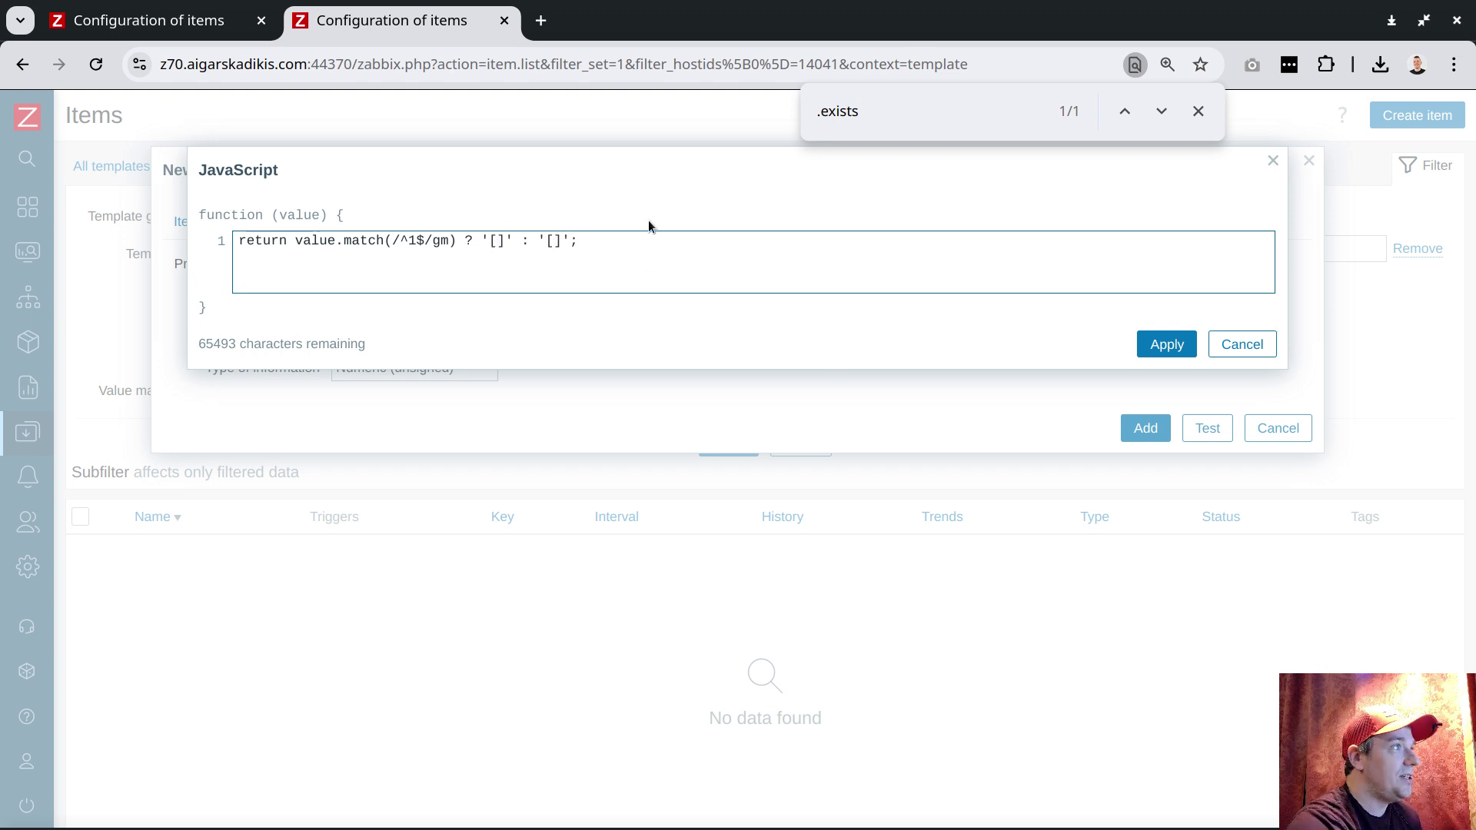
text({)
text("":"")
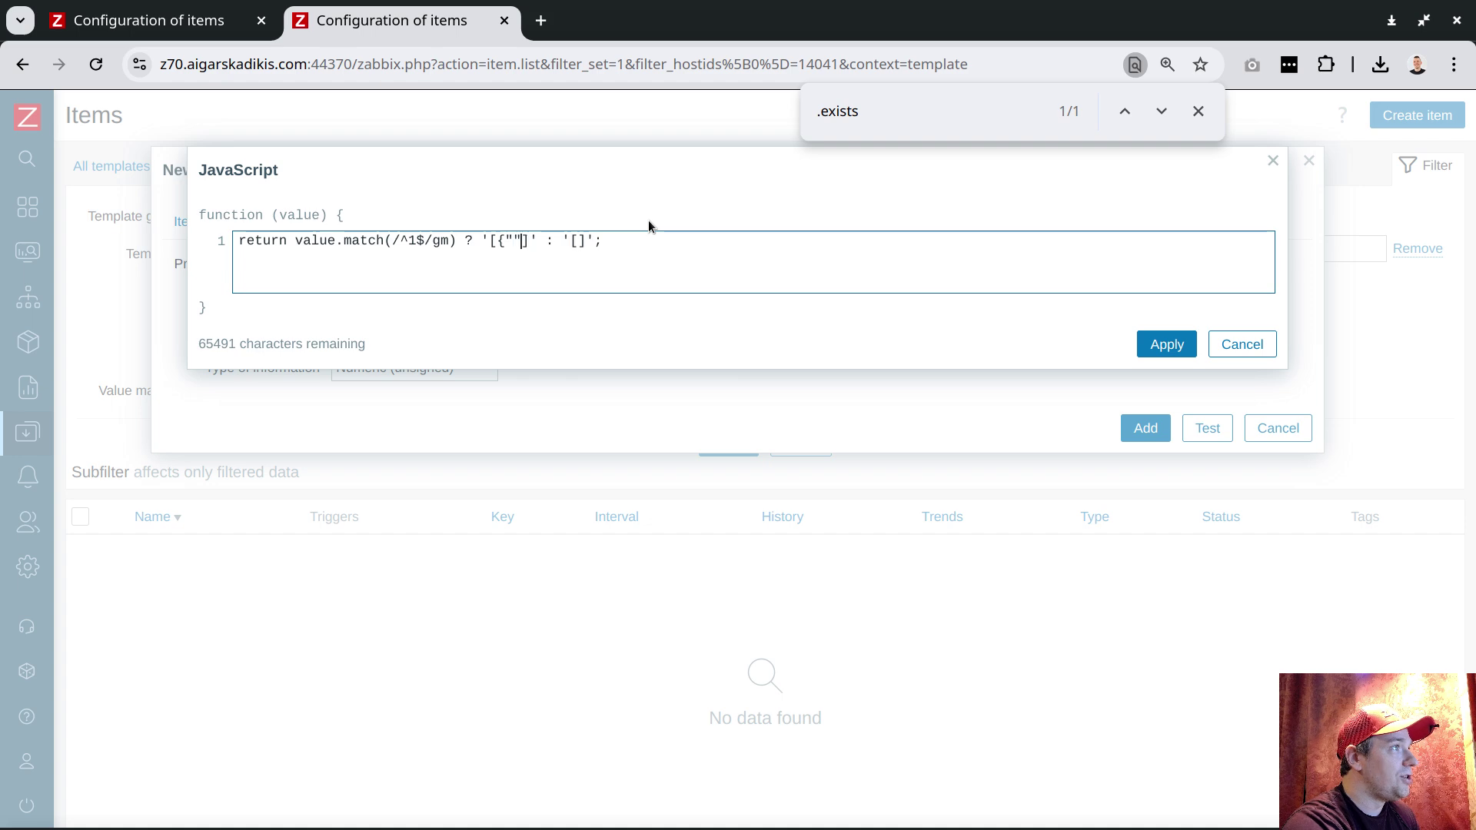
key(Left)
text(/etc/zxa)
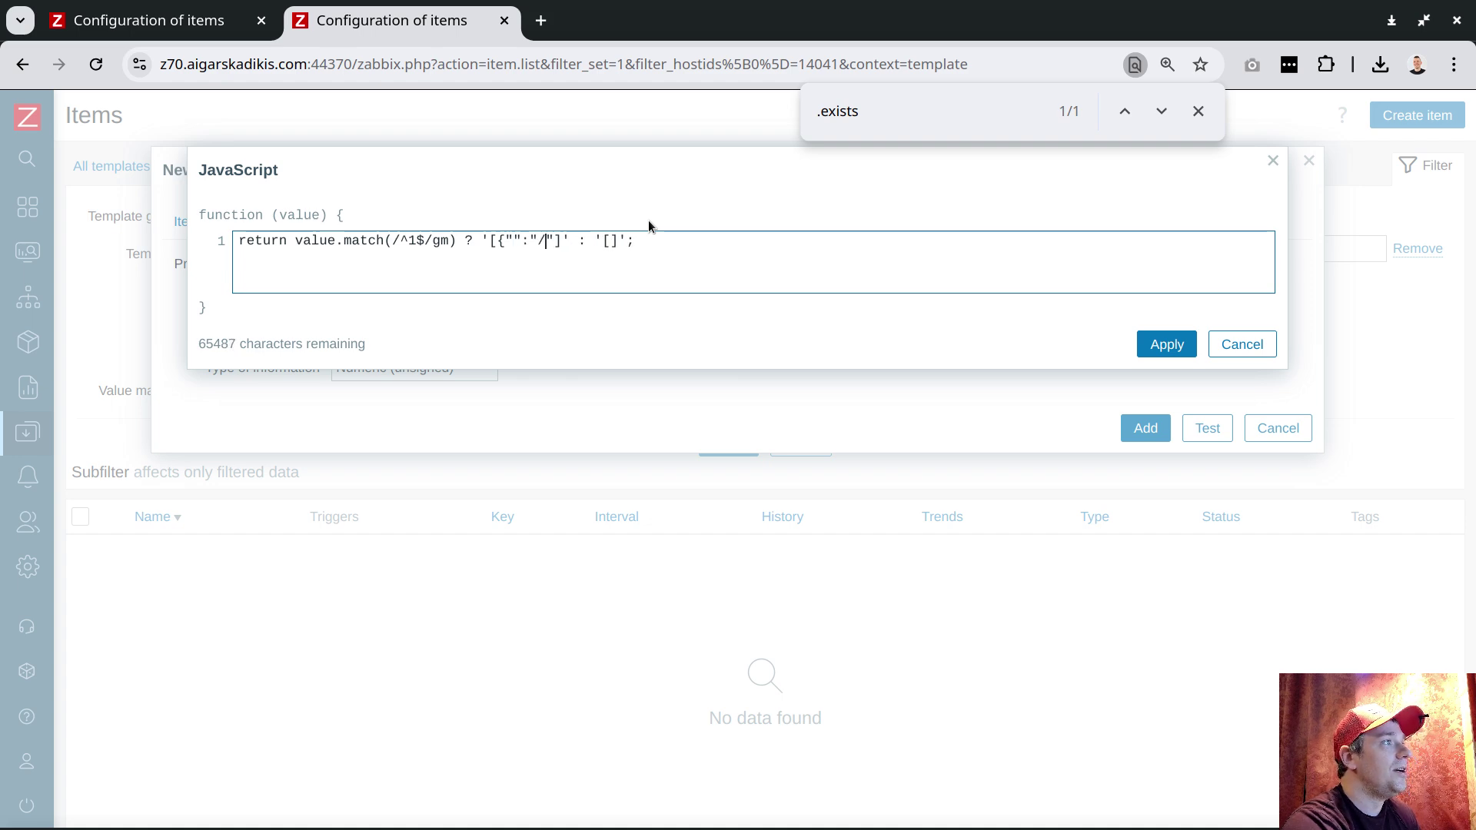
key(BackSpace)
key(BackSpace)
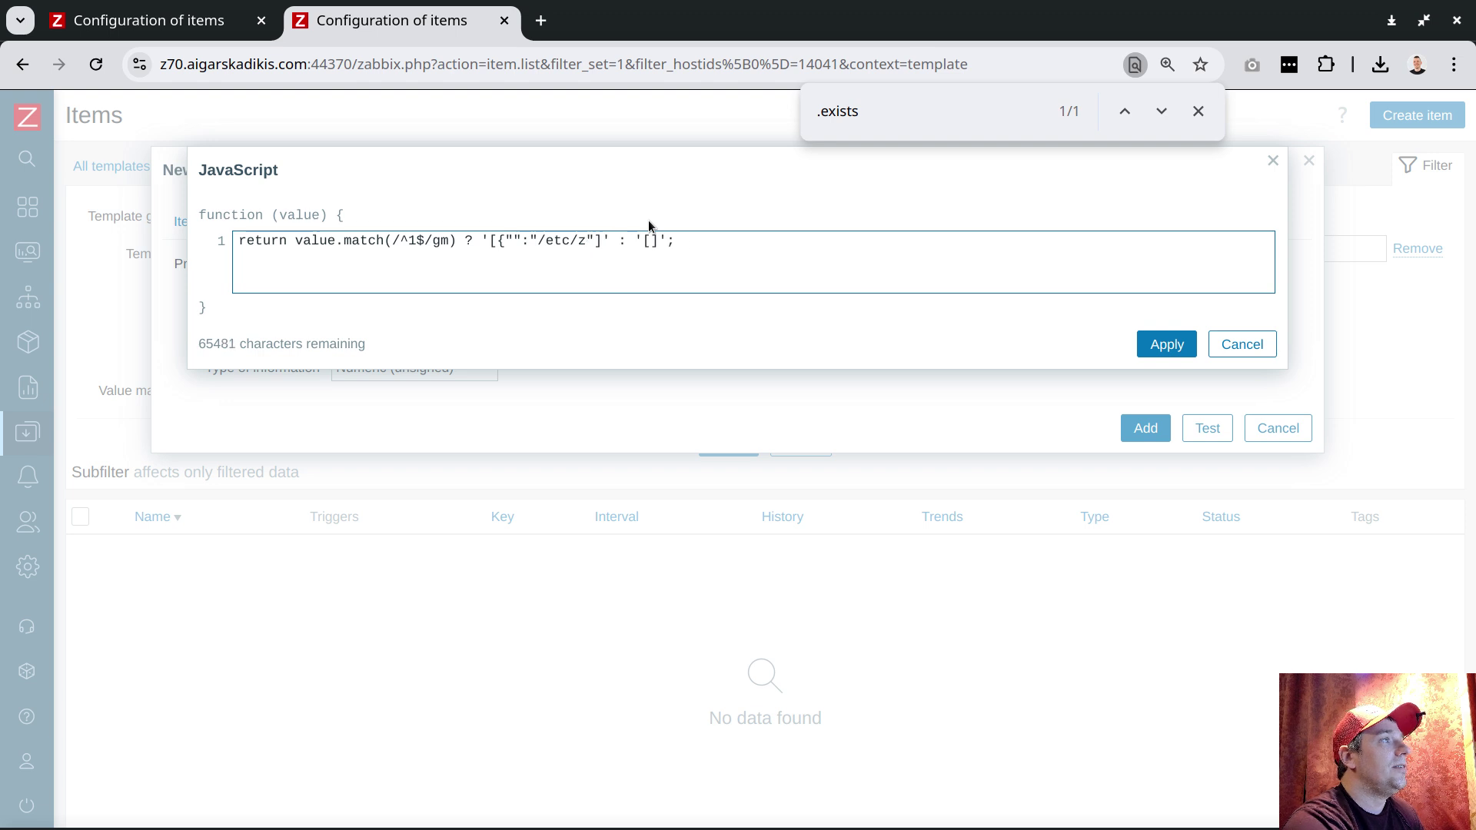
text(abbix/za)
text(bbix_agent)
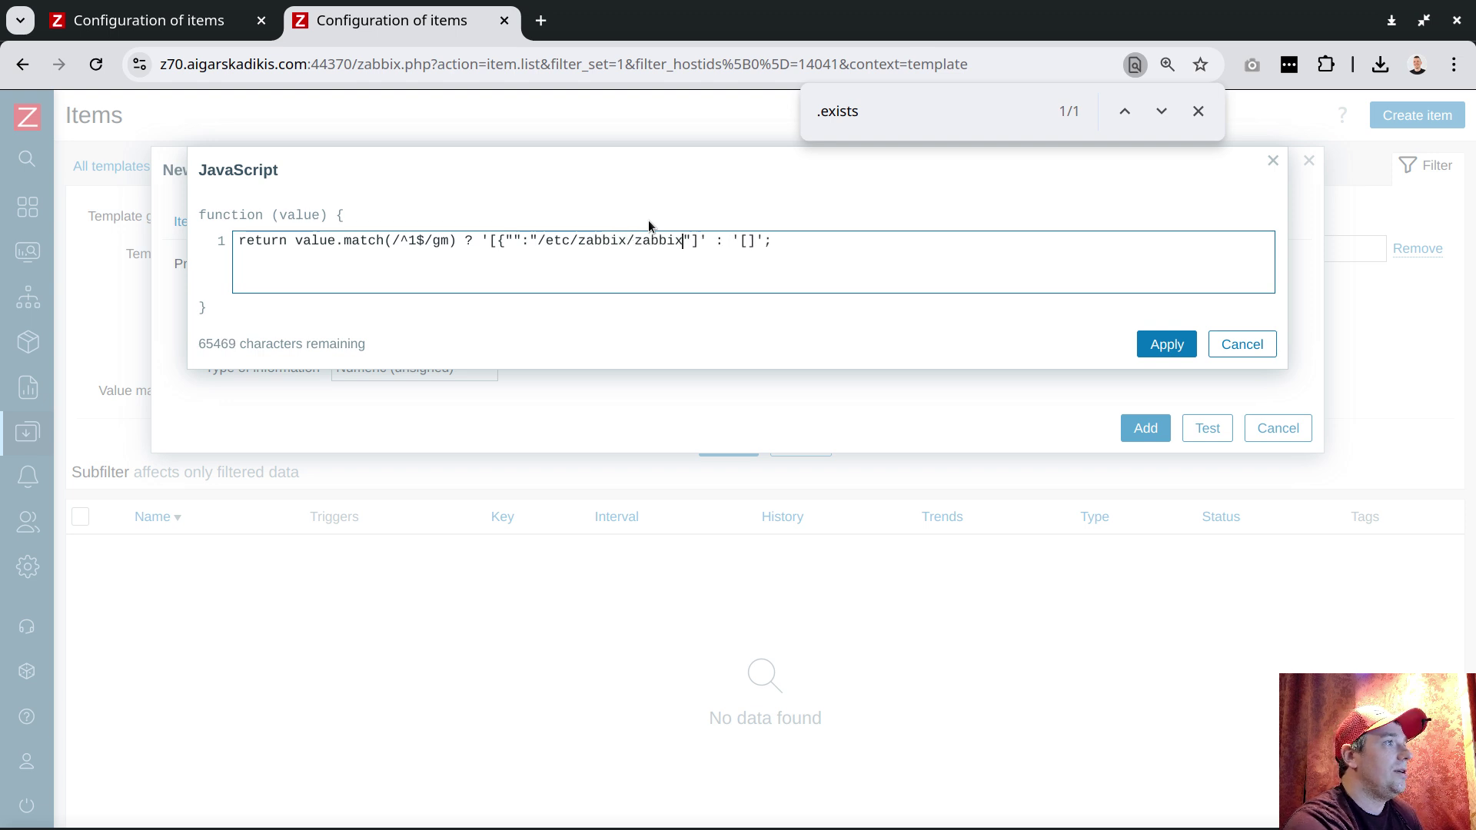
text(d.conf)
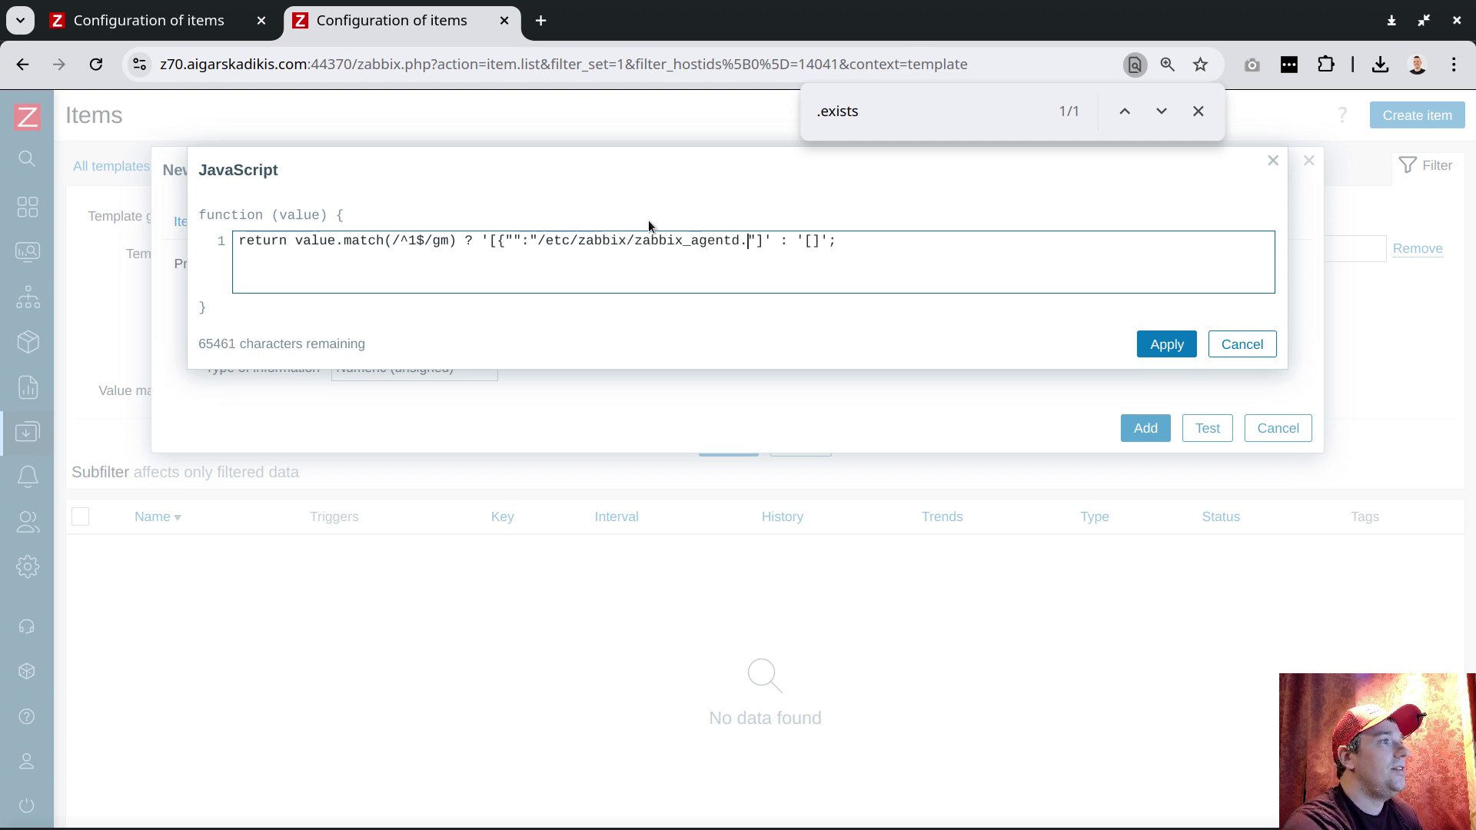
Step: Fill the empty JSON key with the macro {#AGENTD.CONF} and apply the script to the preprocessing step
click(517, 241)
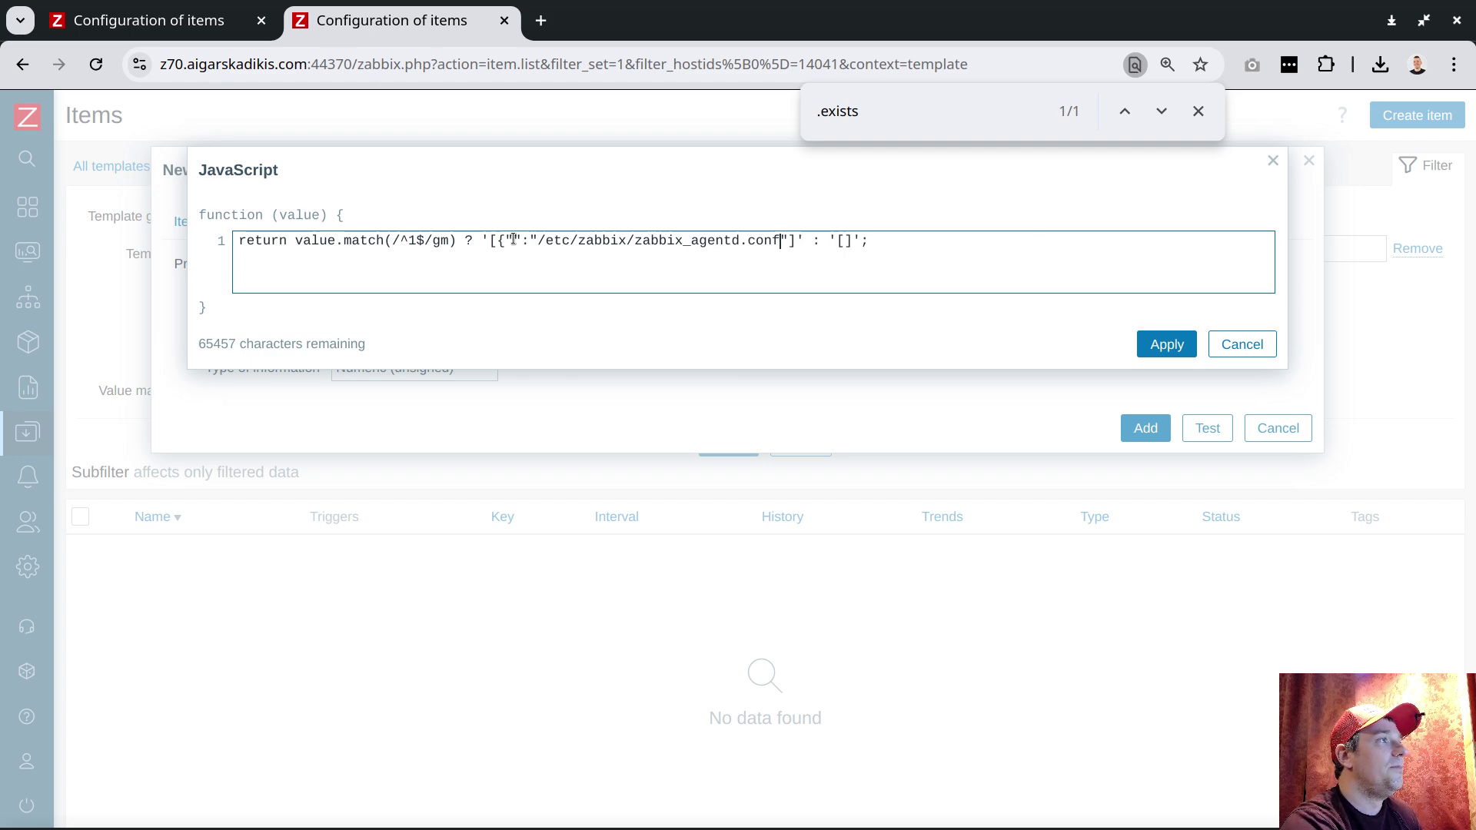
text({)
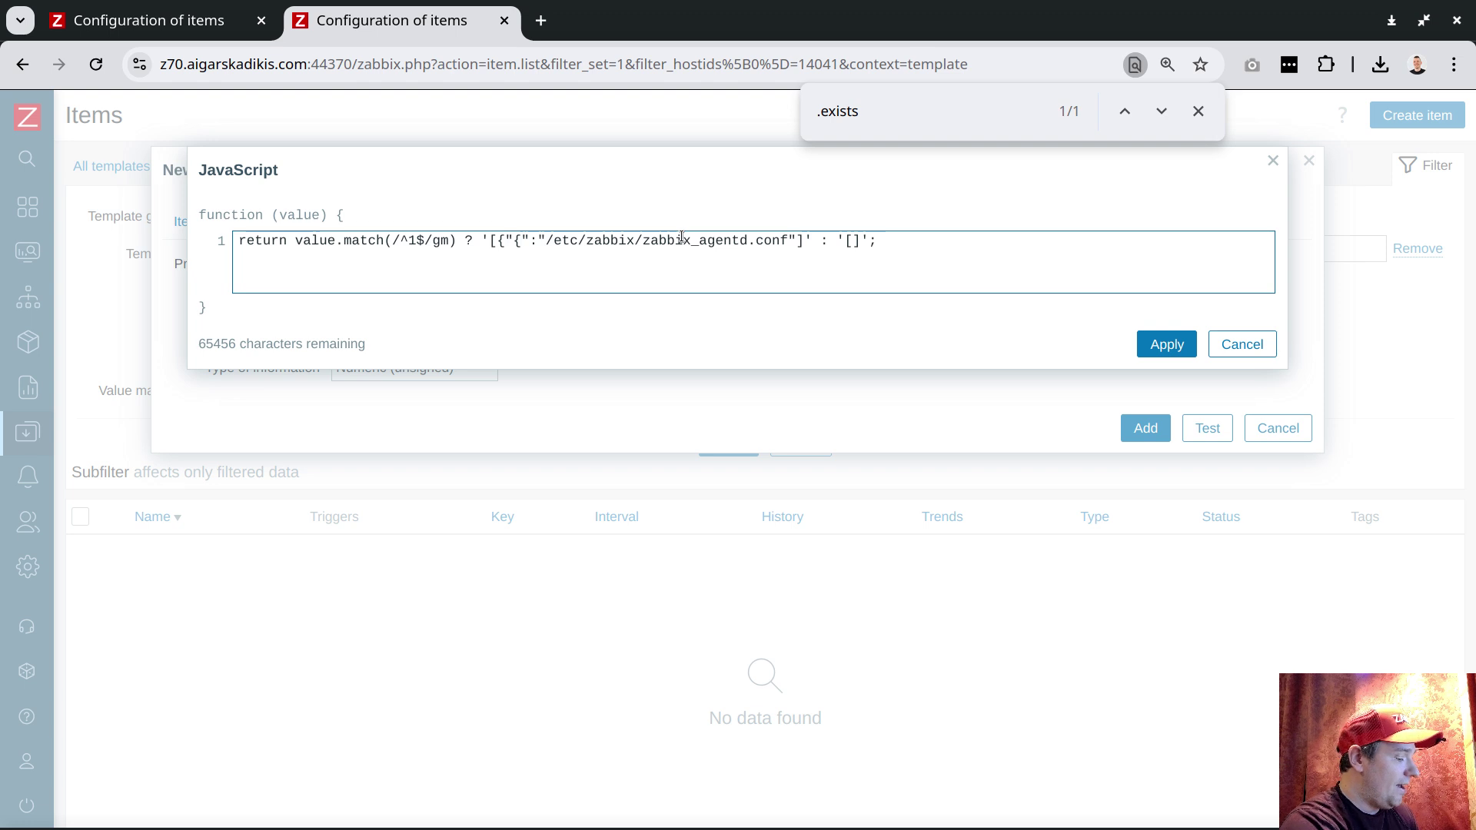
text(#)
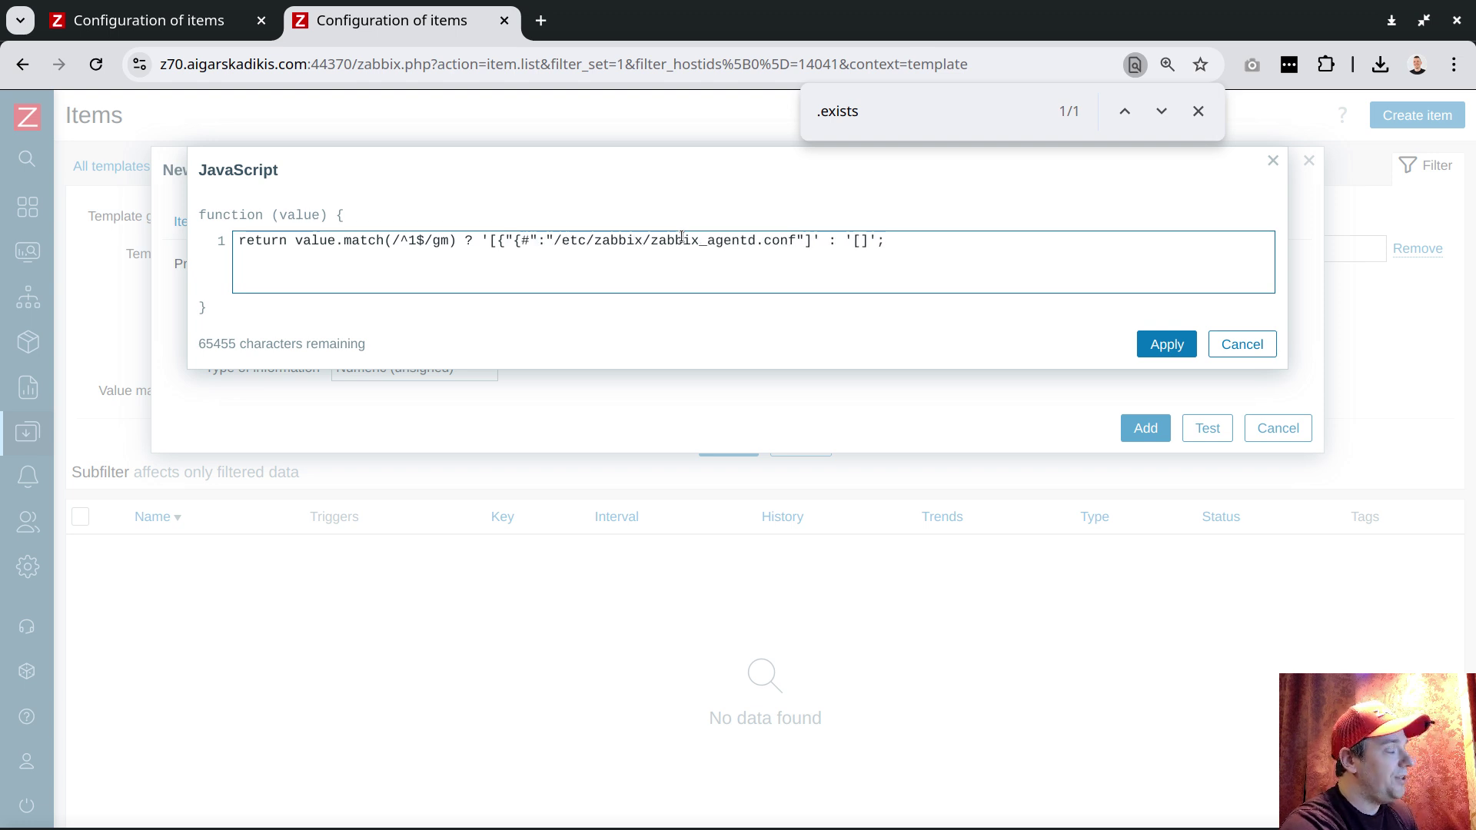
text(AGENTD.)
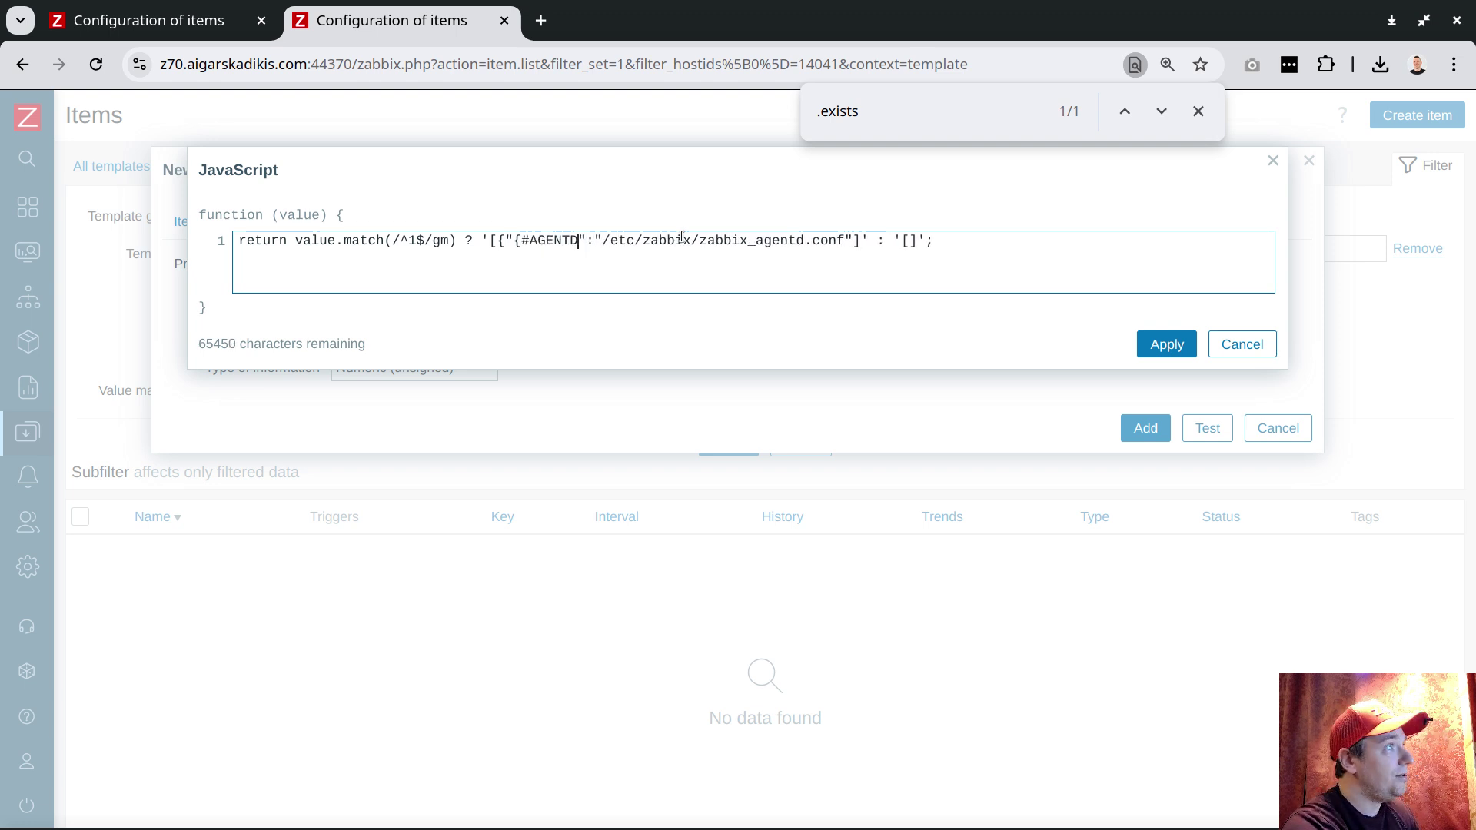
text(CONF)
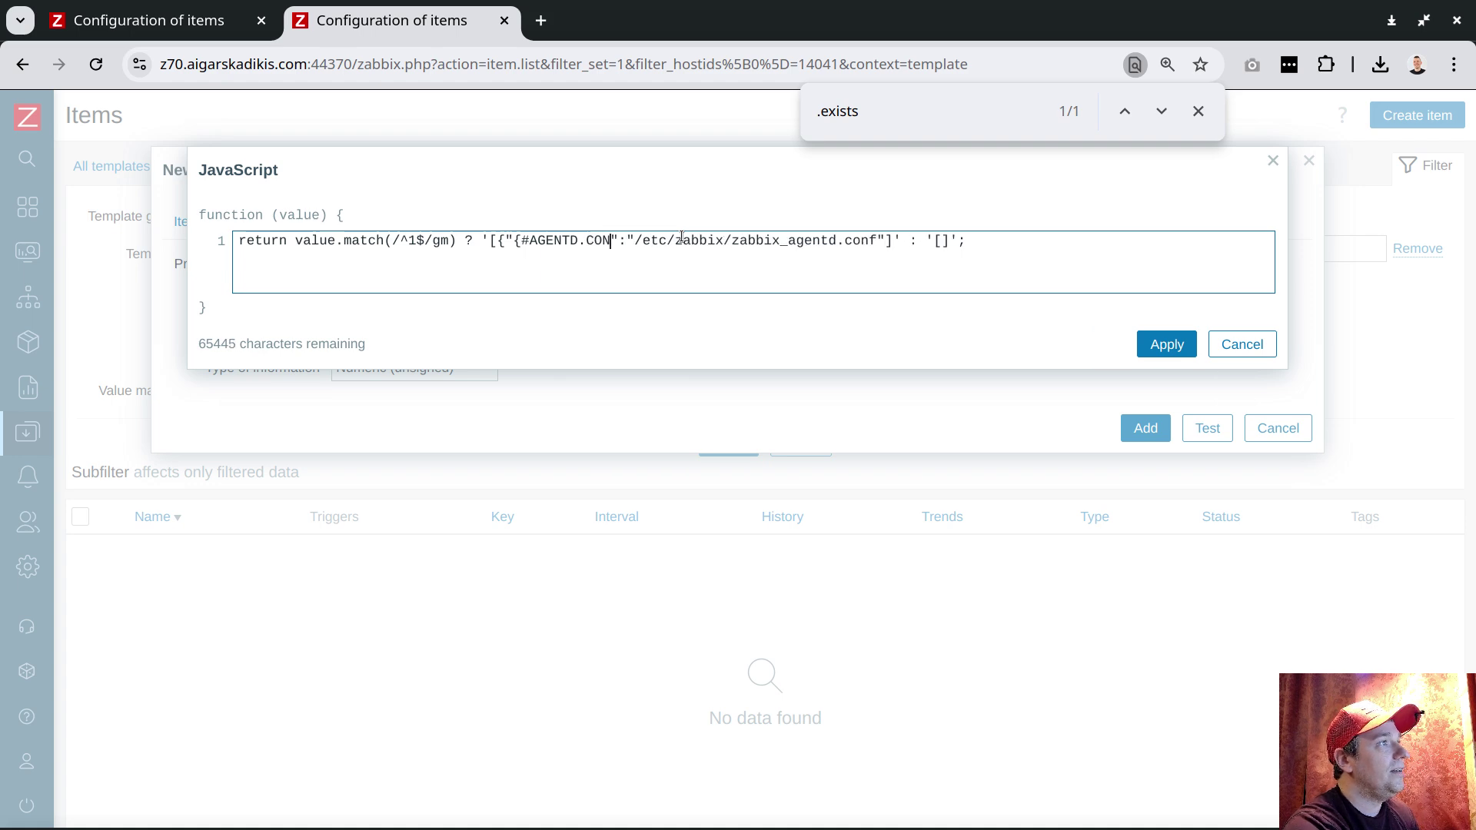
text(})
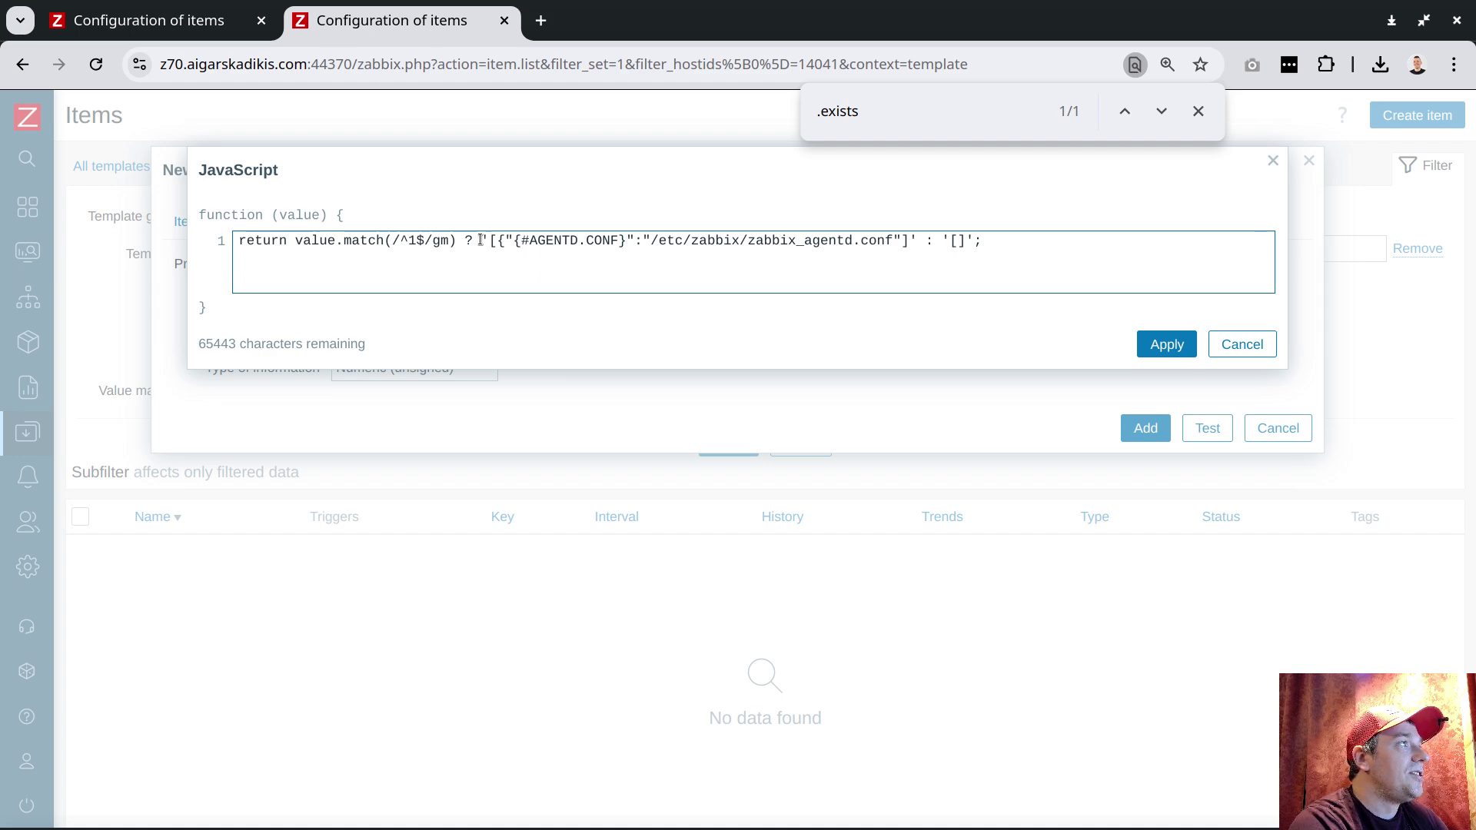
drag(482, 241, 627, 240)
click(874, 241)
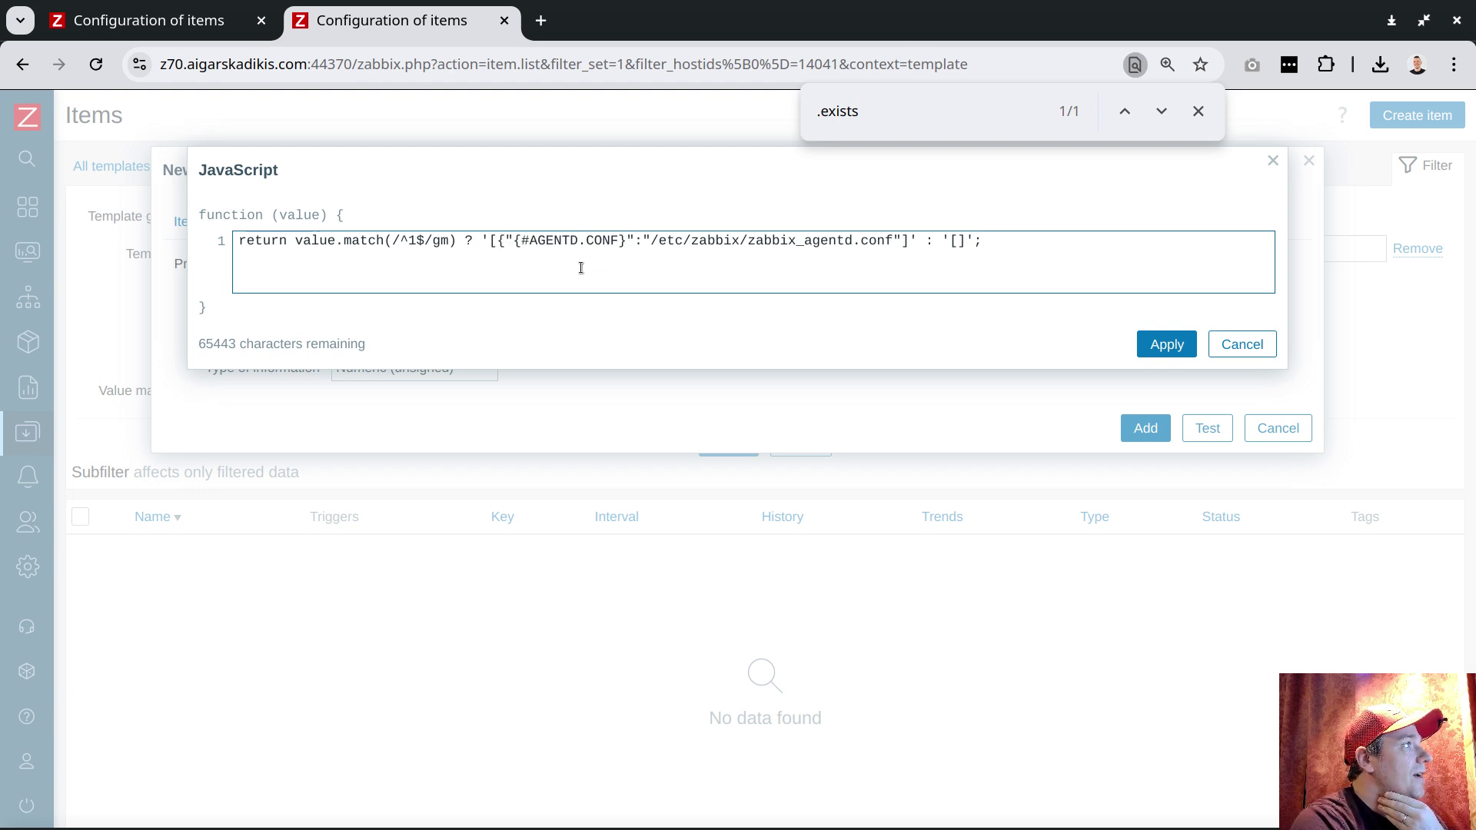
click(1165, 342)
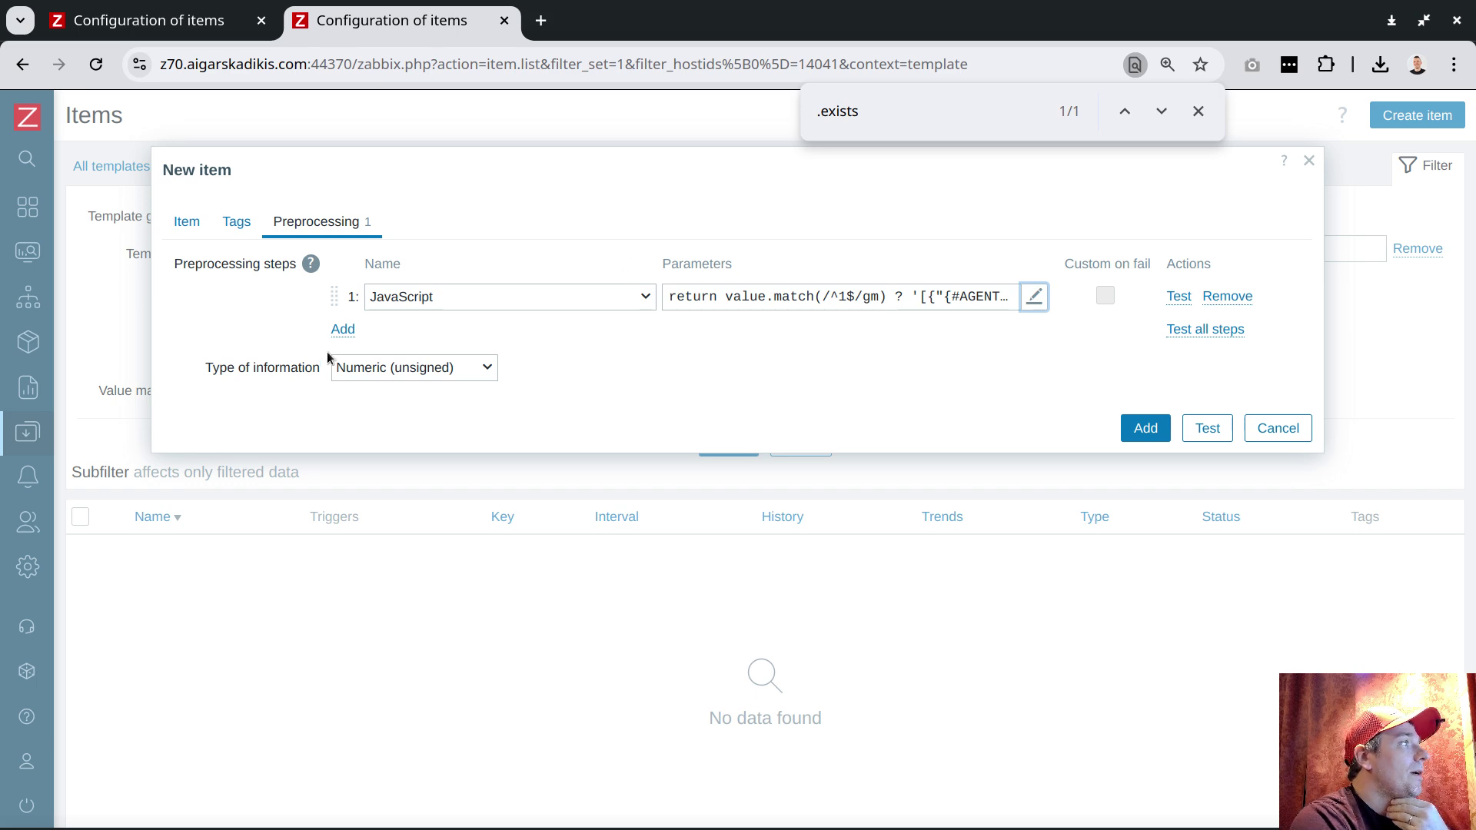
Step: Set the item's type of information to Log and its update interval to 1d, and add the item
click(388, 369)
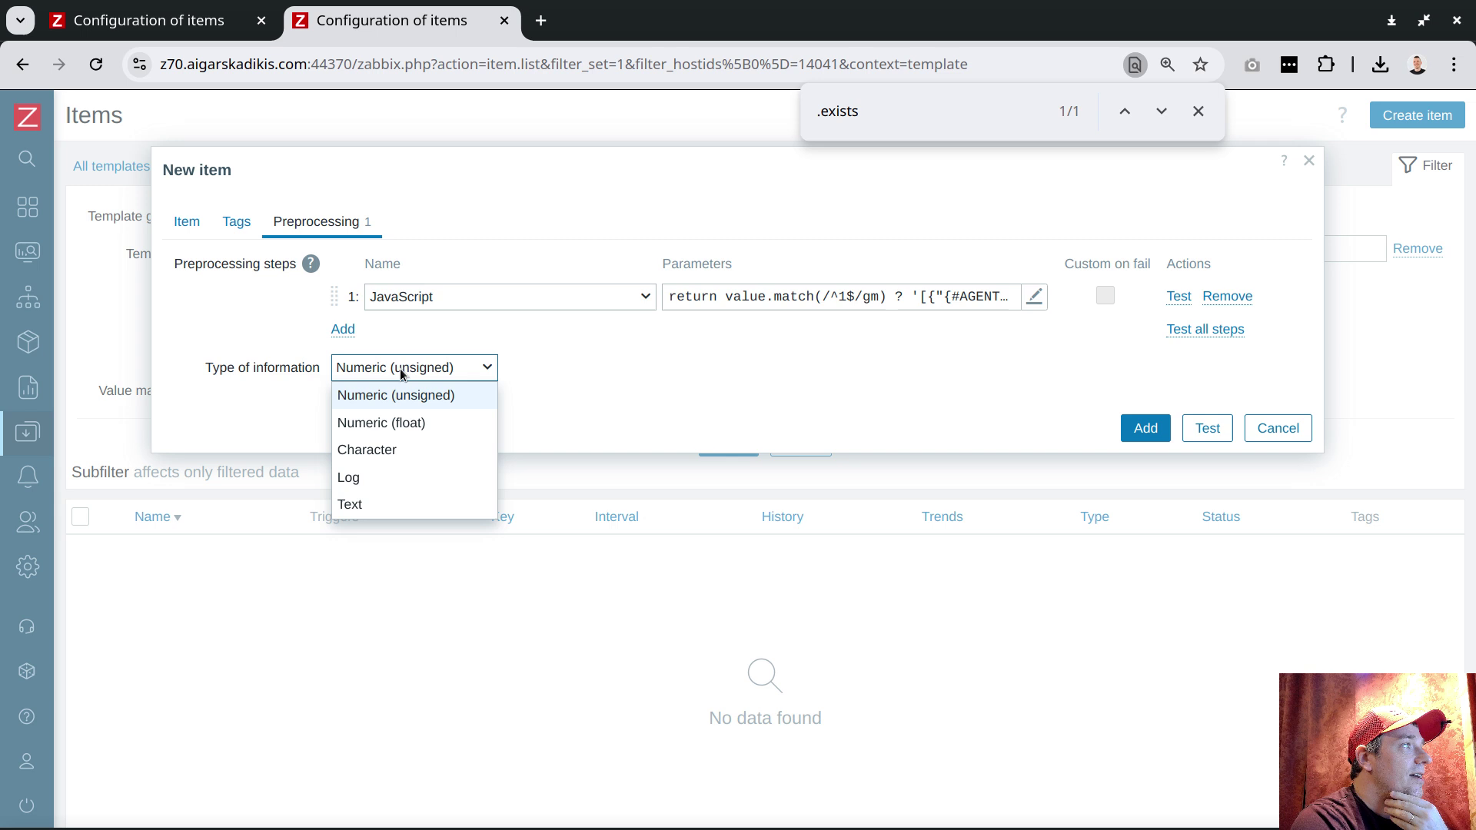
click(358, 479)
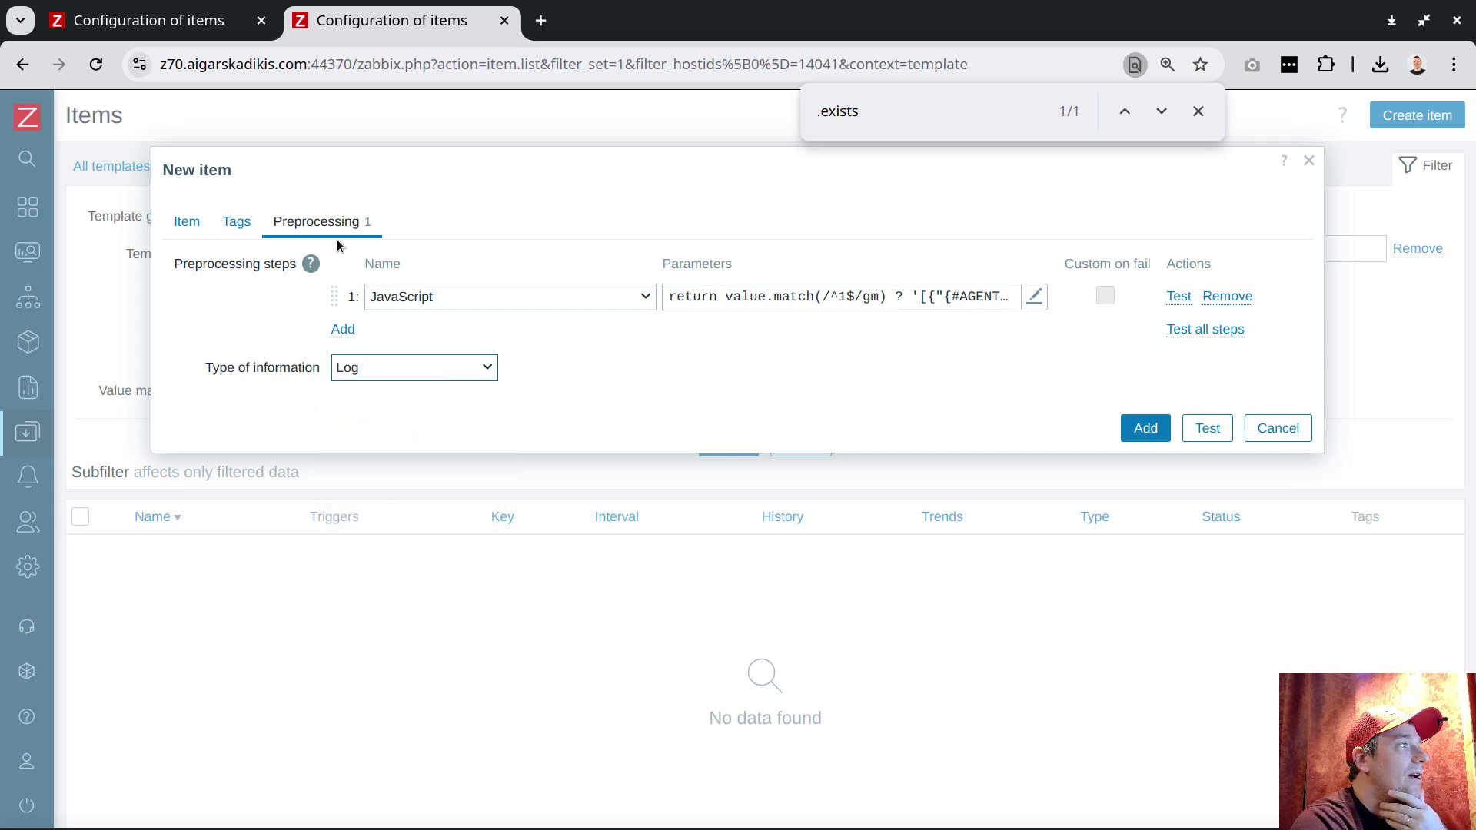
click(186, 222)
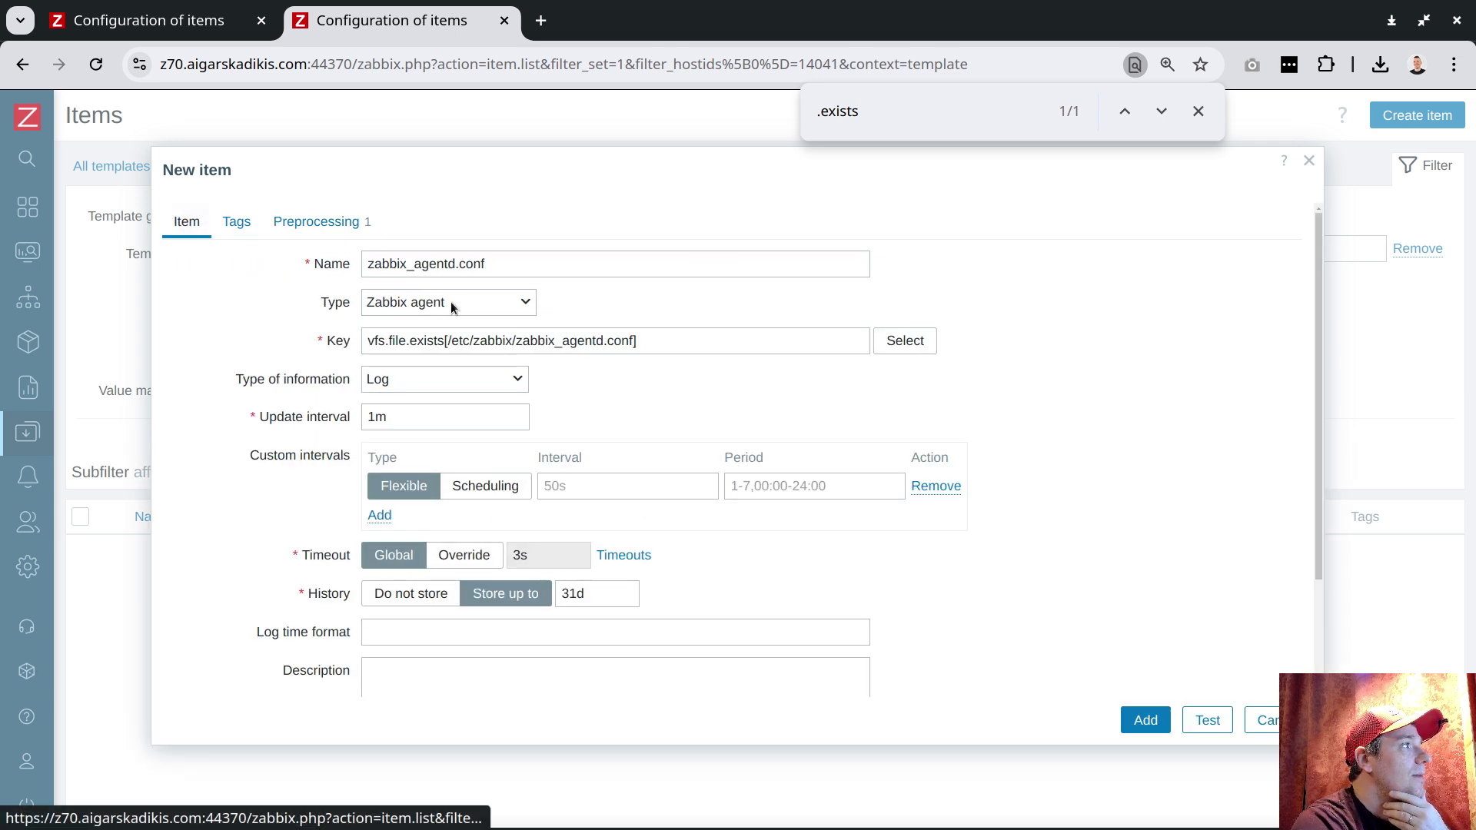
double_click(385, 417)
text(1d)
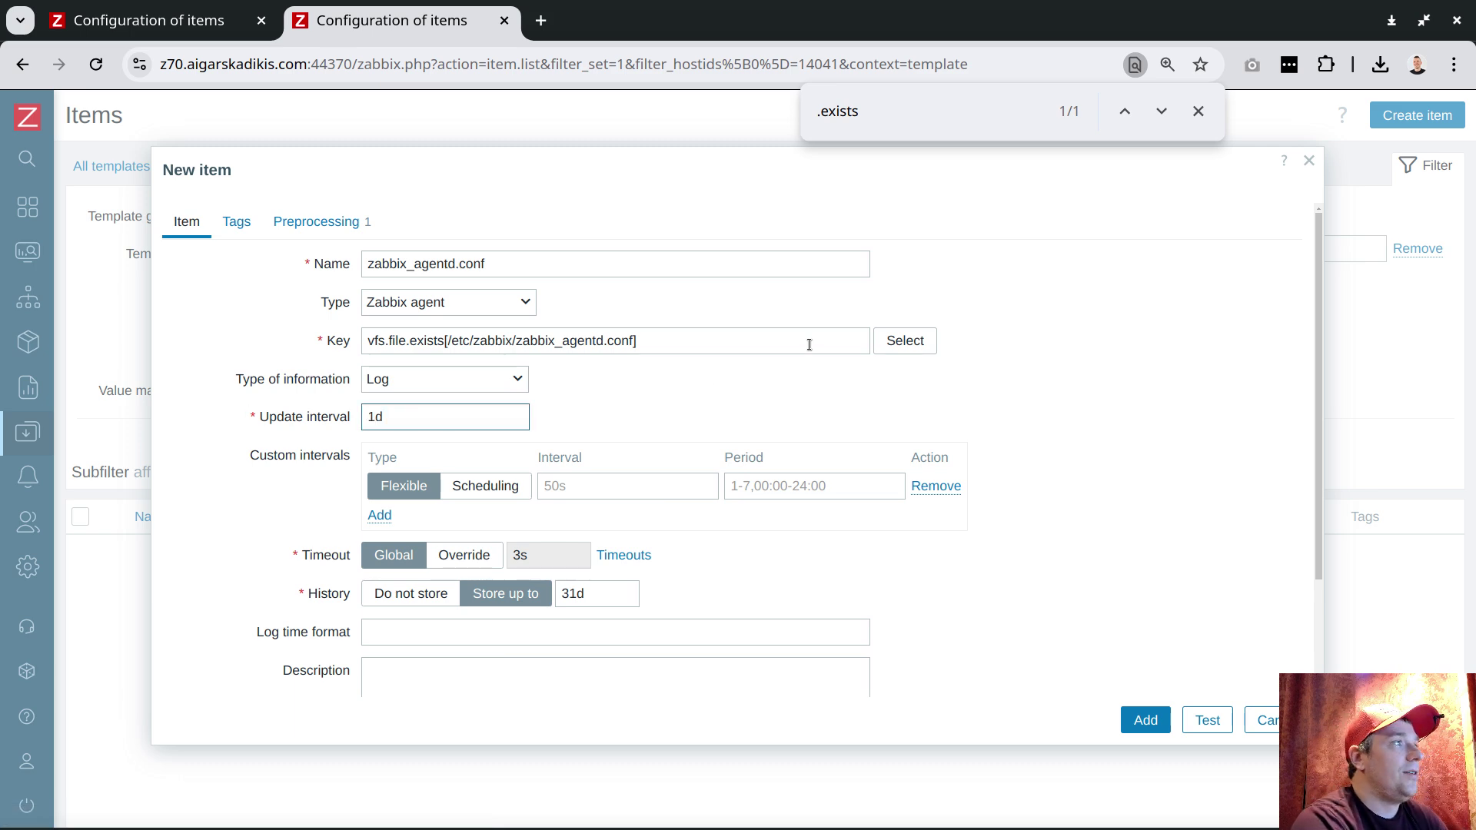
click(1145, 721)
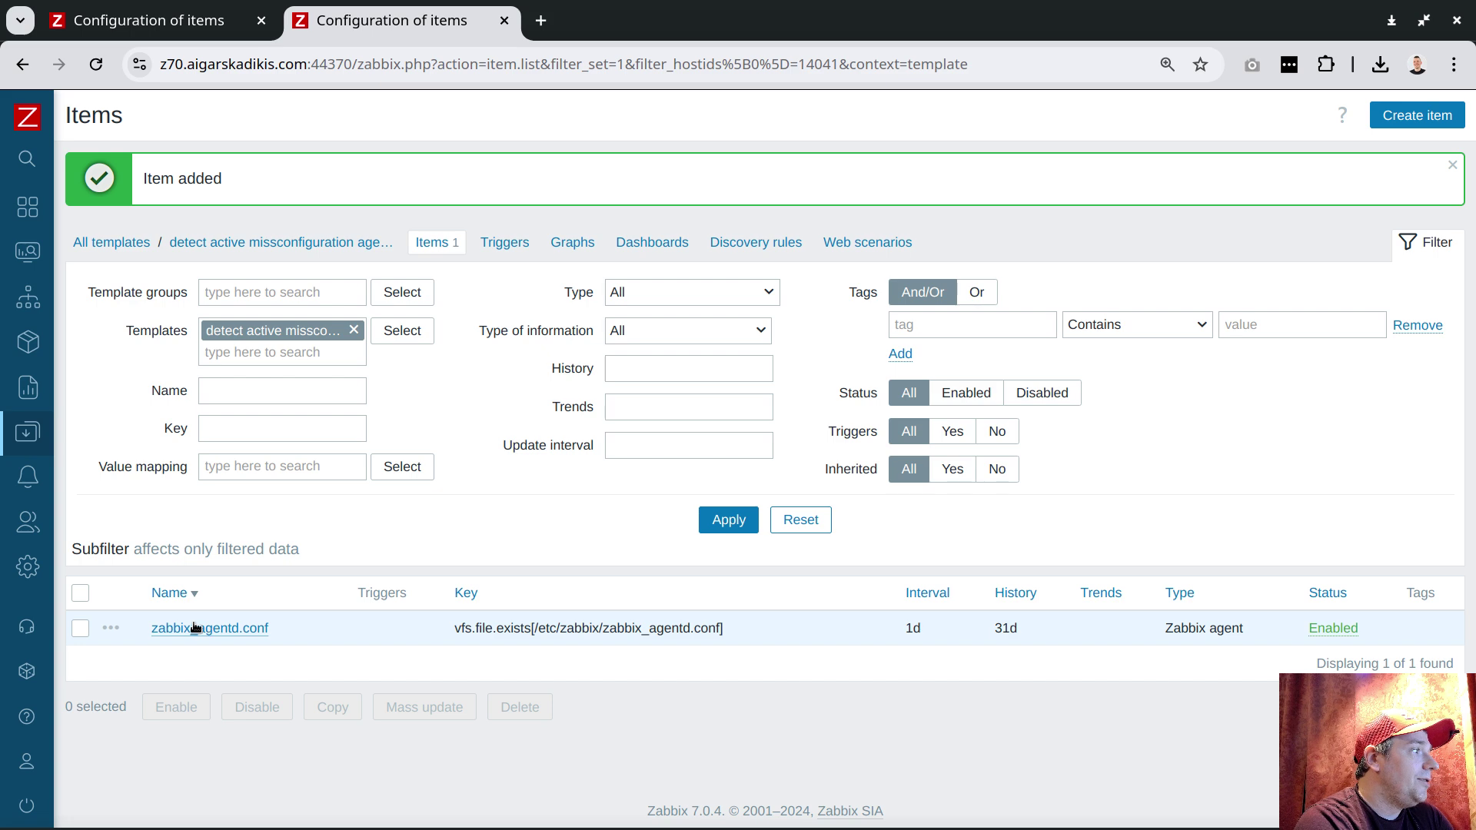
Step: Start a dependent discovery rule for the zabbix_agentd.conf item, entering the master item's name zabbix_agentd.conf as both name and key
click(112, 628)
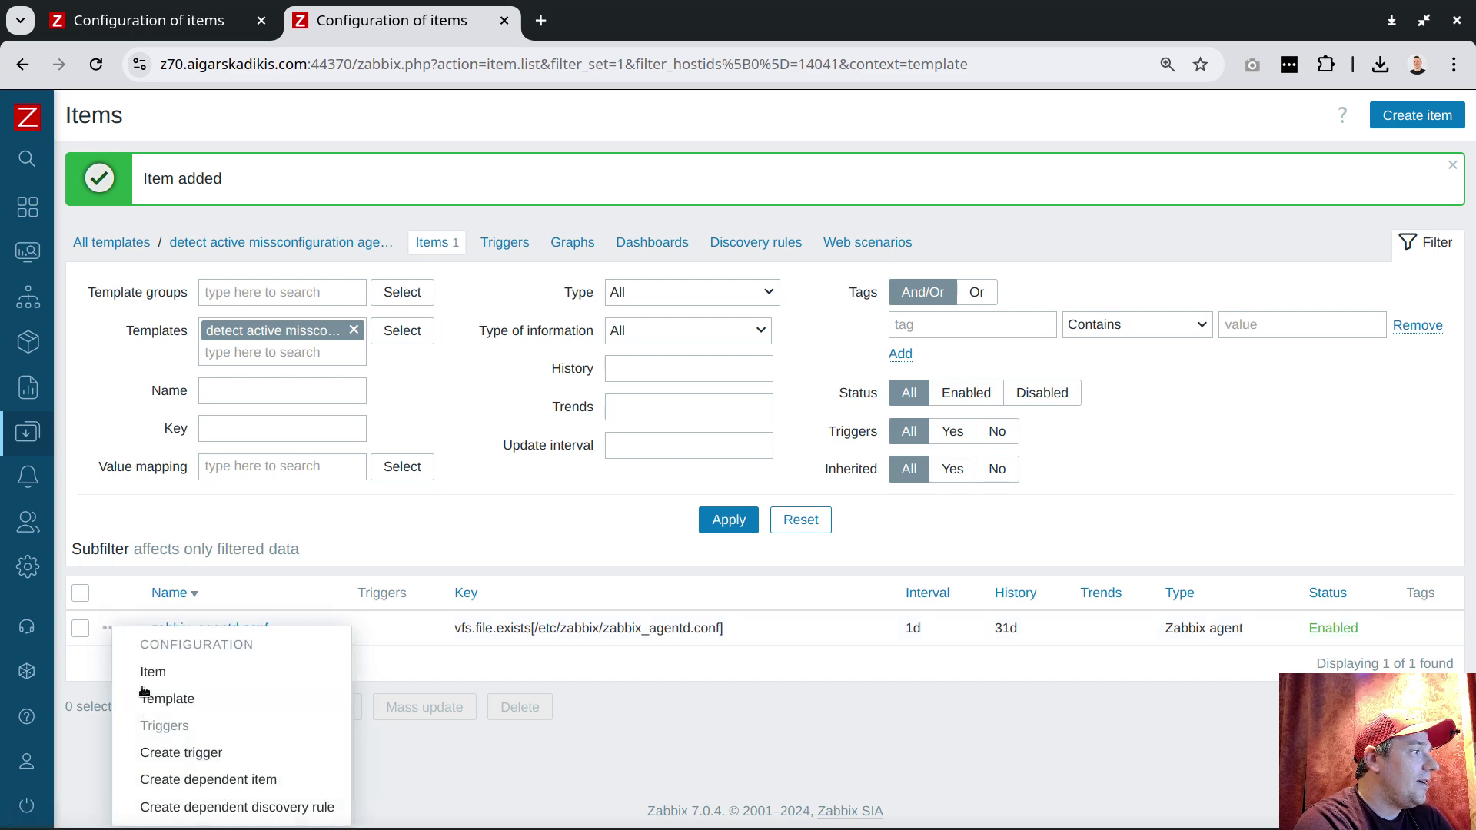
click(250, 809)
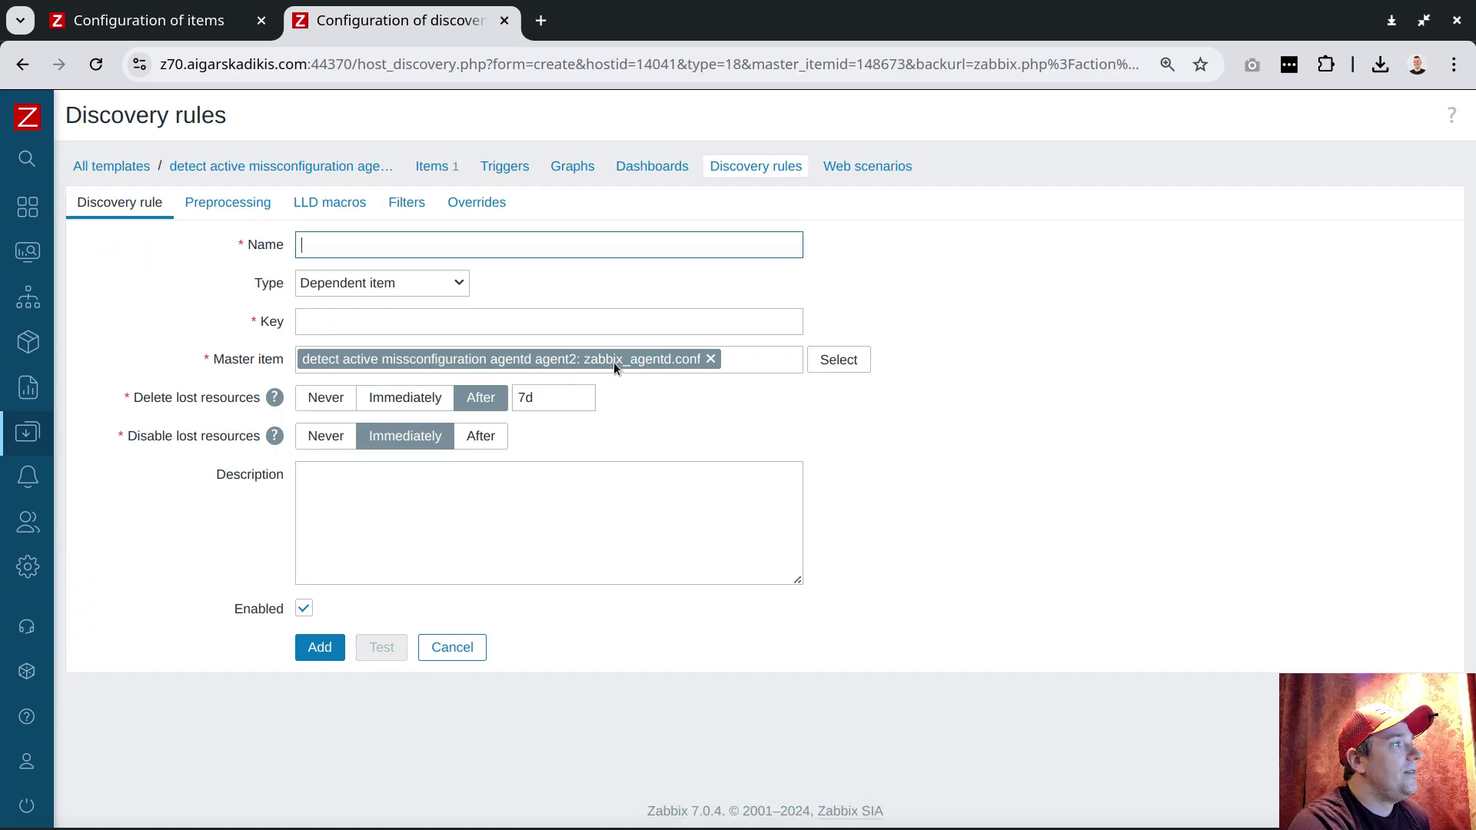
drag(583, 359, 680, 357)
key(ctrl+c)
click(398, 240)
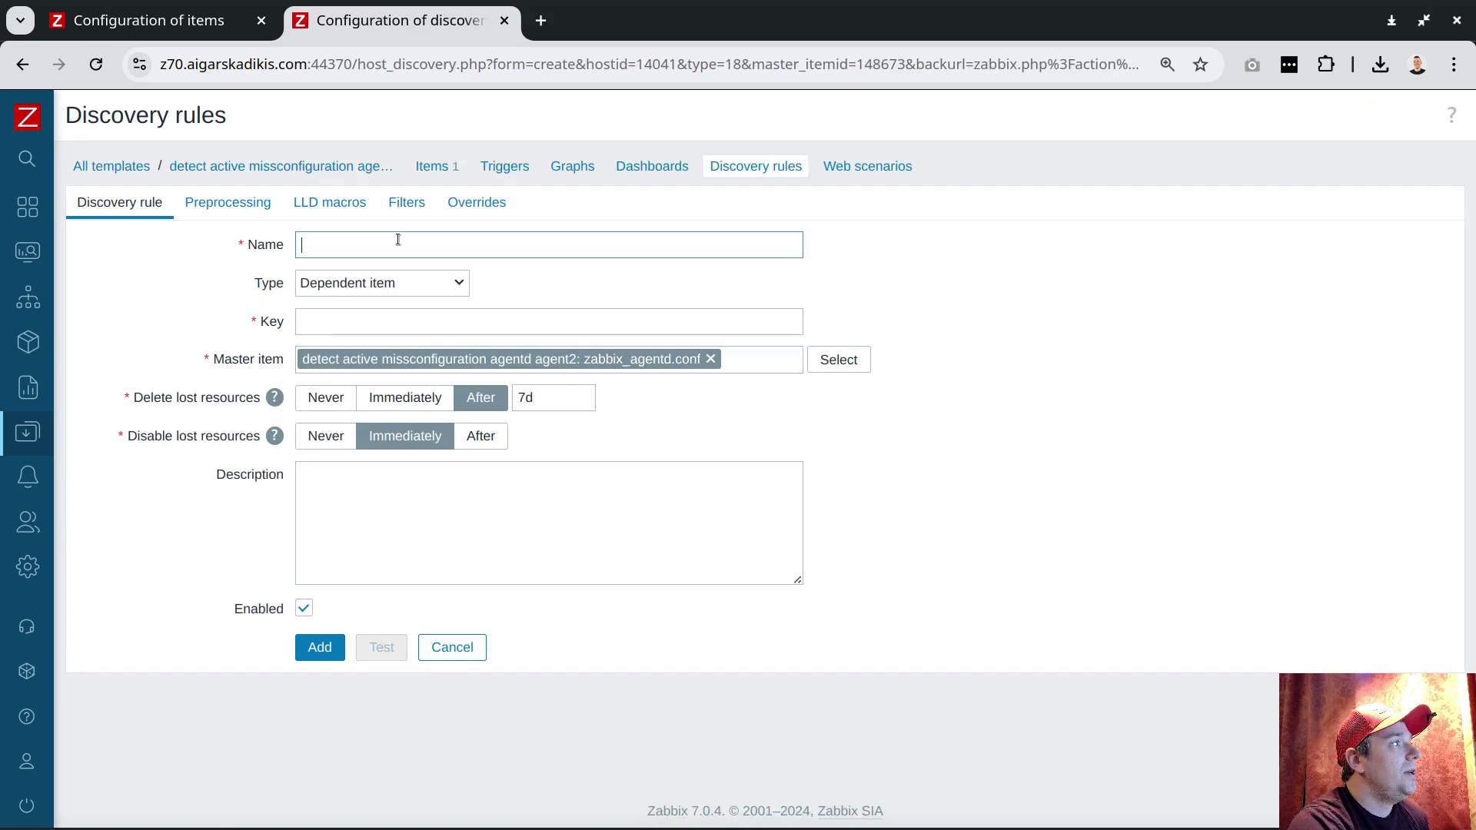
key(ctrl+v)
click(435, 322)
key(ctrl+v)
Step: Change the discovery rule's name and key to zabbix_agentd.conf.lld and add the rule
click(469, 248)
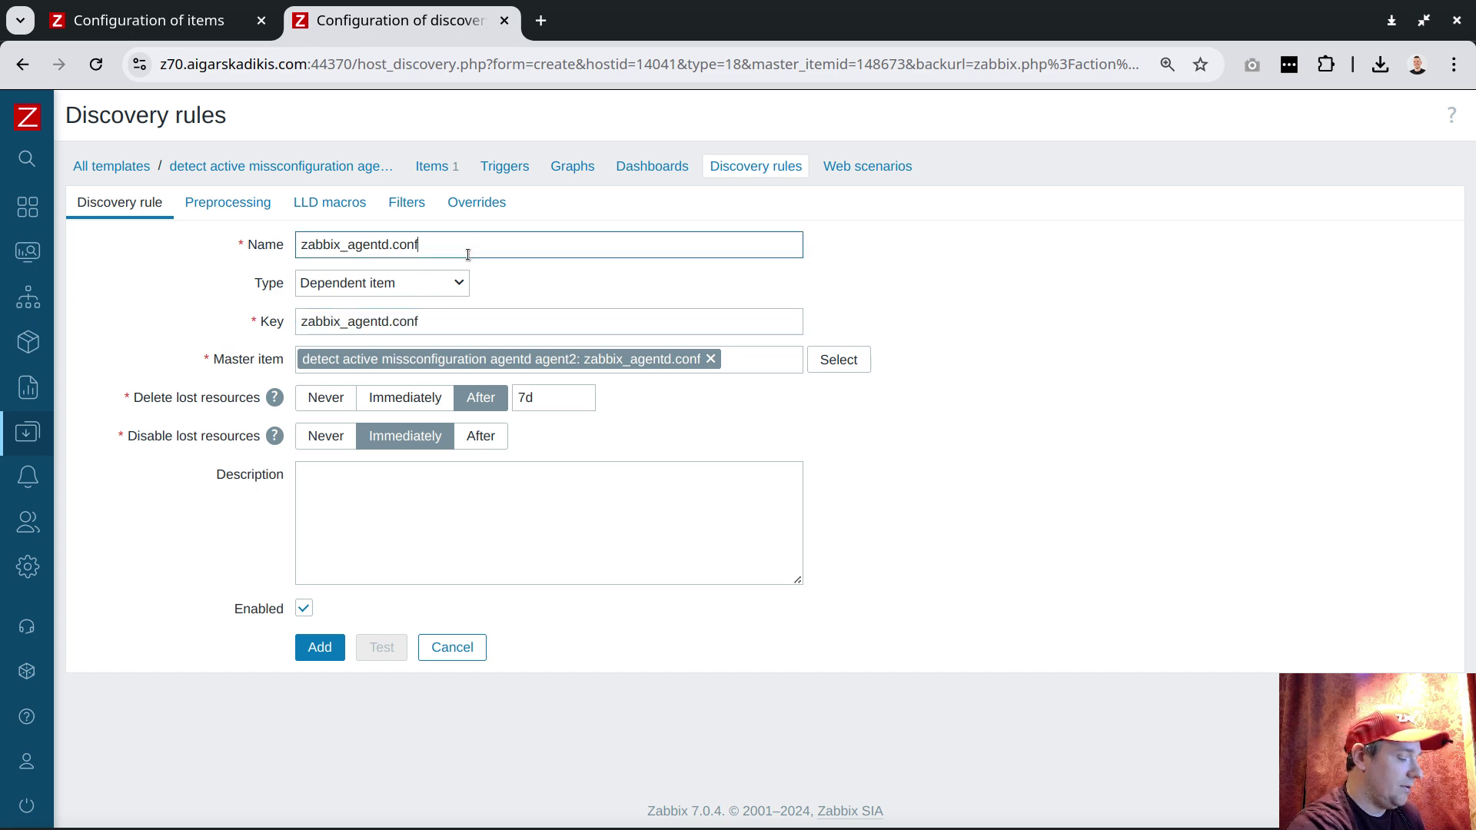
text(.lld)
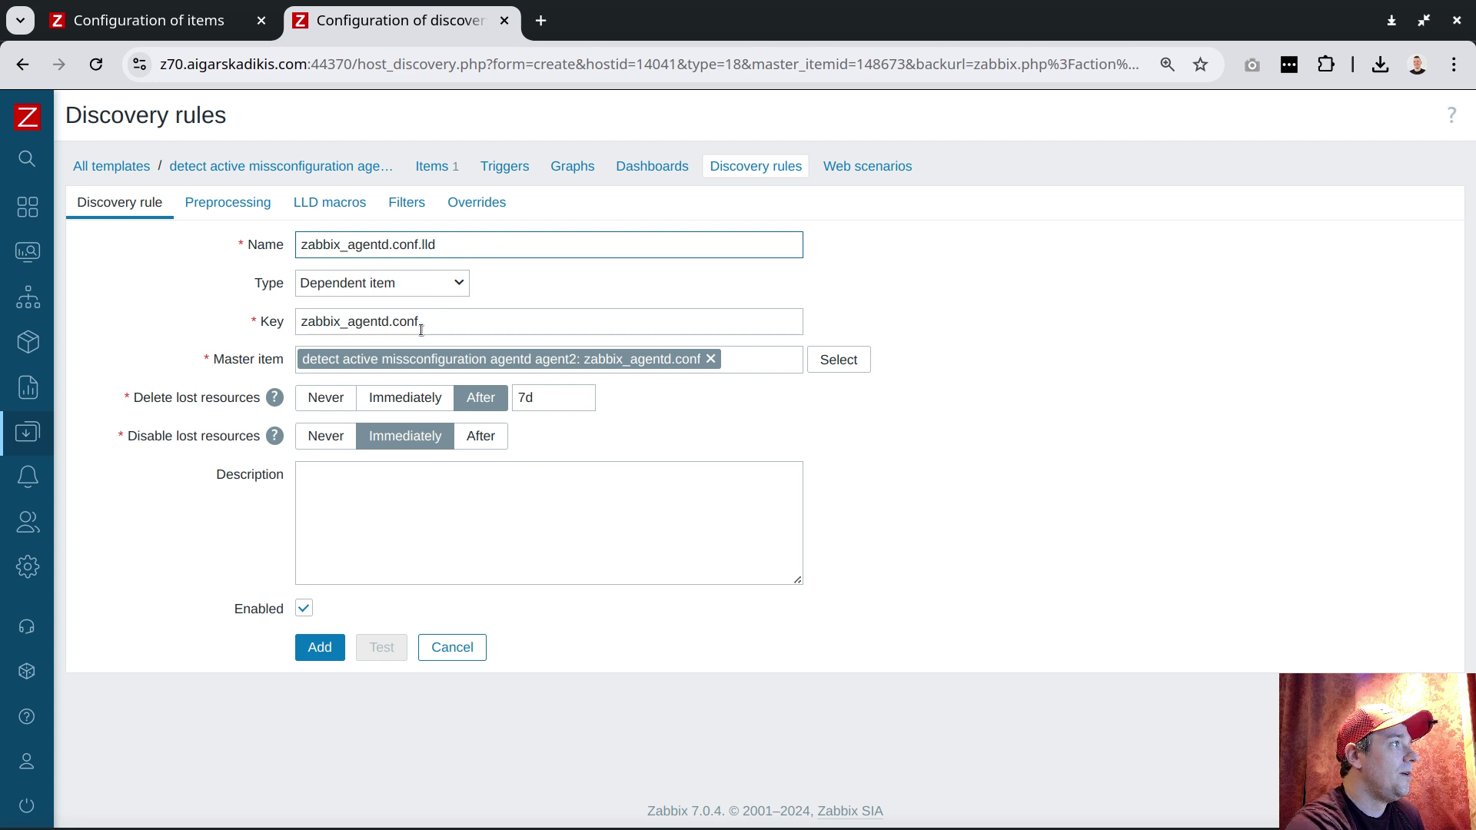
key(ctrl+shift+Left)
key(ctrl+a)
key(ctrl+c)
click(442, 321)
key(ctrl+a)
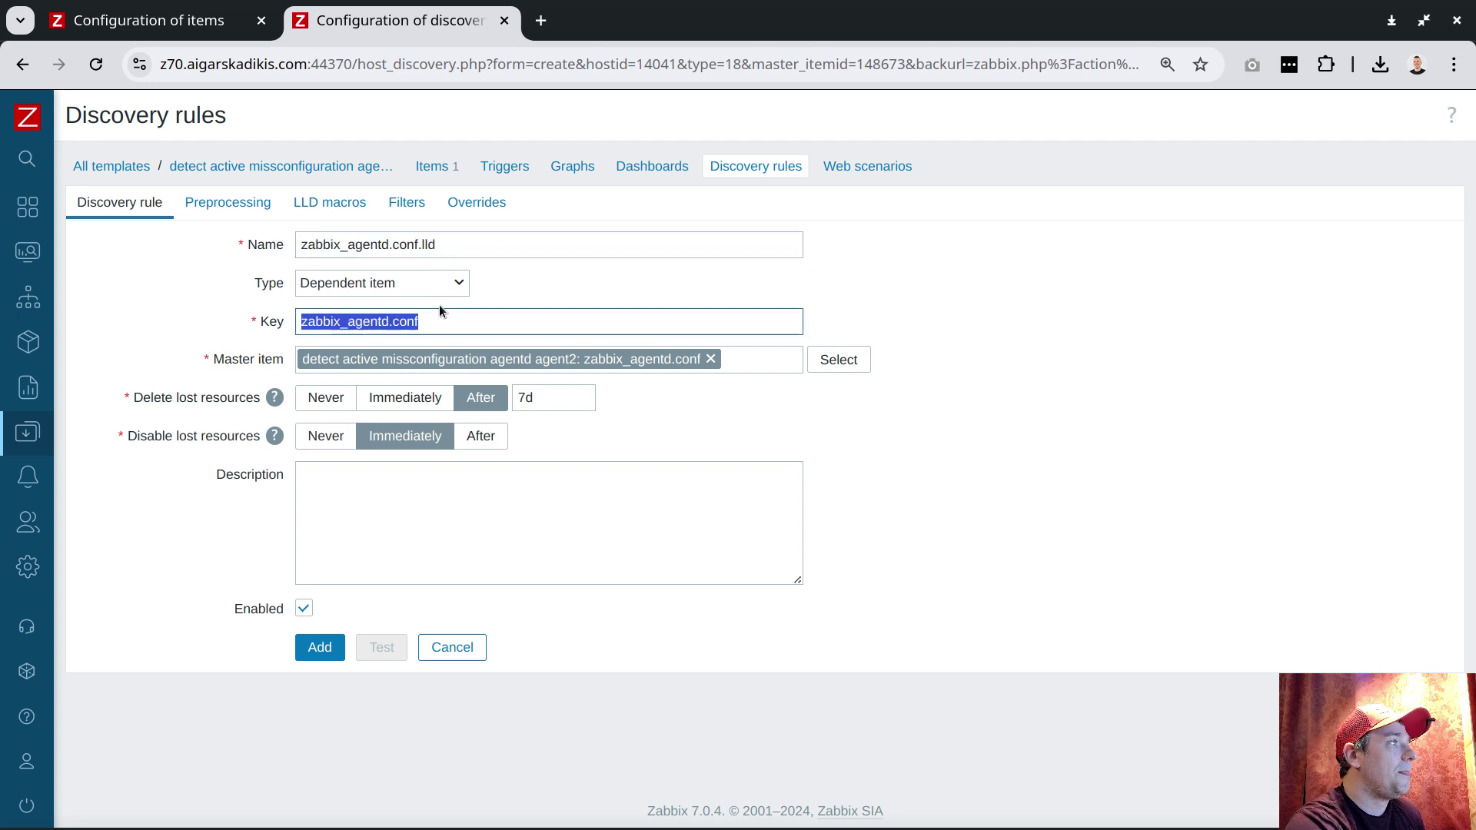
key(ctrl+v)
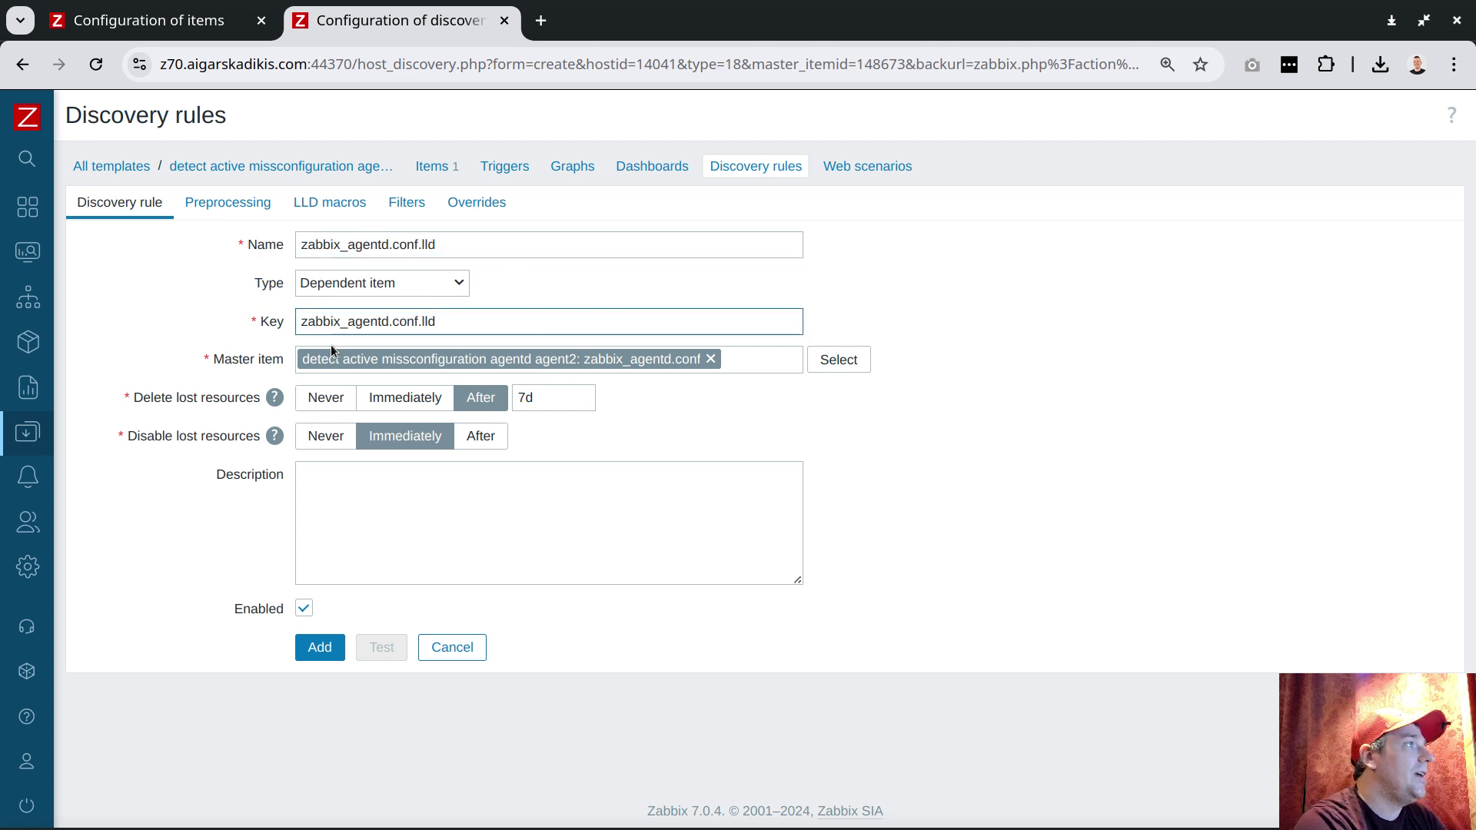
click(319, 647)
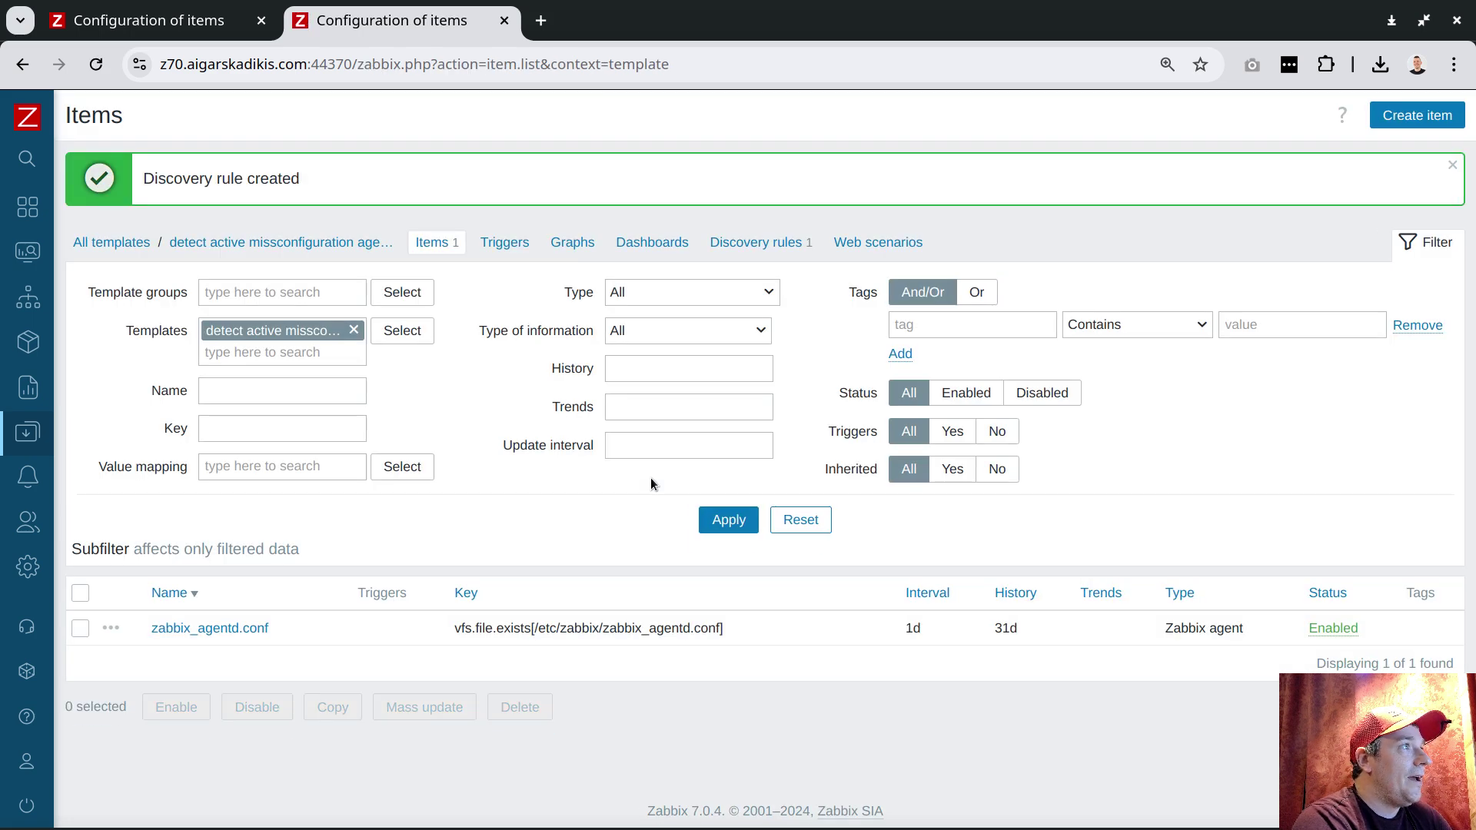
Step: Copy the key vfs.file.contents[/etc/zabbix/zabbix_agentd.conf] from the item in the original detect active missconfiguration template
click(149, 20)
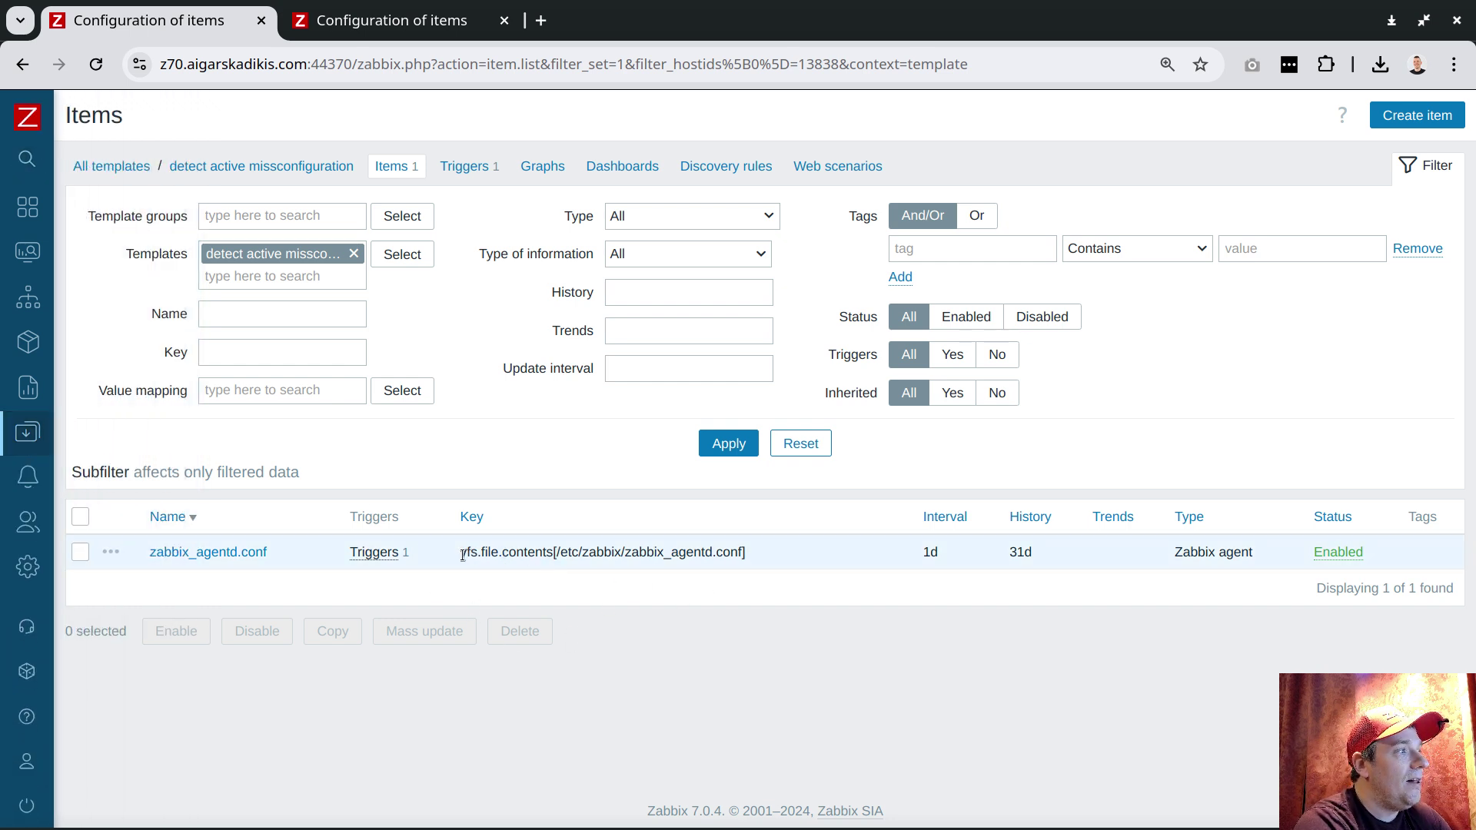
drag(462, 555, 763, 548)
right_click(715, 552)
click(726, 242)
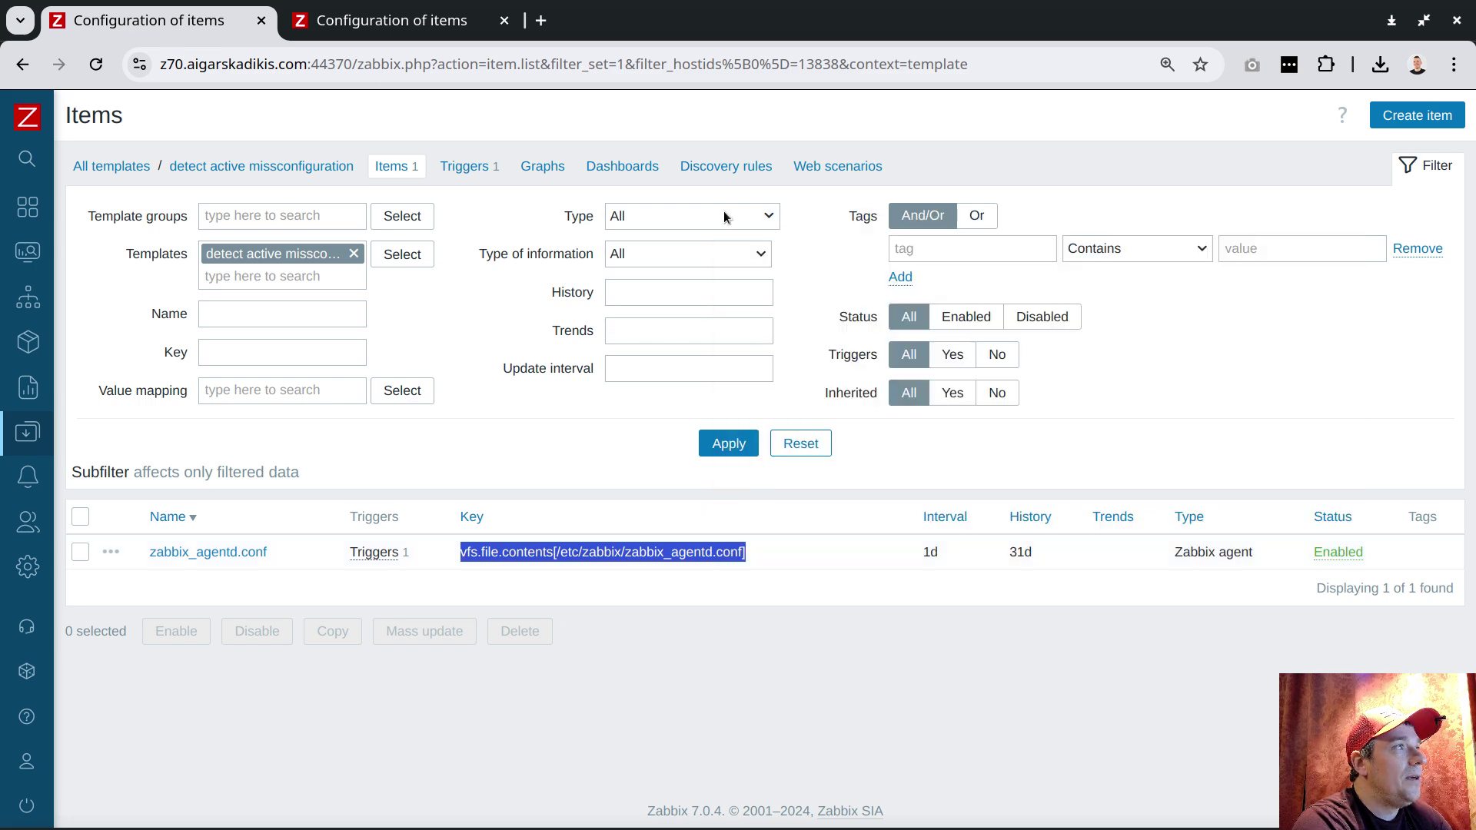
Step: Start a new item prototype under the zabbix_agentd.conf.lld rule of the agentd agent2 template, using the copied key vfs.file.contents[/etc/zabbix/zabbix_agentd.conf]
click(441, 37)
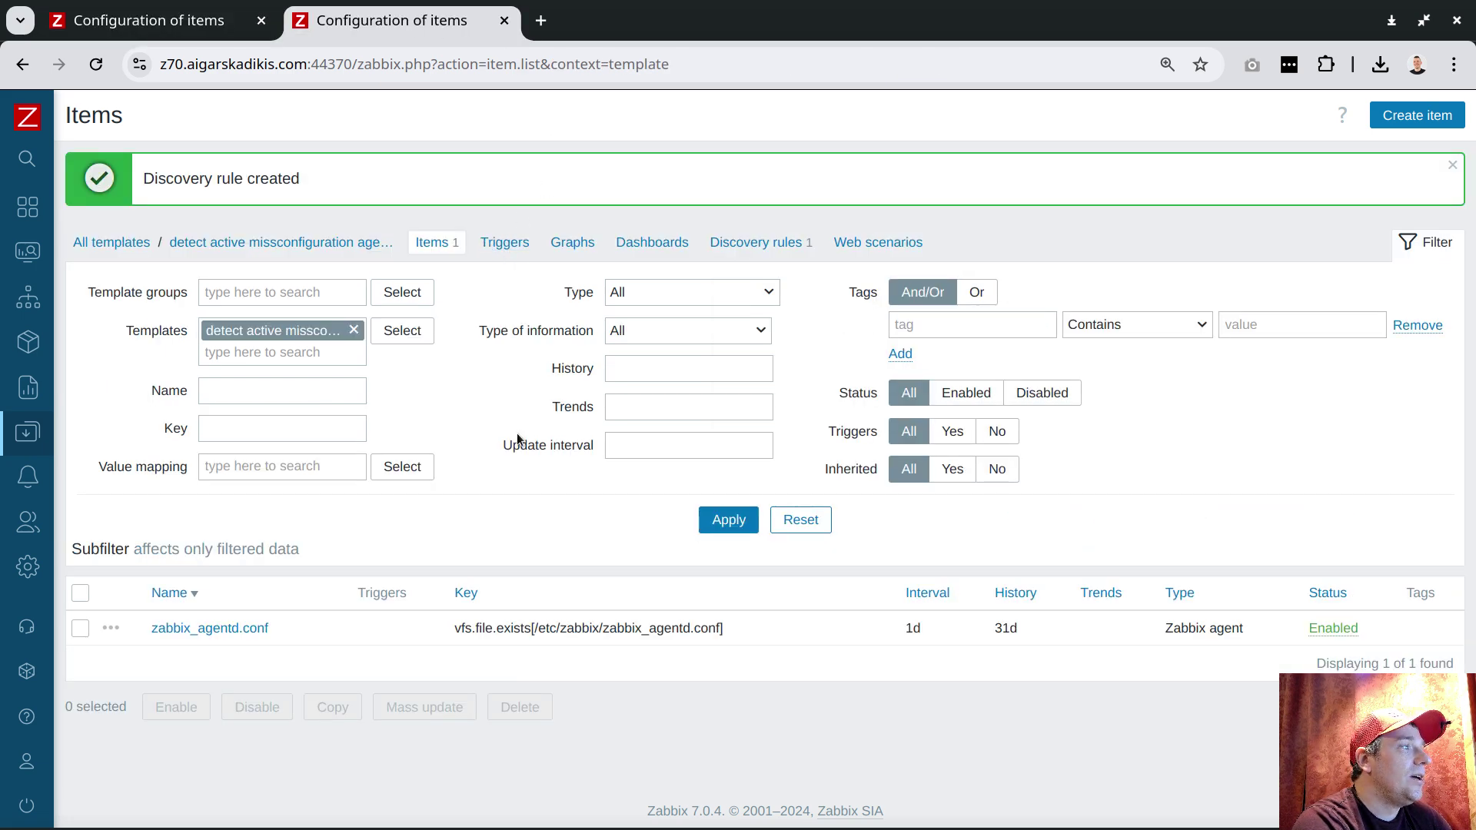
click(750, 244)
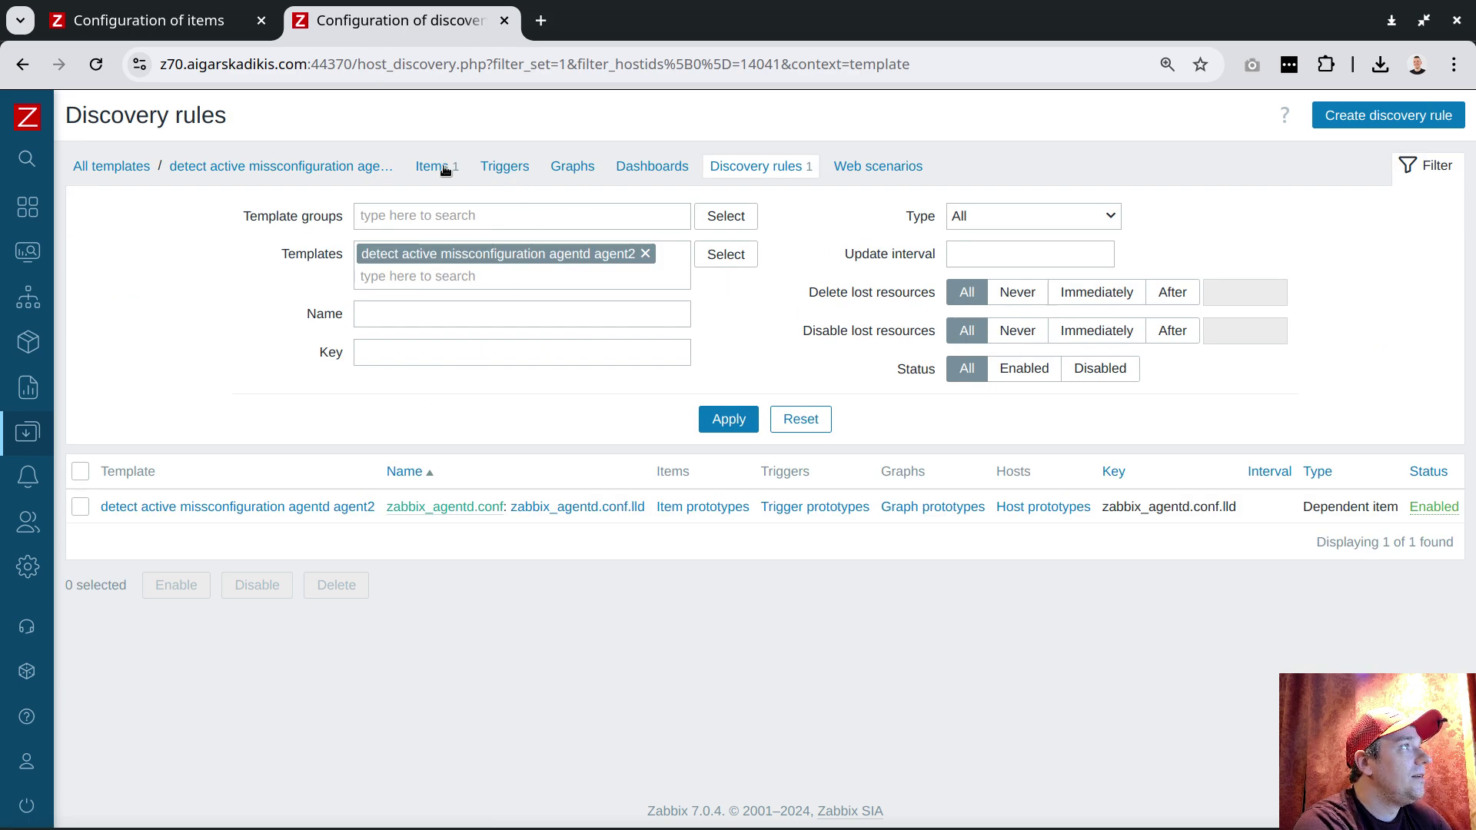
click(701, 510)
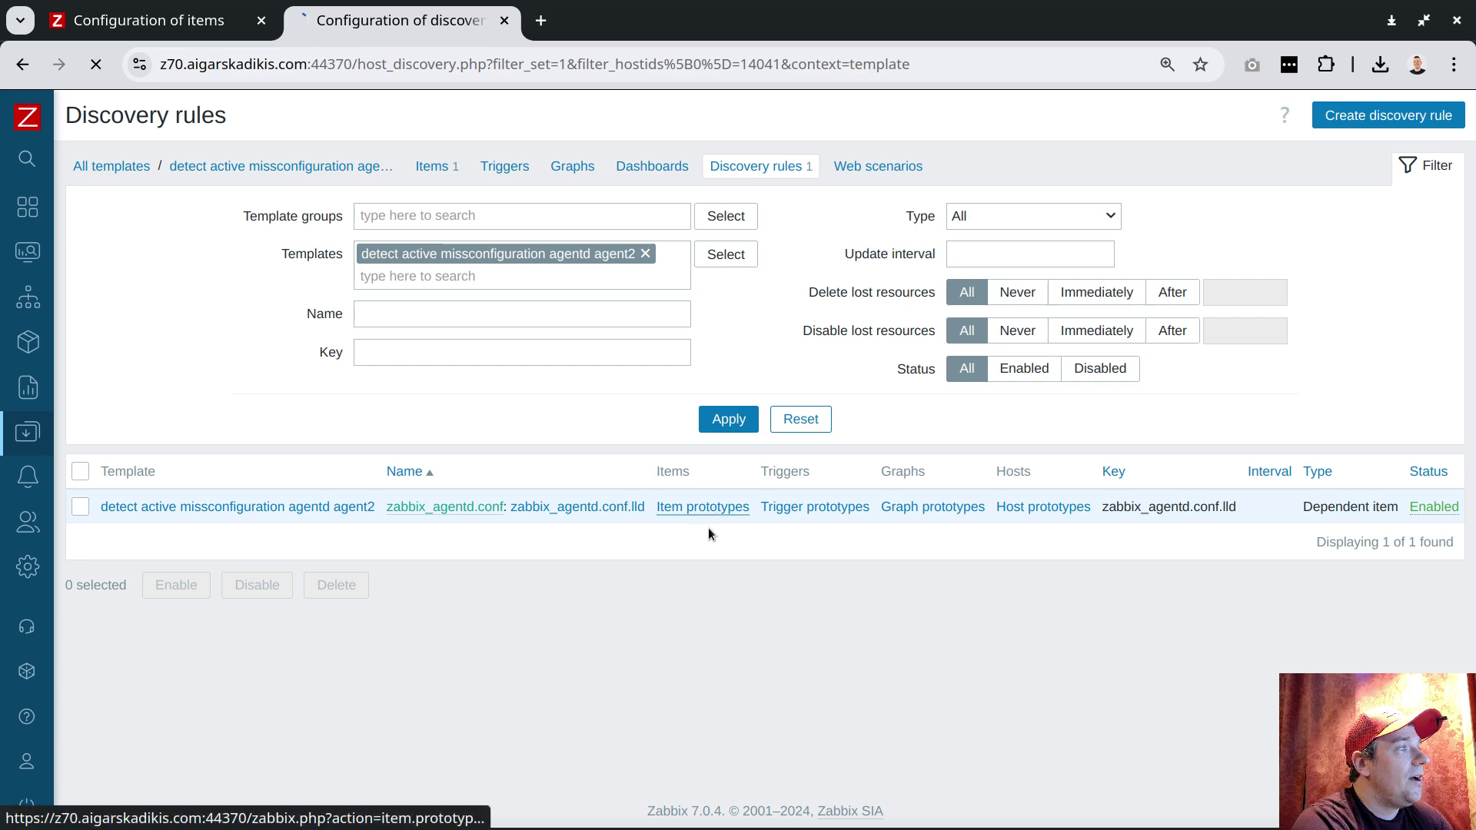
click(1365, 123)
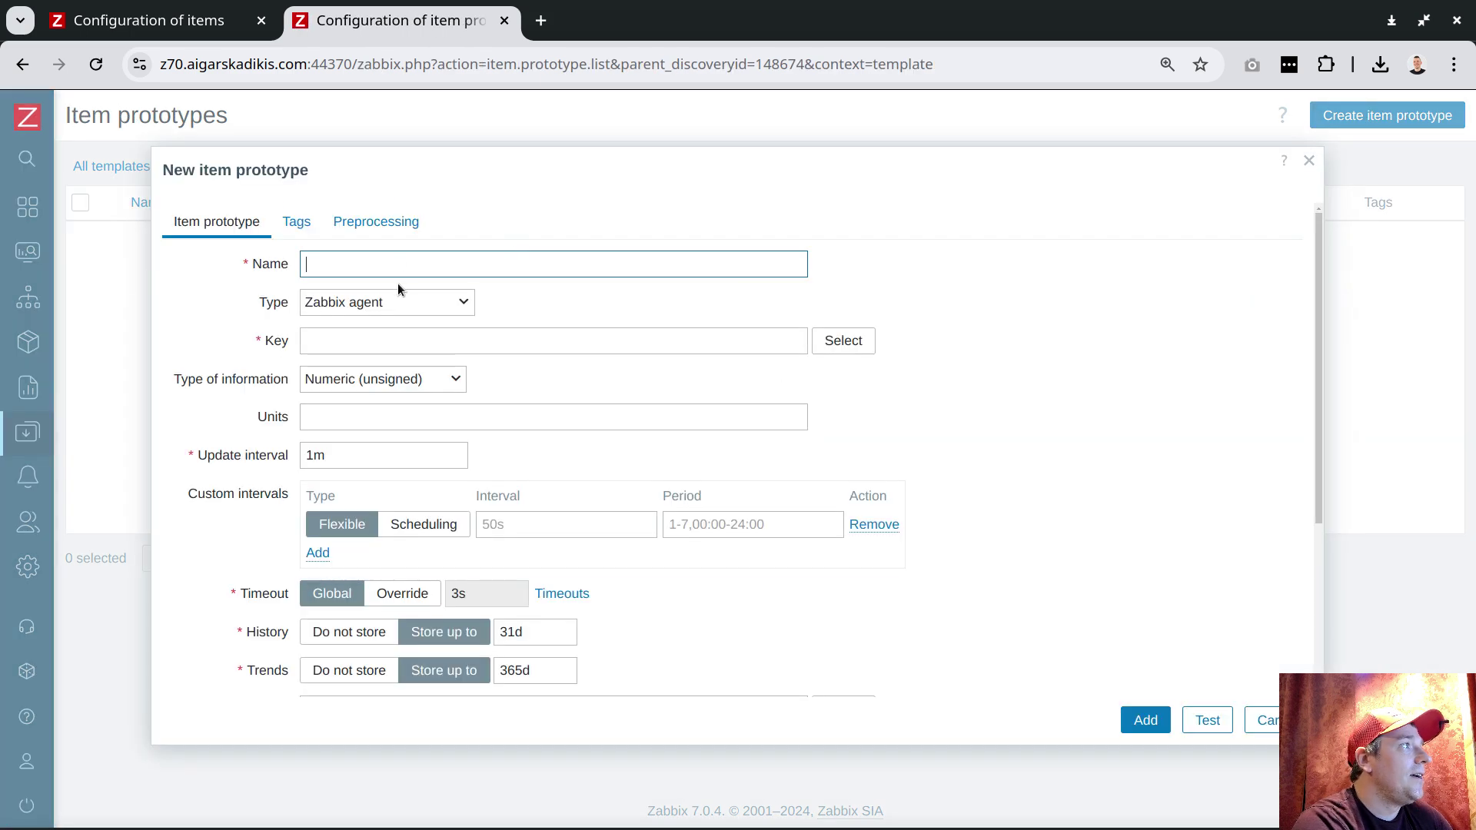
click(379, 338)
key(ctrl+v)
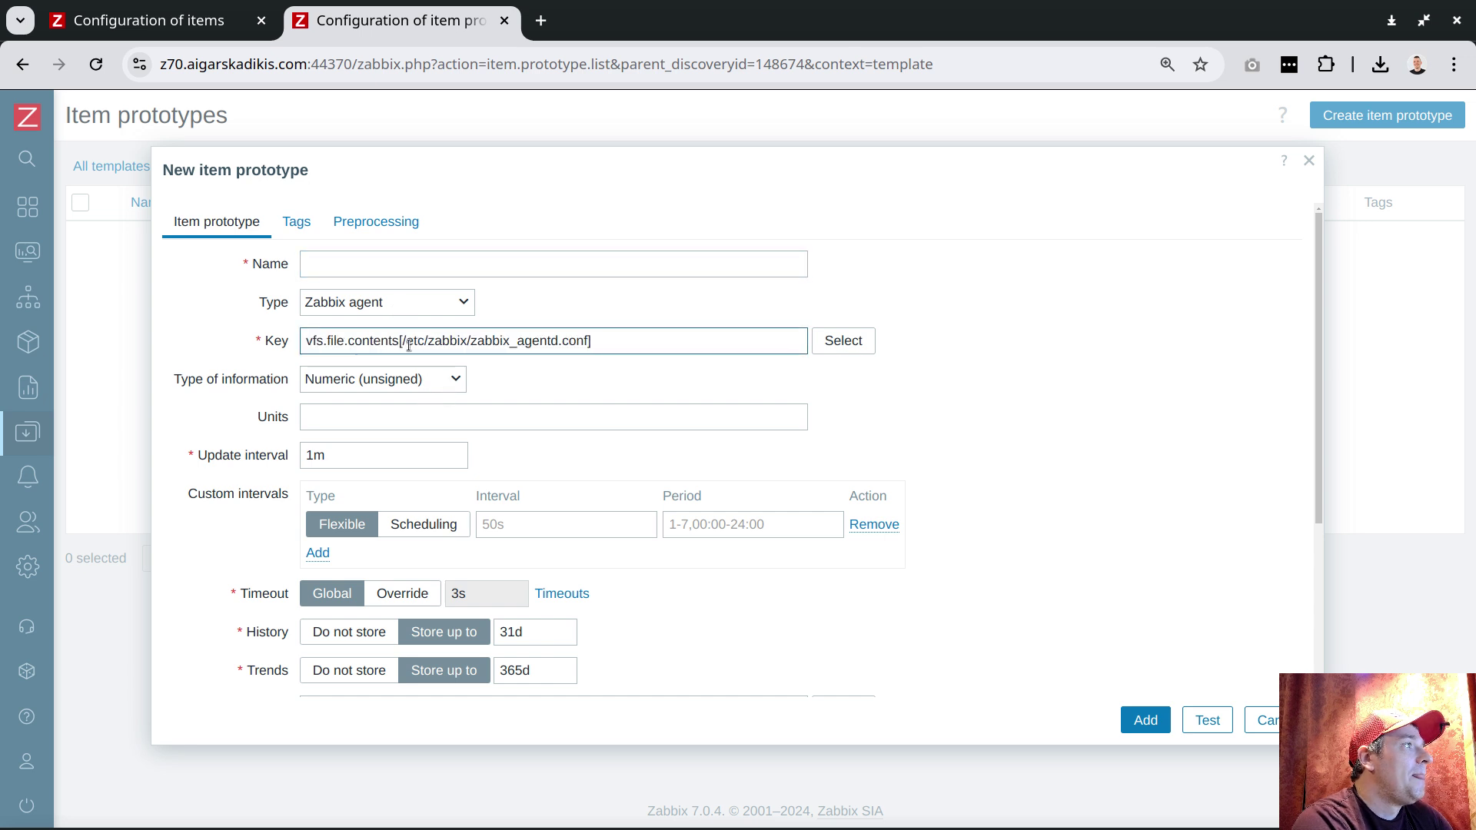
Step: Replace the file path in the item prototype's key with the macro {#AGENTD.CONF}
drag(403, 345, 585, 345)
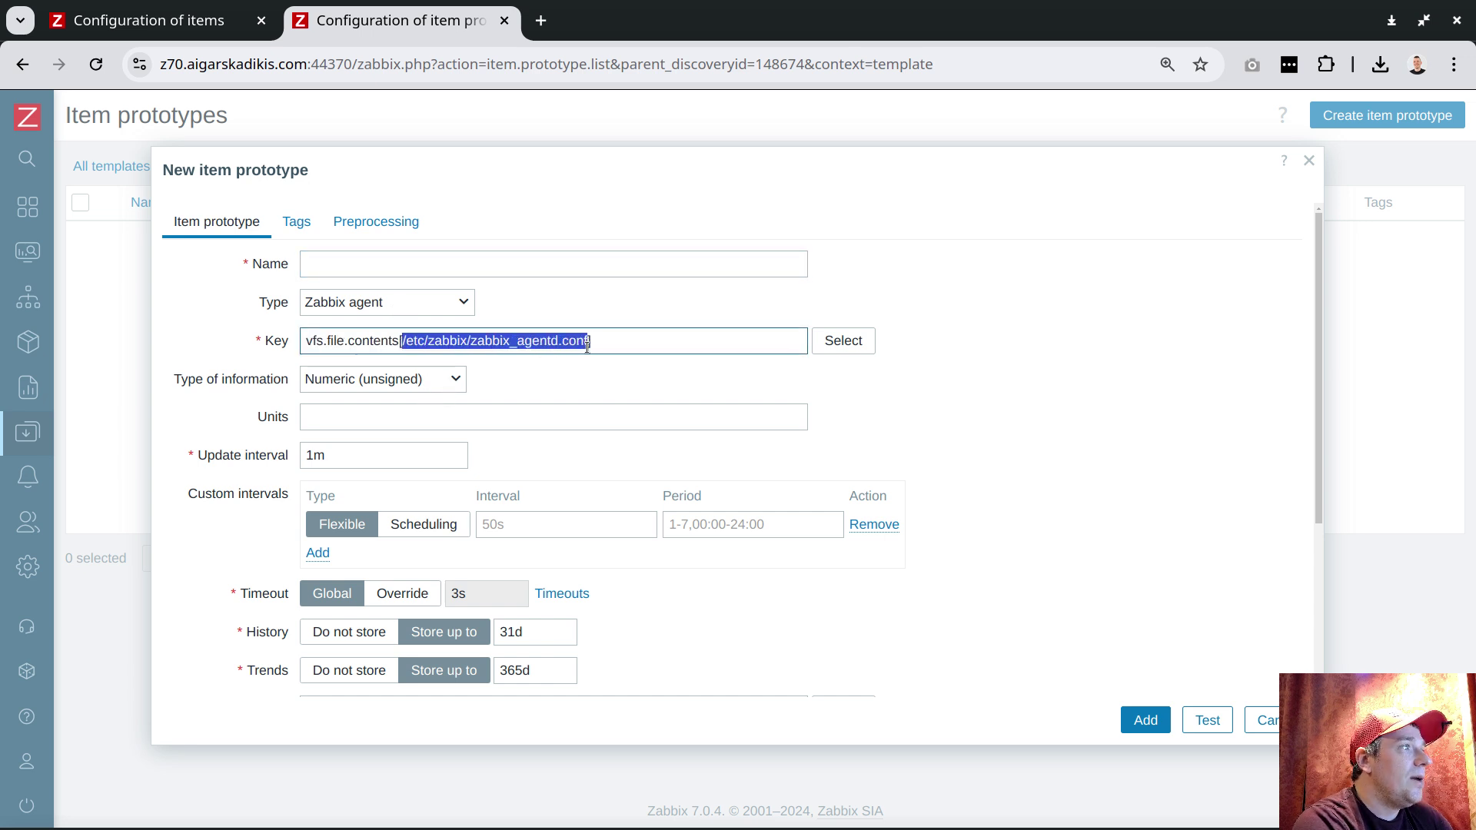
text({#A)
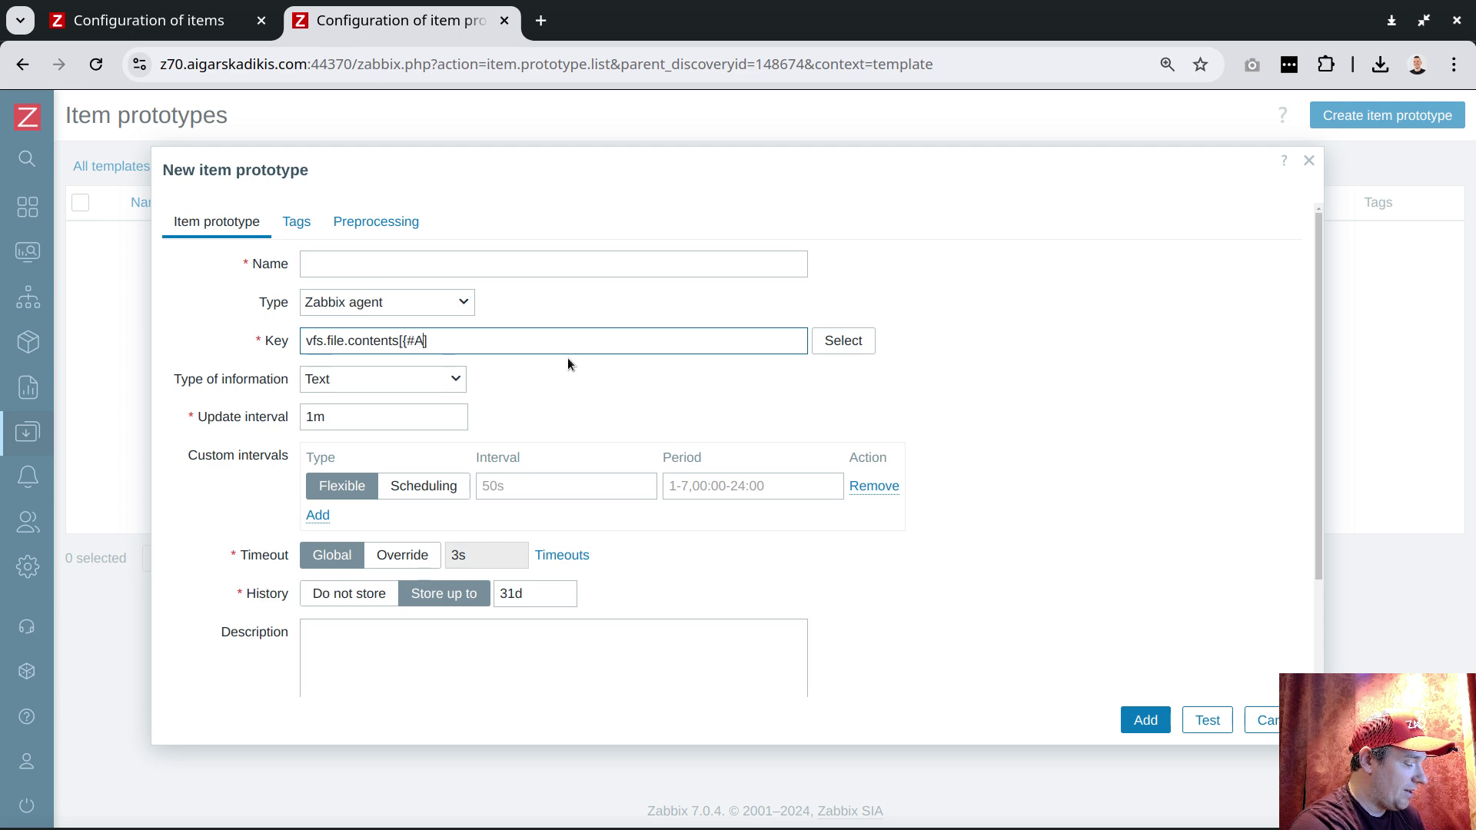
text(GENT})
key(BackSpace)
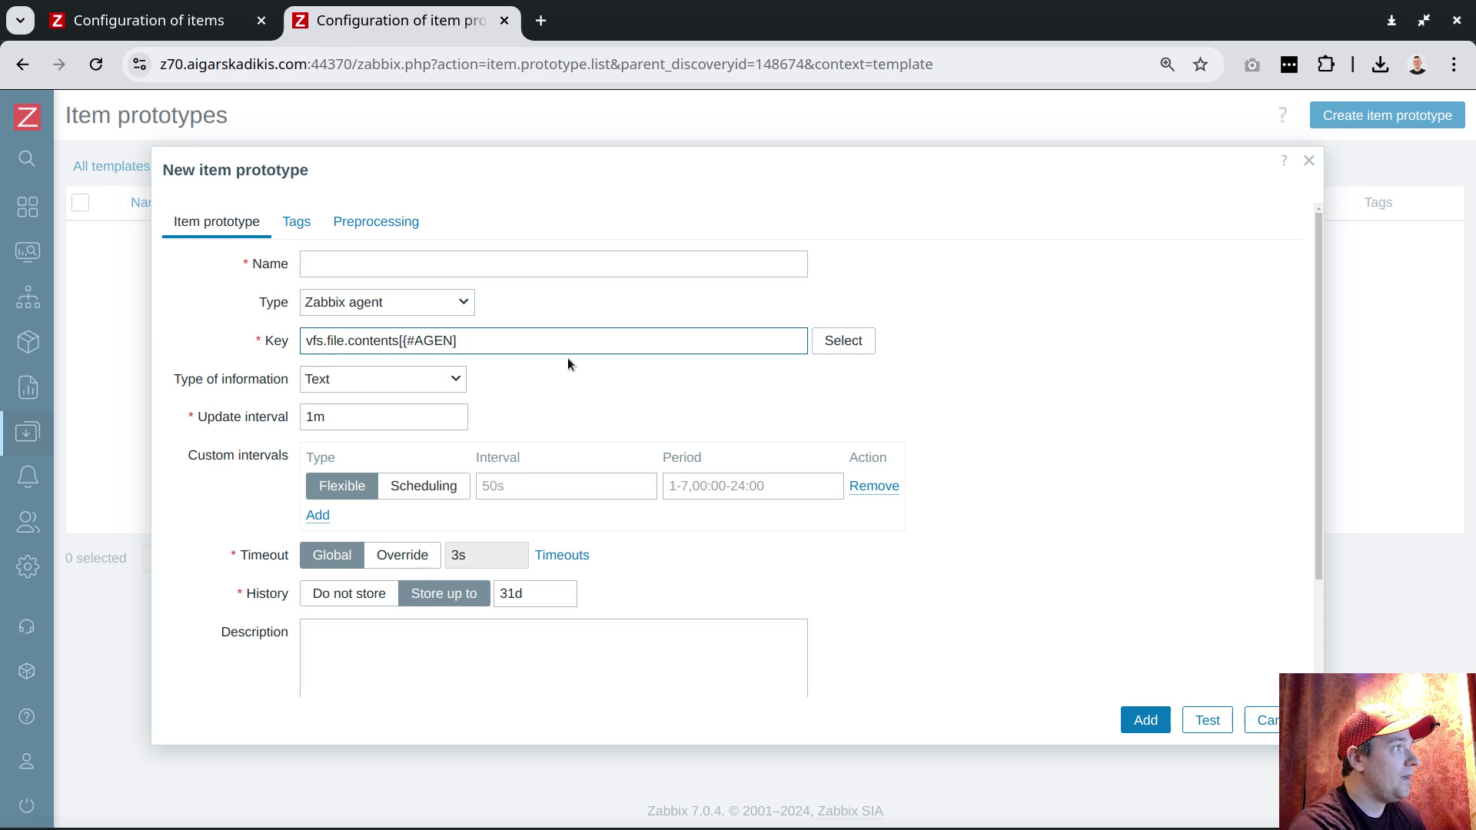
text(D.CON)
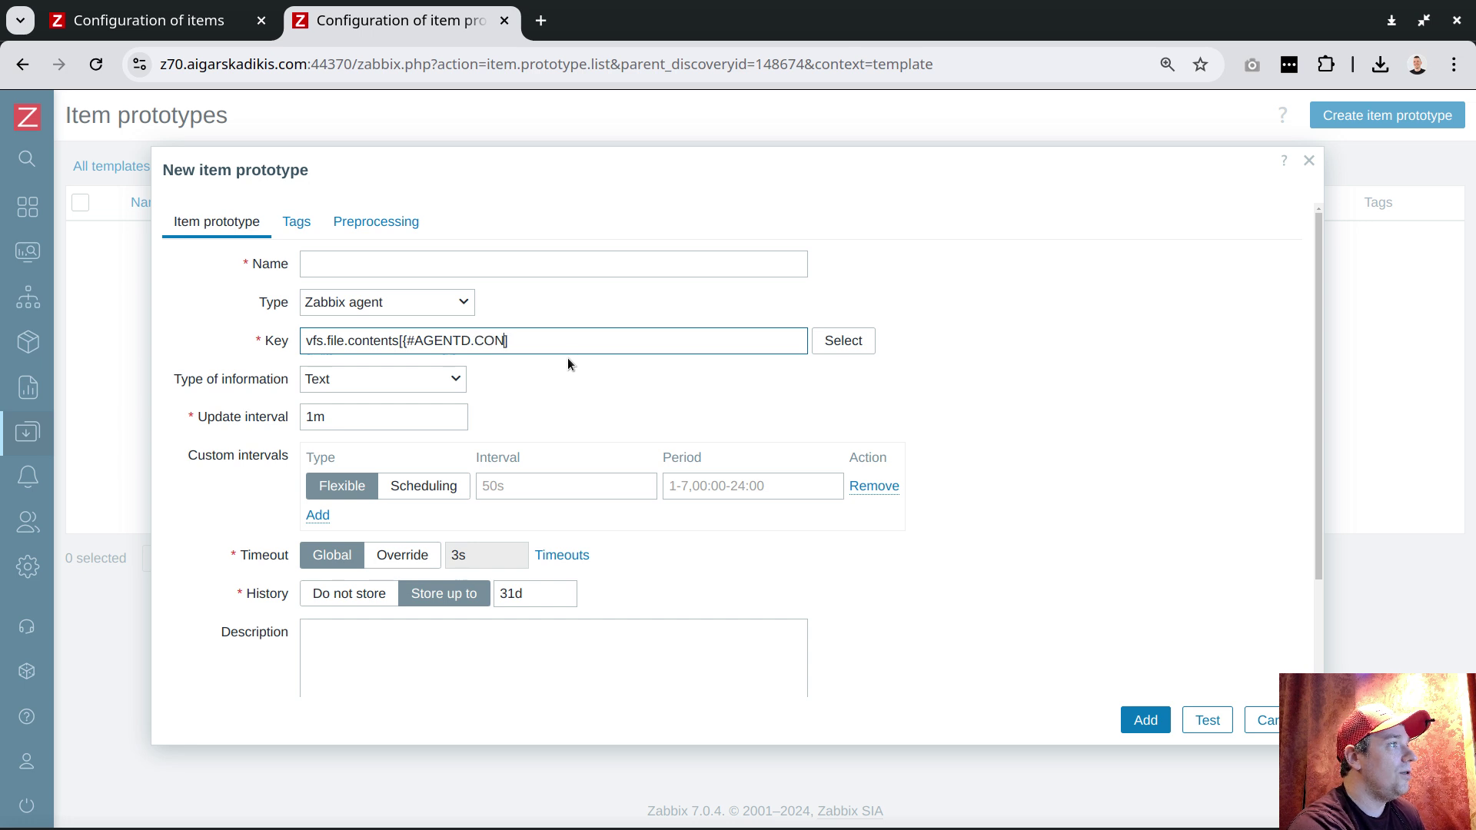
text(F})
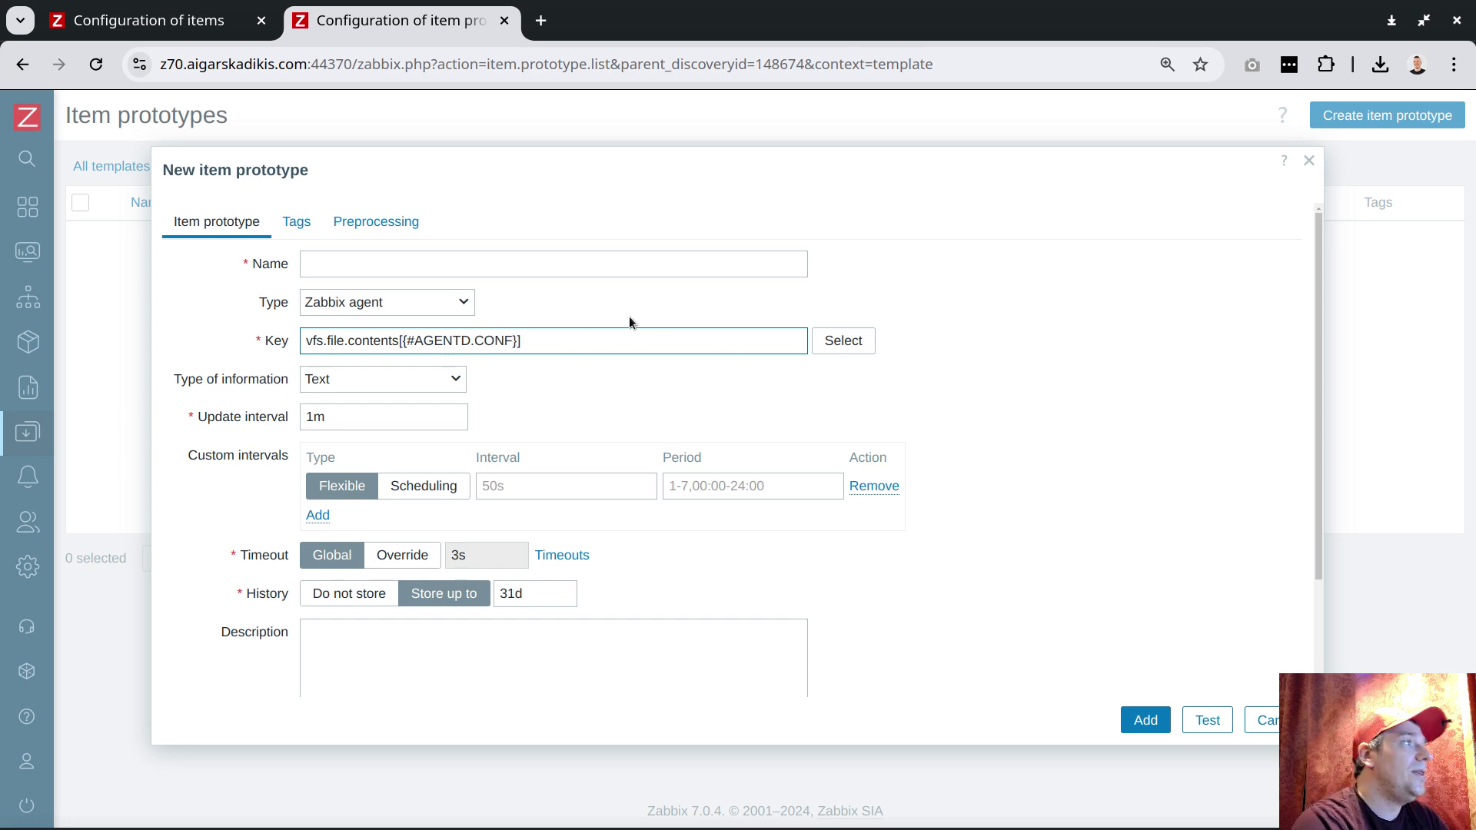
Step: Name the item prototype "{#AGENTD.CONF} contents" and set its update interval to 1d
click(418, 264)
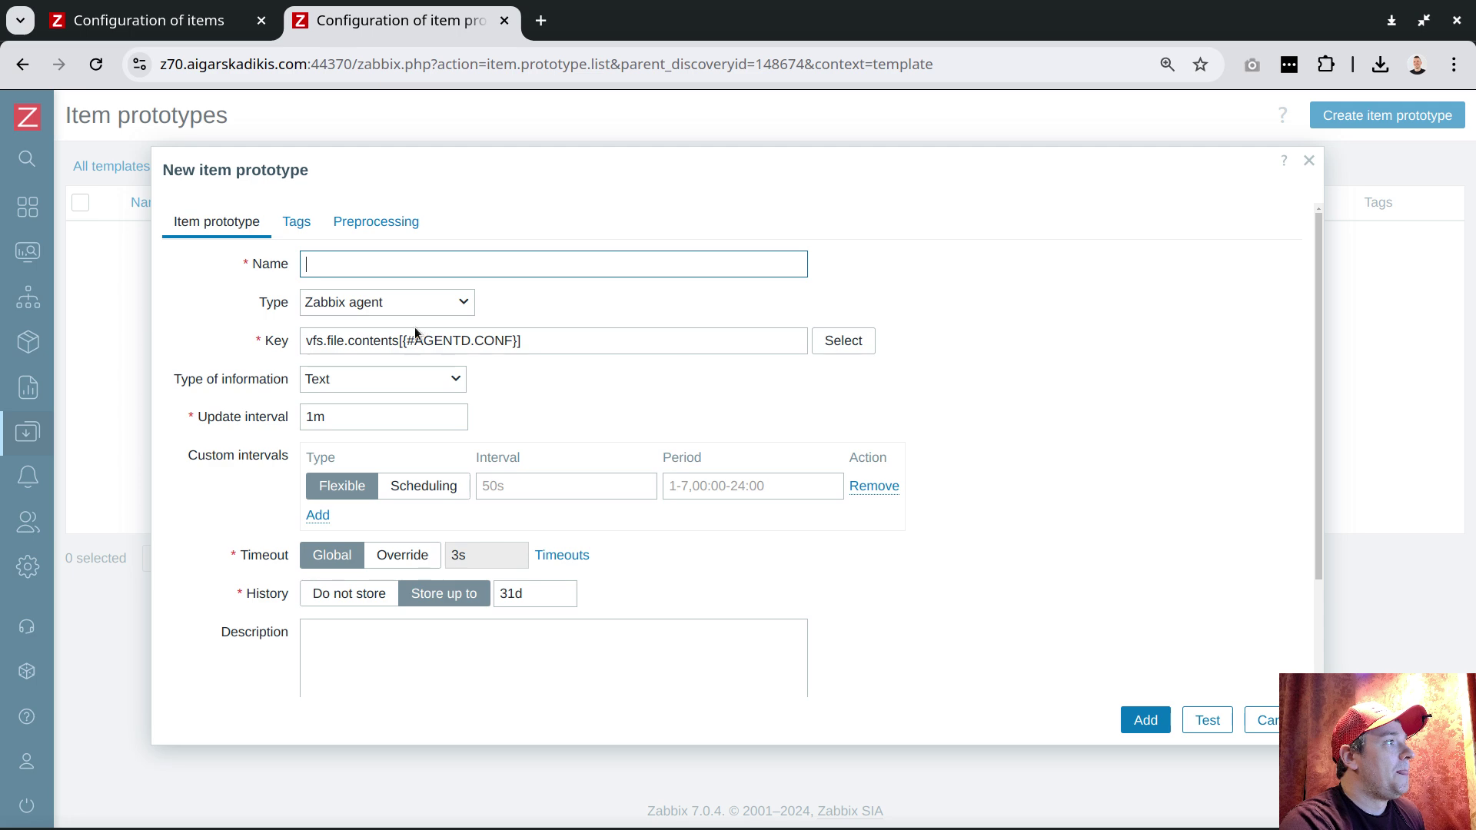
click(403, 339)
drag(403, 339, 516, 341)
key(ctrl+c)
click(509, 260)
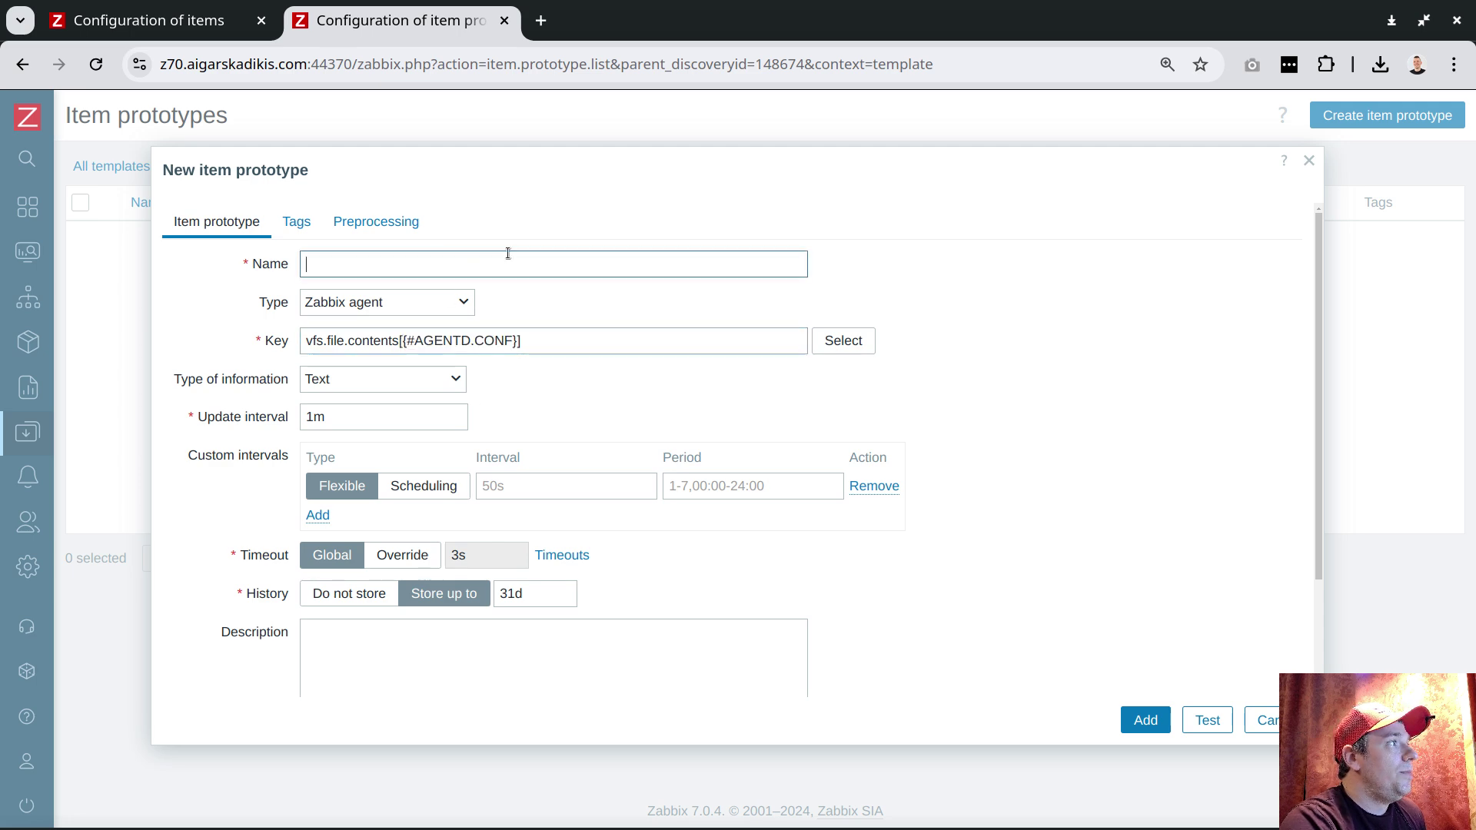
key(ctrl+v)
text(contents)
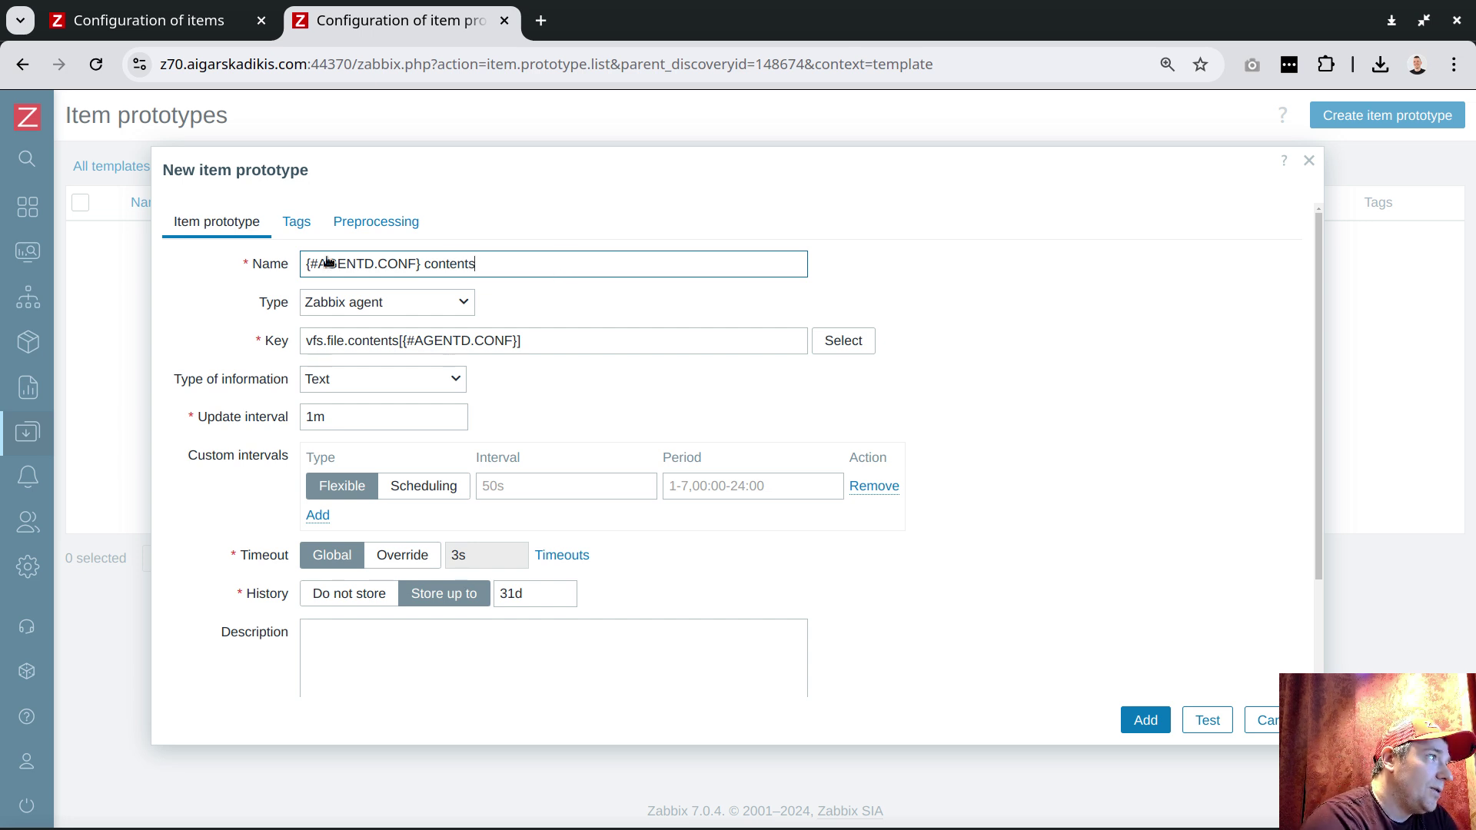
double_click(332, 426)
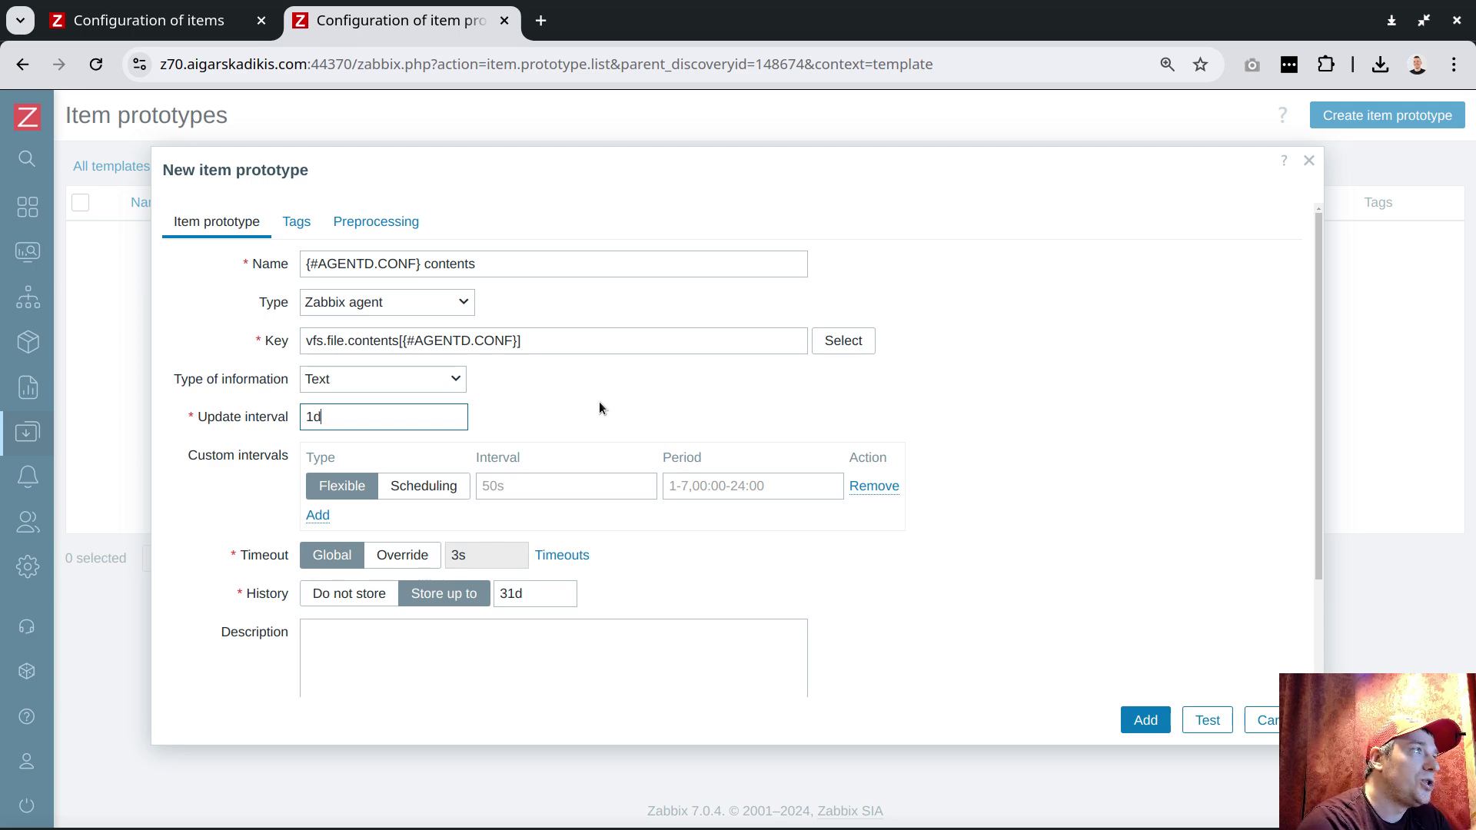
Step: Copy the JavaScript preprocessing code from the zabbix_agentd.conf item in the original detect active missconfiguration template
click(154, 20)
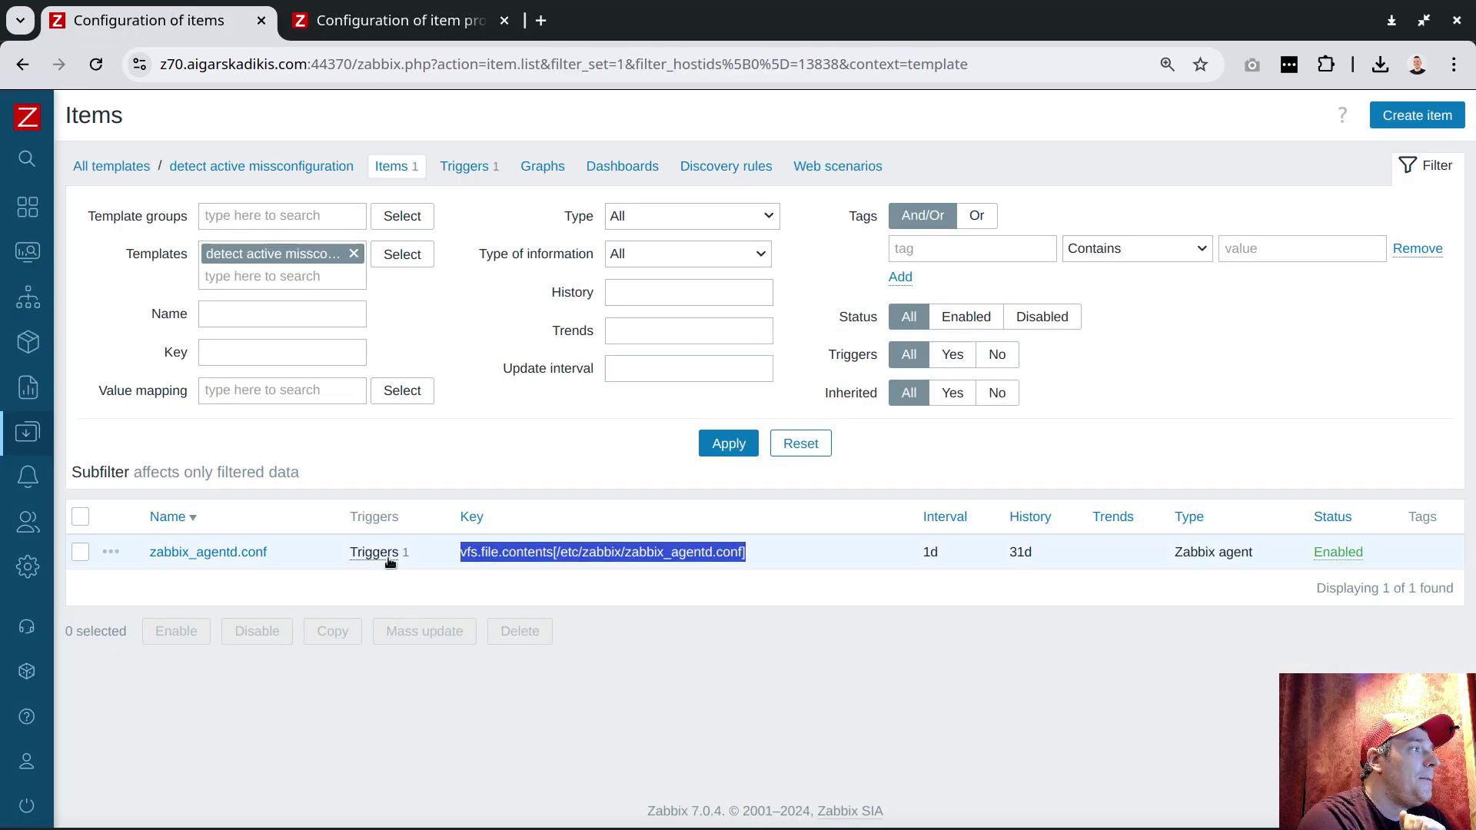
click(218, 559)
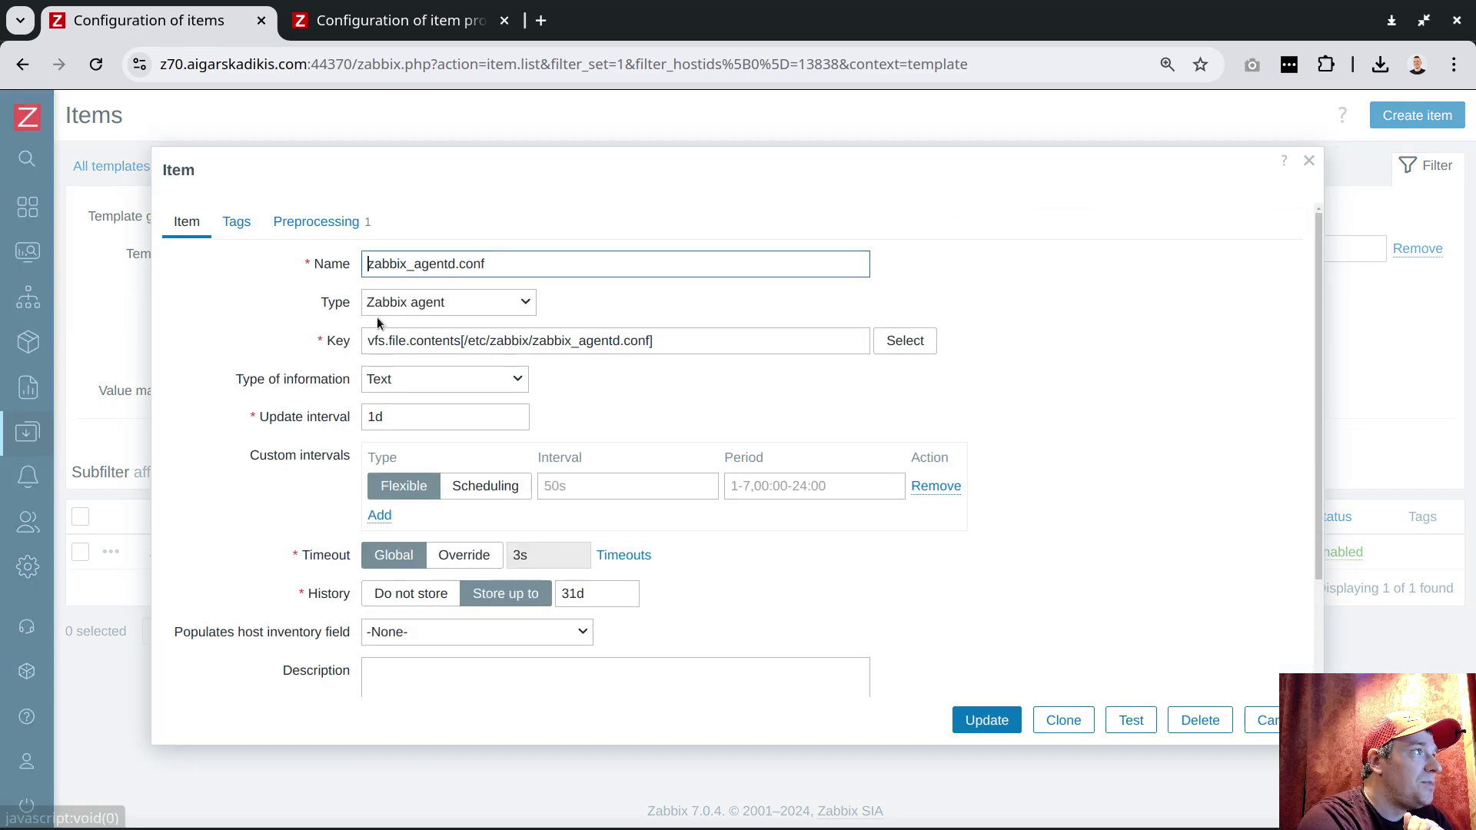
click(316, 220)
click(741, 295)
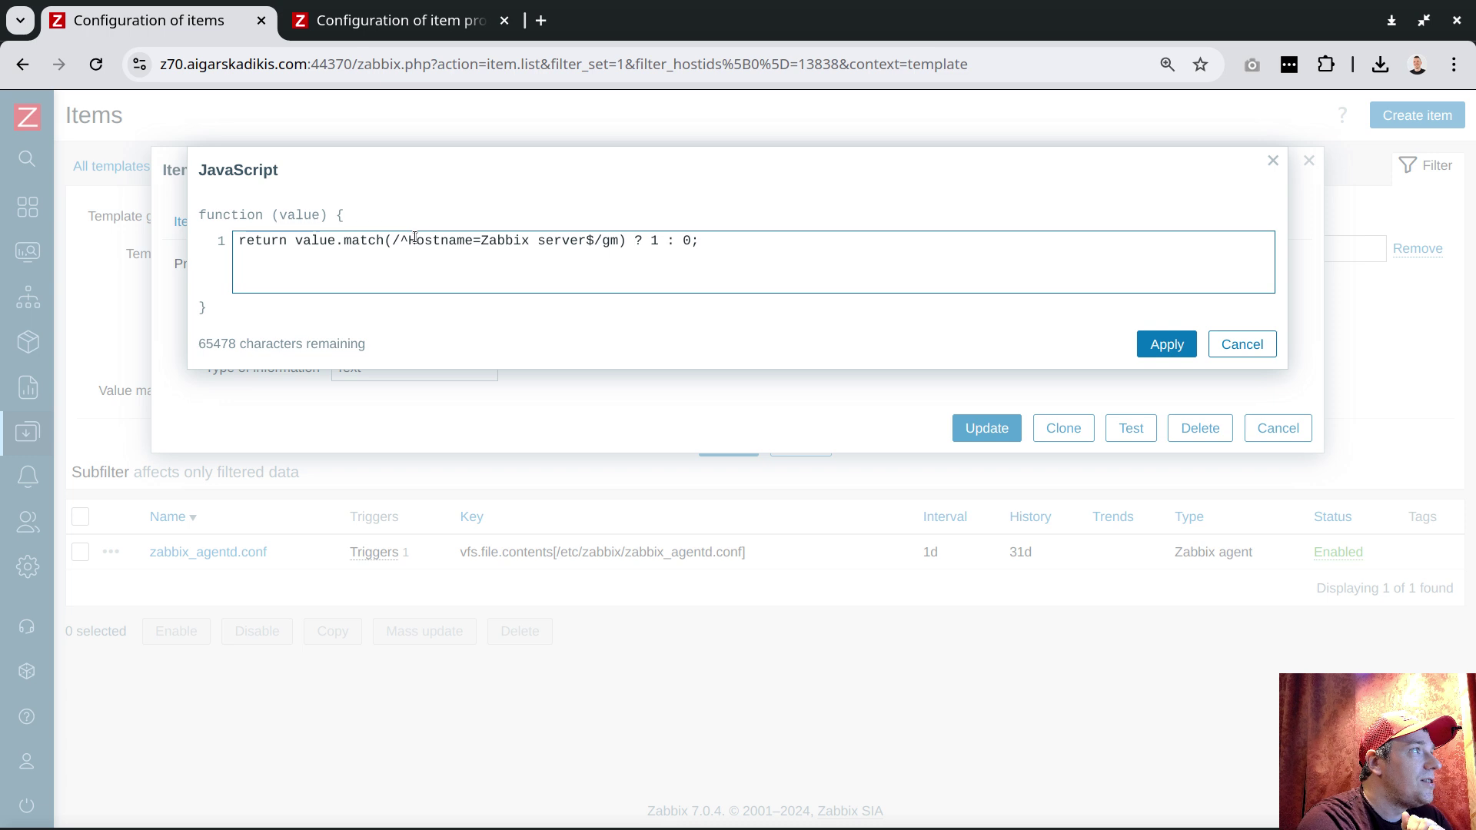
drag(408, 240, 586, 240)
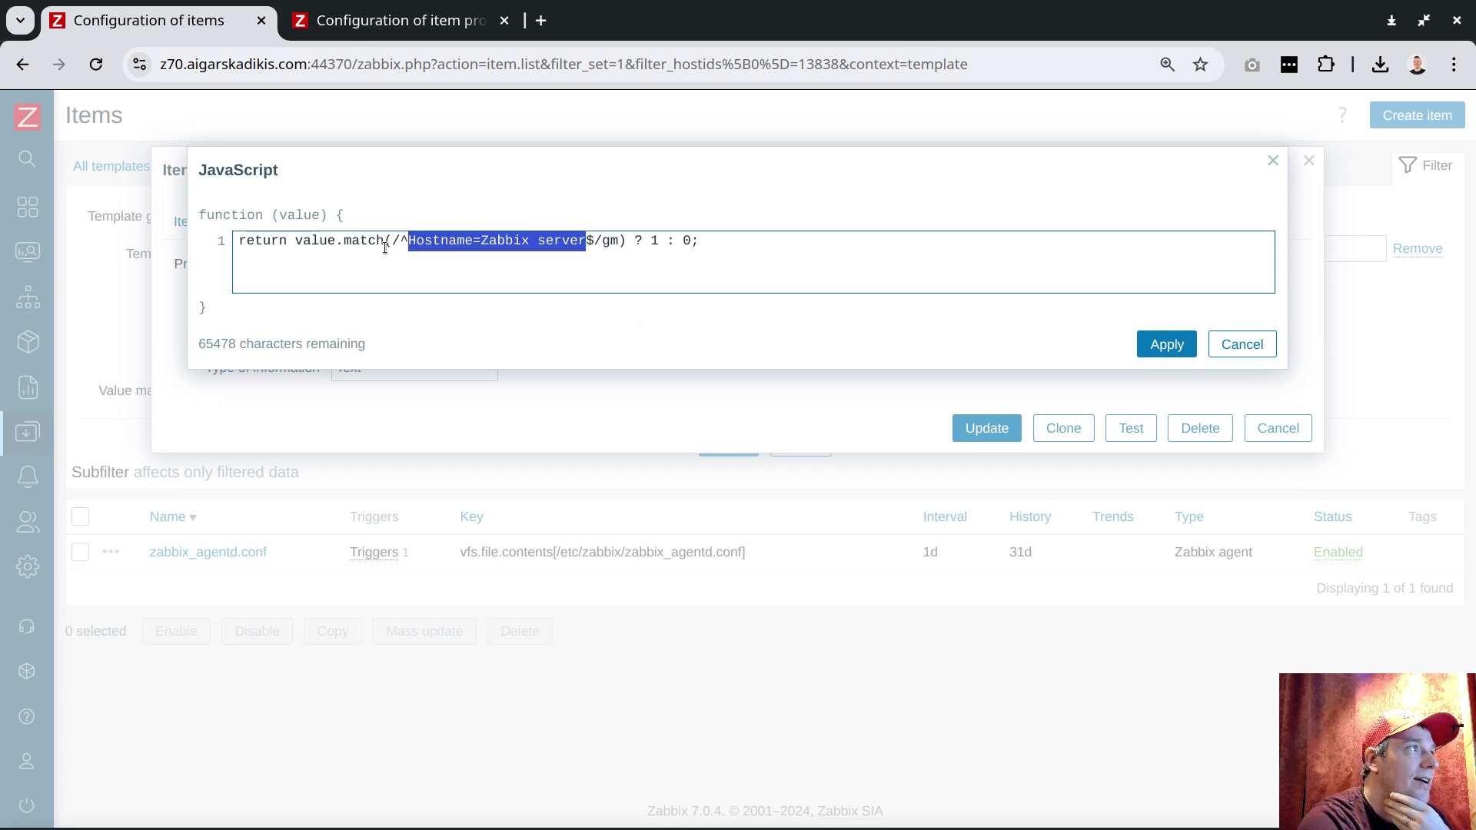
drag(698, 240, 146, 200)
right_click(344, 246)
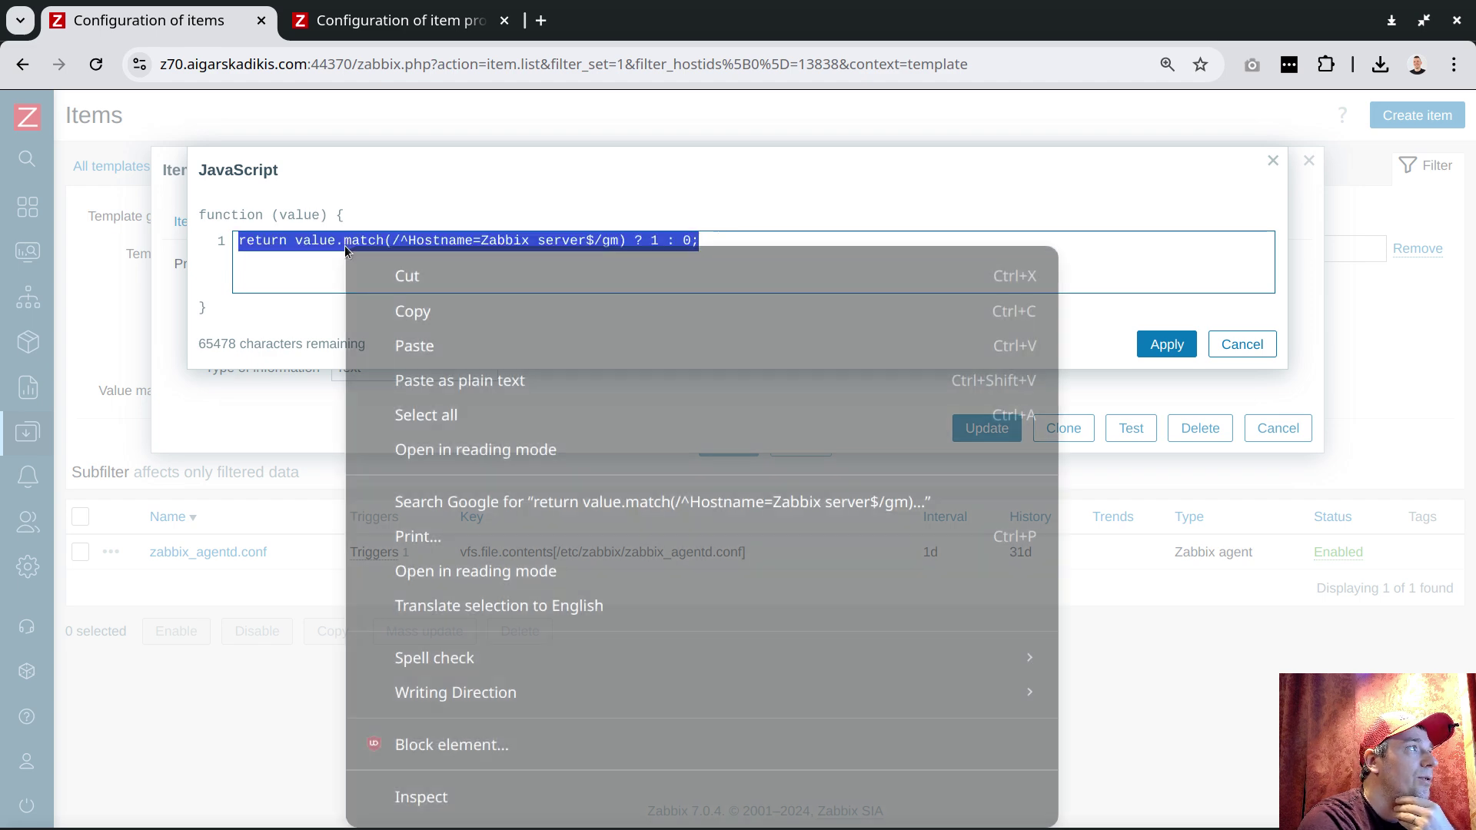
click(433, 313)
Step: Give the item prototype a JavaScript preprocessing step containing return value.match(/^Hostname=Zabbix server$/gm) ? 1 : 0; and add the prototype
key(ctrl+Tab)
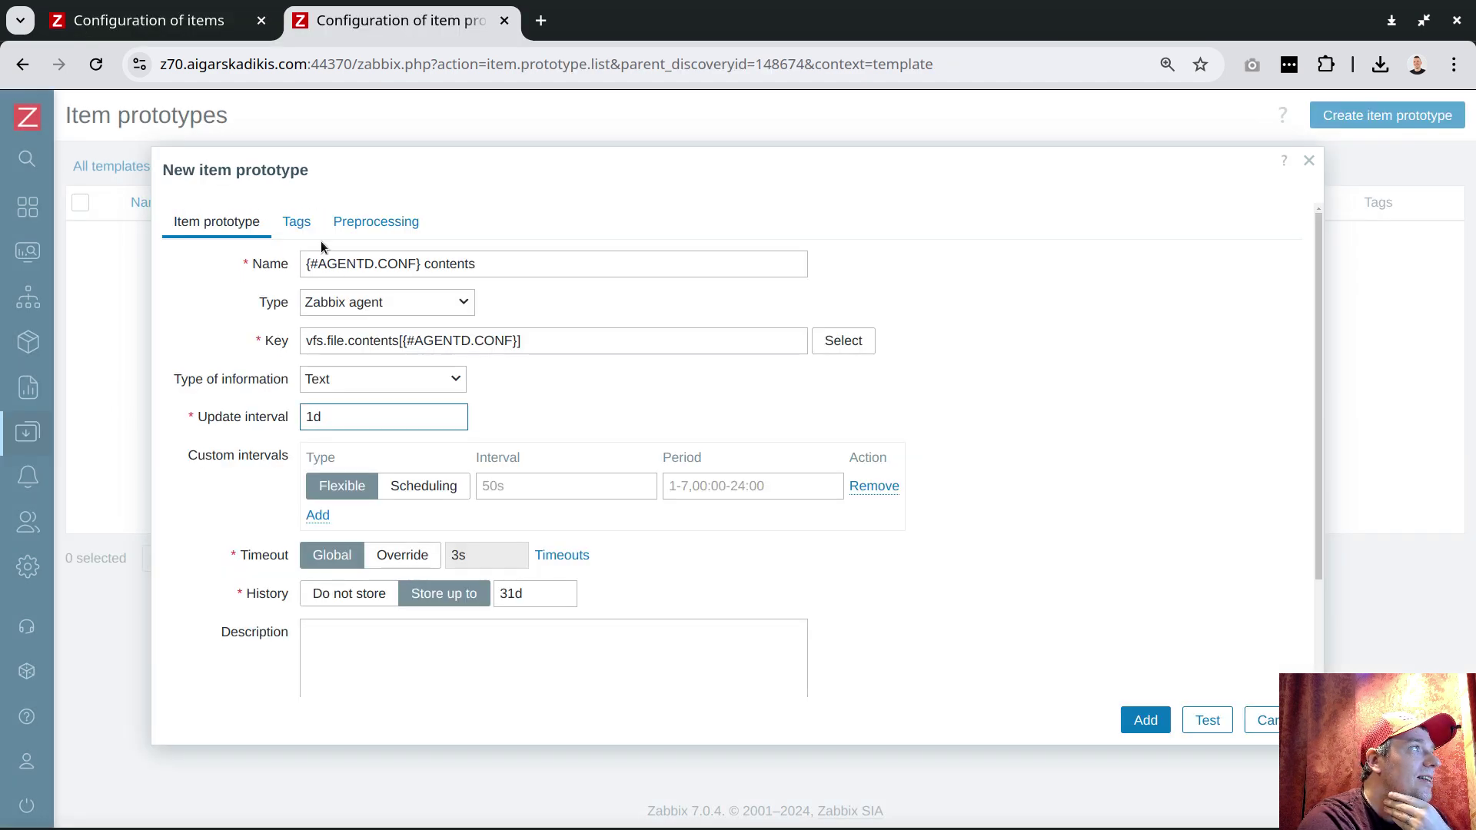
click(376, 222)
click(343, 264)
click(415, 297)
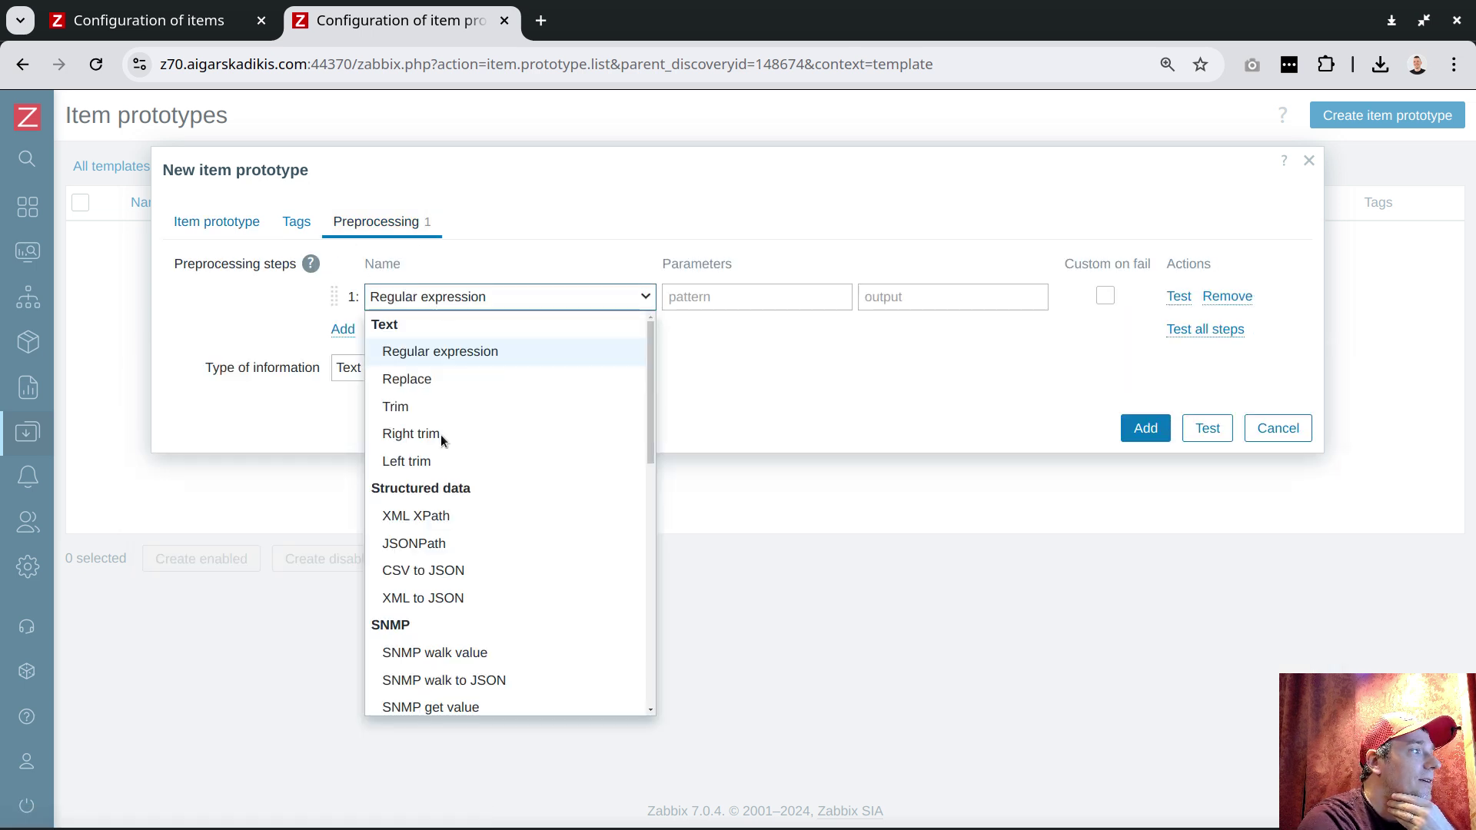
scroll(451, 580, down, 3)
scroll(477, 561, down, 3)
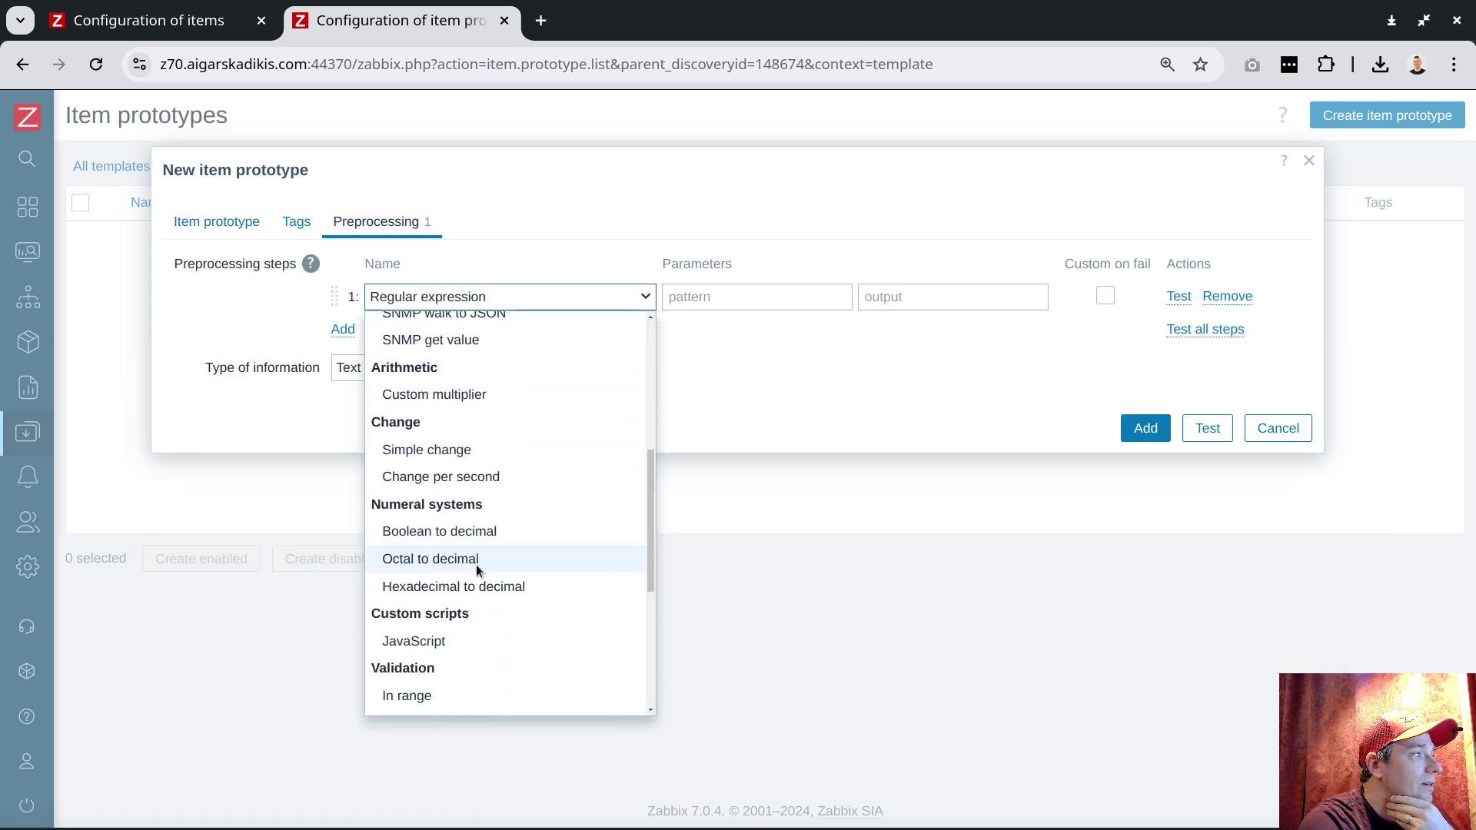
click(448, 641)
click(721, 299)
key(ctrl+v)
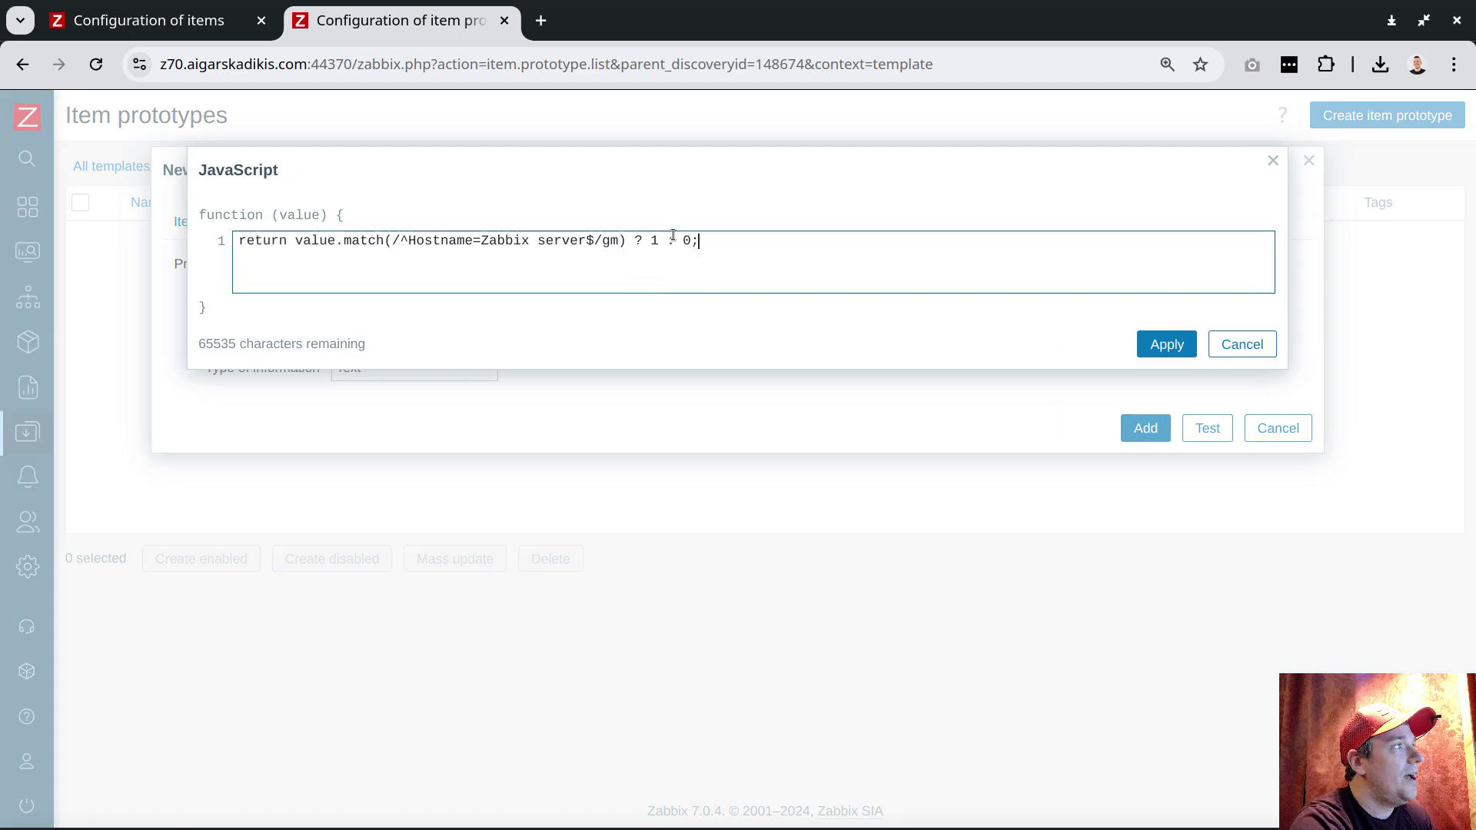
click(1161, 350)
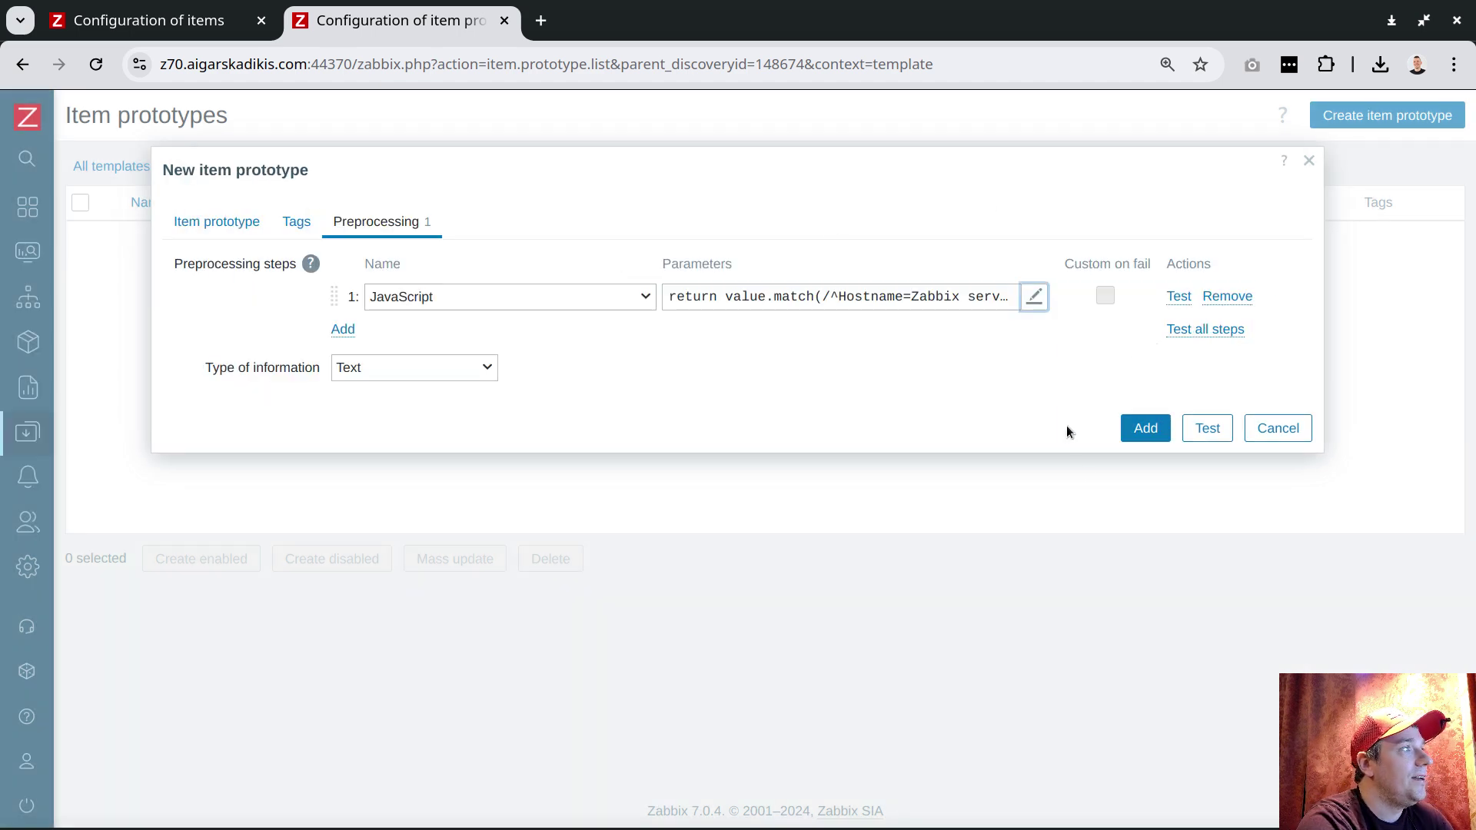
click(1143, 428)
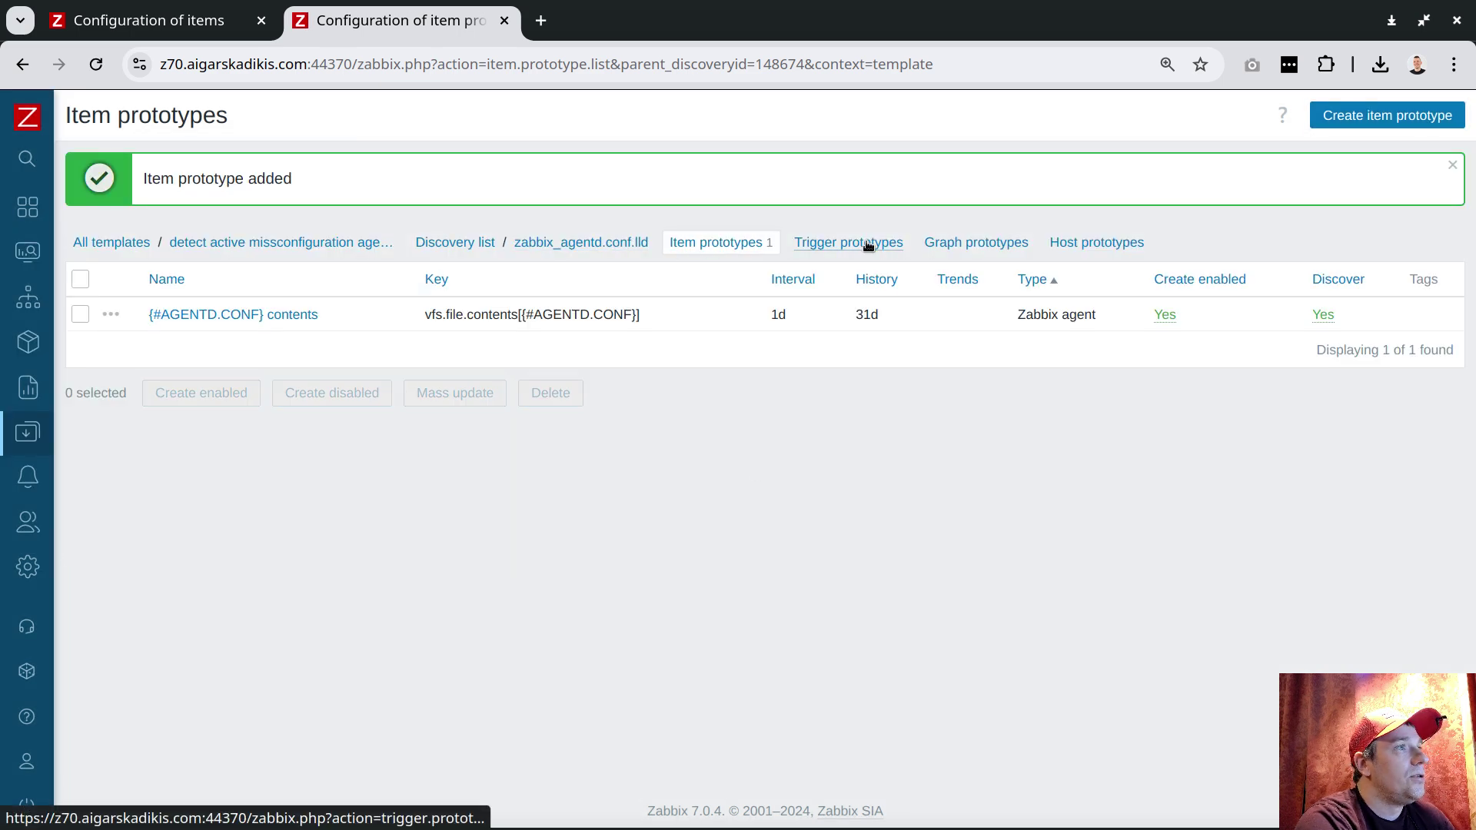
Step: Start a new trigger prototype with an expression checking that the last value of the {#AGENTD.CONF} contents item prototype is > 0
click(865, 241)
click(1376, 122)
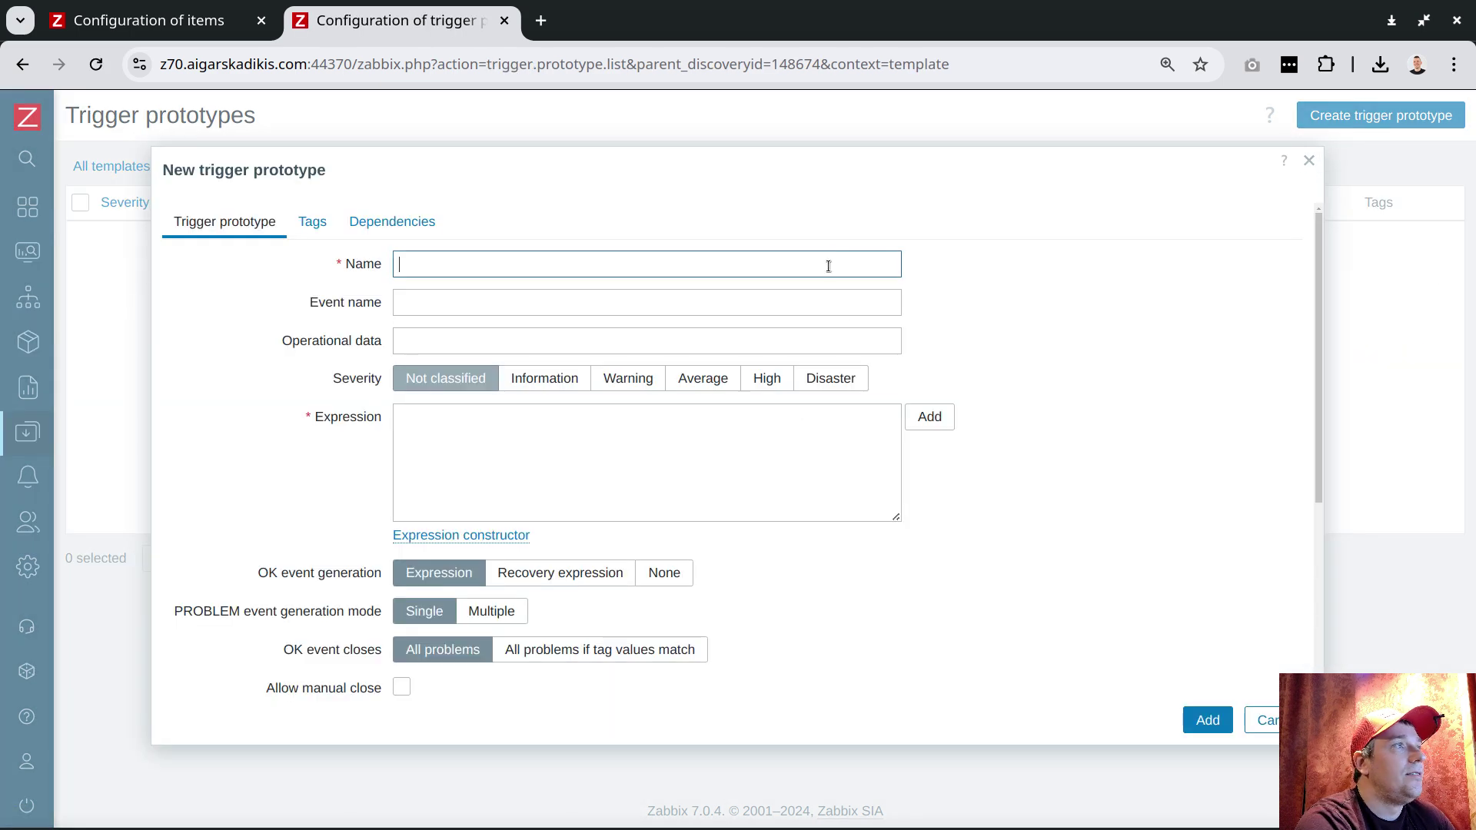
click(926, 415)
click(1092, 223)
click(507, 254)
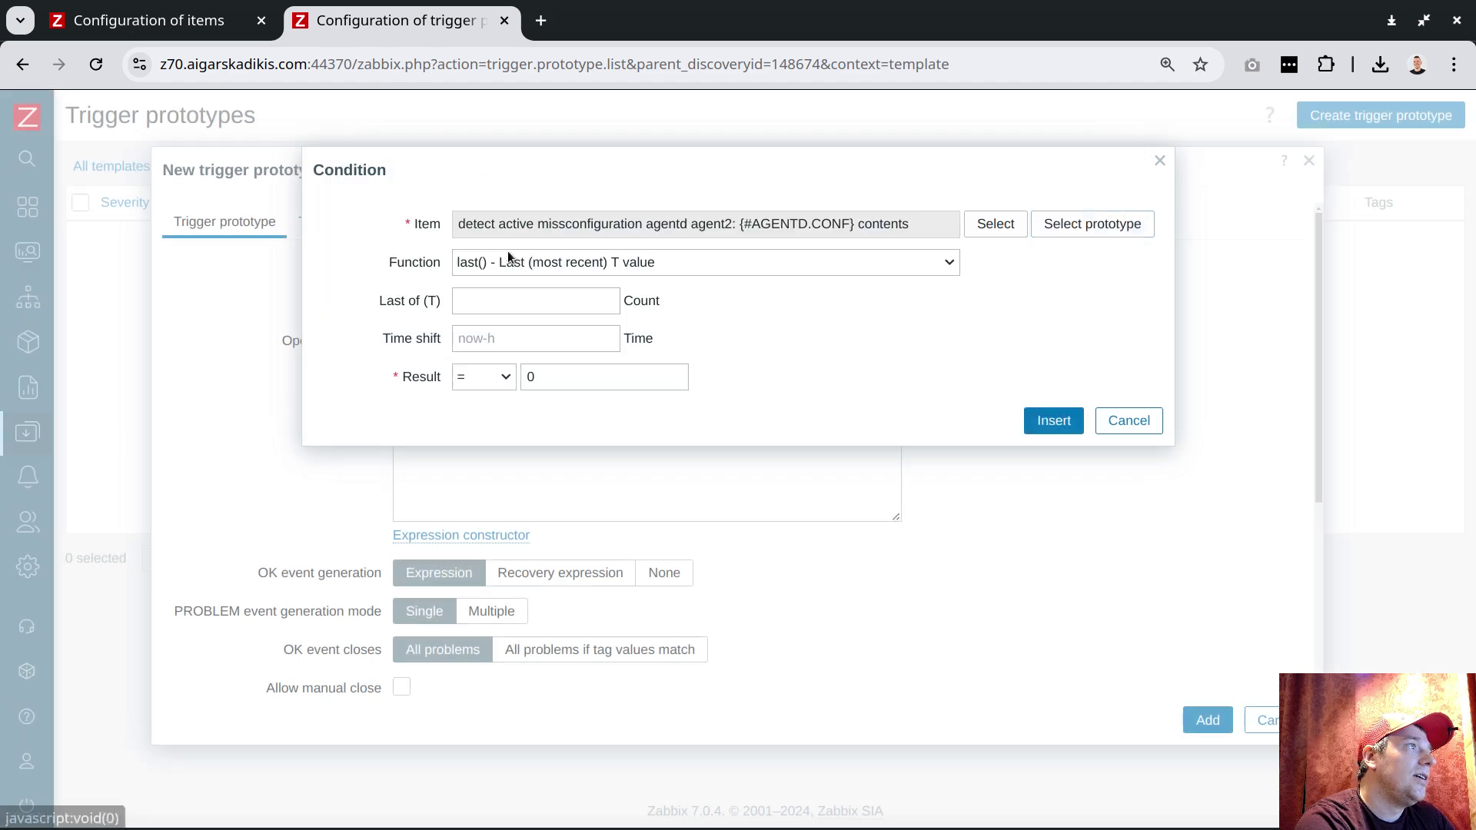
click(473, 378)
click(470, 457)
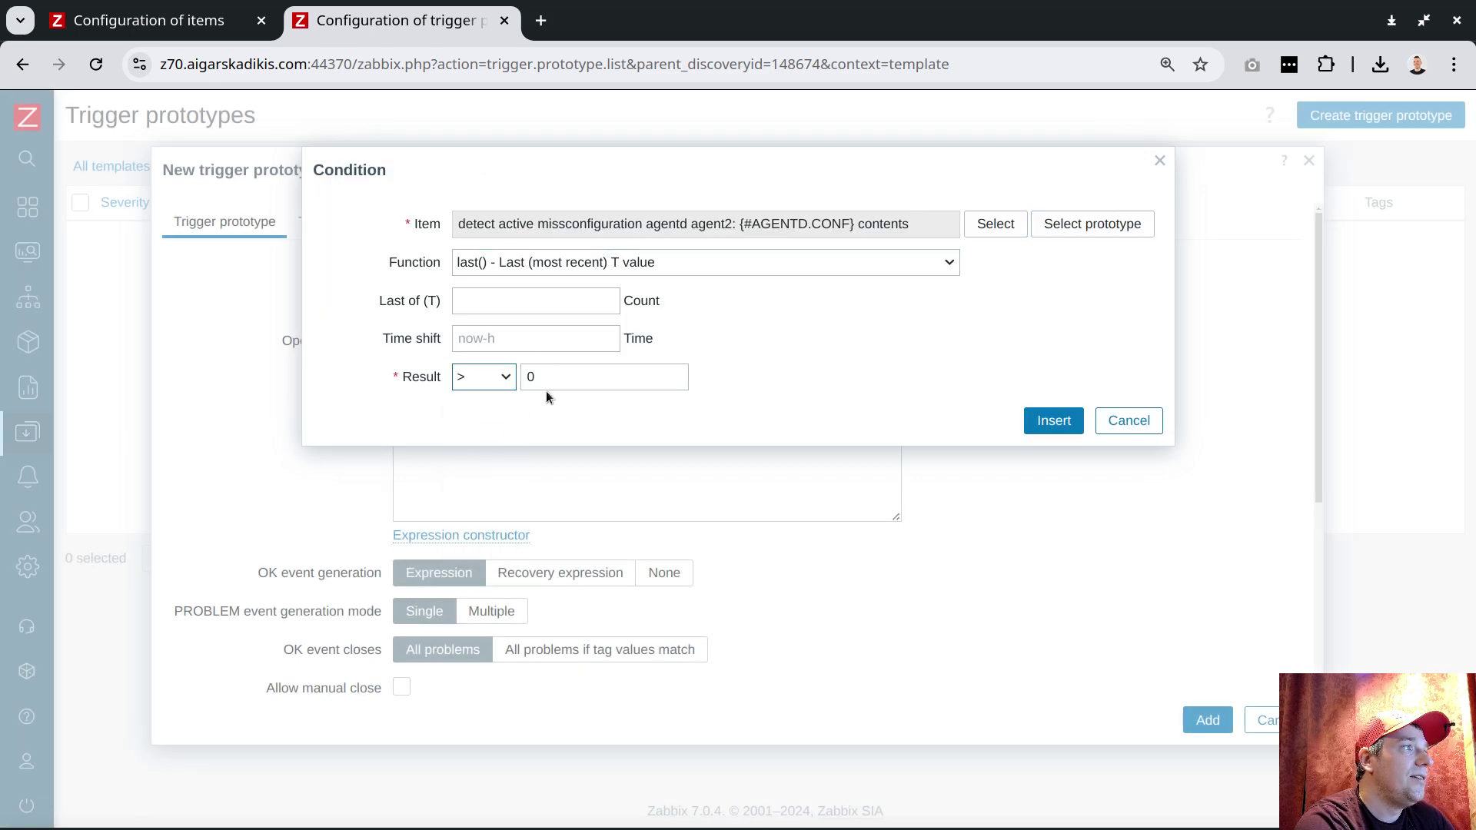
click(1053, 420)
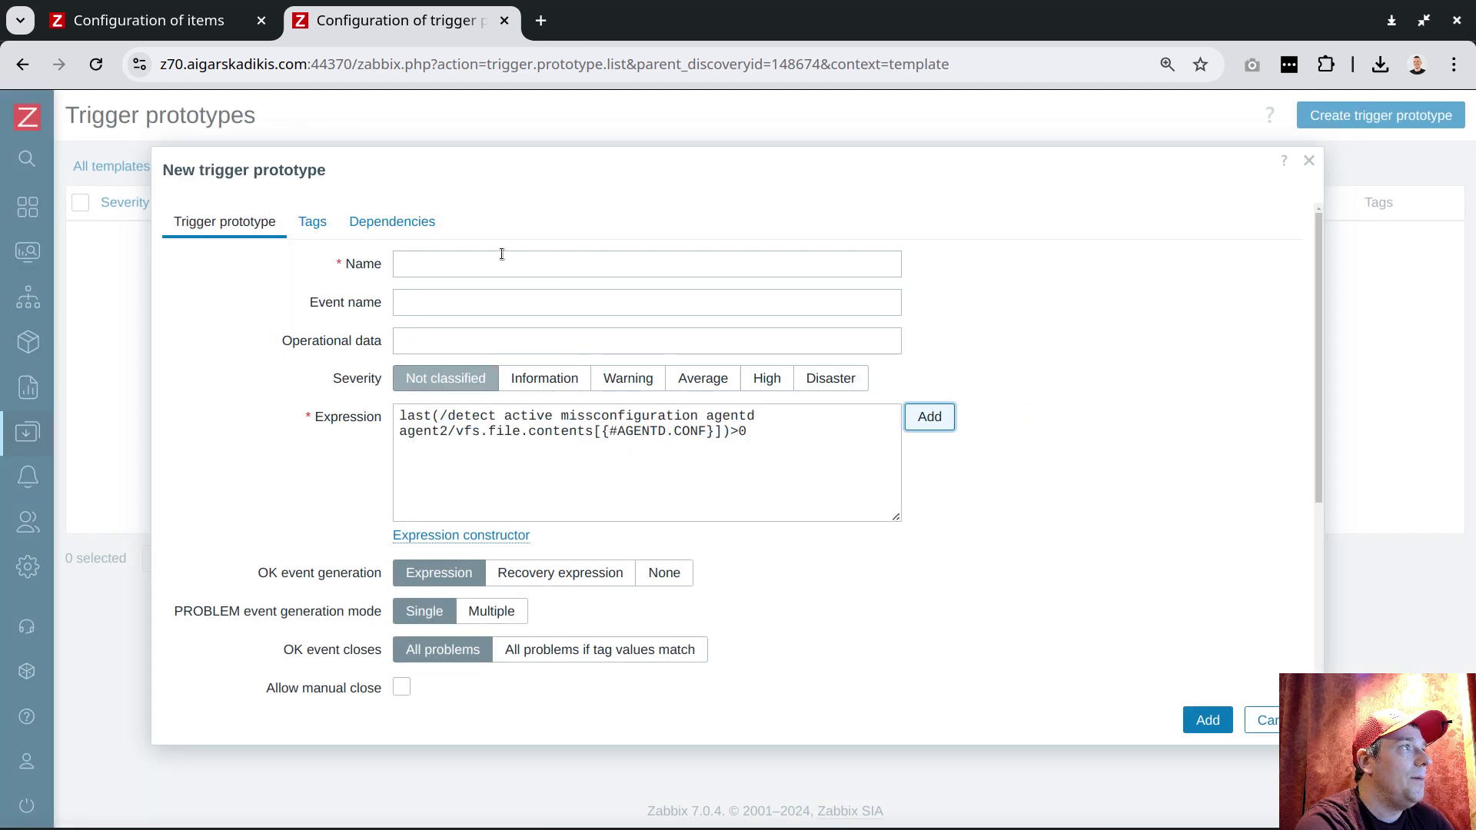
Step: Name the trigger prototype "Zabbix server identity detected inside {#AGENTD.CONF}"
text(miss)
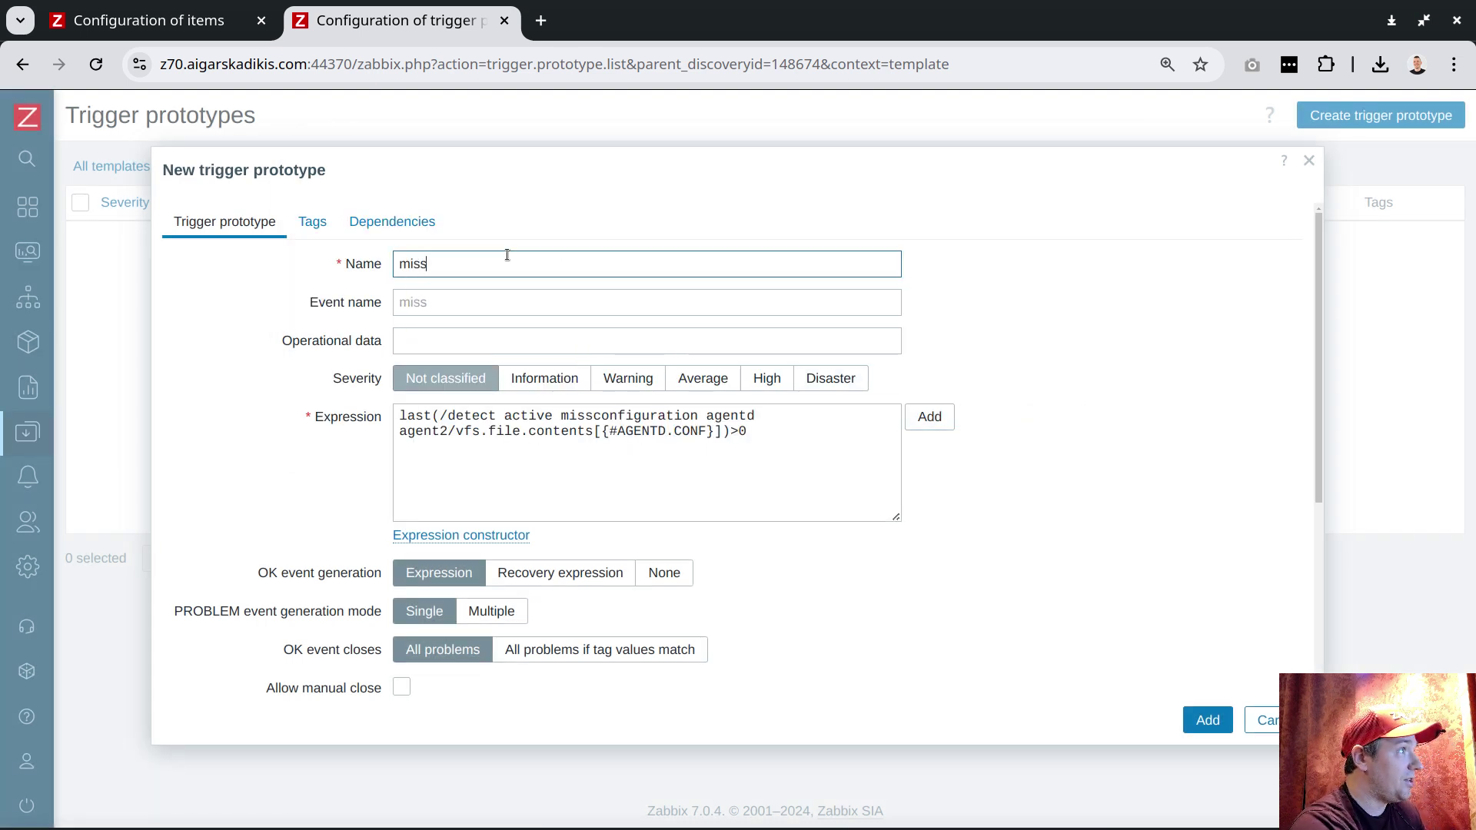
key(BackSpace)
key(BackSpace)
key(BackSpace)
key(BackSpace)
text(Zabbix s)
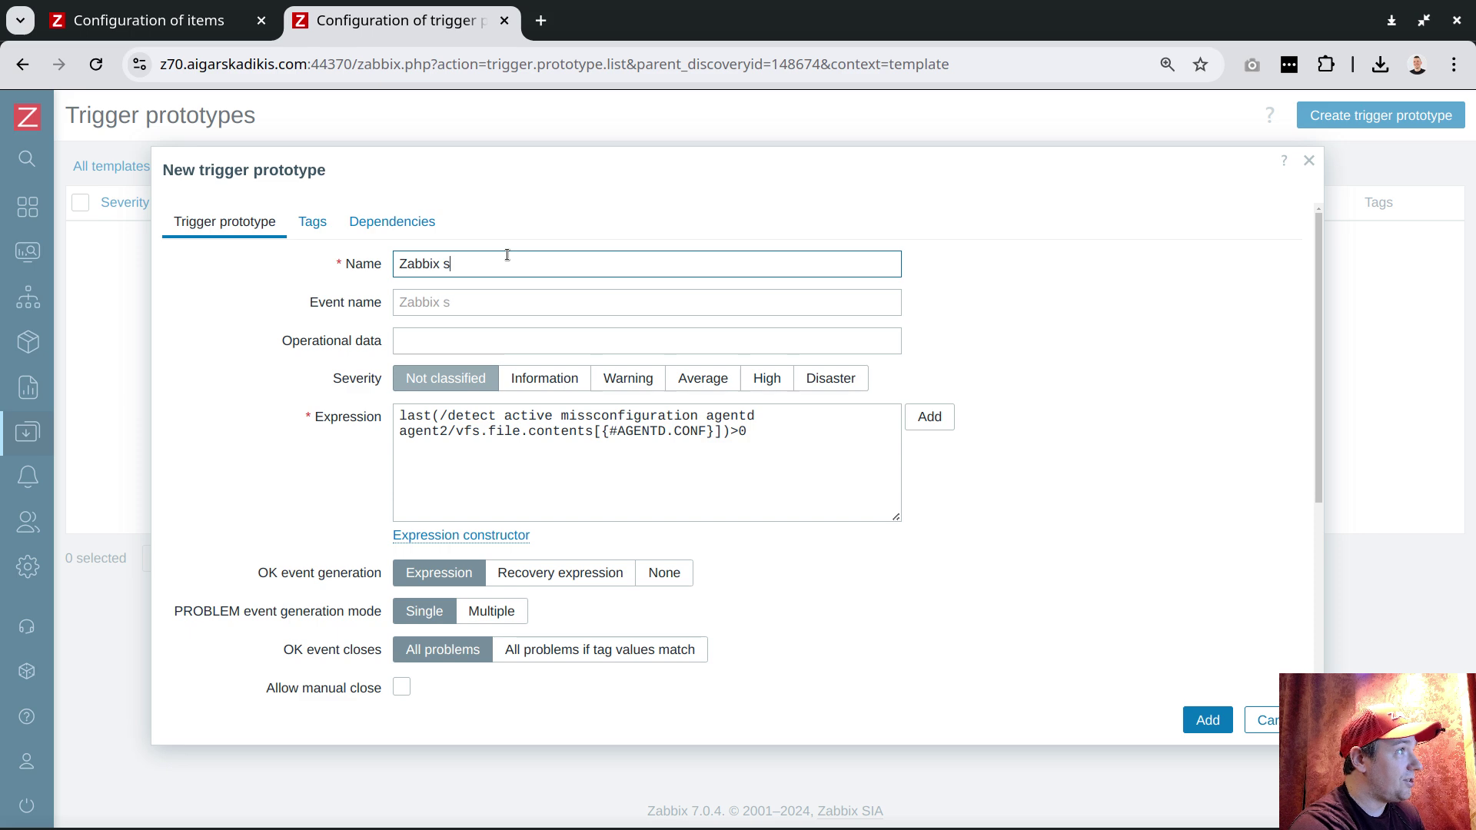
text(erver identi)
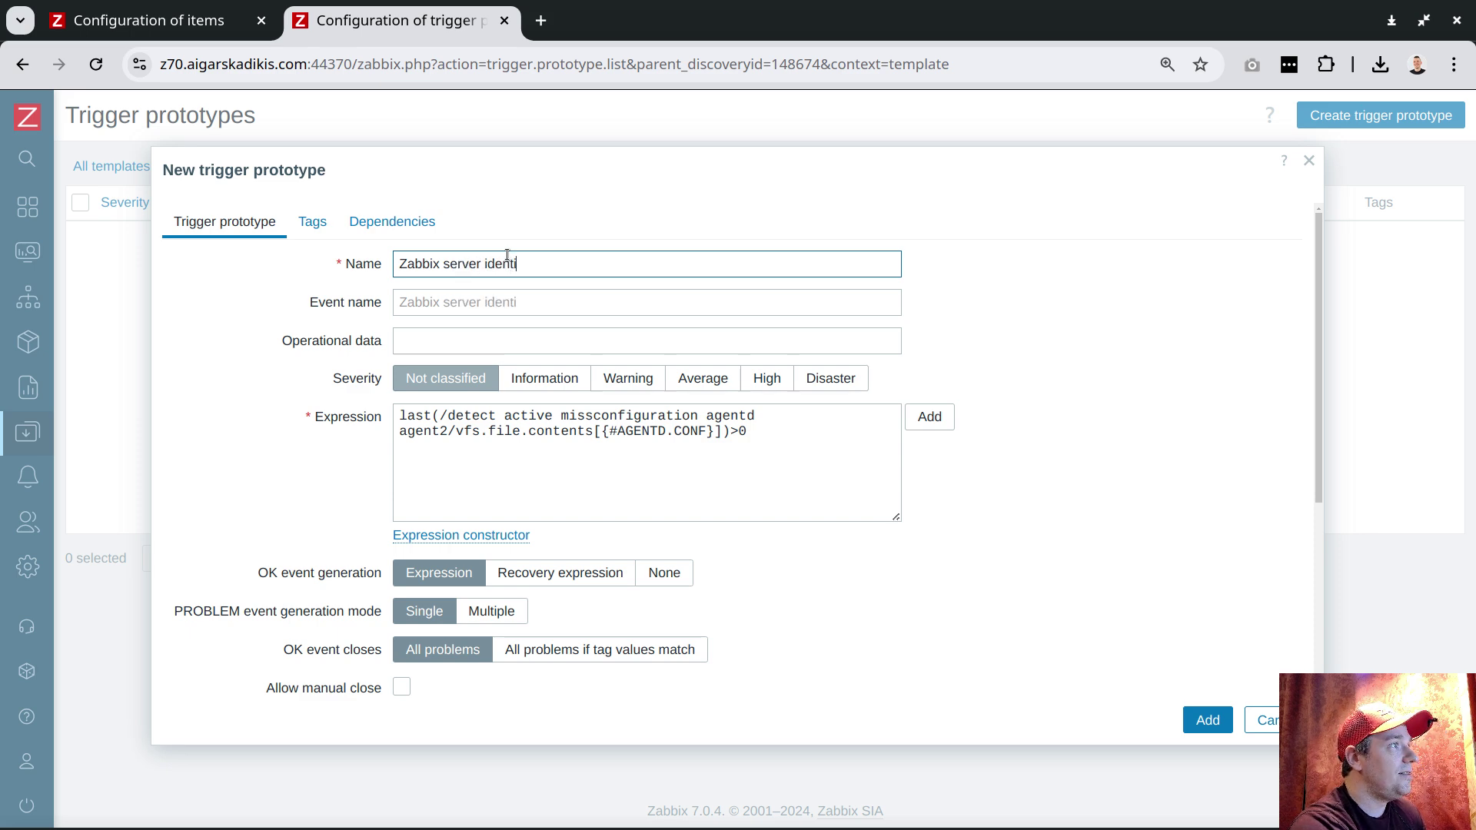
text(ty detected inside)
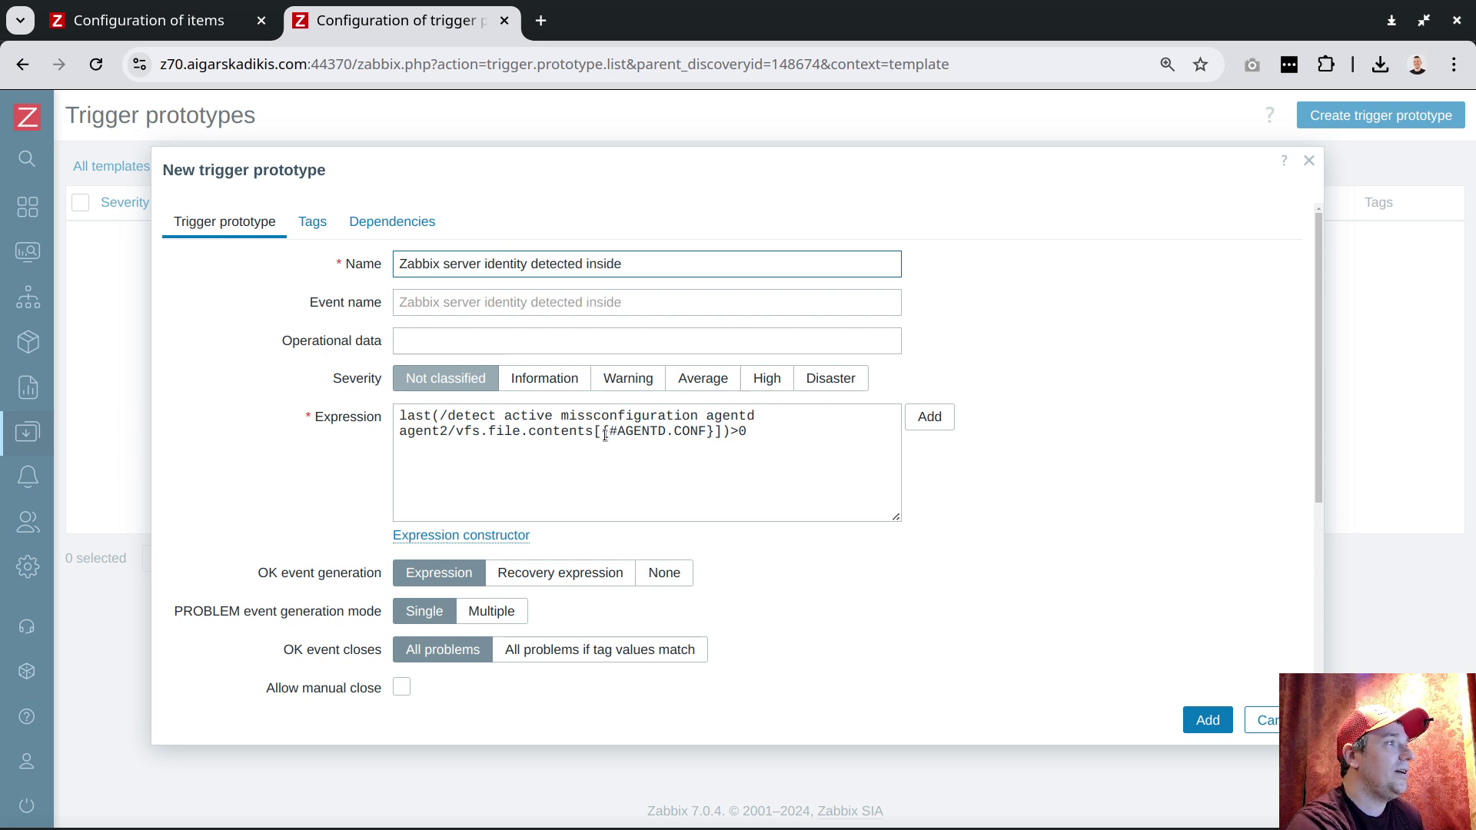
drag(601, 430, 716, 429)
key(ctrl+c)
click(669, 265)
key(ctrl+v)
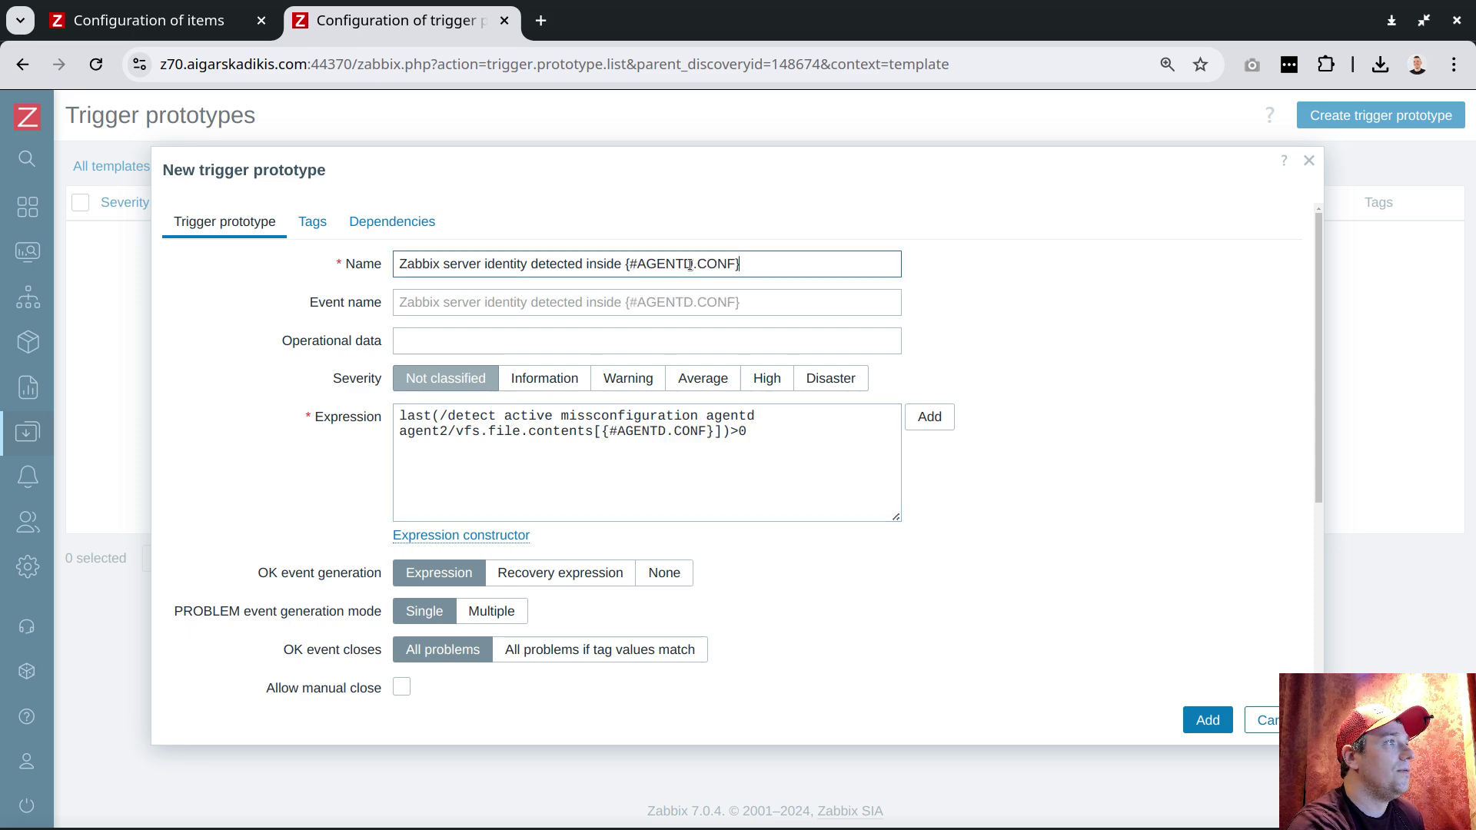
Step: Set the trigger prototype's severity to High, allow manual close, and add it
click(782, 381)
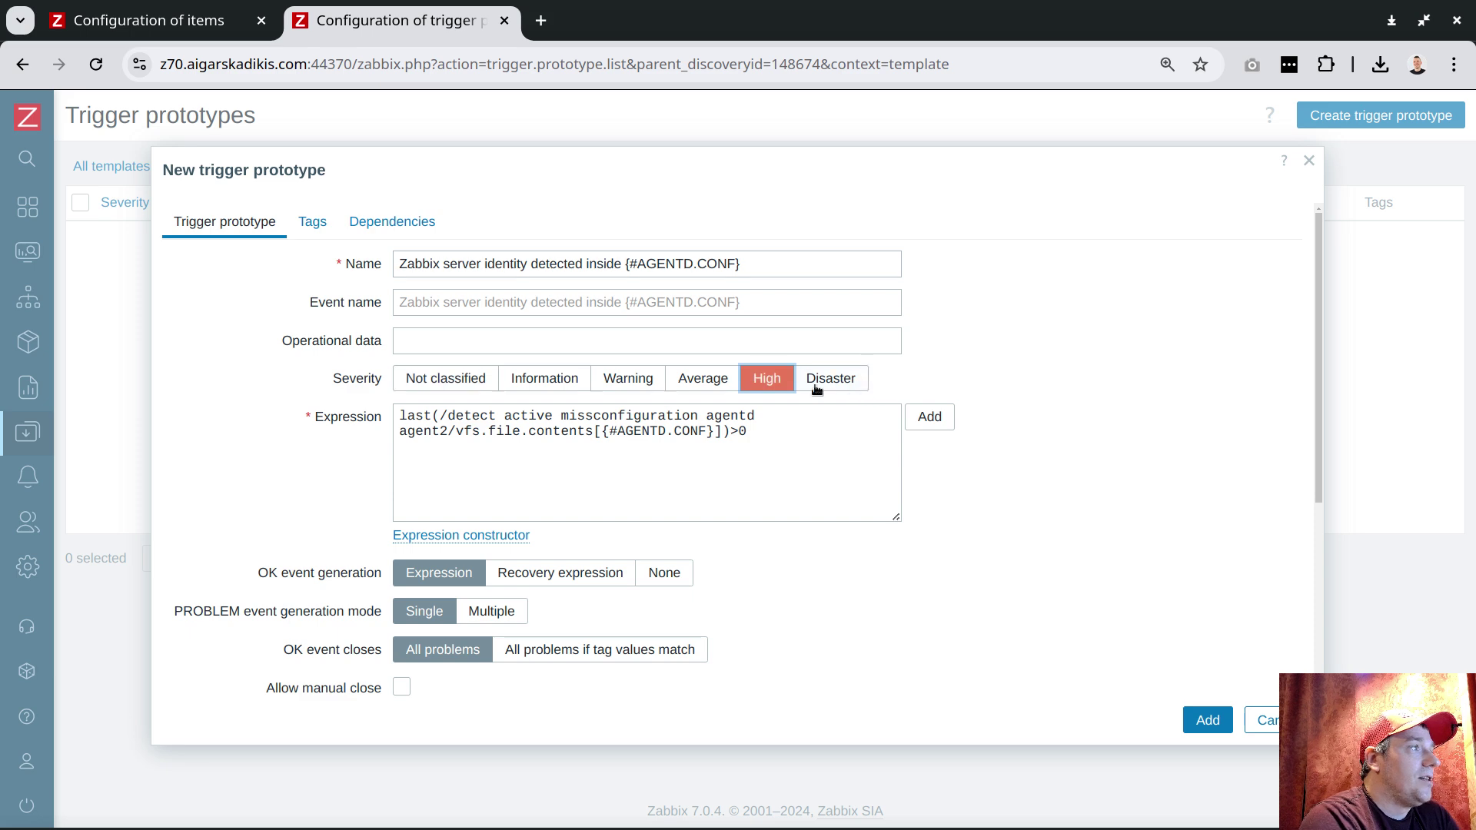
click(401, 688)
click(1208, 720)
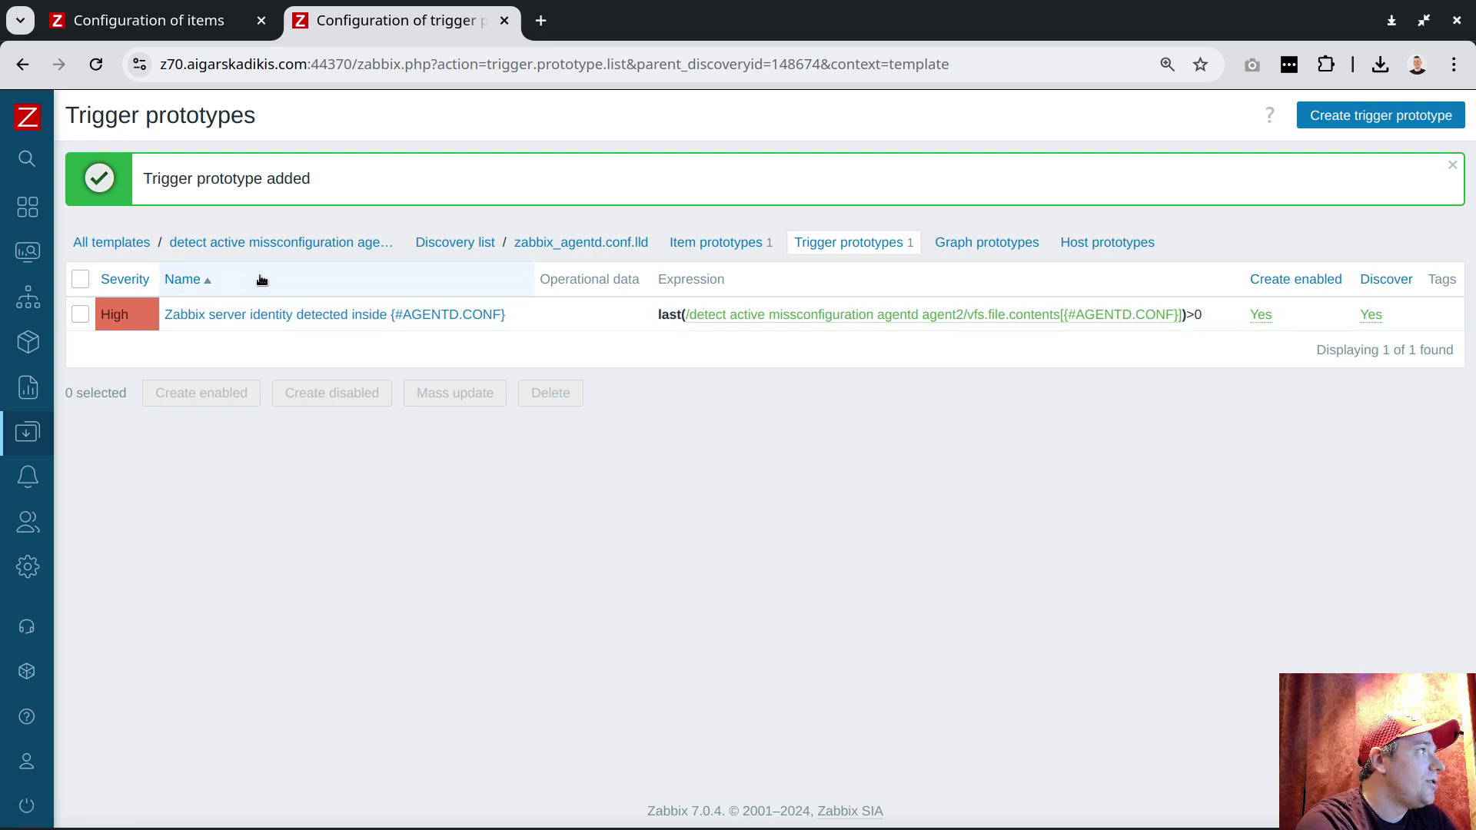
Step: Clone the detect active missconfiguration agentd agent2 template as "detect active missconfiguration agentd agent2 2"
mouse_move(28, 299)
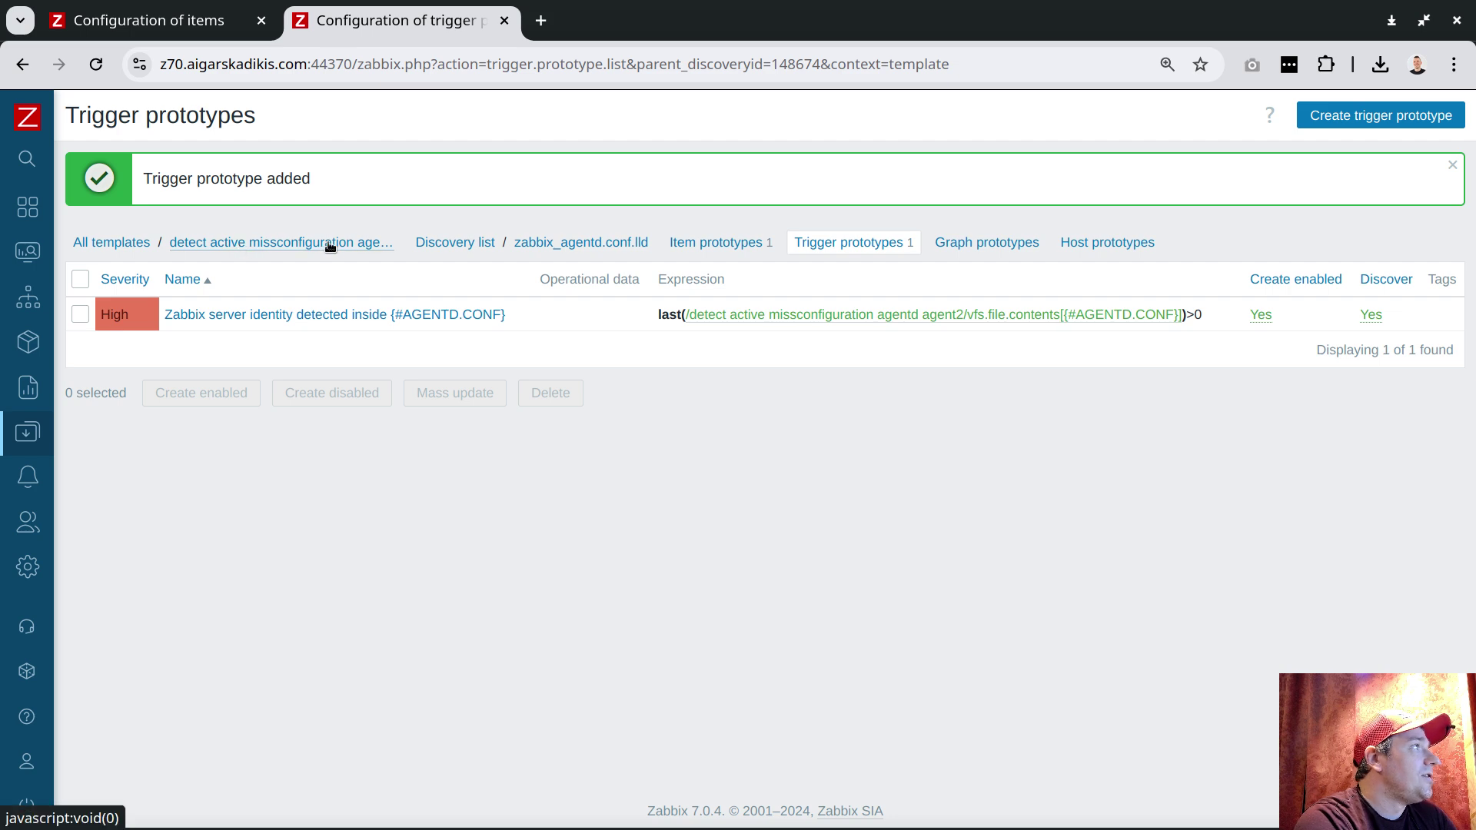
click(285, 243)
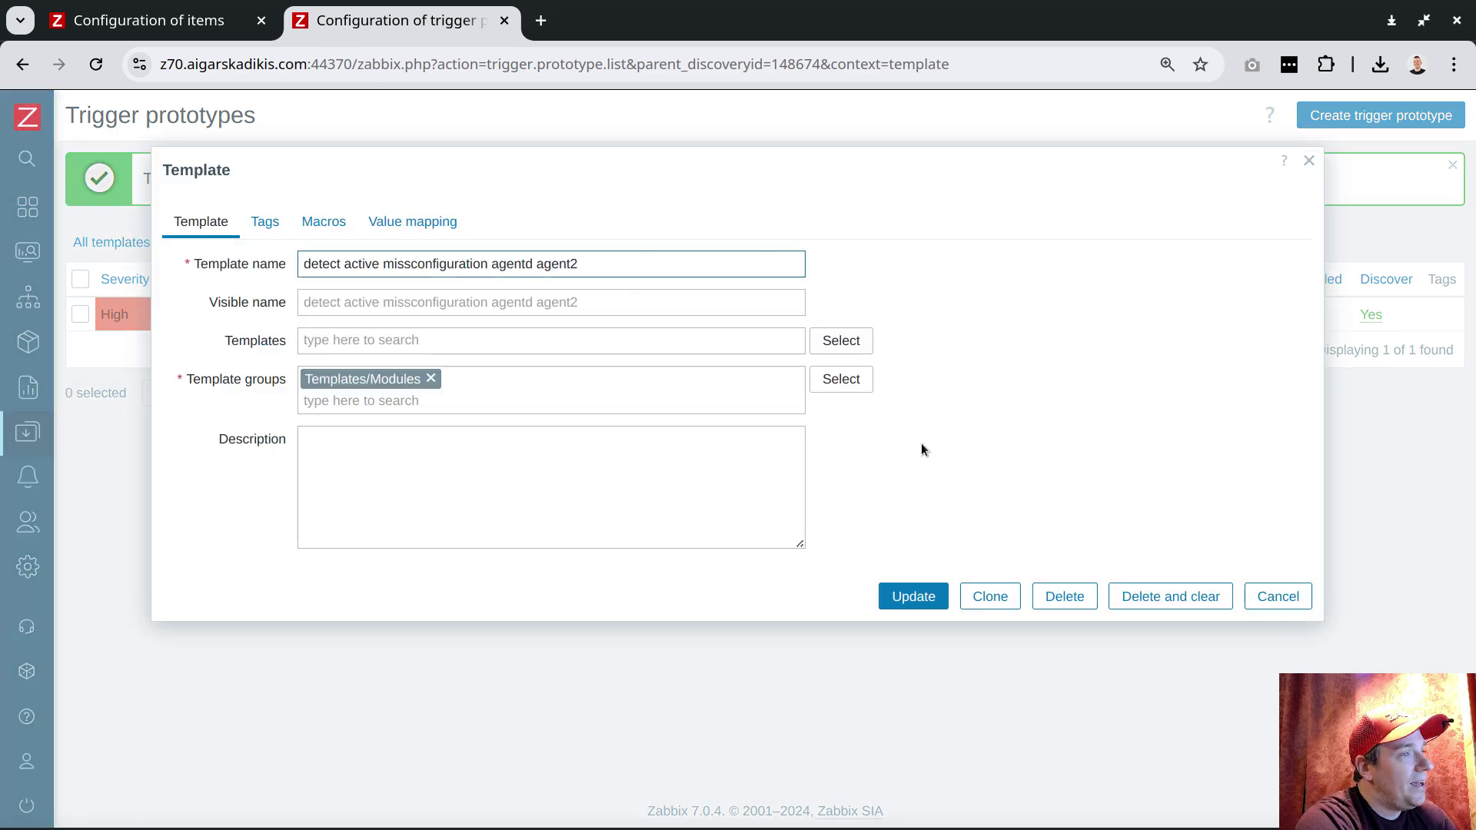
click(990, 597)
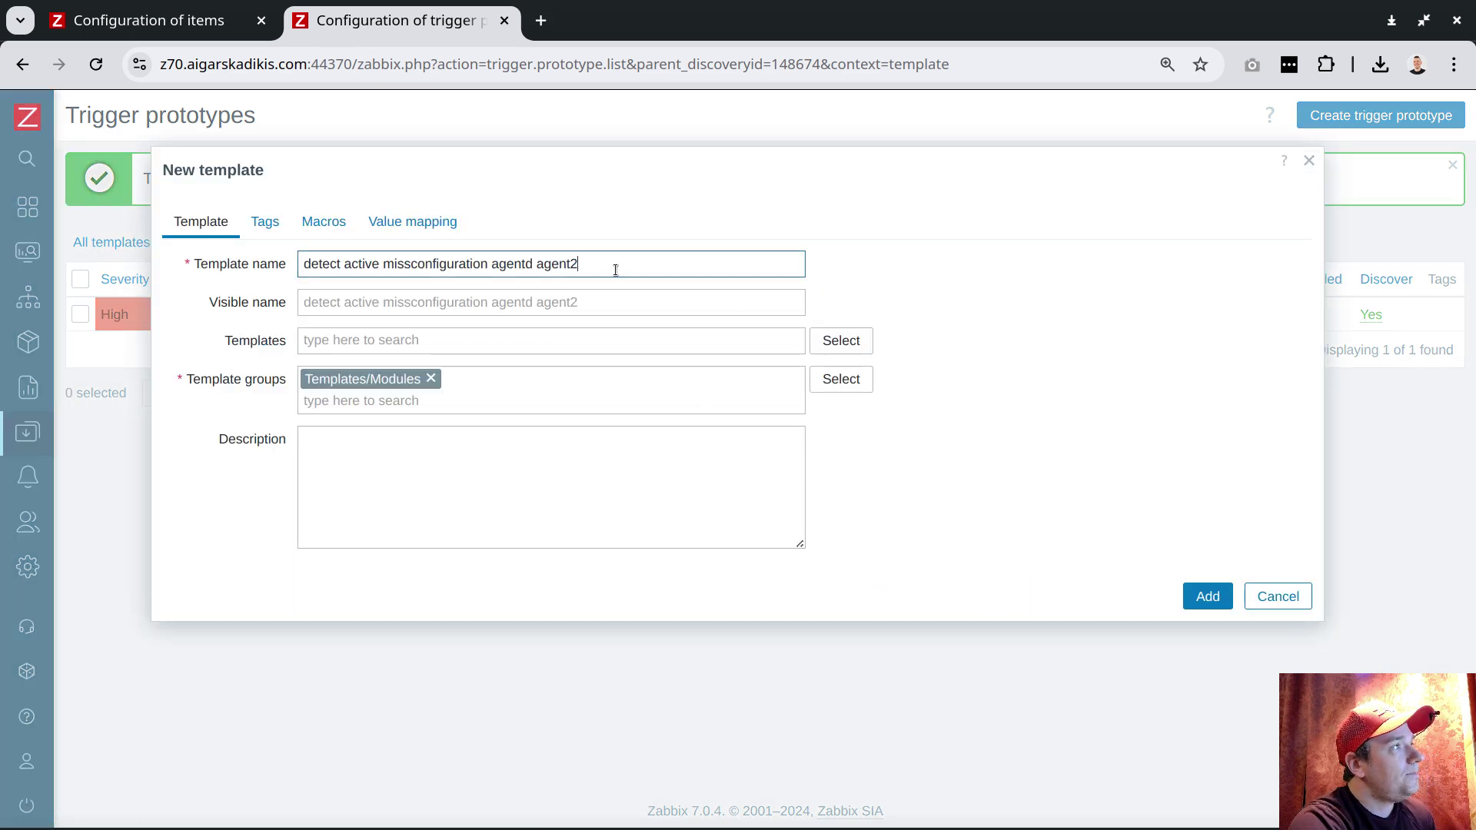
text(2)
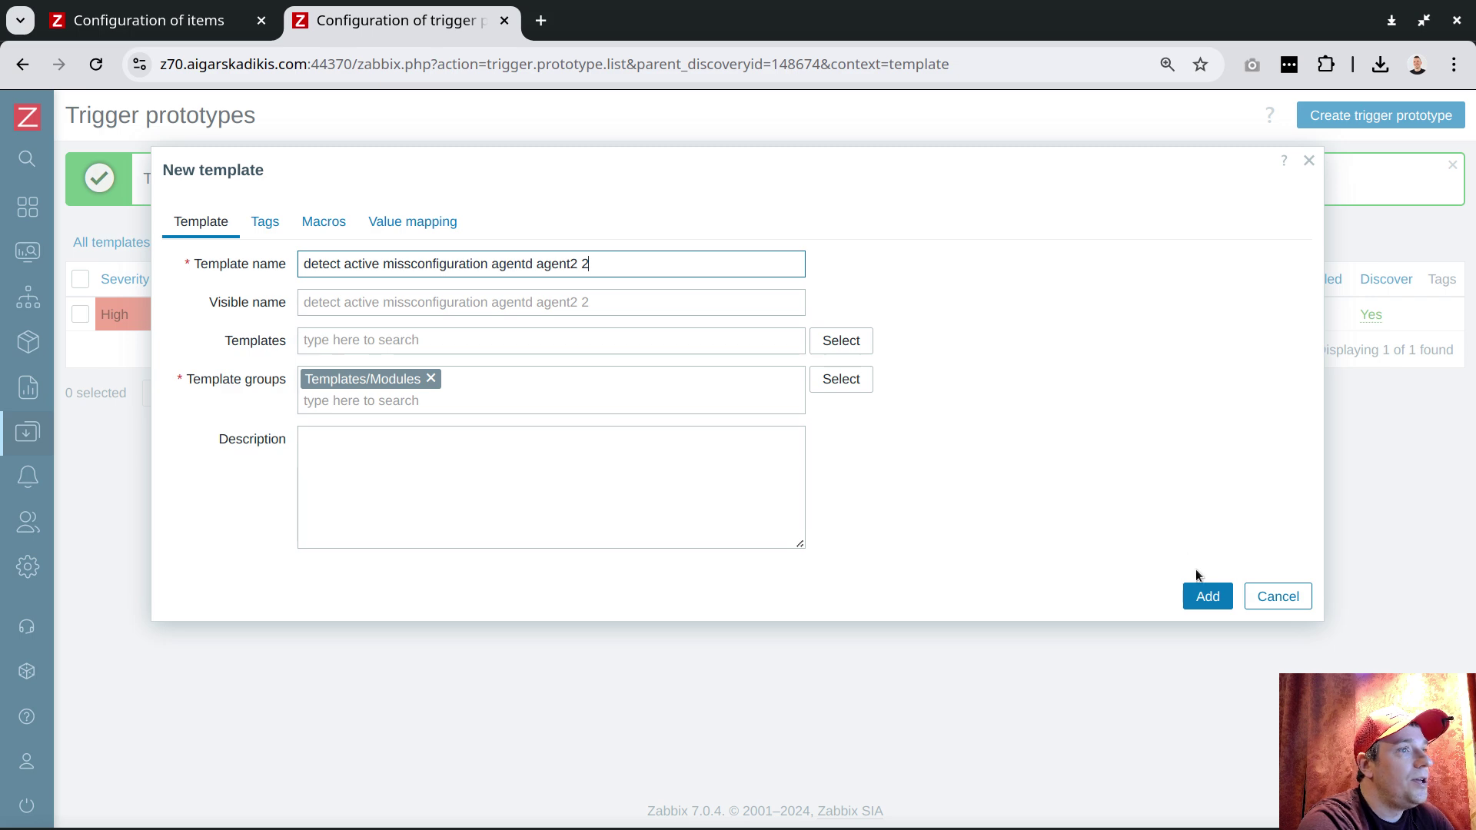
click(1204, 596)
Step: Export the cloned template to the Desktop, replacing the existing zbx_export_templates.yaml
click(122, 244)
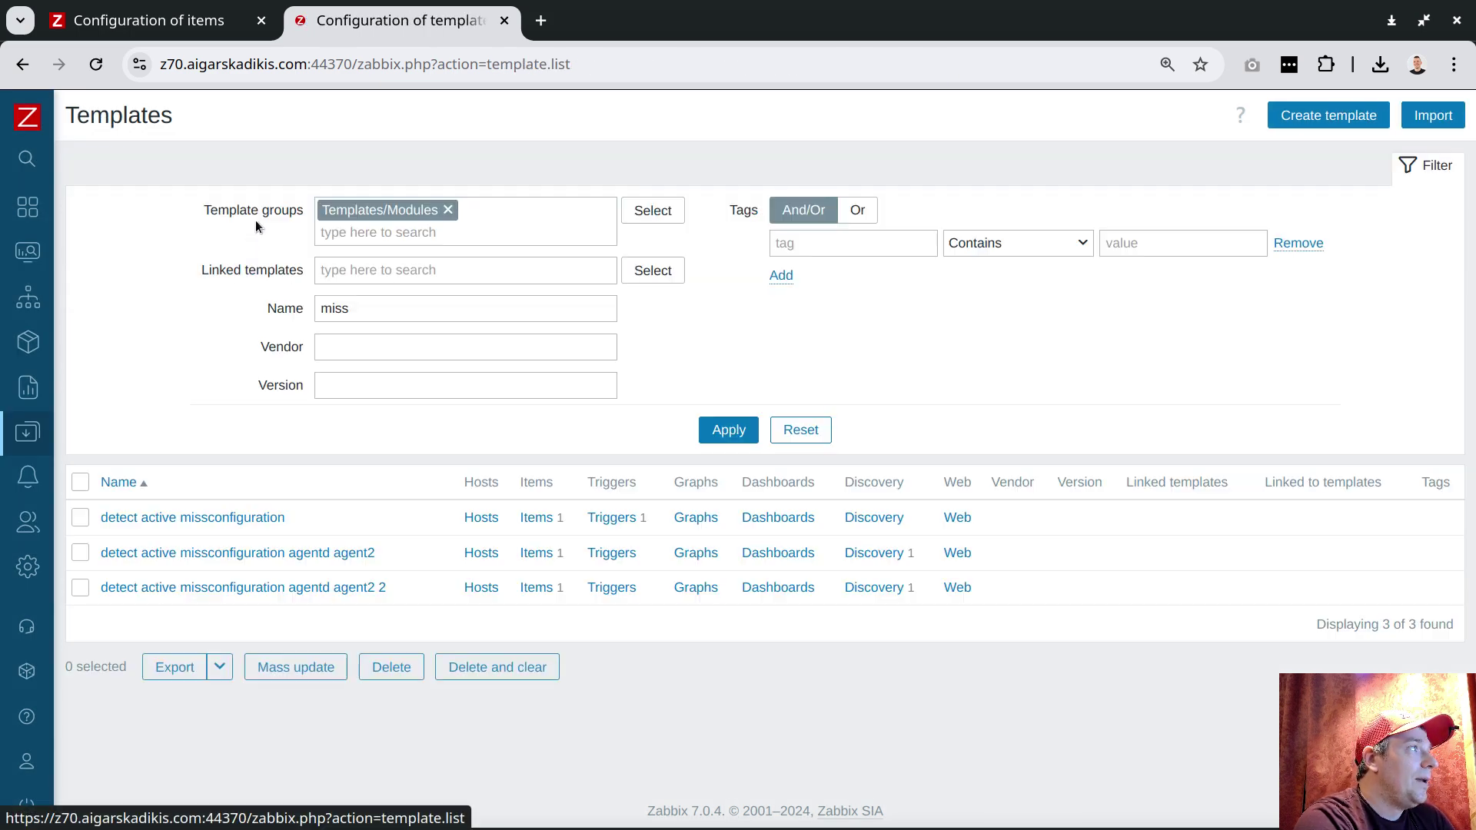
click(80, 588)
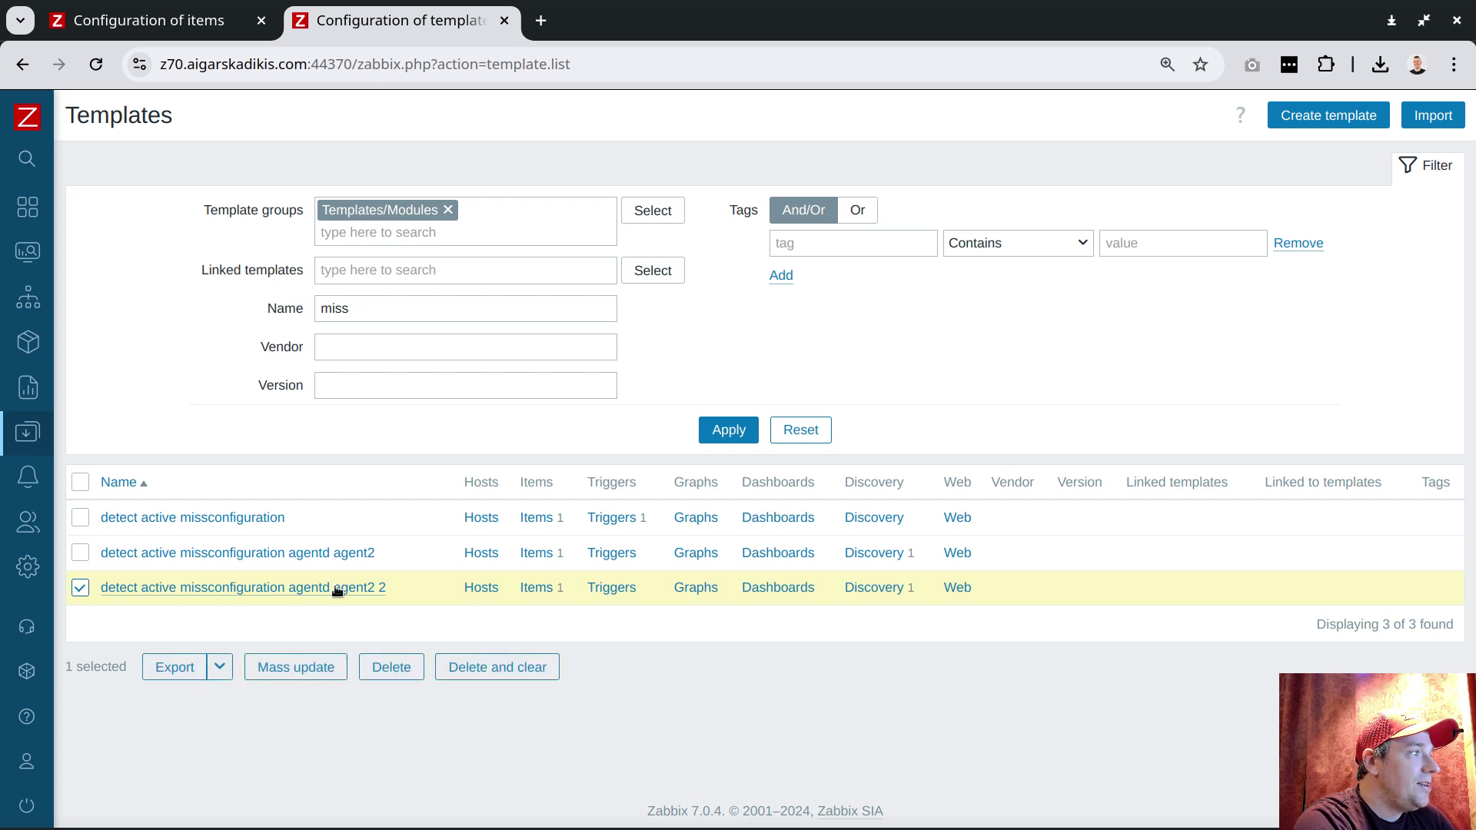
click(174, 667)
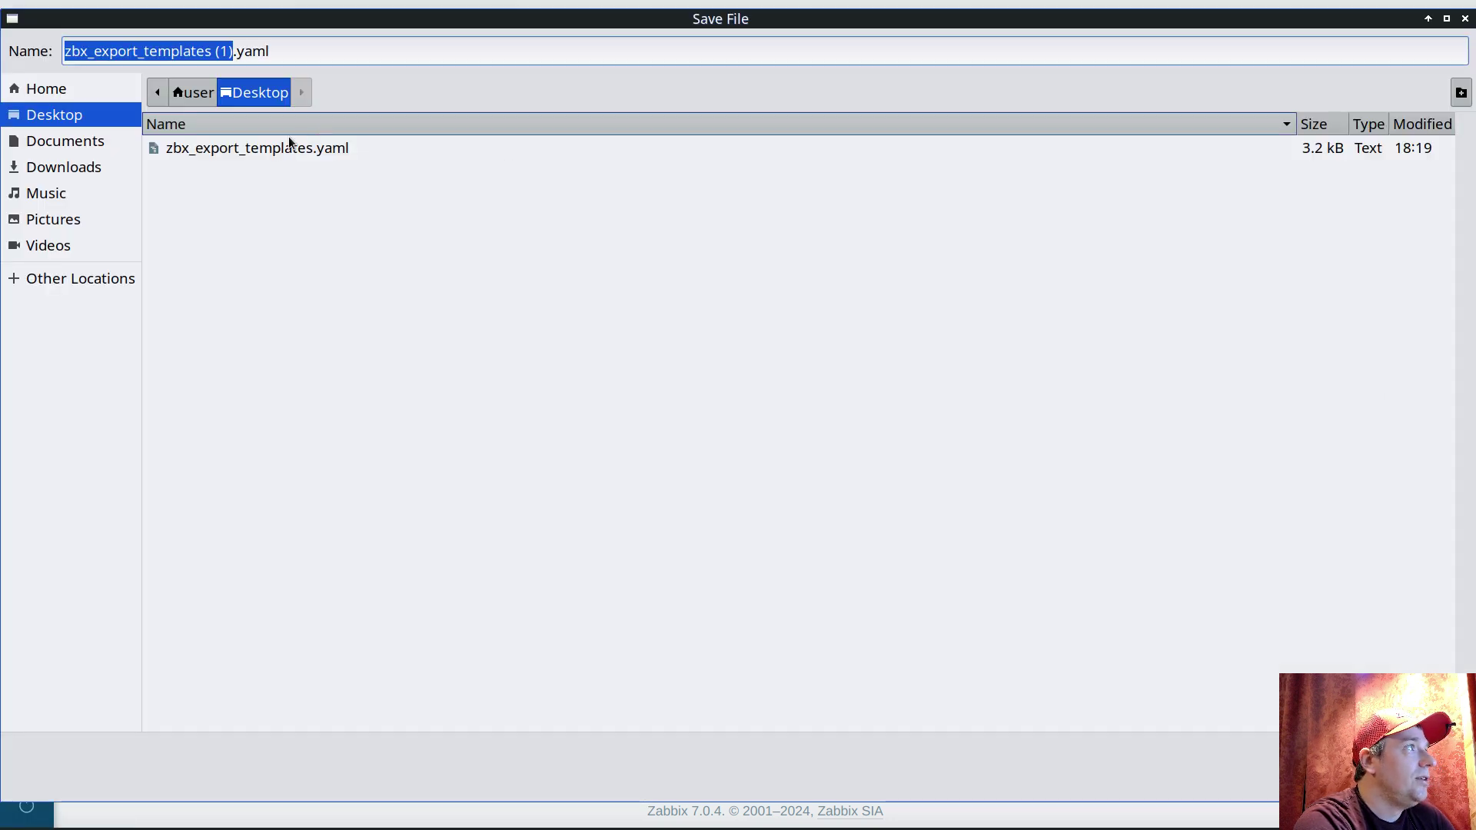
double_click(242, 146)
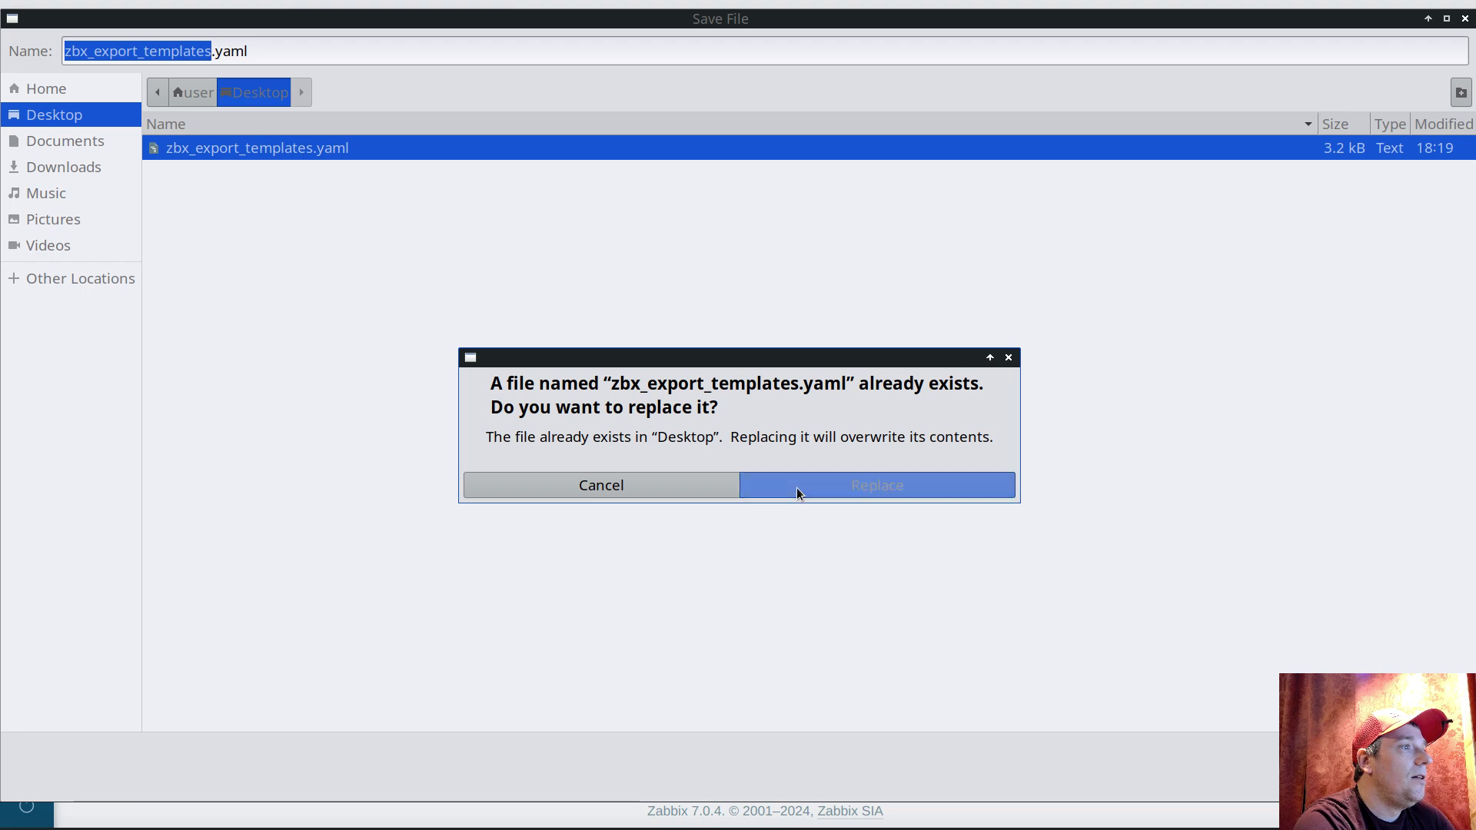
click(796, 488)
Step: Switch to Visual Studio Code and replace every zabbix_agentd.conf in zbx_export_templates.yaml with zabbix_agent2.conf
key(alt+Tab)
key(alt+Tab)
key(alt+Tab)
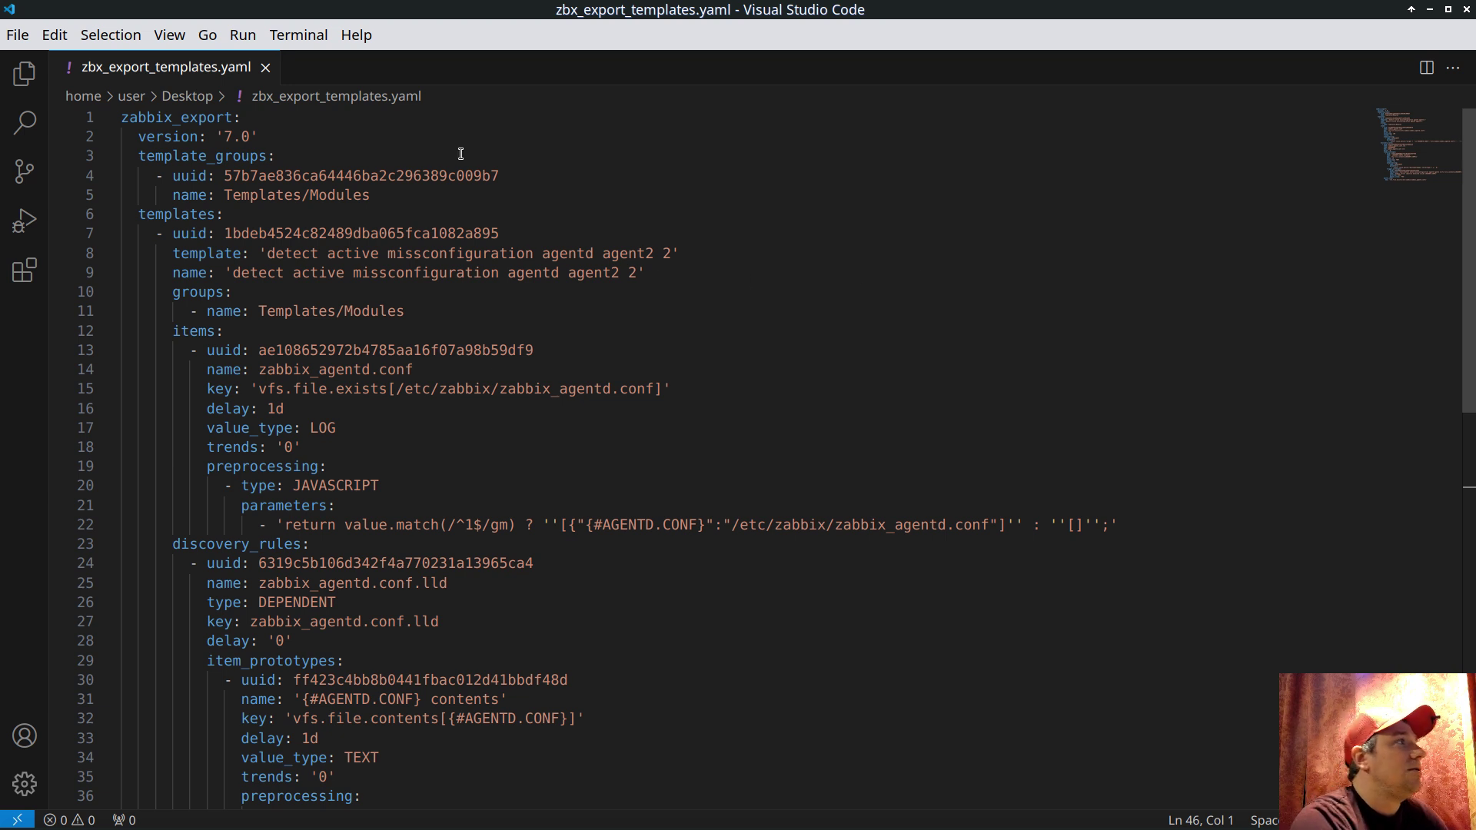
click(501, 157)
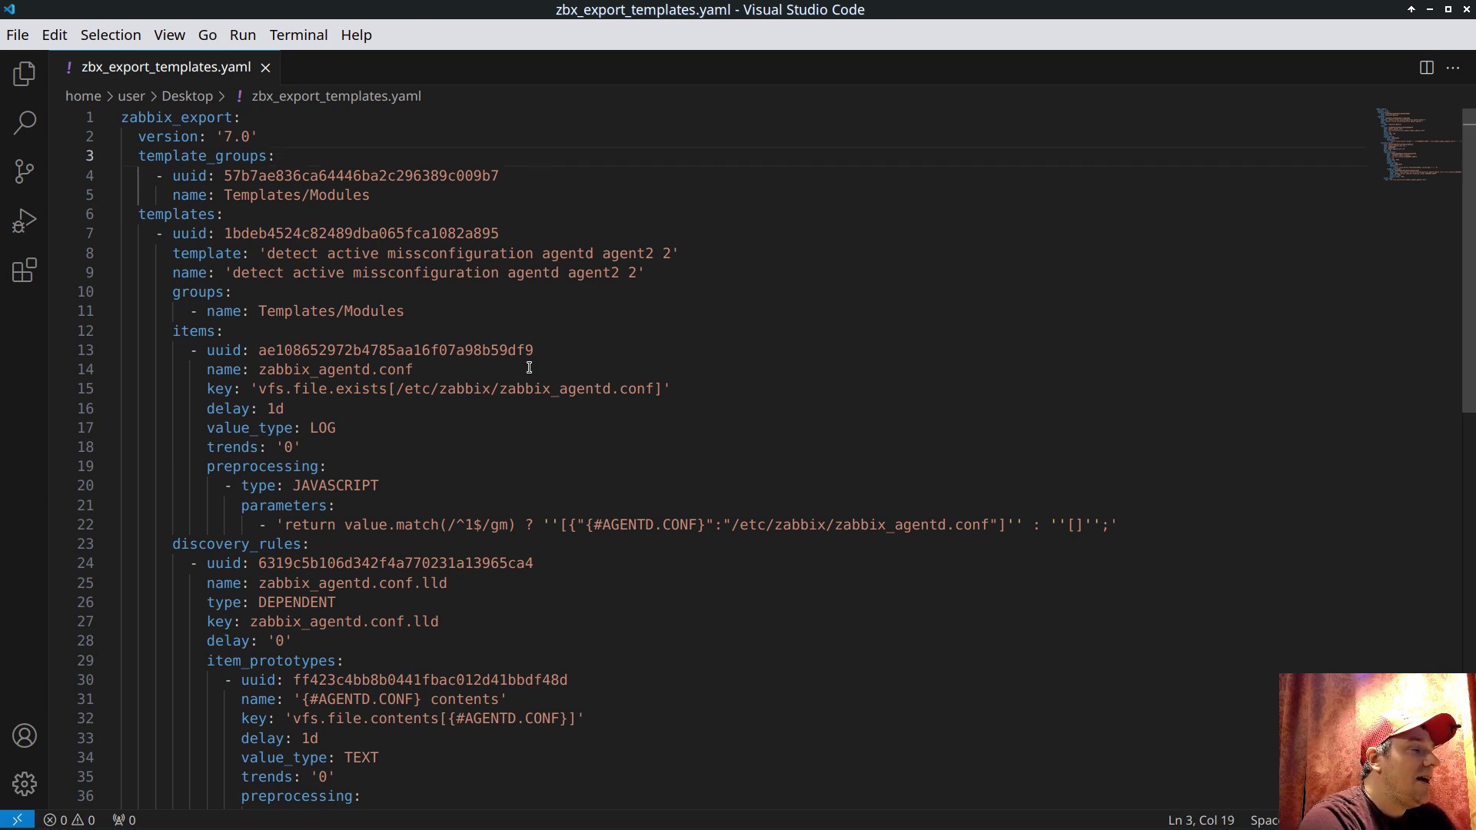
double_click(611, 388)
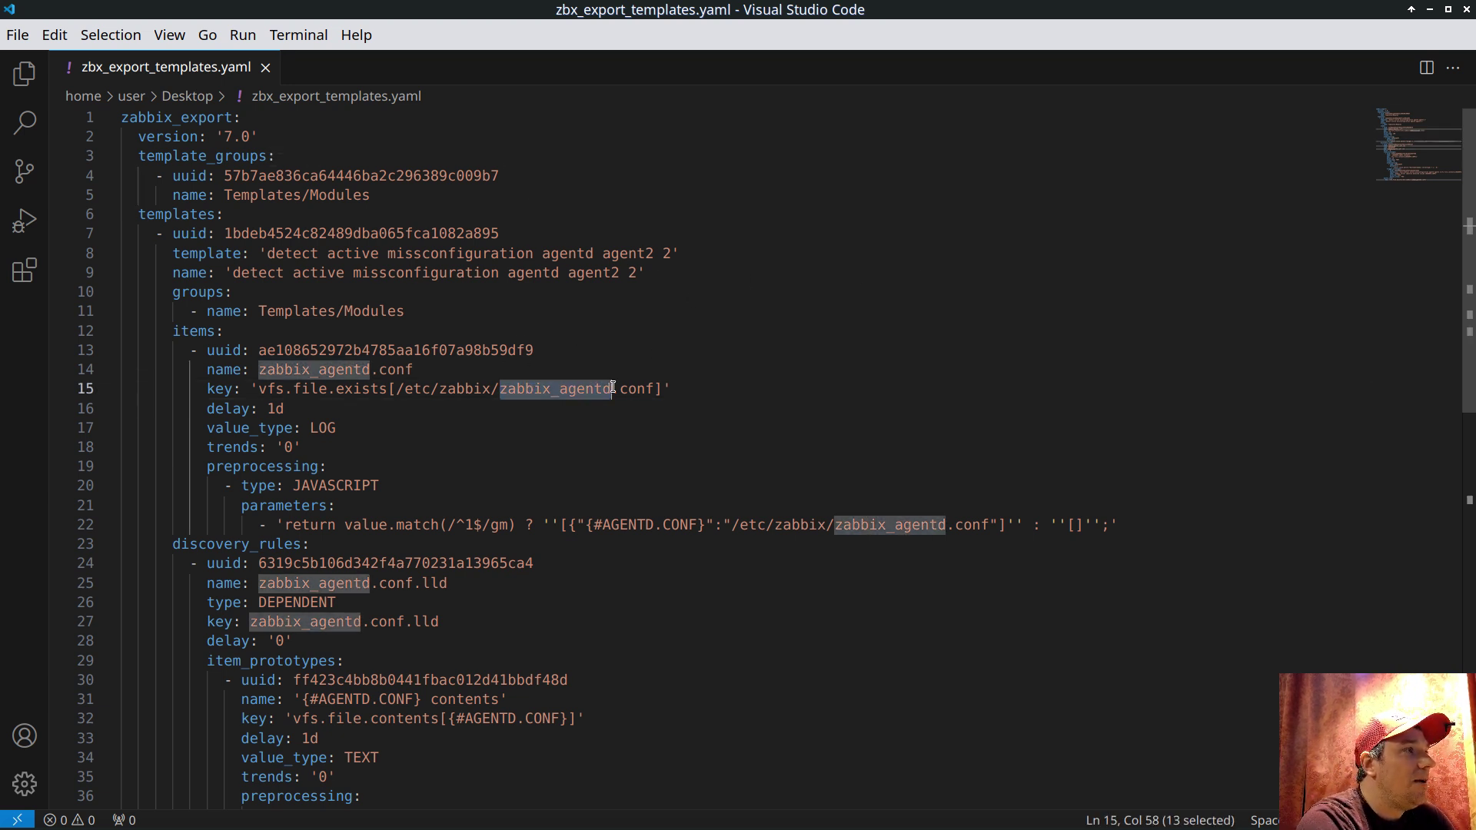
drag(612, 388, 654, 389)
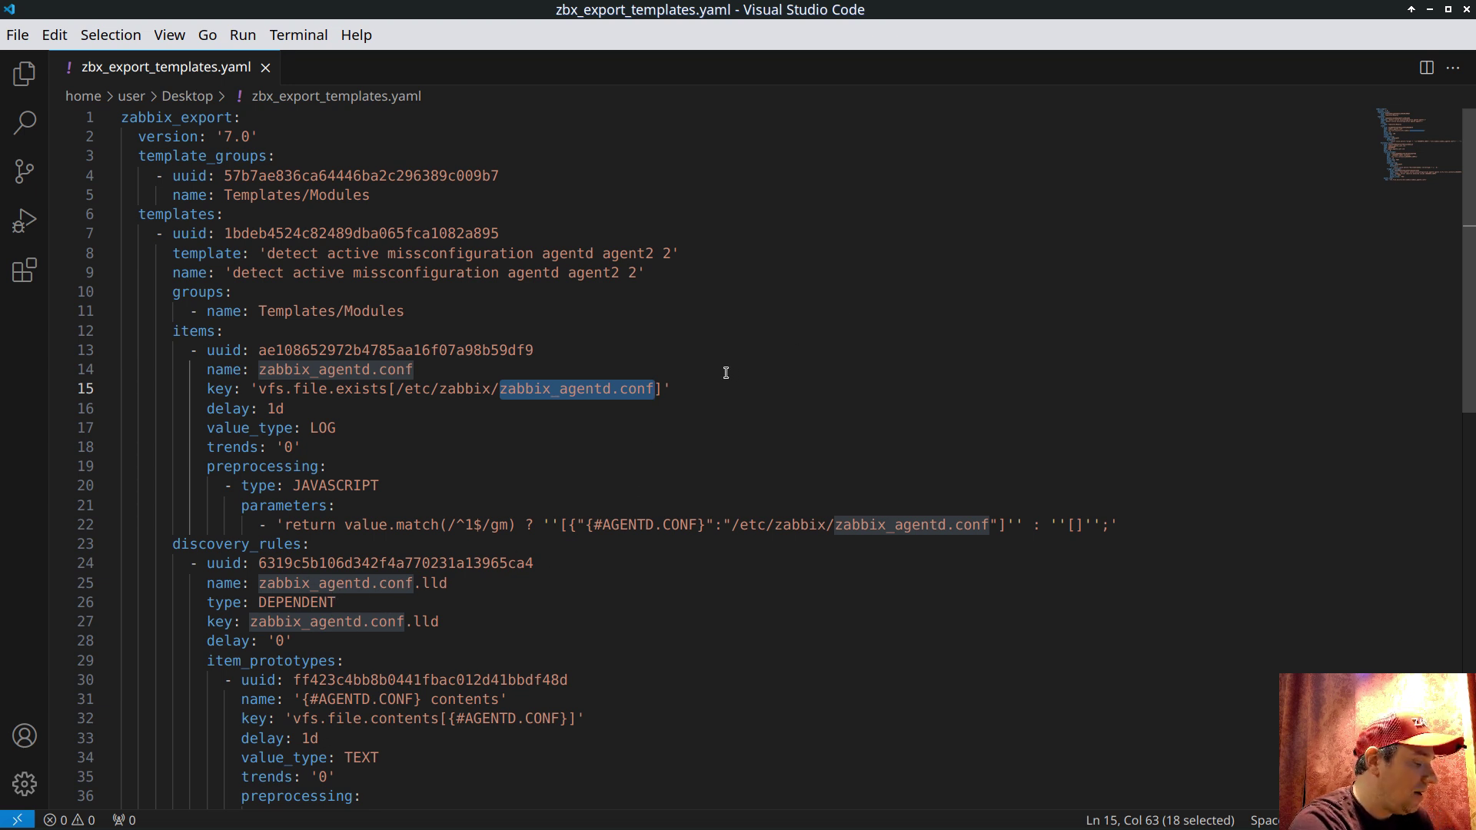
key(ctrl+h)
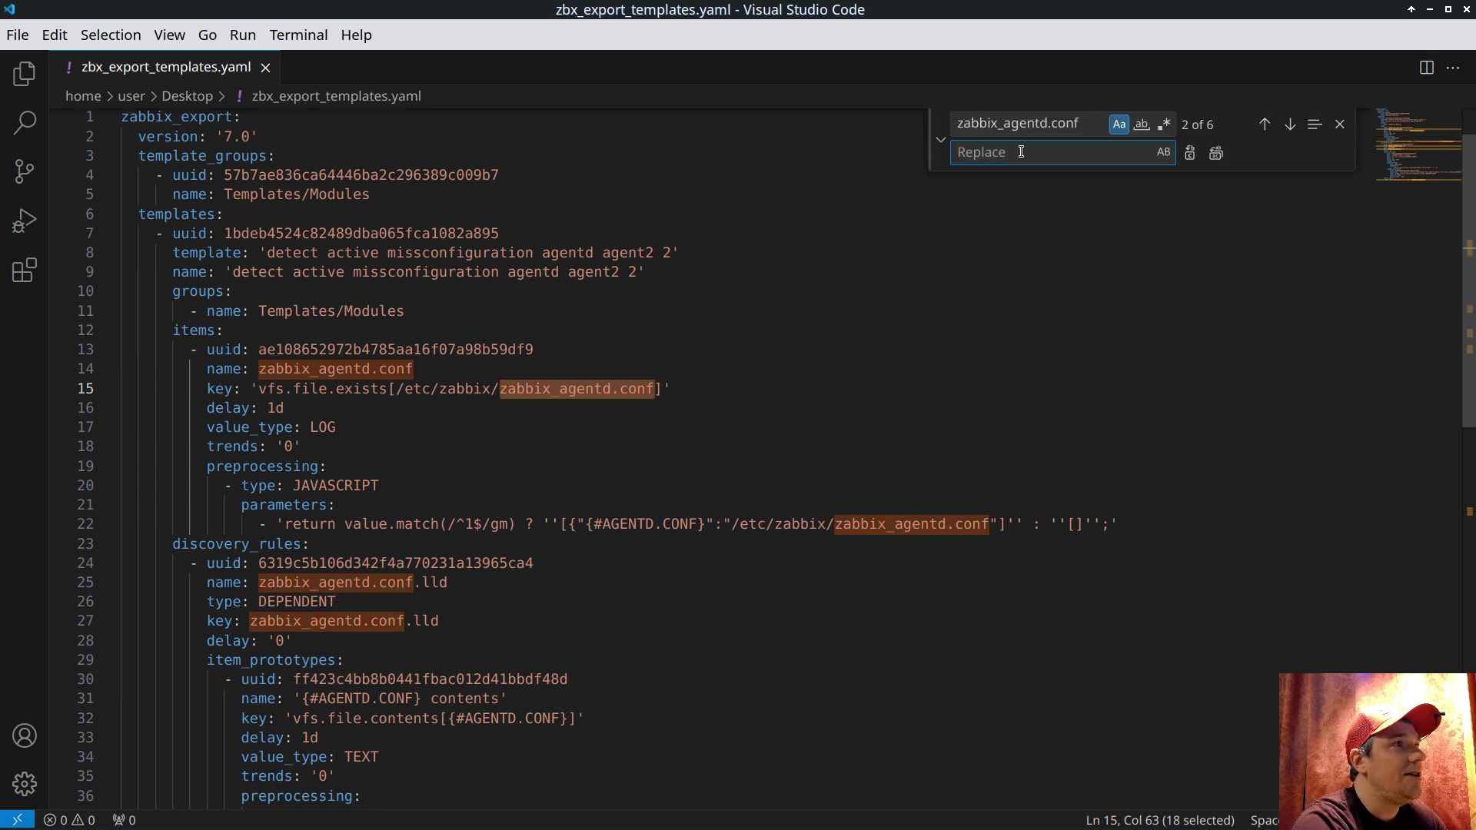
click(1040, 121)
key(ctrl+a)
key(ctrl+c)
click(1022, 147)
key(ctrl+v)
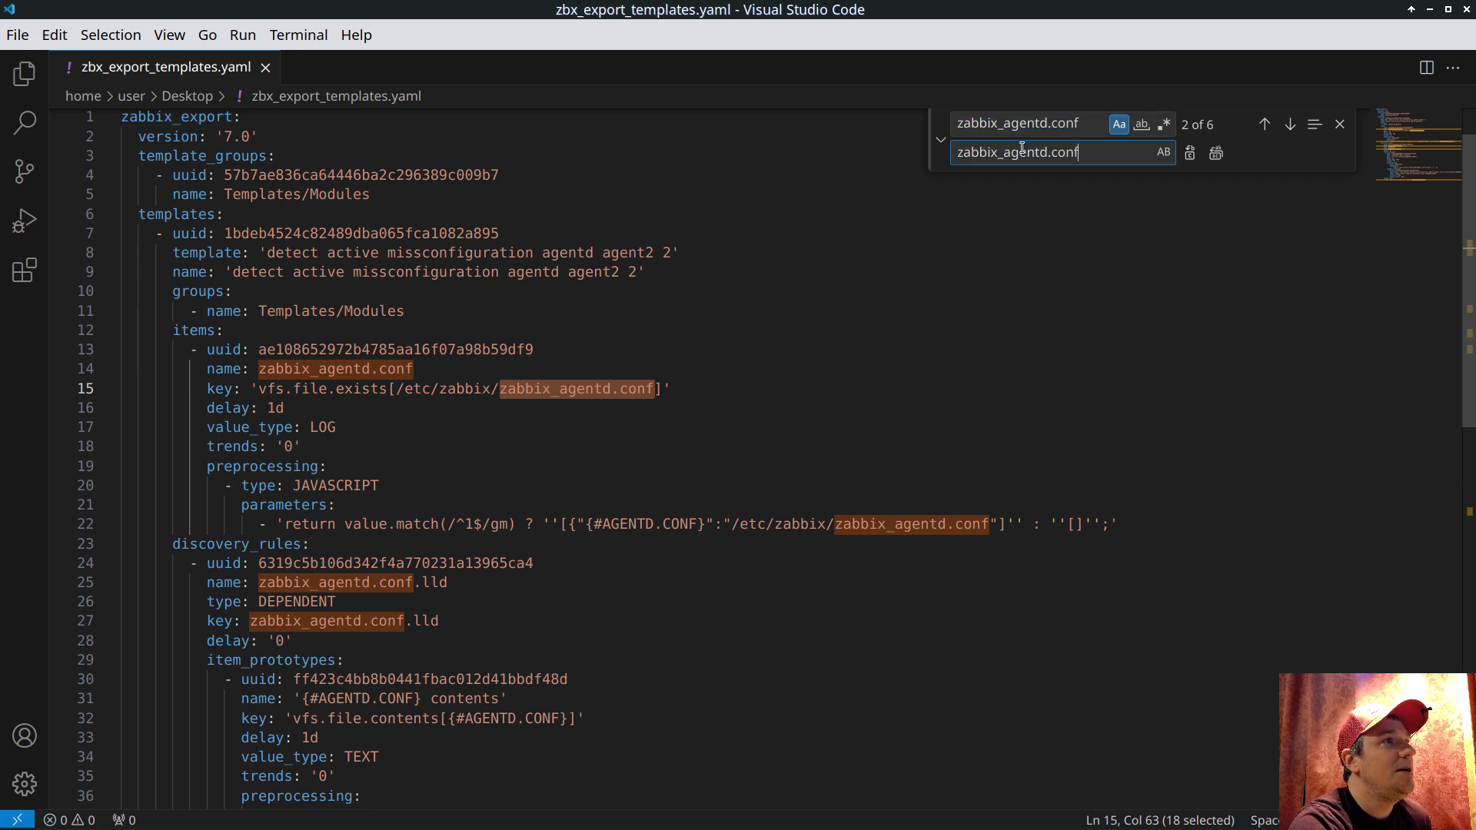
click(1048, 157)
key(BackSpace)
text(2)
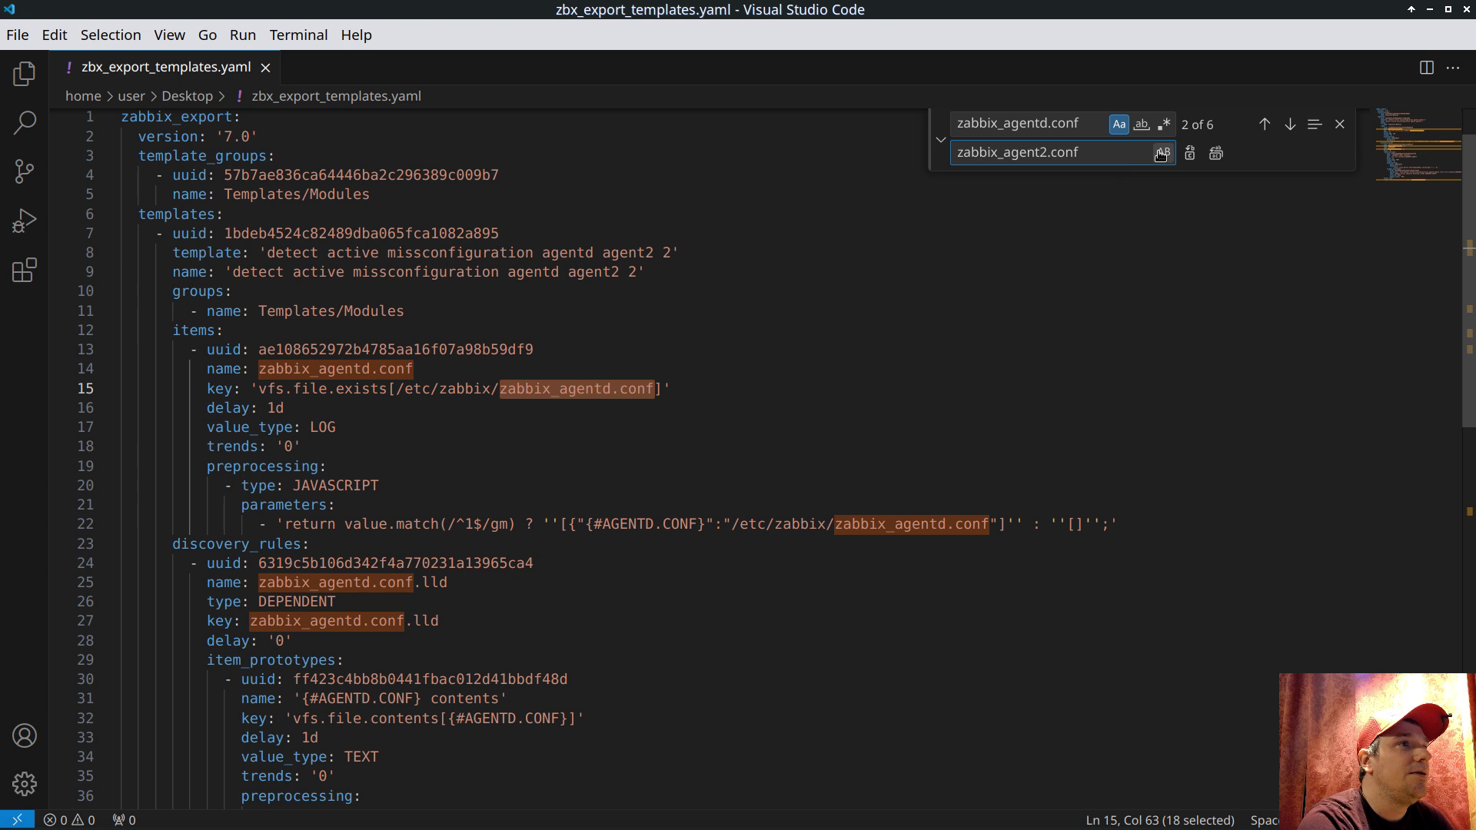
click(1216, 152)
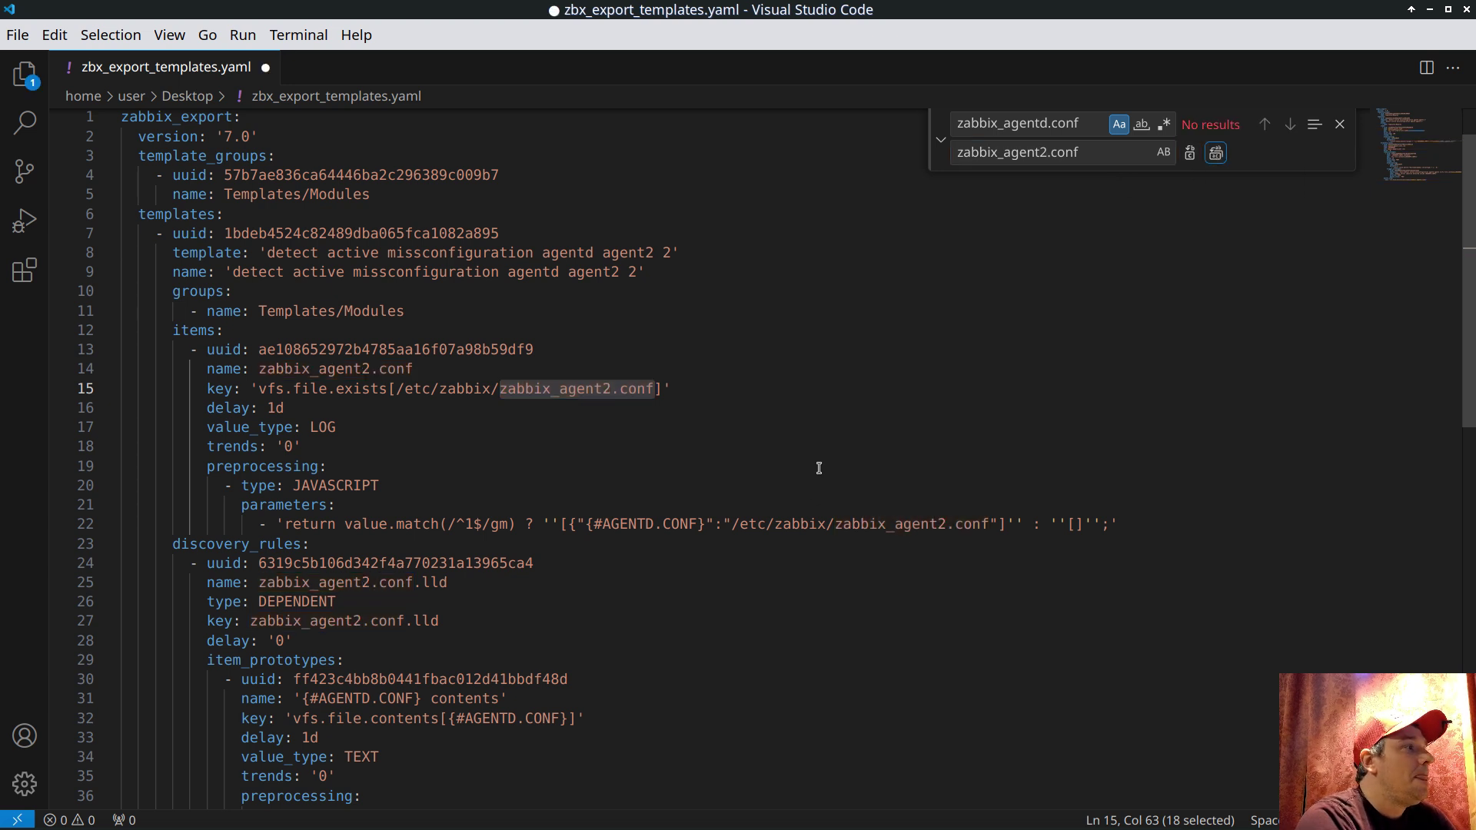
Step: Replace every {#AGENTD.CONF} macro in the YAML file with {#AGENT2.CONF}
drag(587, 523, 706, 524)
click(1094, 130)
key(ctrl+a)
key(ctrl+v)
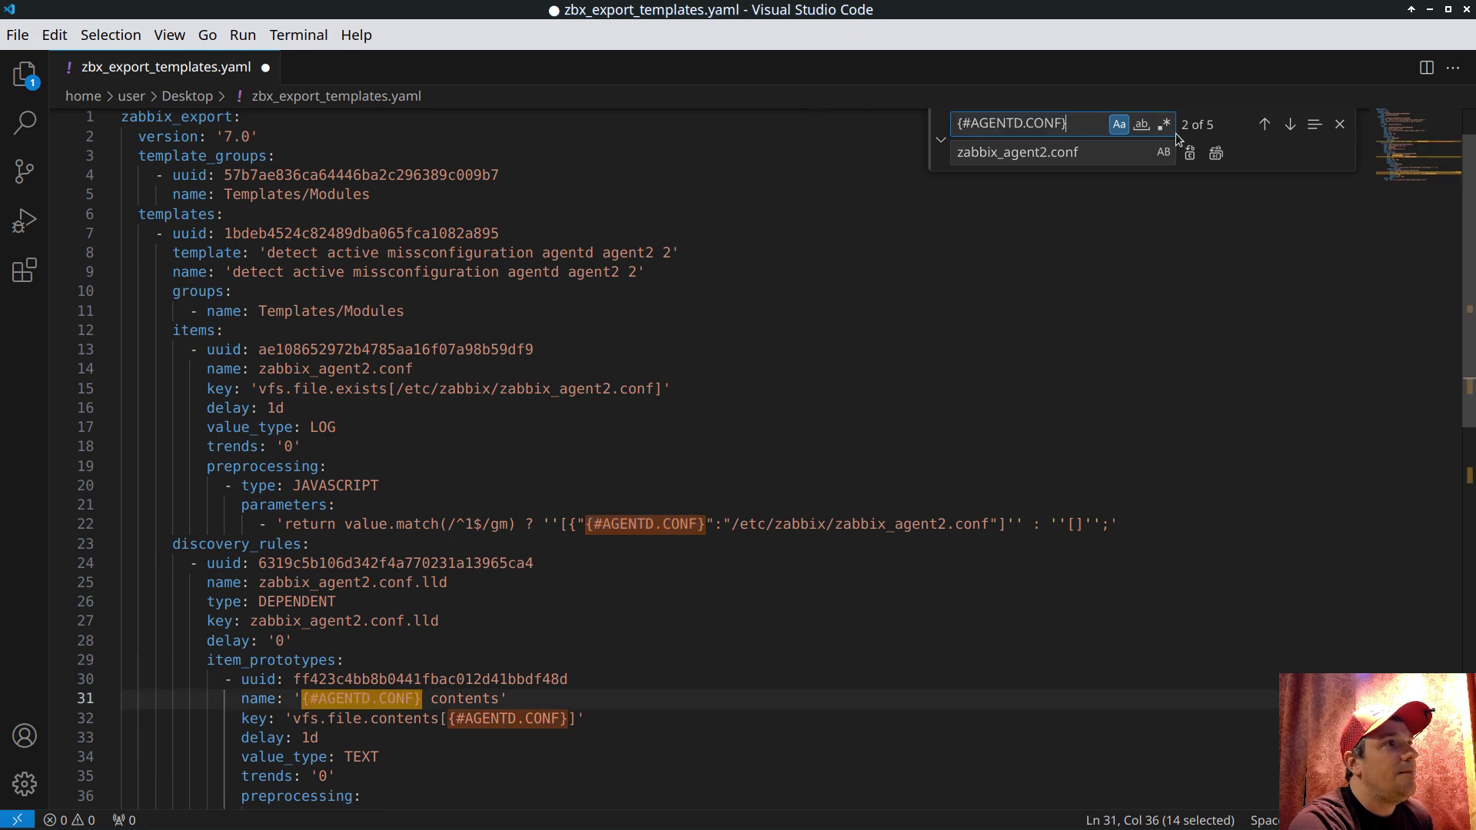
click(998, 147)
key(ctrl+a)
key(ctrl+v)
click(1023, 152)
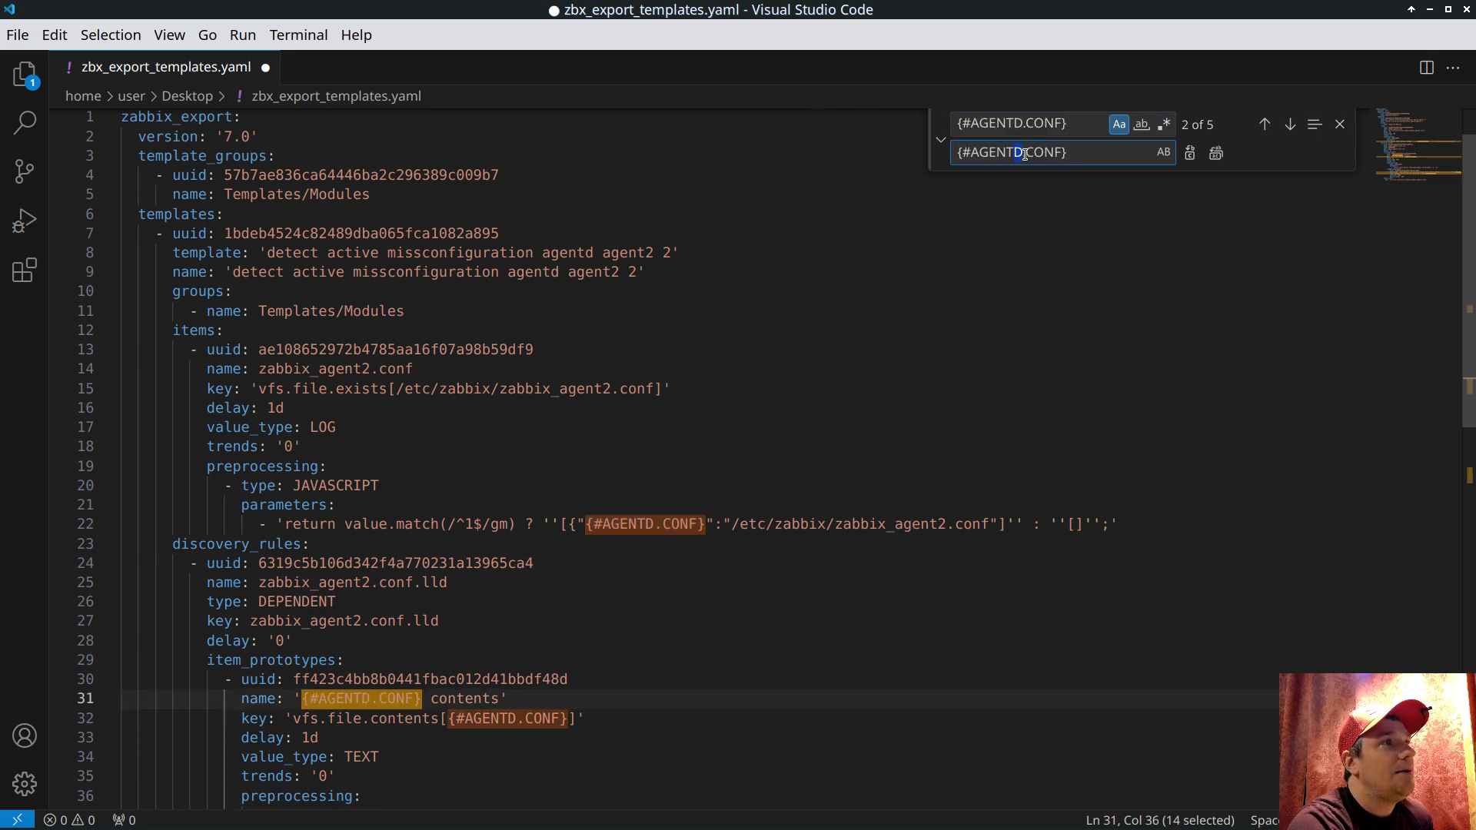
key(BackSpace)
text(2)
click(1216, 153)
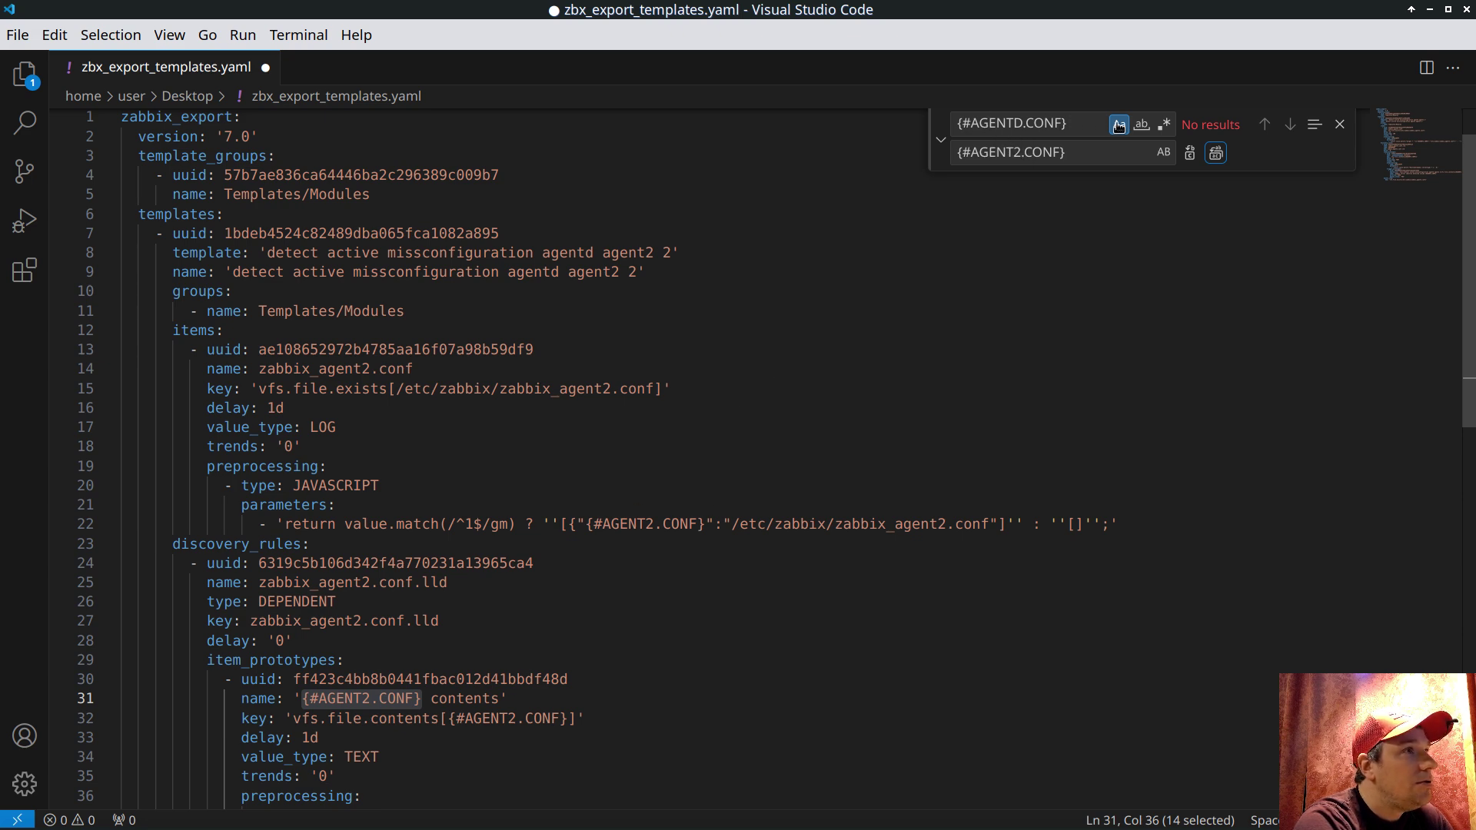
Step: Save the edited zbx_export_templates.yaml file
click(853, 364)
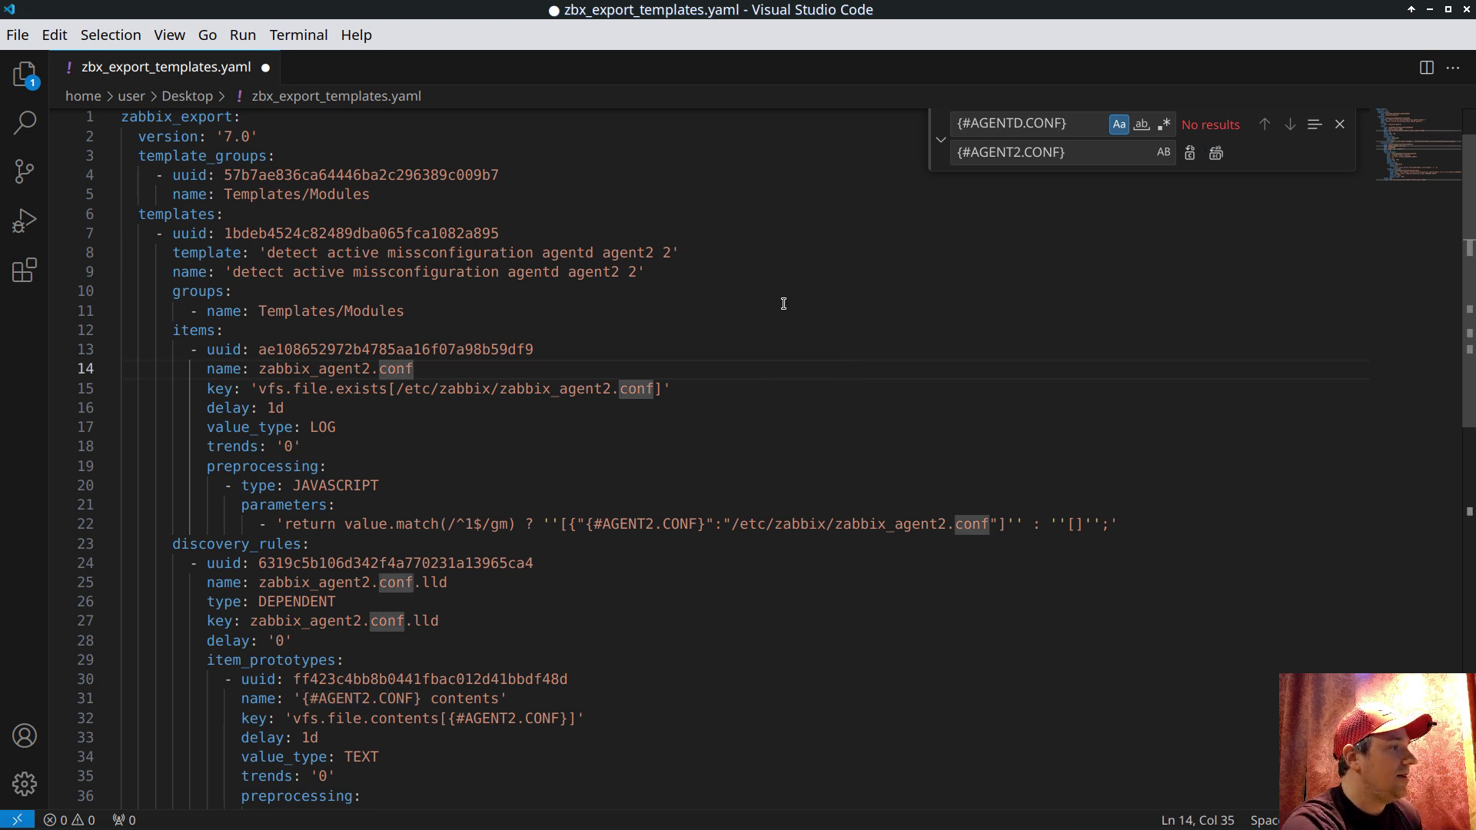
click(620, 313)
key(ctrl+s)
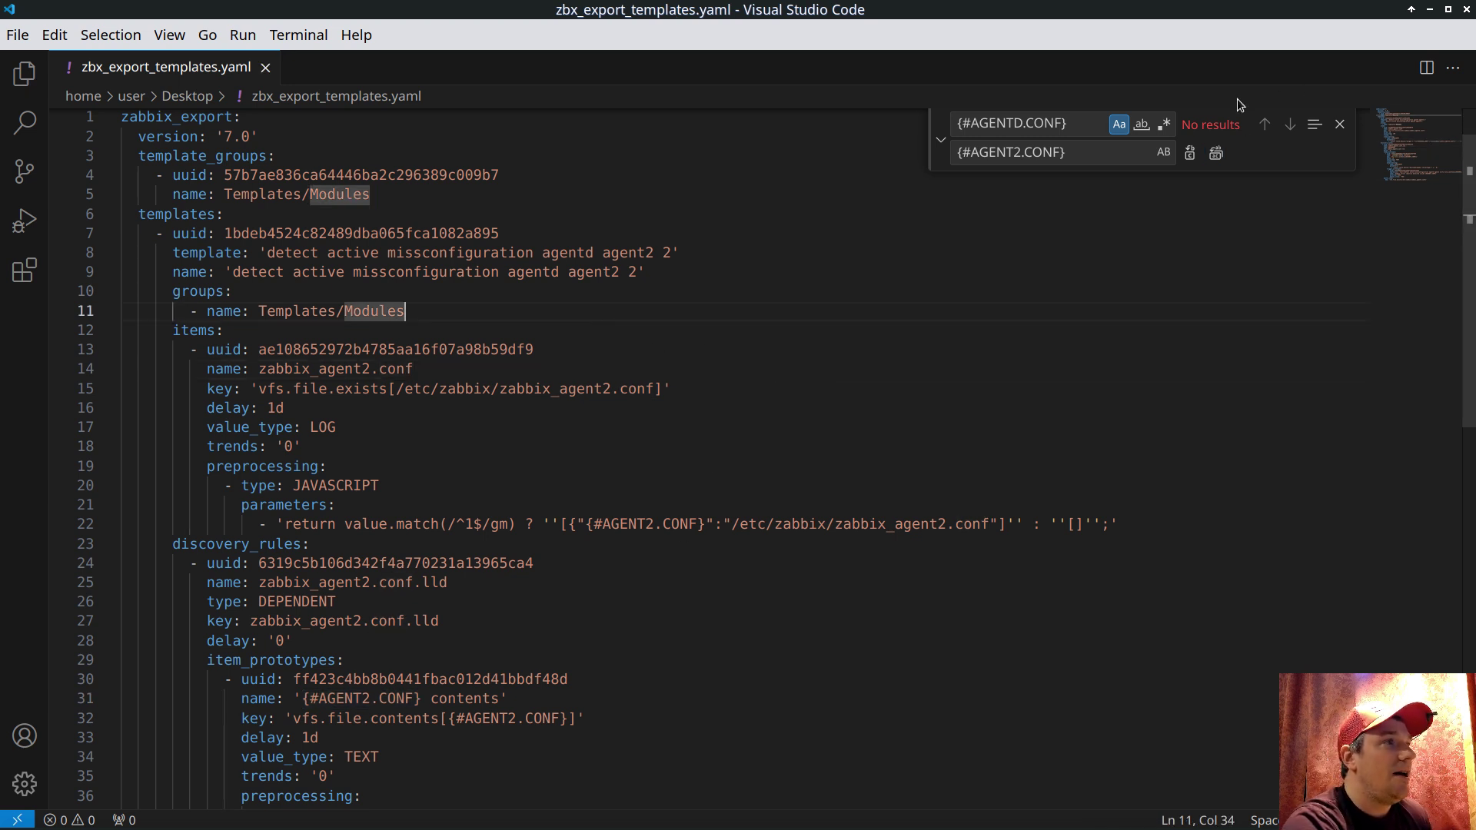
Step: Switch to the Zabbix browser window and submit the edited zbx_export_templates.yaml for template import with the default rules
key(alt+Tab)
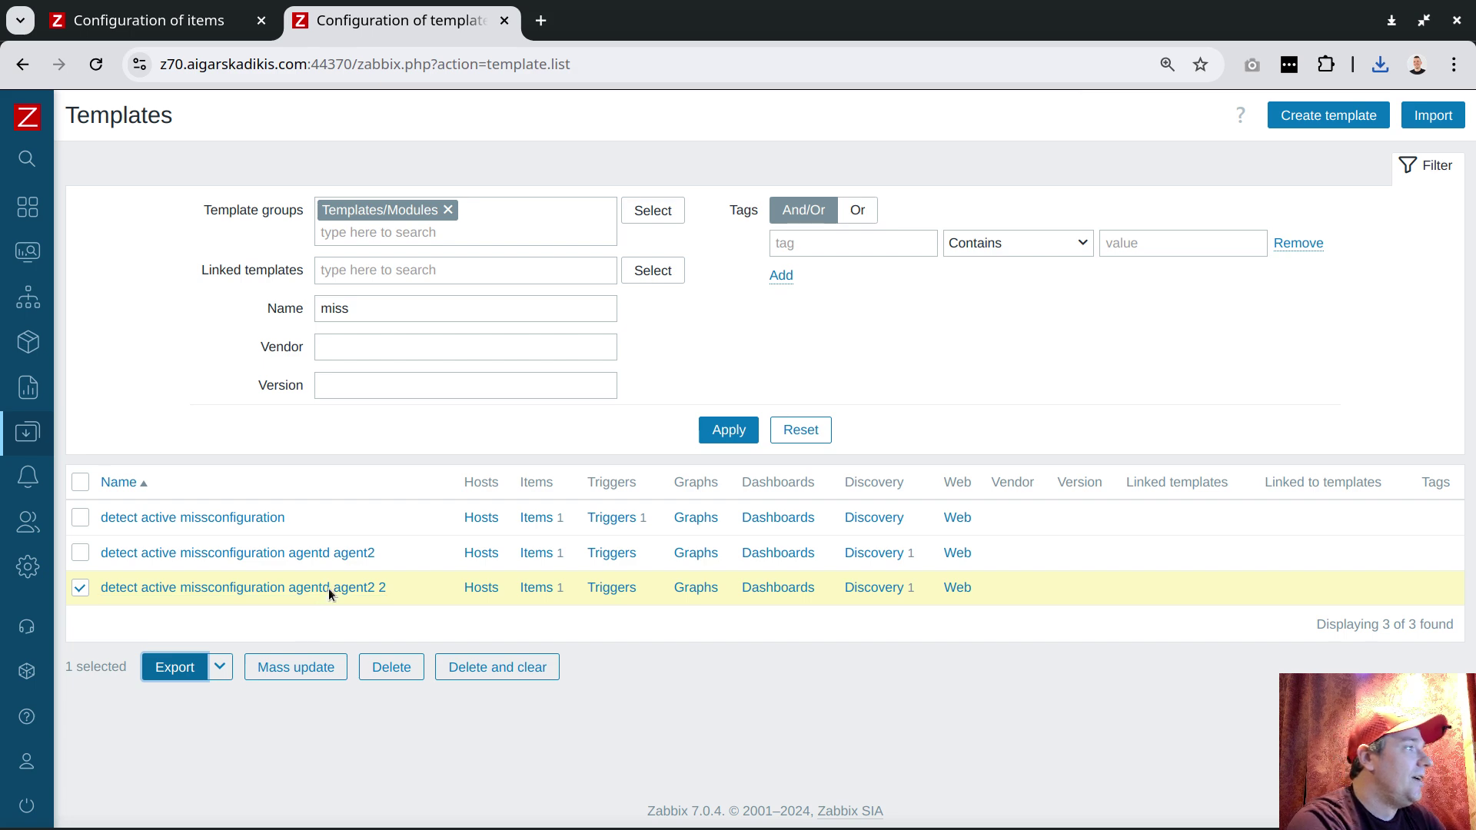
click(1424, 117)
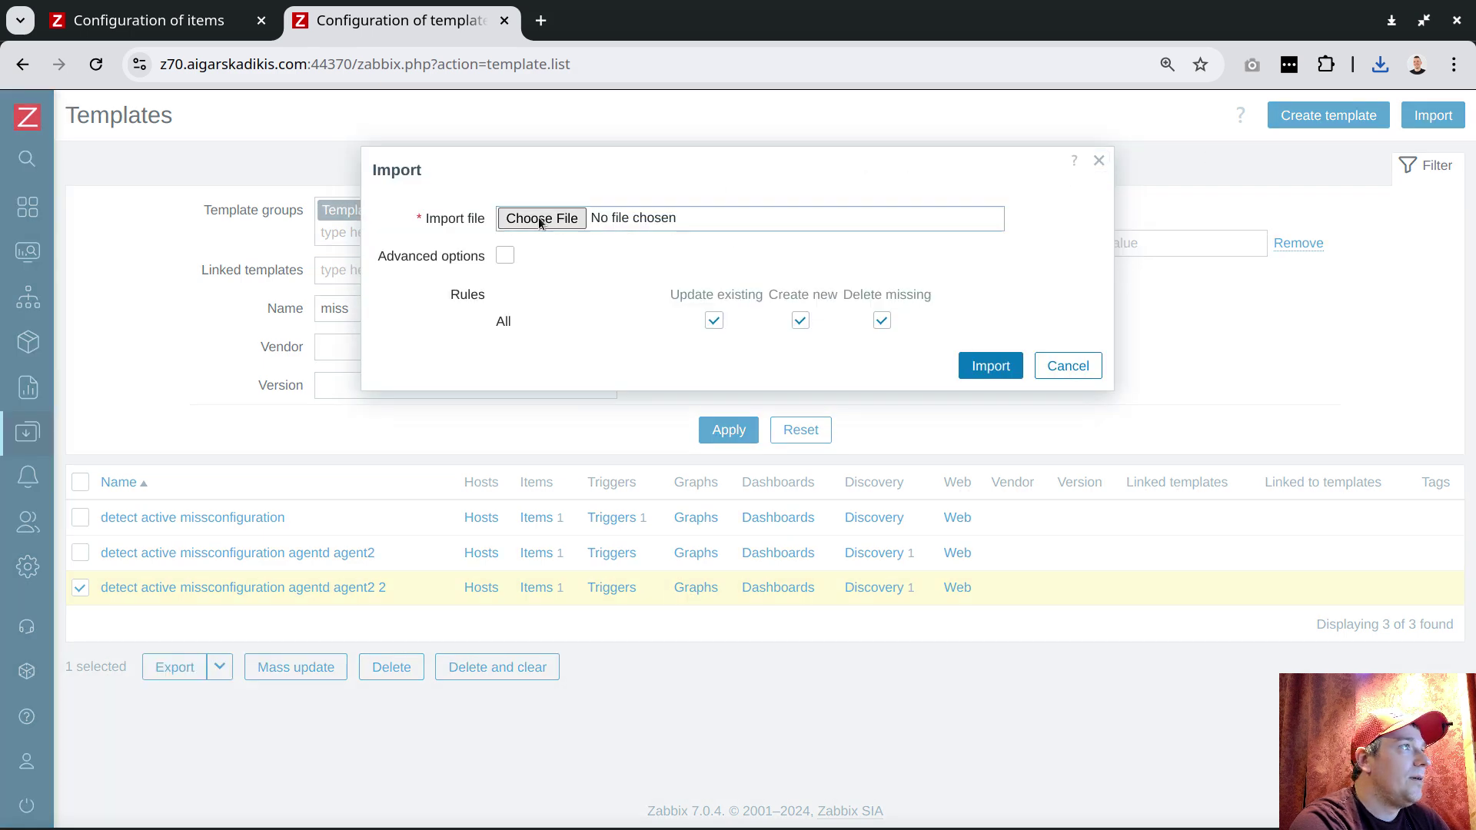
click(538, 218)
double_click(271, 103)
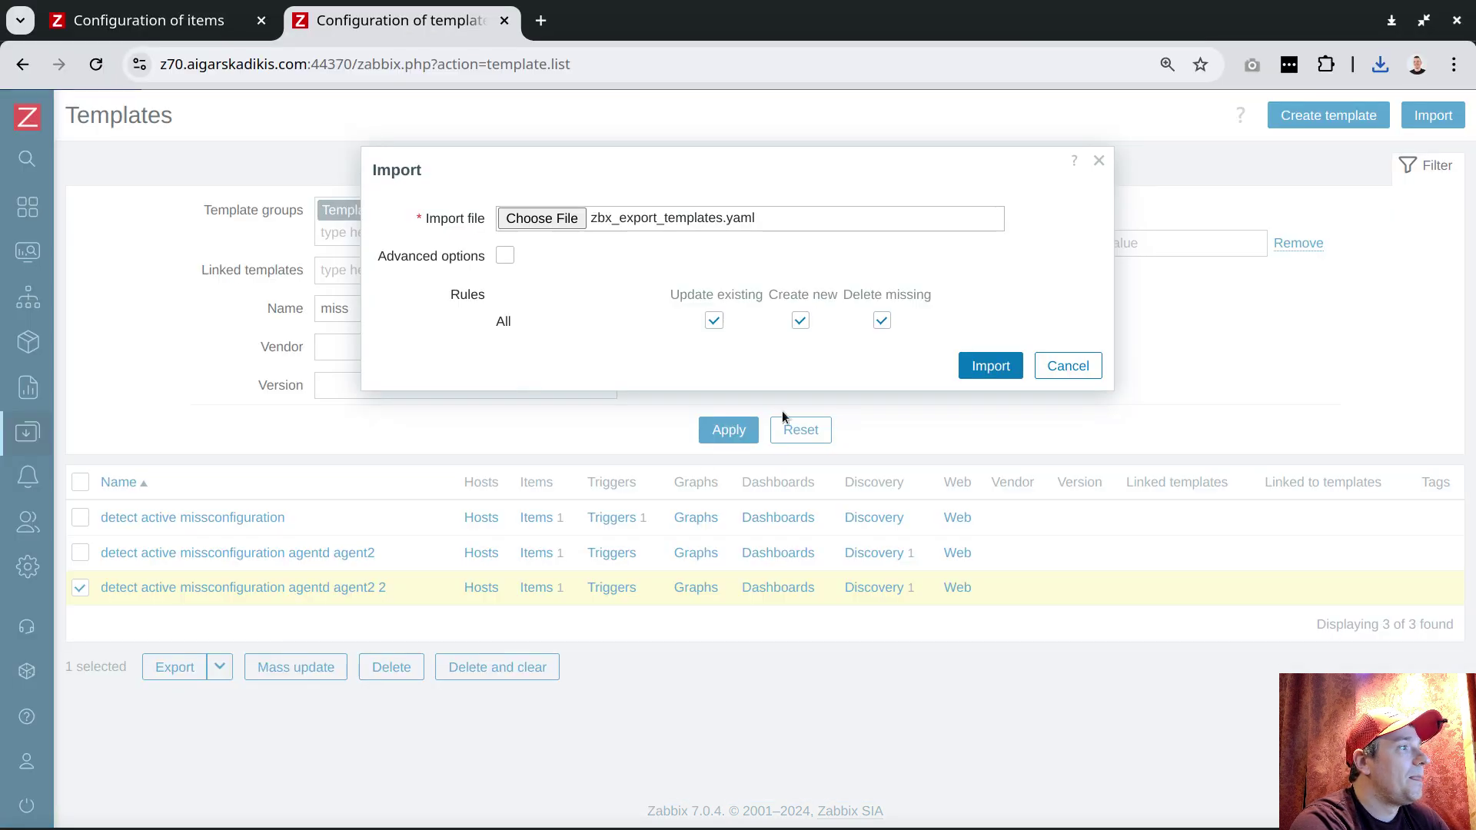
click(991, 366)
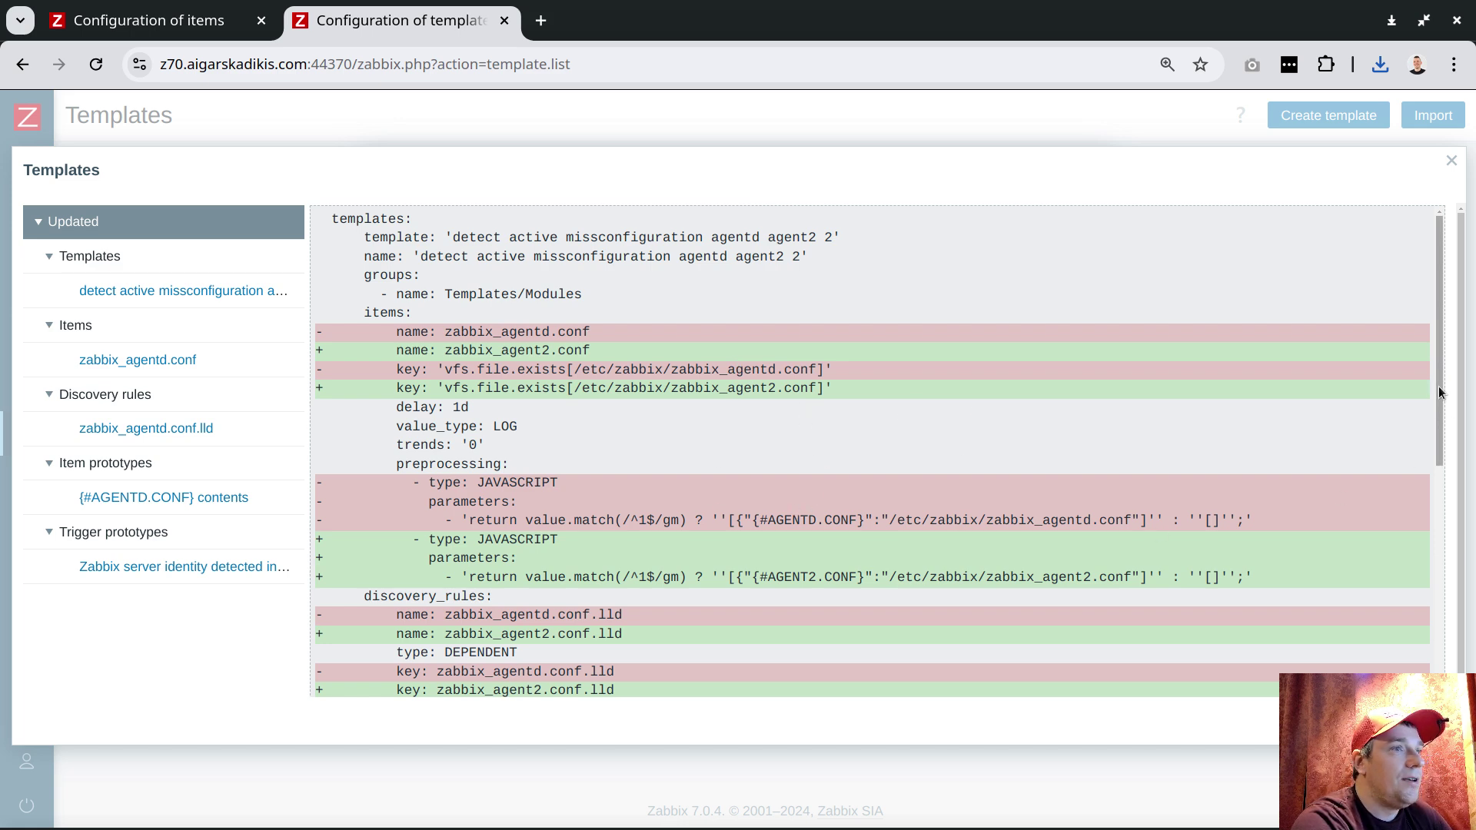
Step: Review the differences between the existing template and the YAML file down to the trigger prototypes, and confirm the import
drag(1438, 385, 1399, 660)
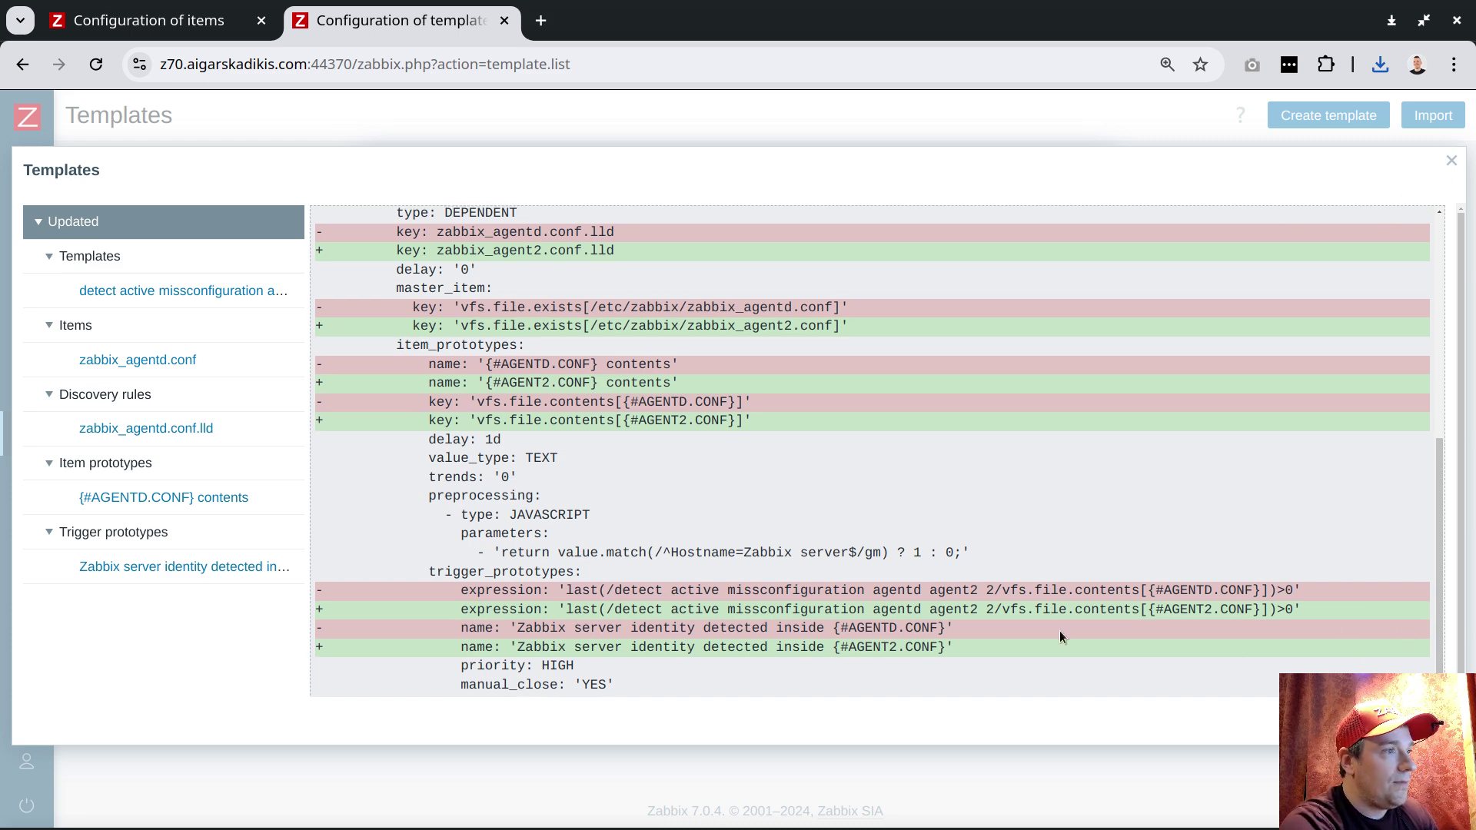
click(1396, 695)
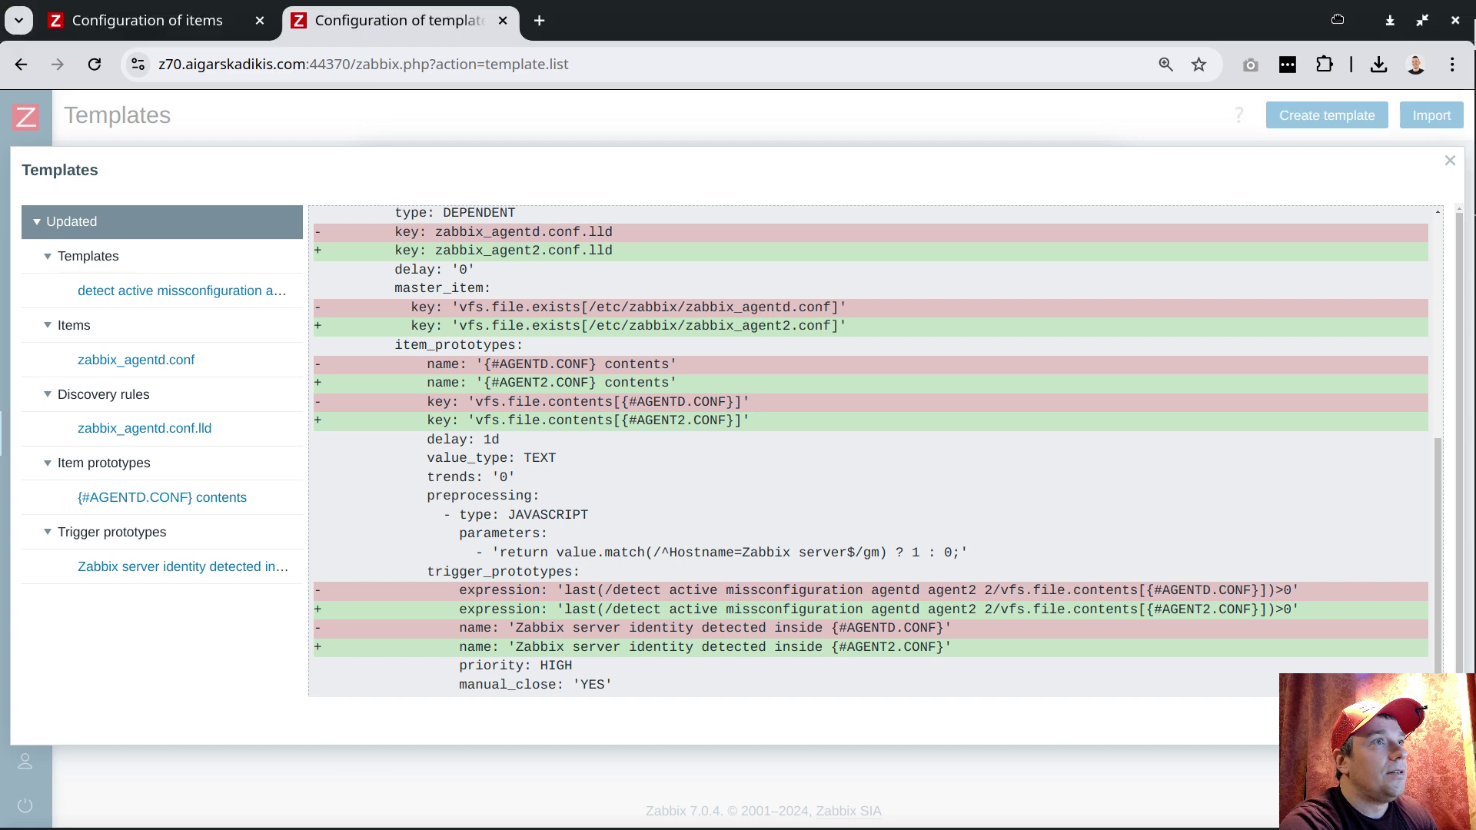
click(1419, 24)
click(1238, 742)
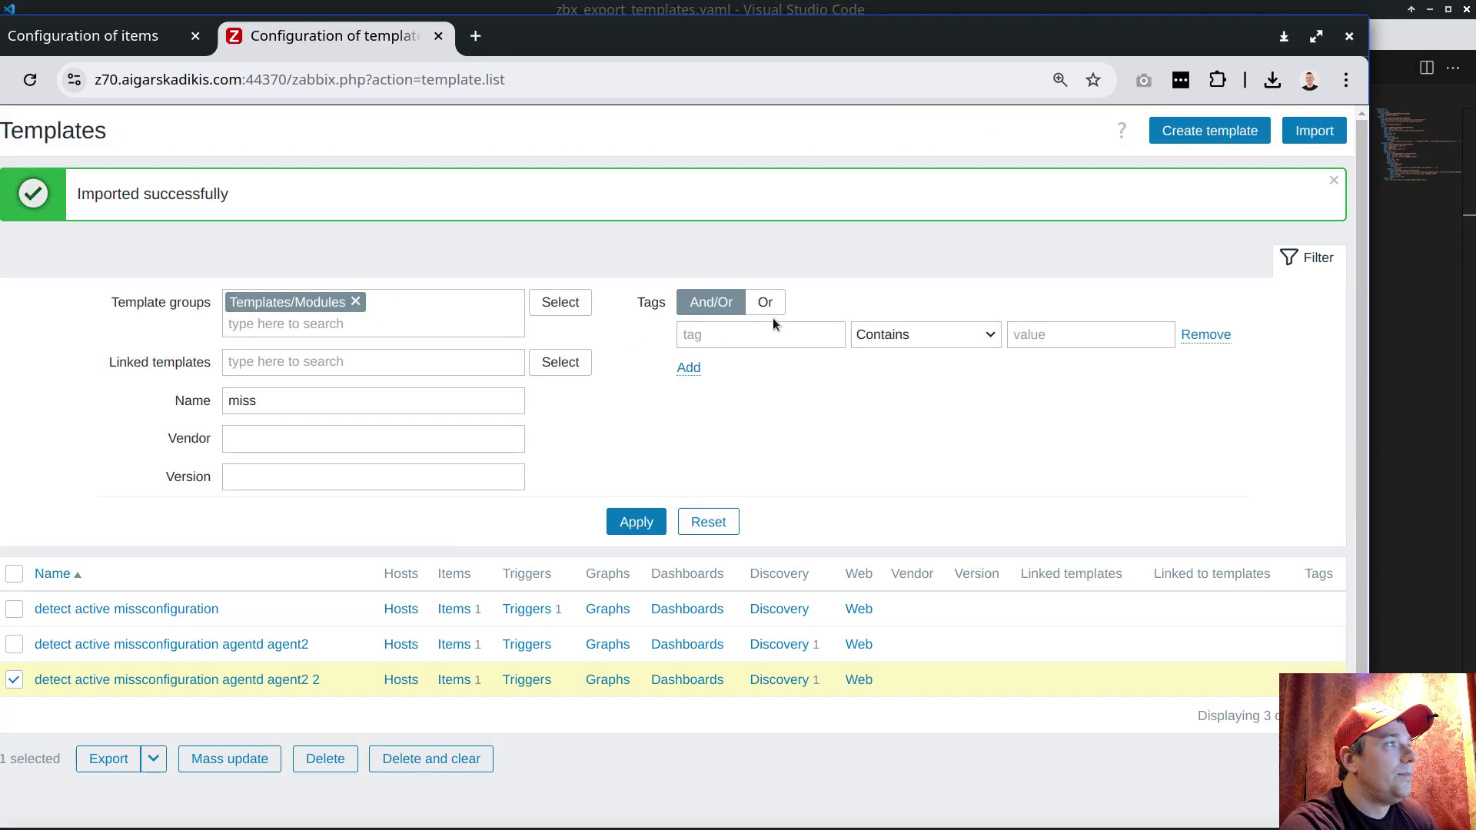
Step: Link the template "detect active missconfiguration agentd agent2 2" to "detect active missconfiguration agentd agent2" and save it
click(263, 645)
click(364, 354)
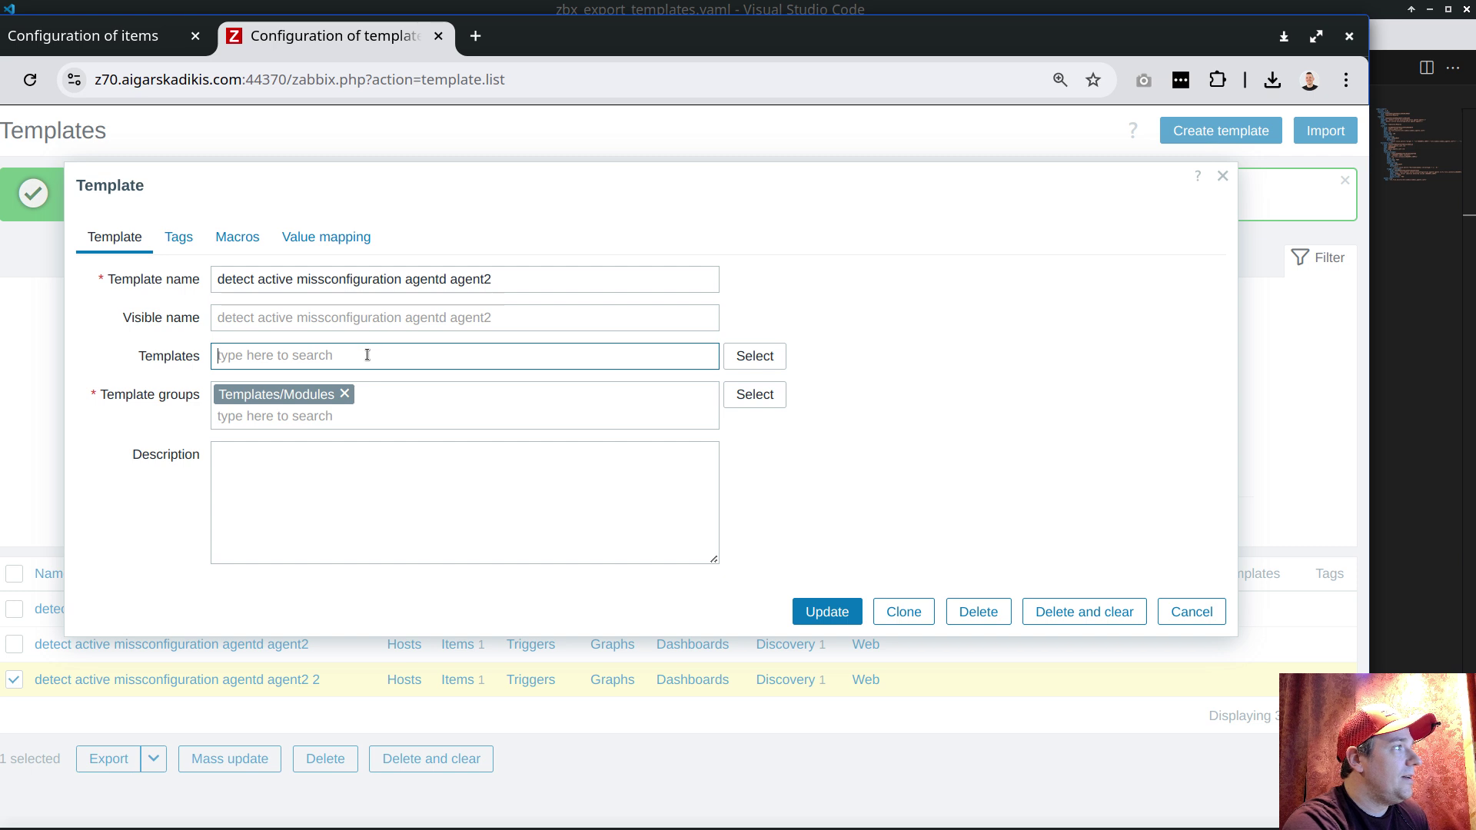
text(2 2)
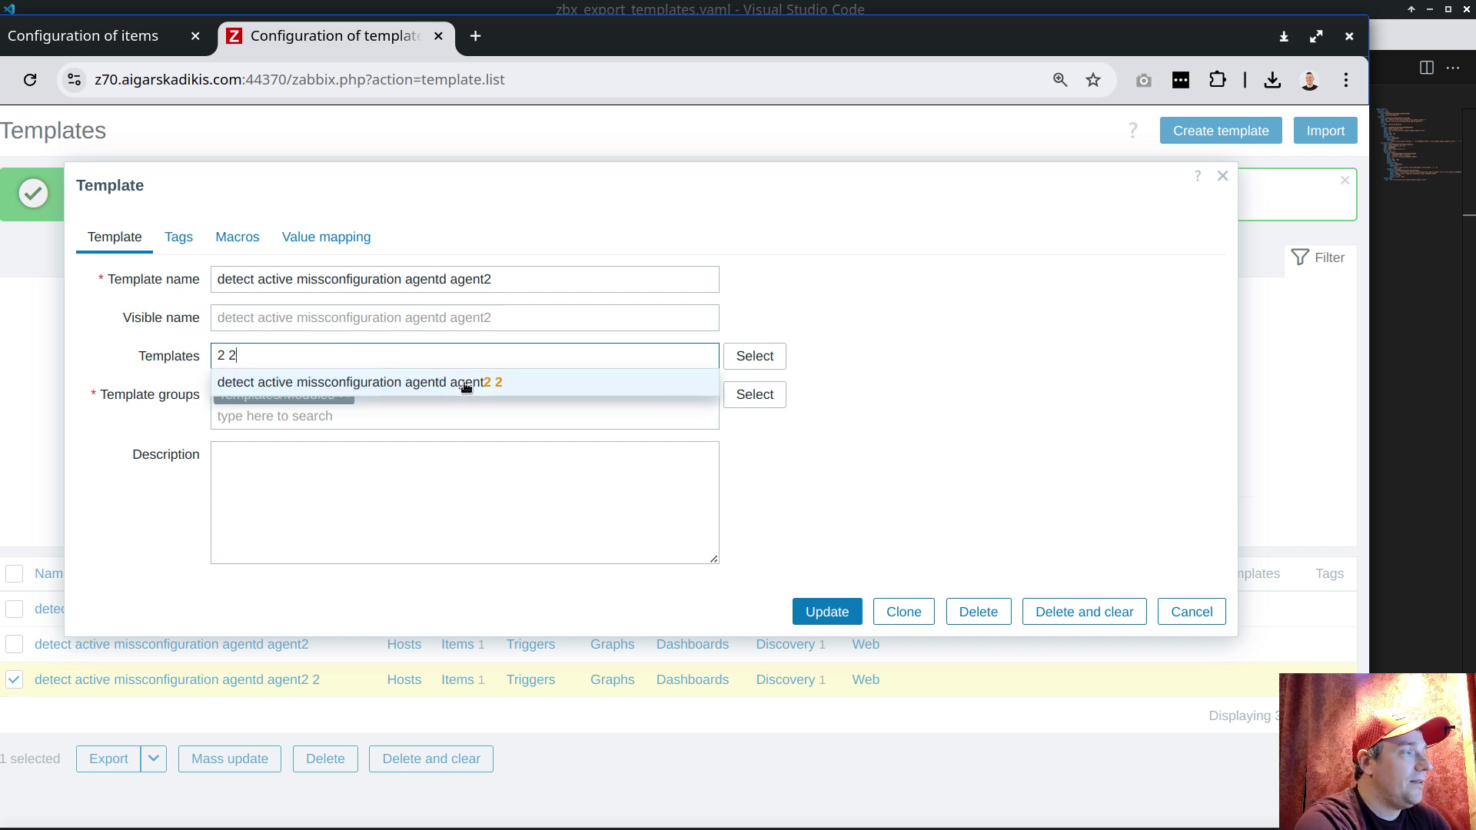
click(452, 383)
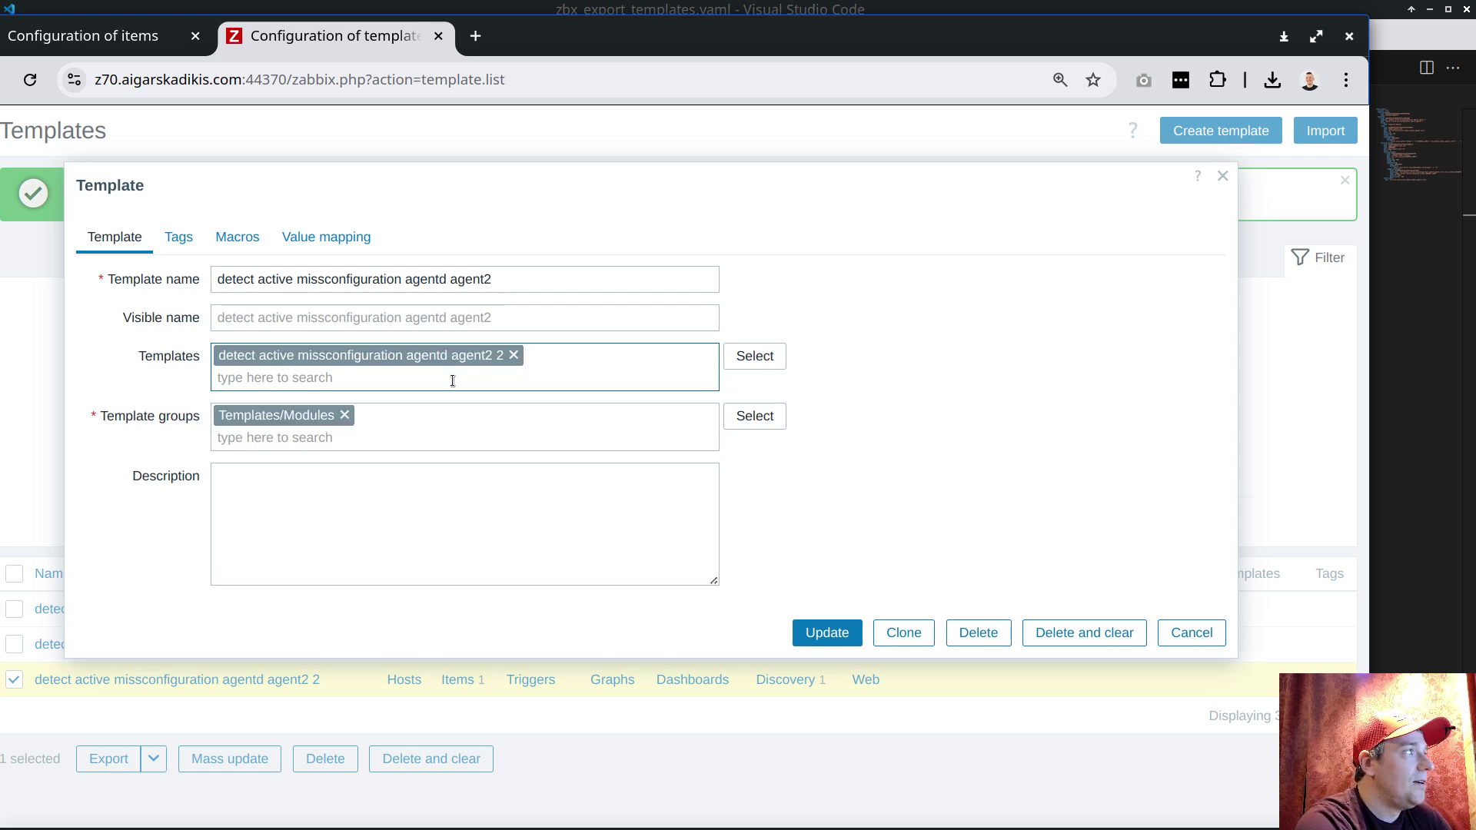
click(826, 613)
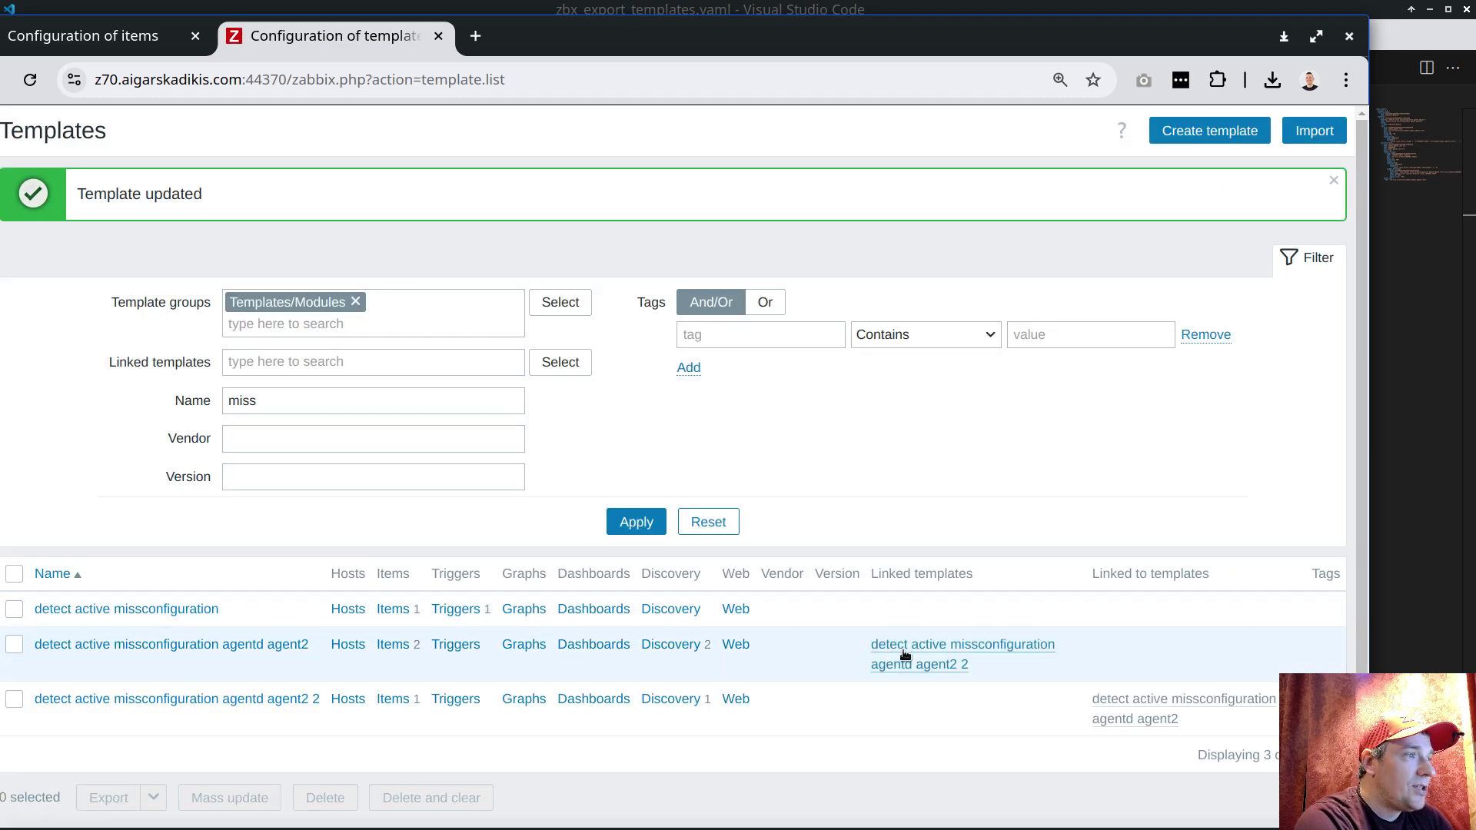
Step: Unlink "detect active missconfiguration agentd agent2 2" from "detect active missconfiguration agentd agent2" without clearing its entities, and save the template
click(273, 648)
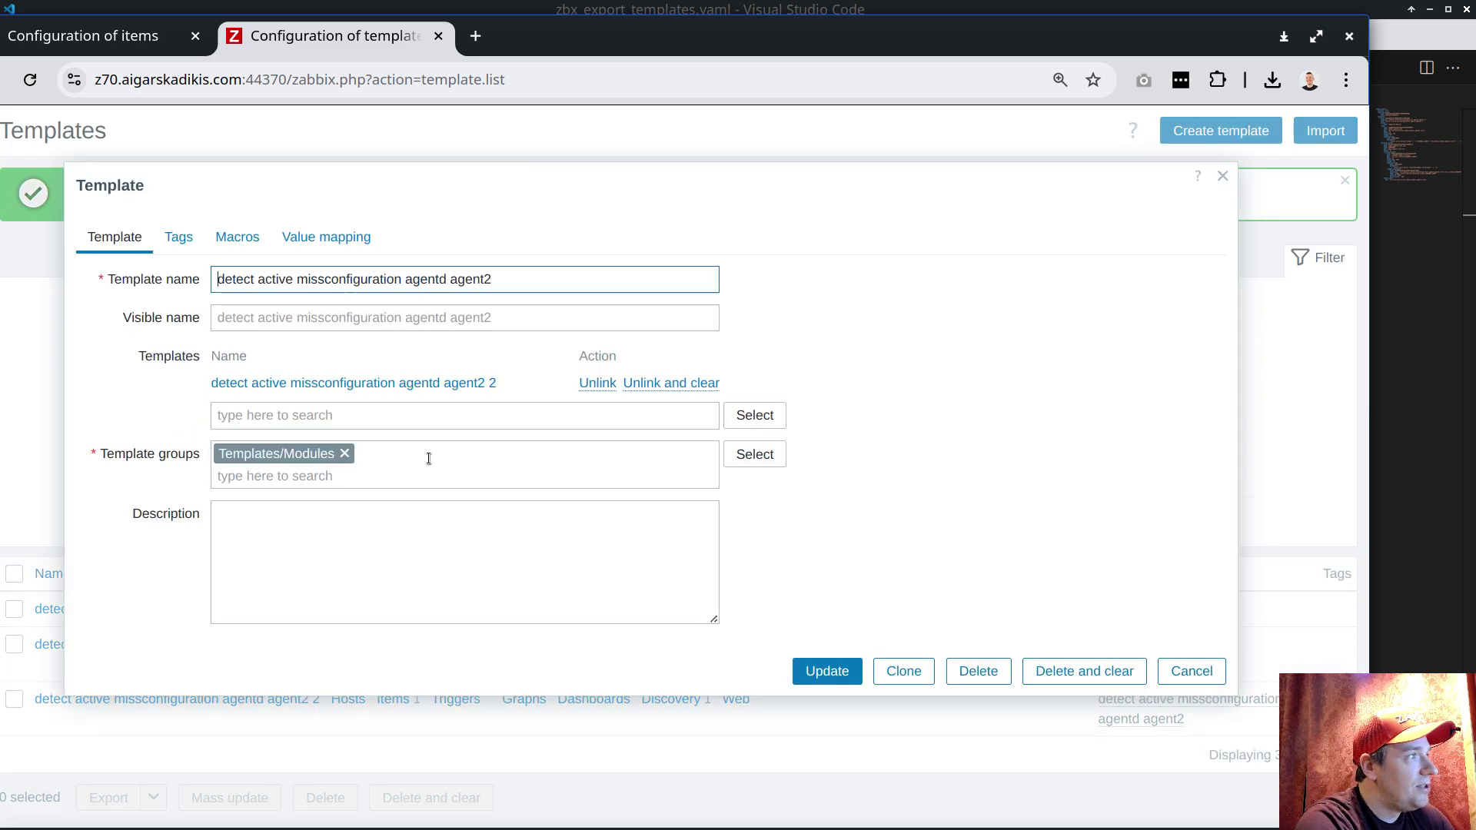
click(597, 383)
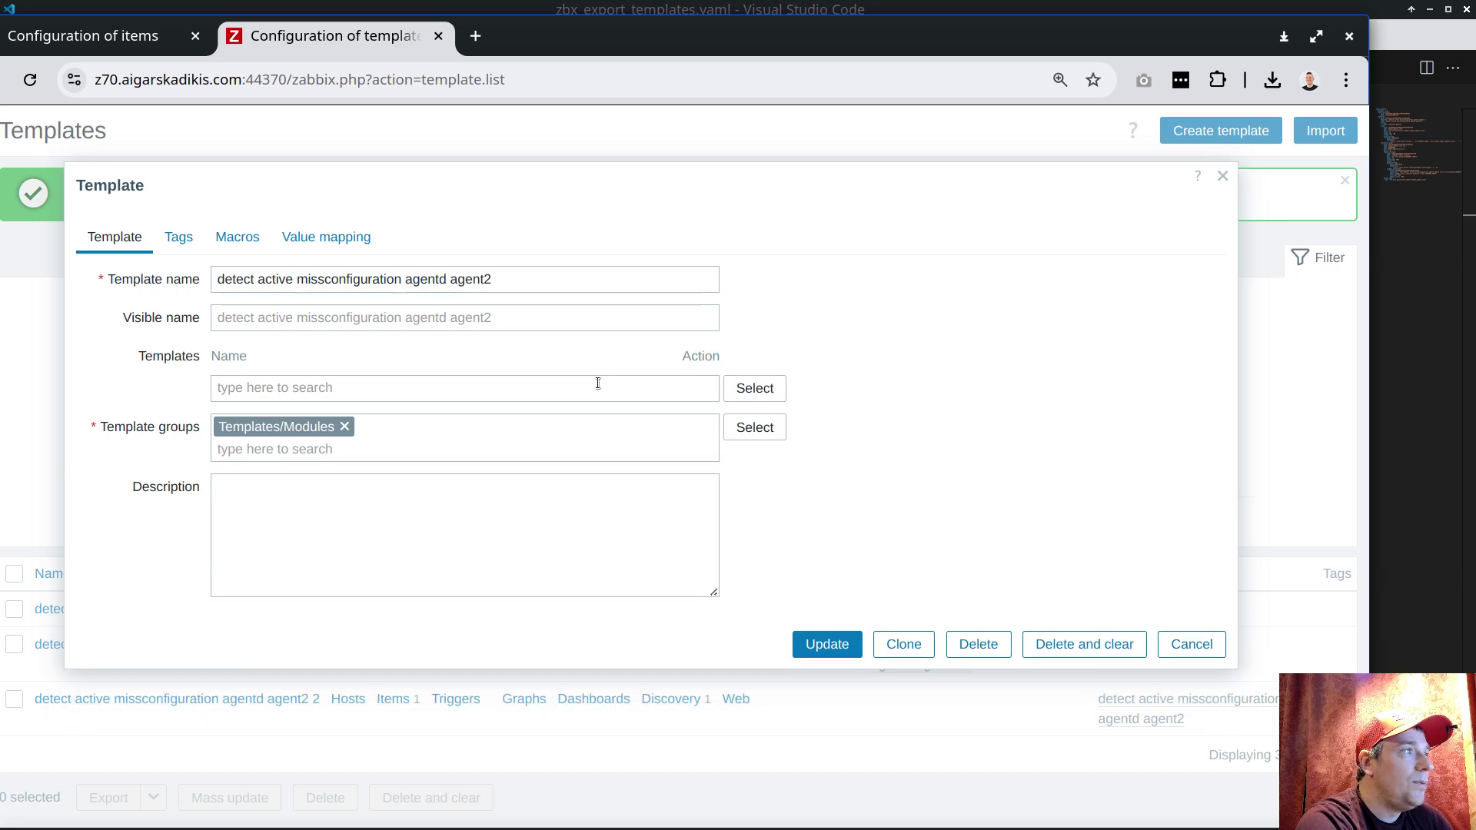
click(841, 647)
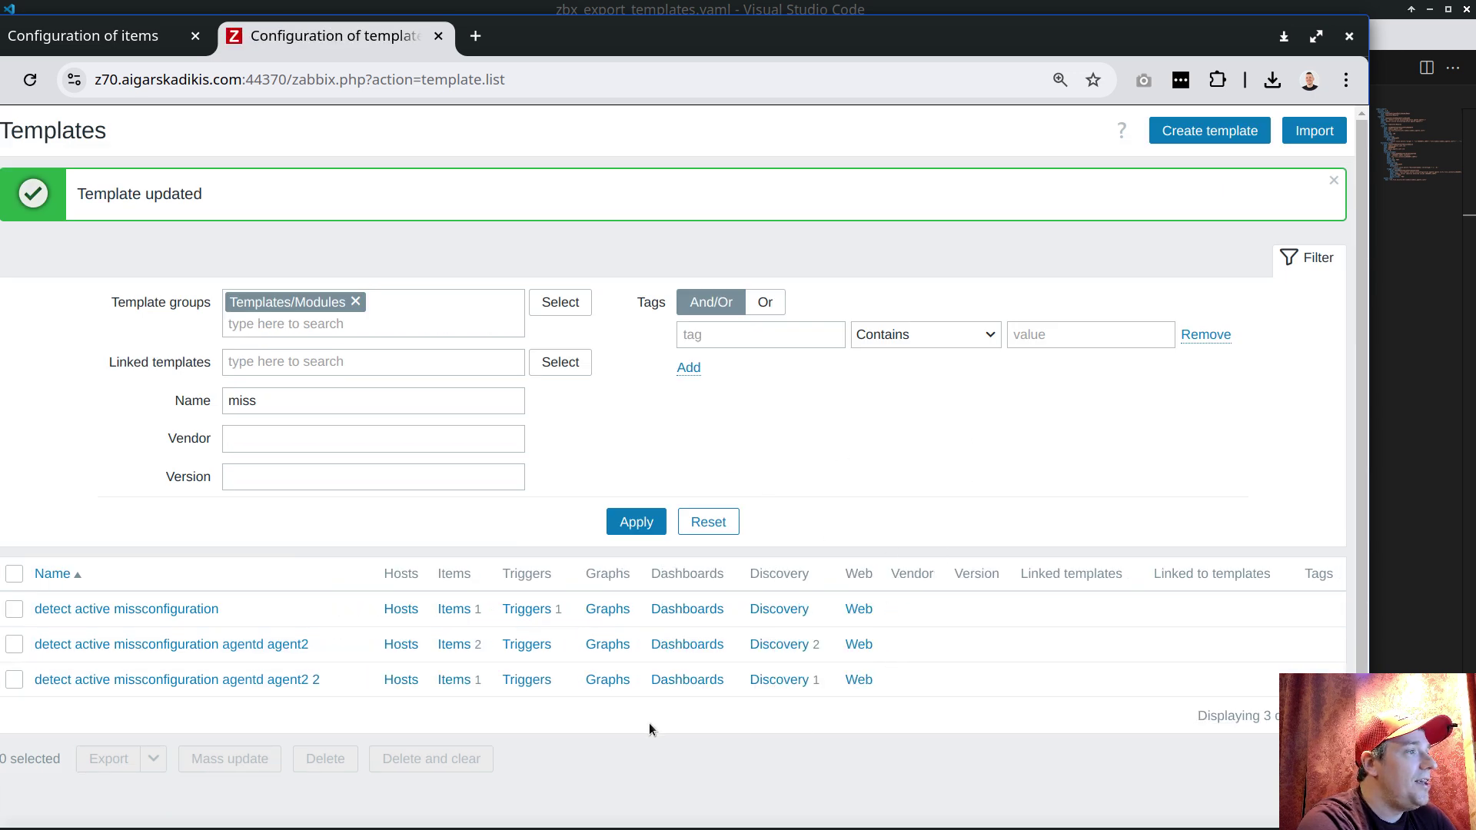
Step: Examine the item keys of "detect active missconfiguration agentd agent2" and the JavaScript preprocessing of its zabbix_agent2.conf item
drag(310, 648, 30, 648)
click(449, 649)
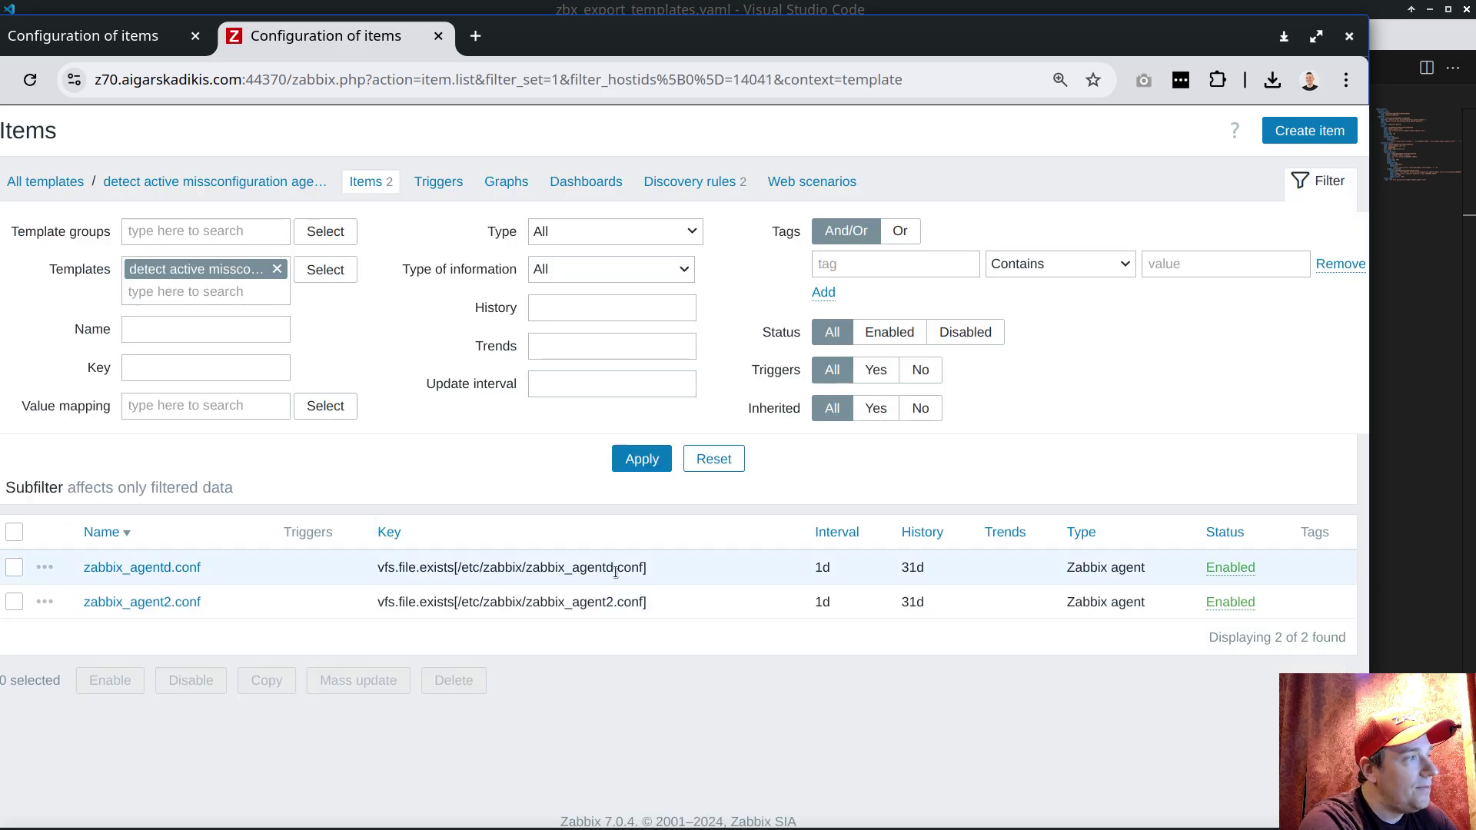
drag(531, 567, 611, 568)
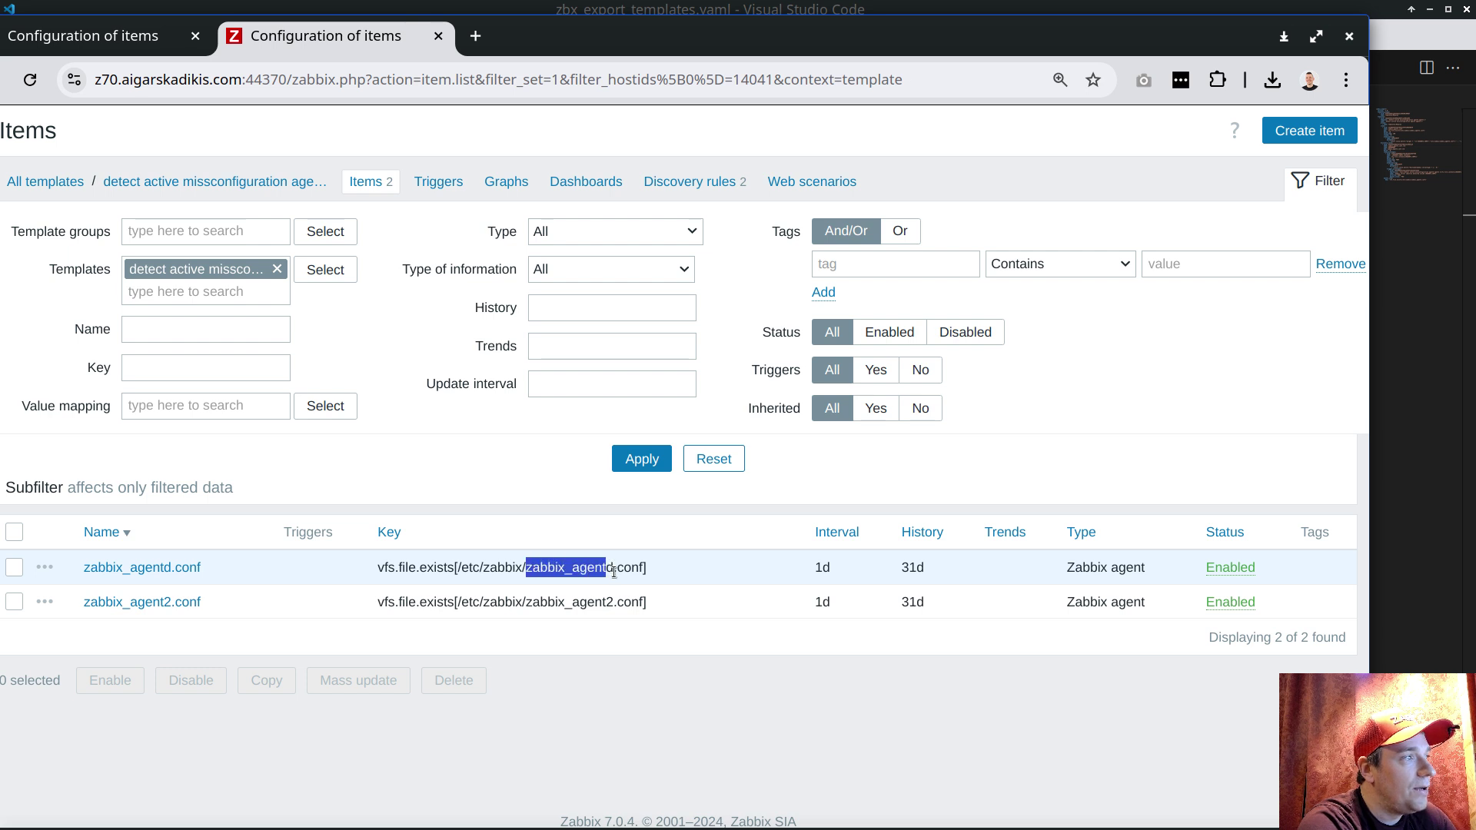
drag(523, 601, 623, 603)
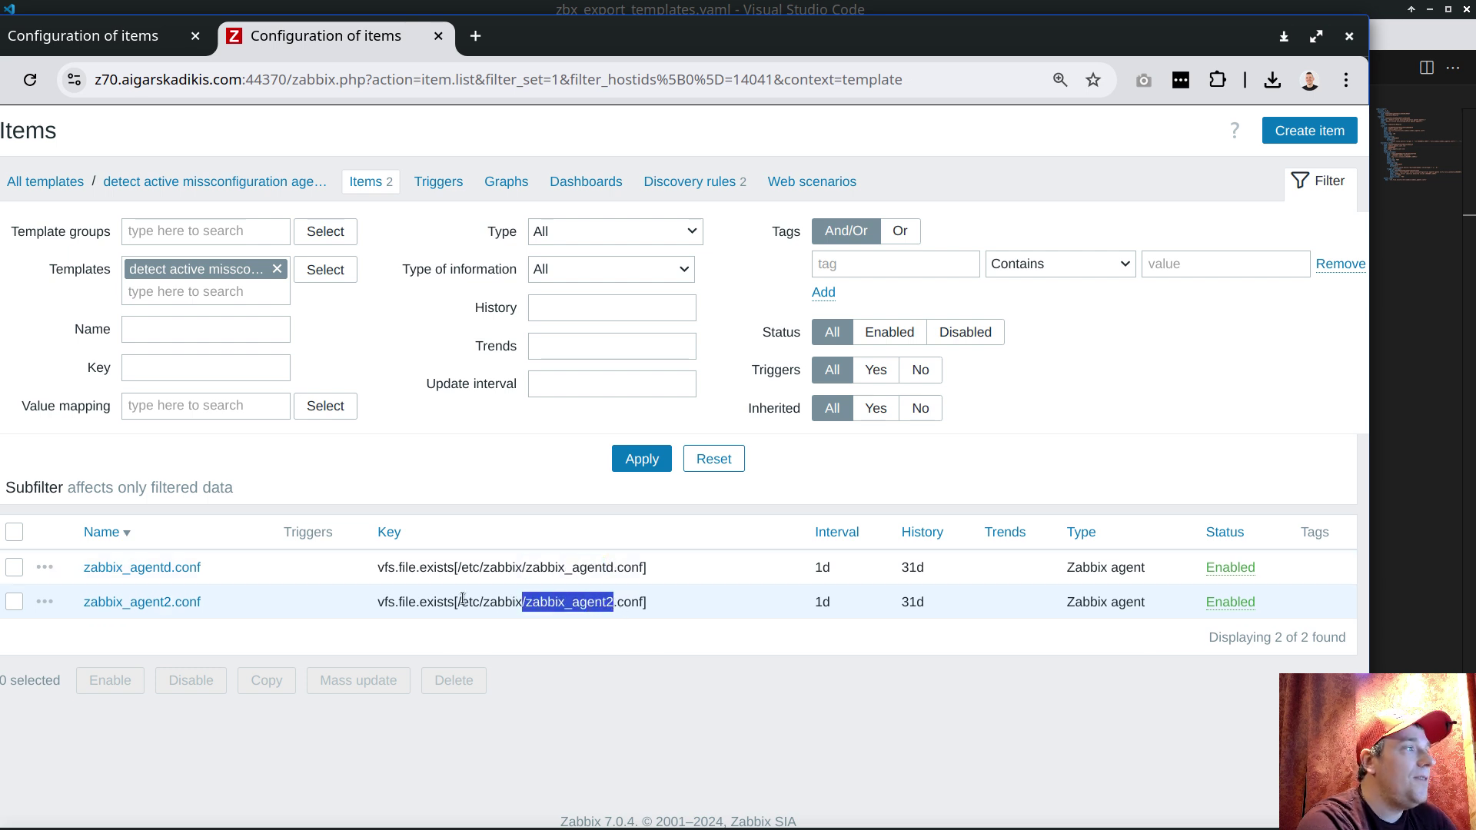
click(177, 603)
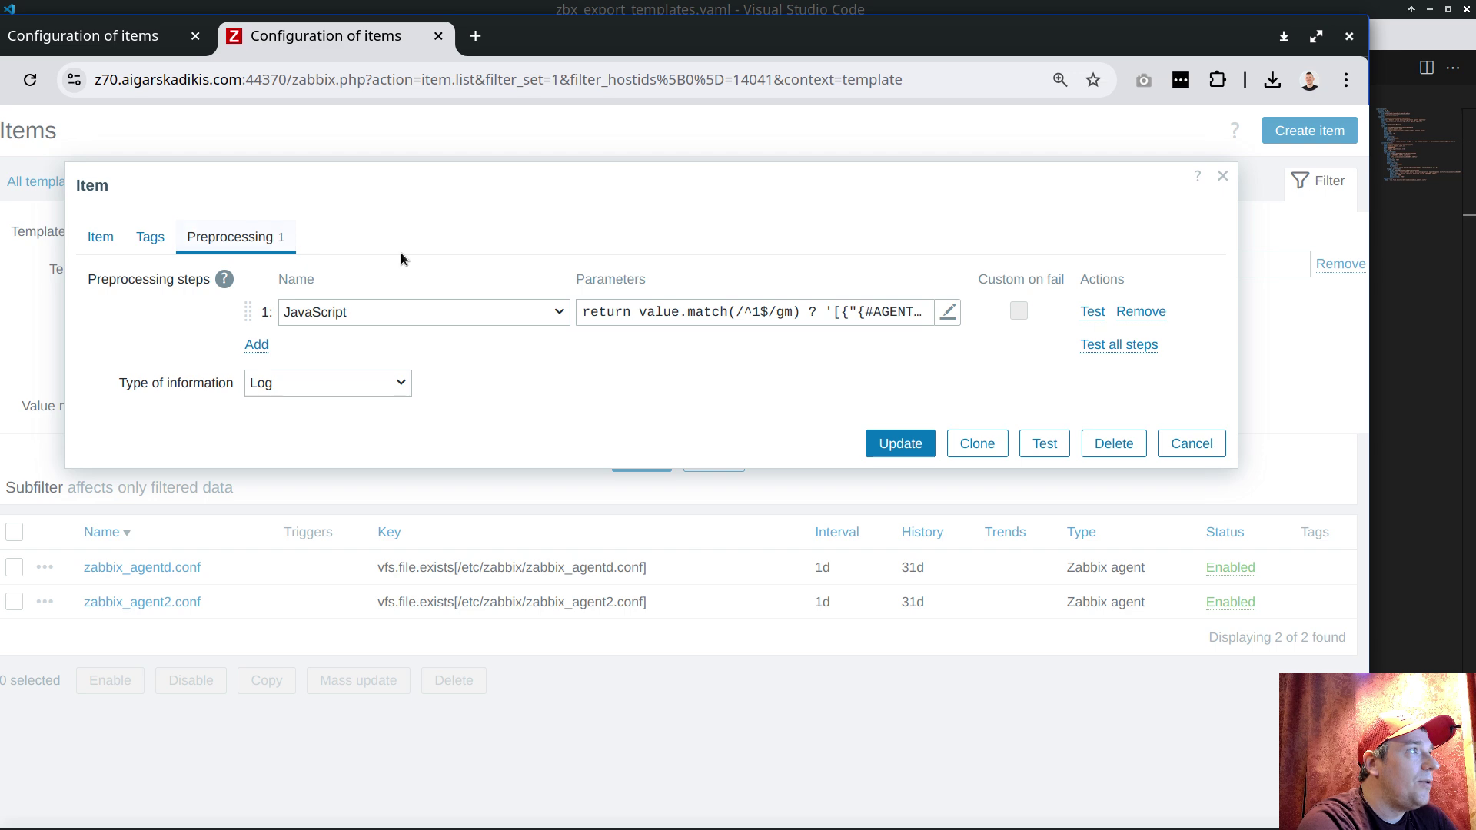
click(657, 311)
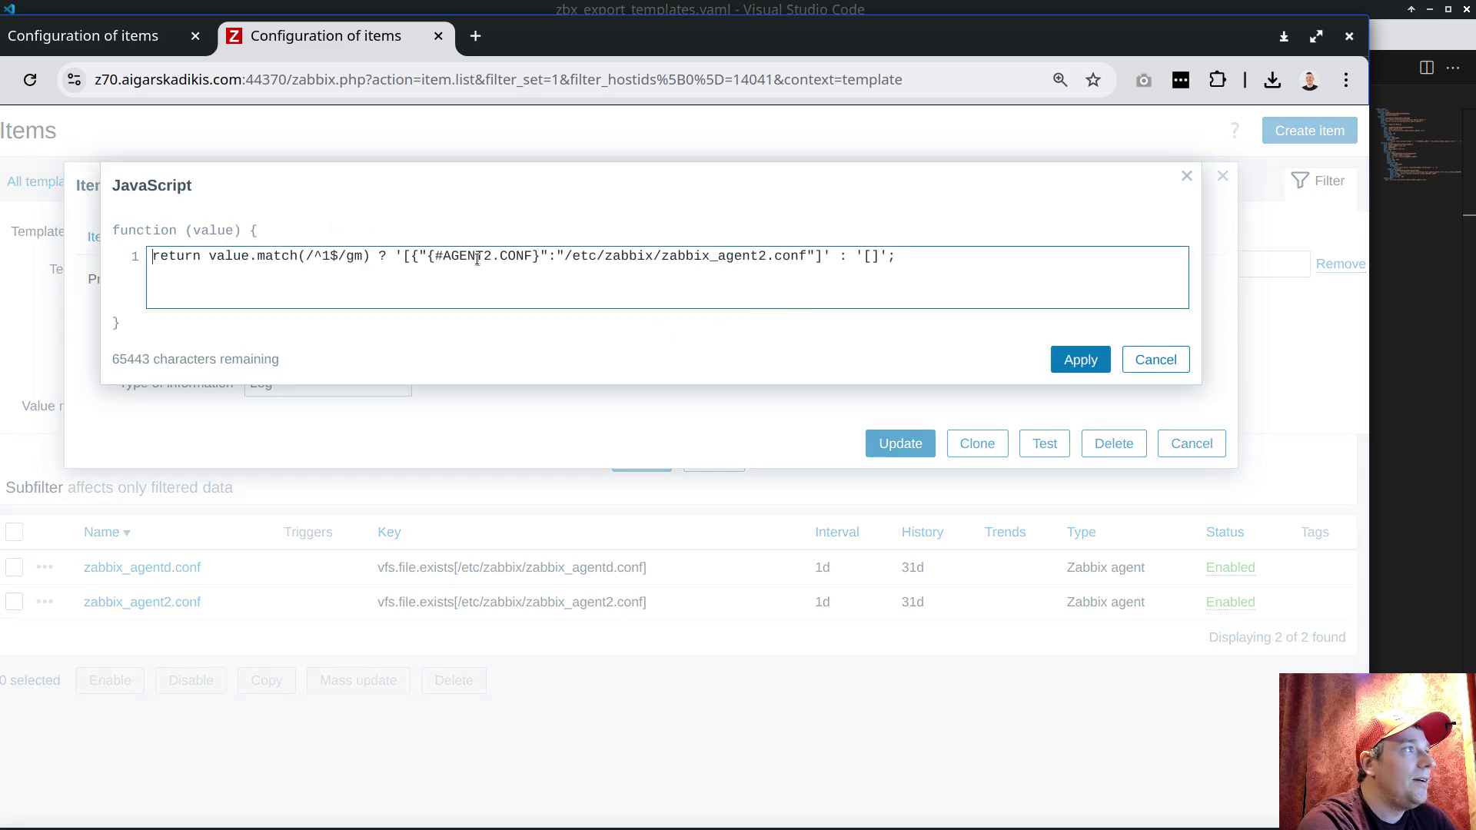
click(1156, 360)
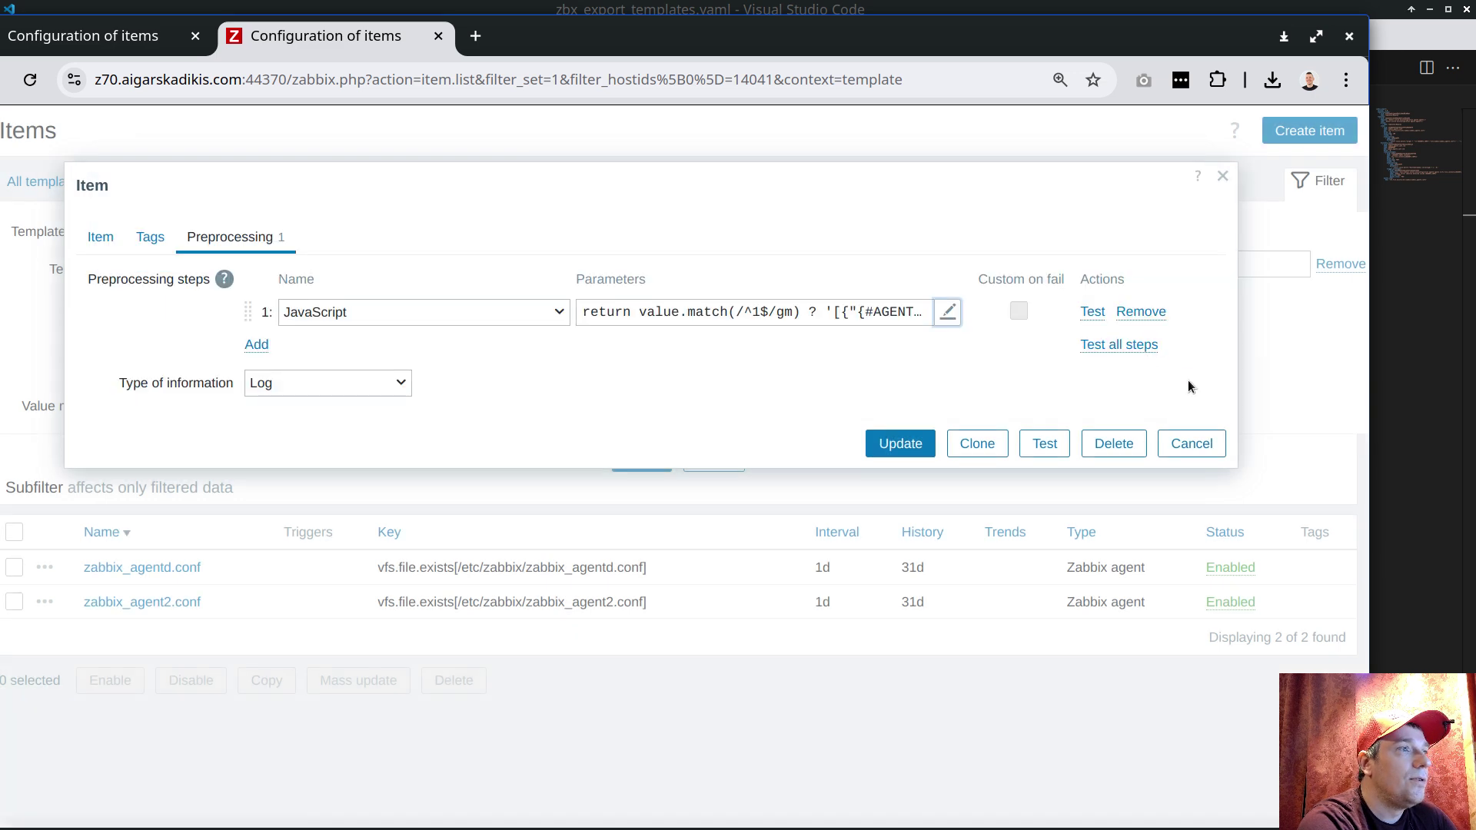
click(1191, 443)
Step: Check the template's discovery rules and the item prototype key under zabbix_agent2.conf.lld, and return to the template list
click(695, 190)
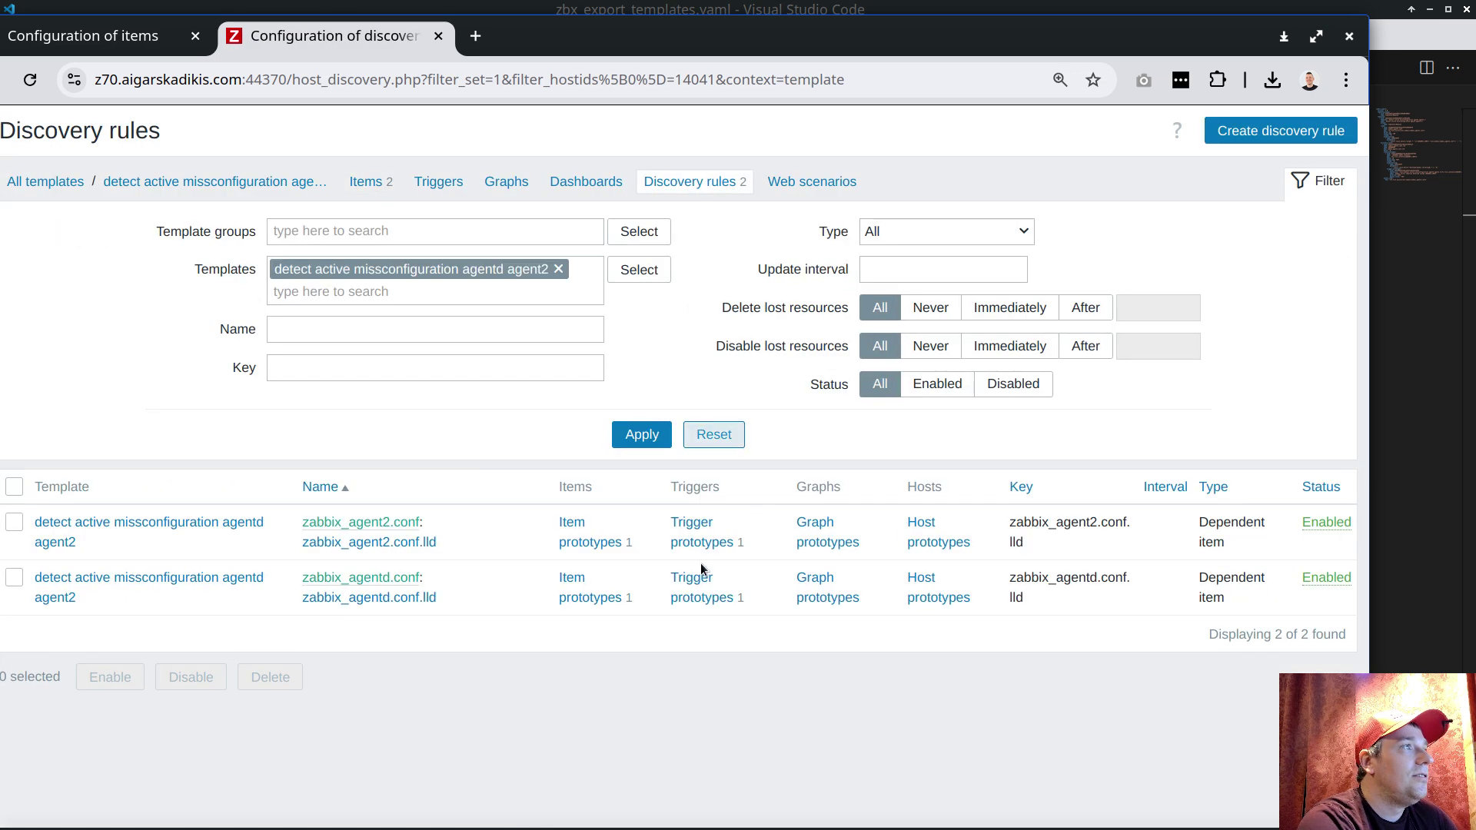
click(586, 547)
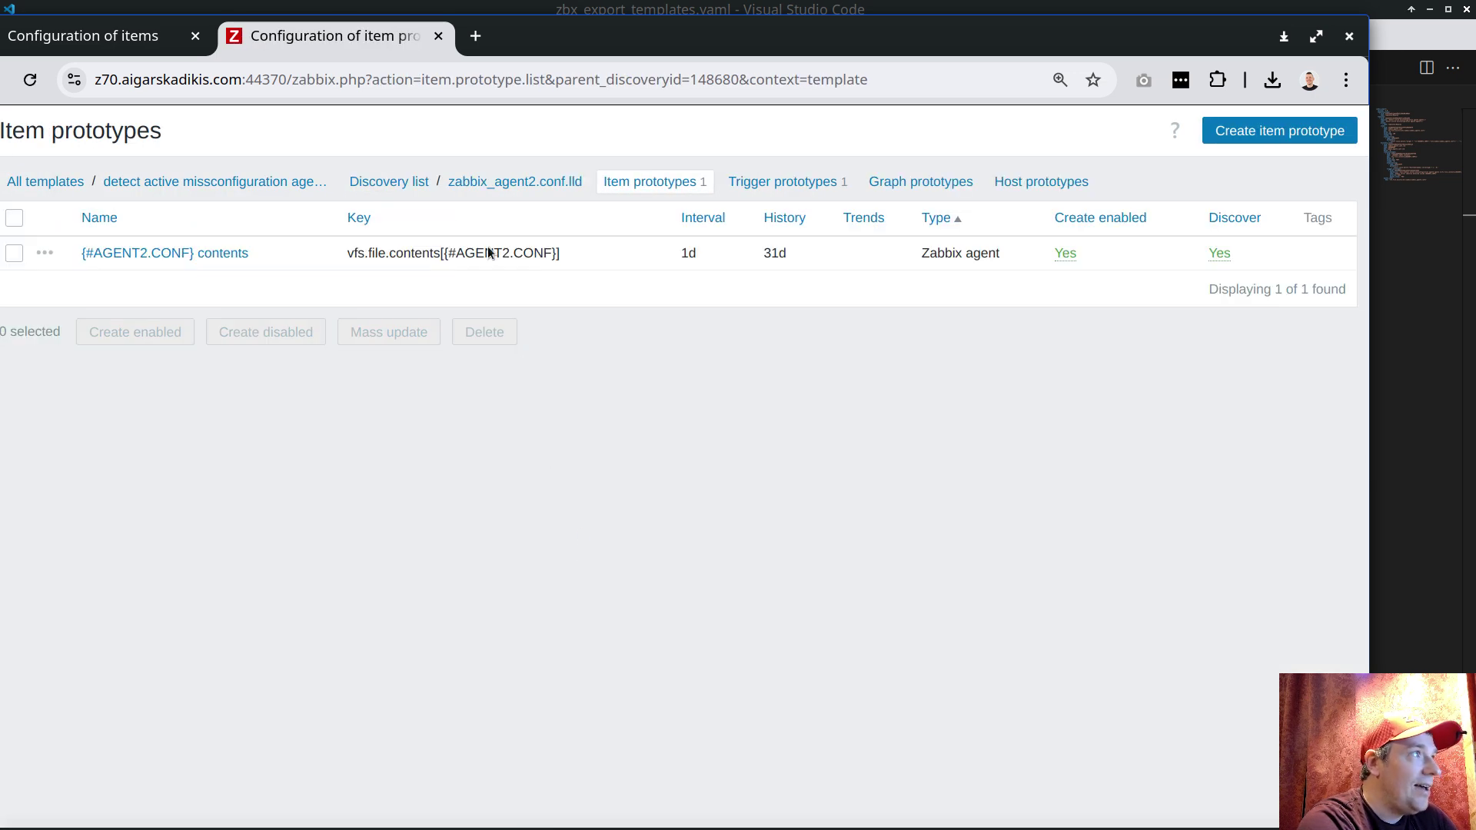
drag(346, 257, 444, 256)
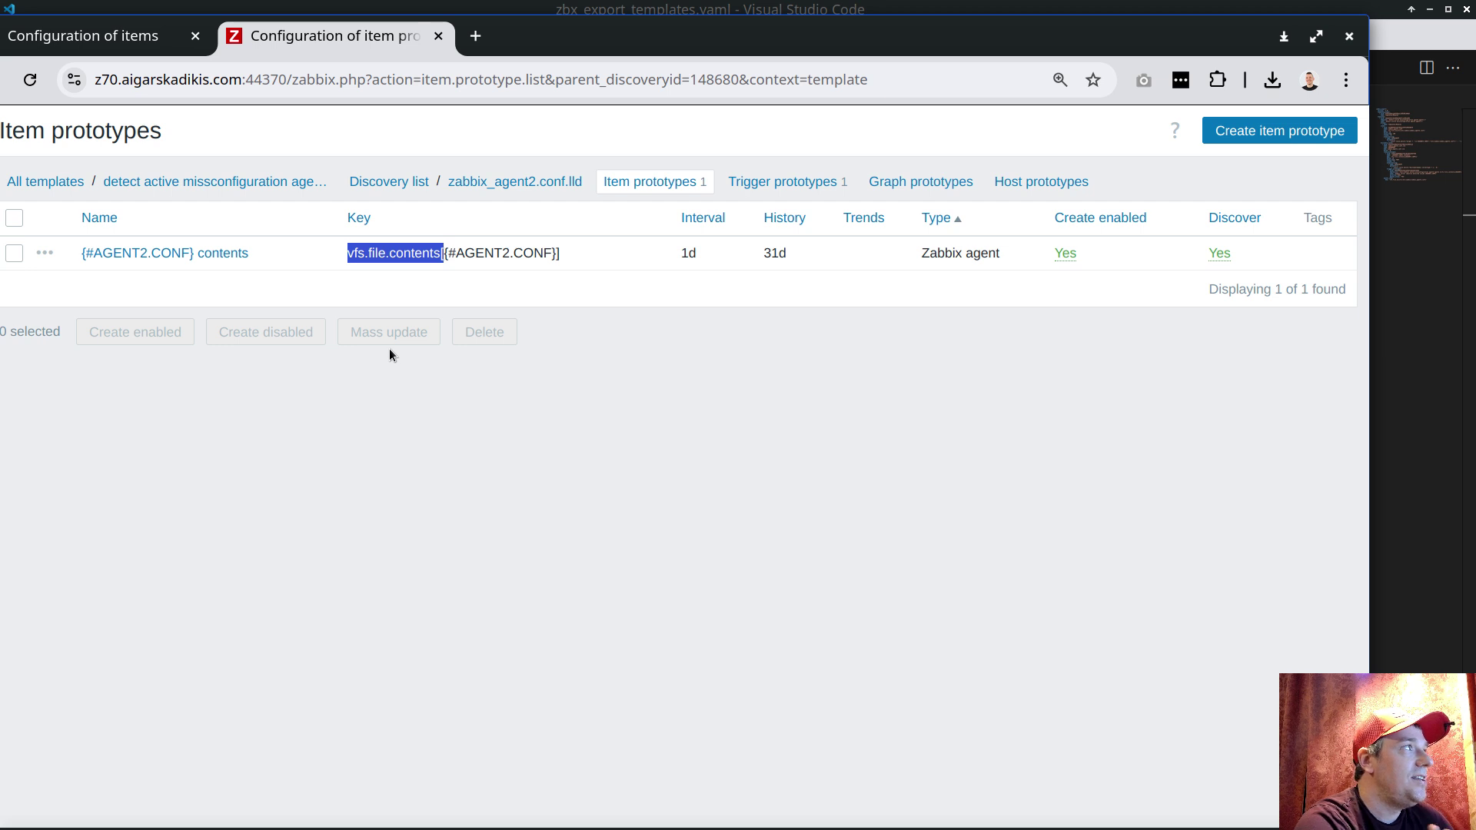
click(53, 188)
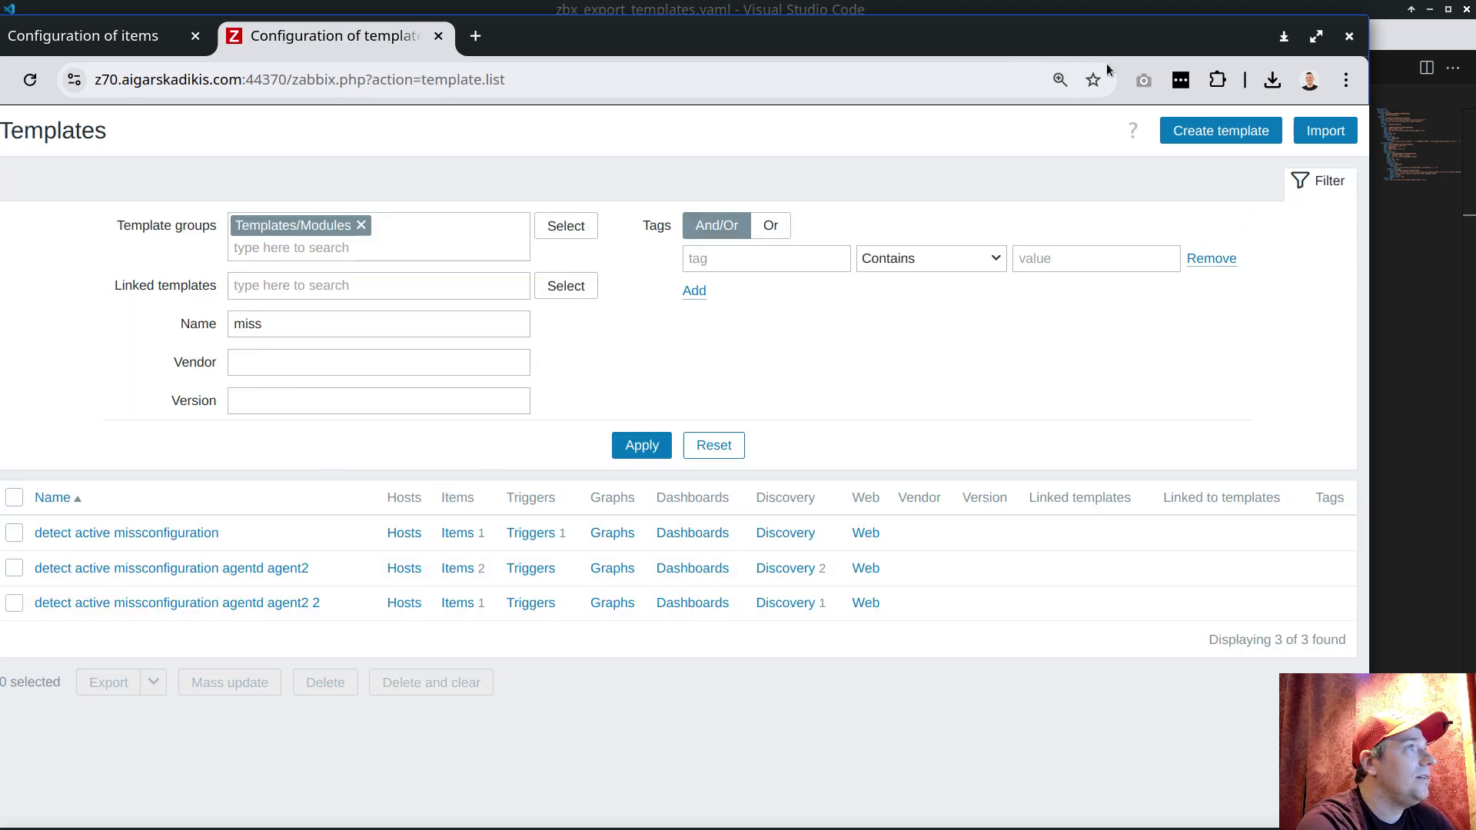
Step: Search for samba and open the "Linux by Zabbix agent" template linked to host samba.ak.lan
click(1314, 46)
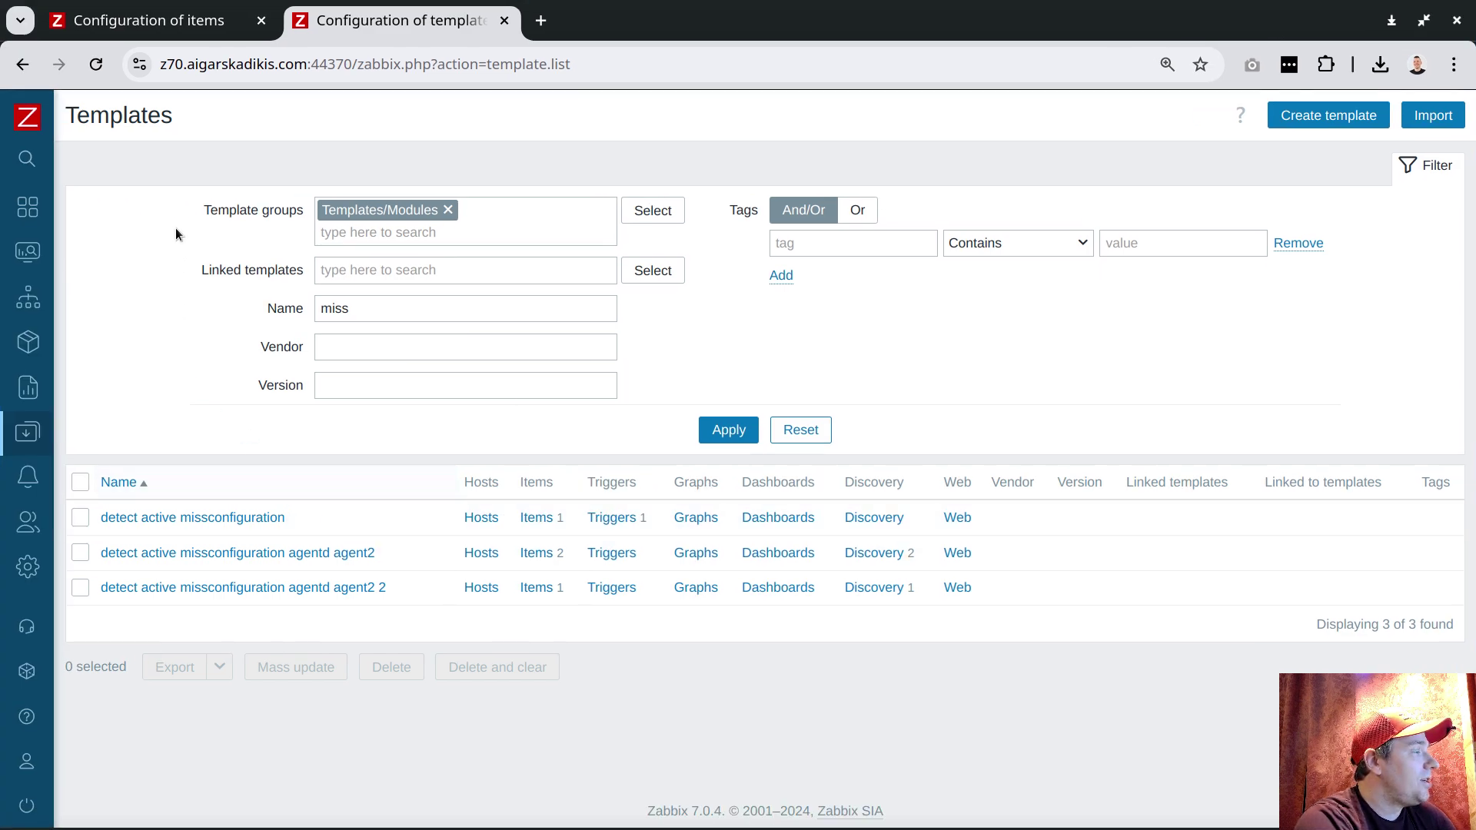
mouse_move(11, 180)
click(59, 160)
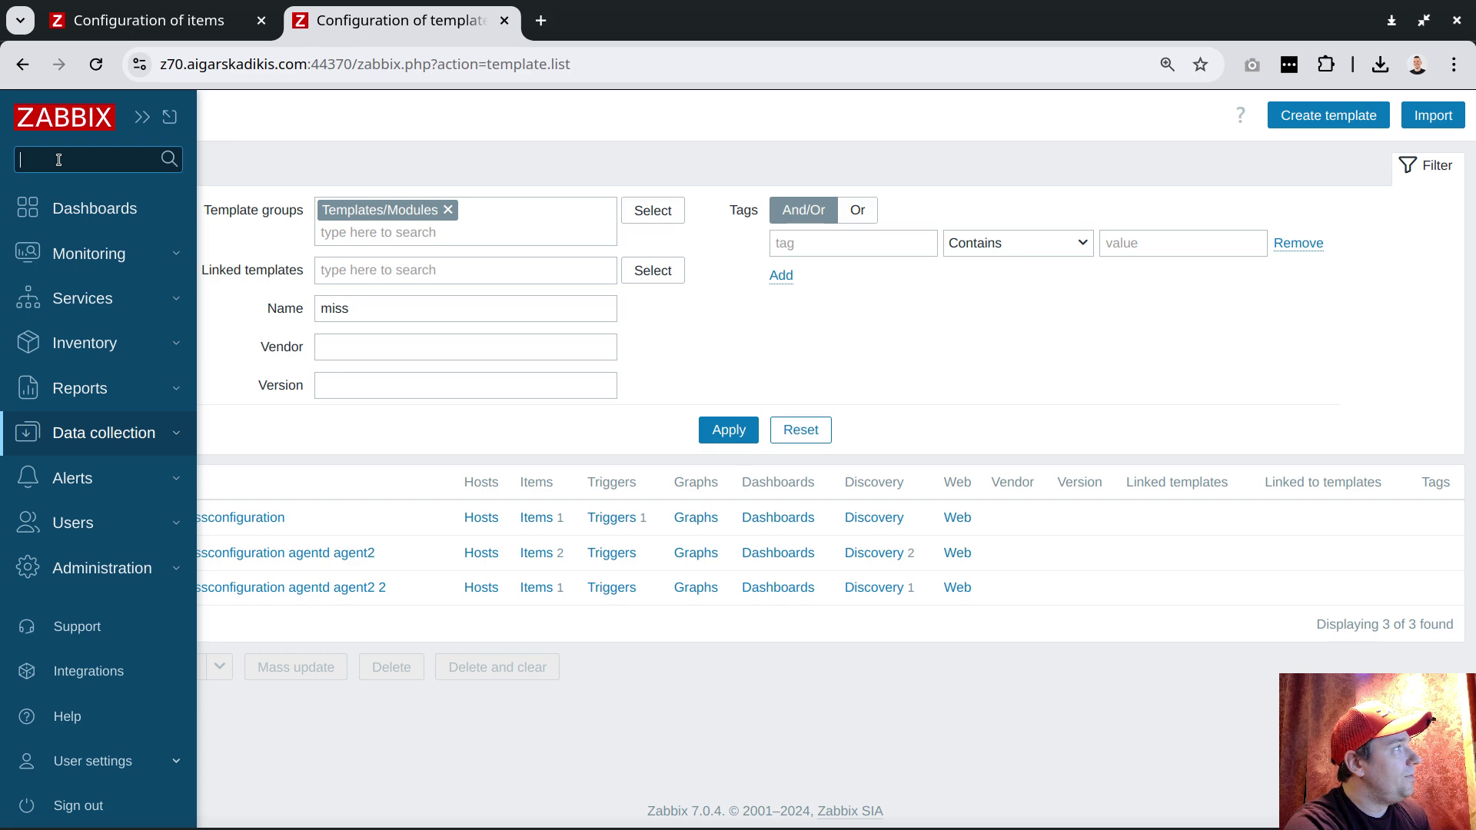
text(s)
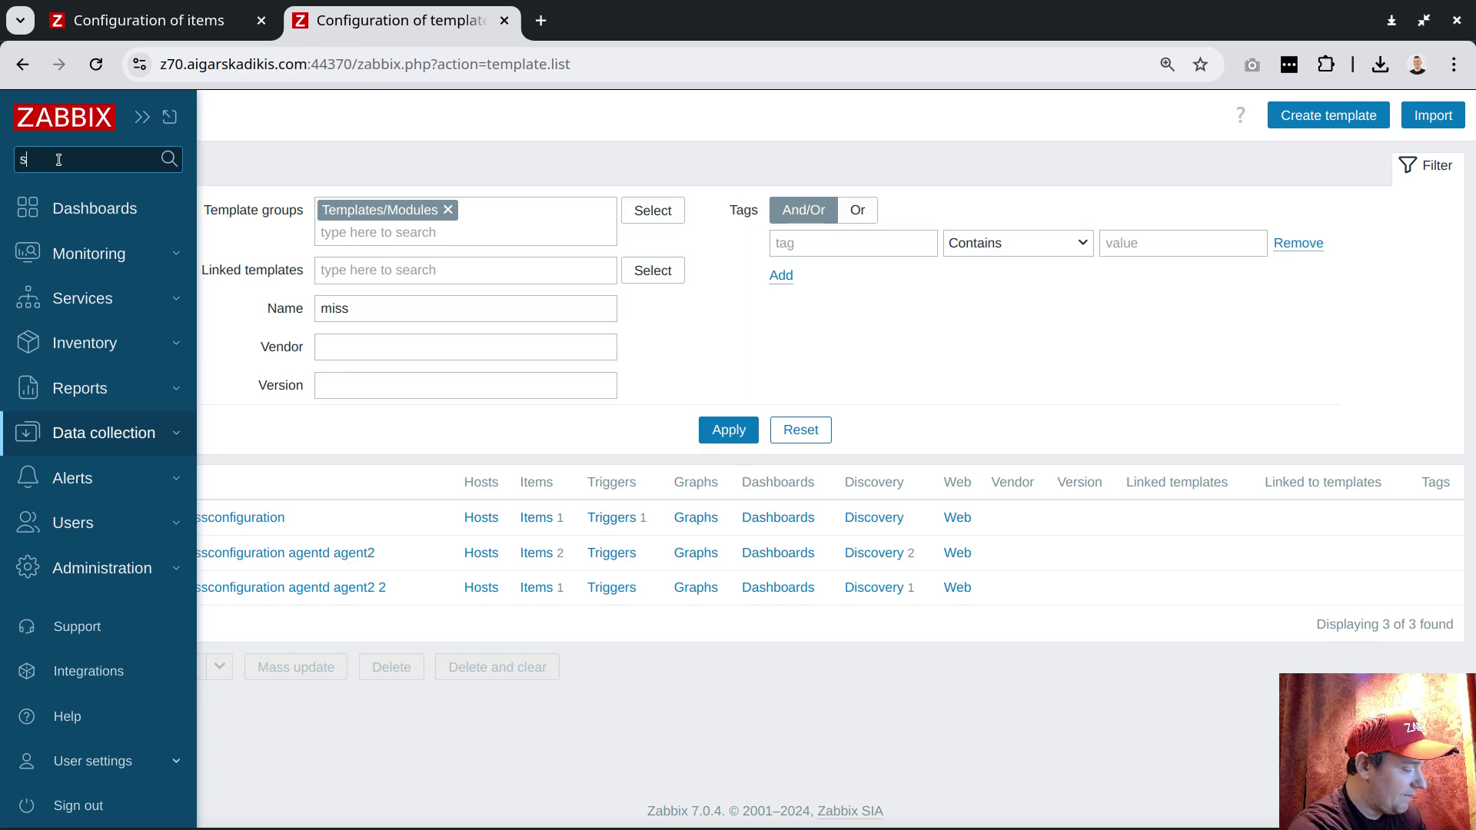
text(amba)
key(Return)
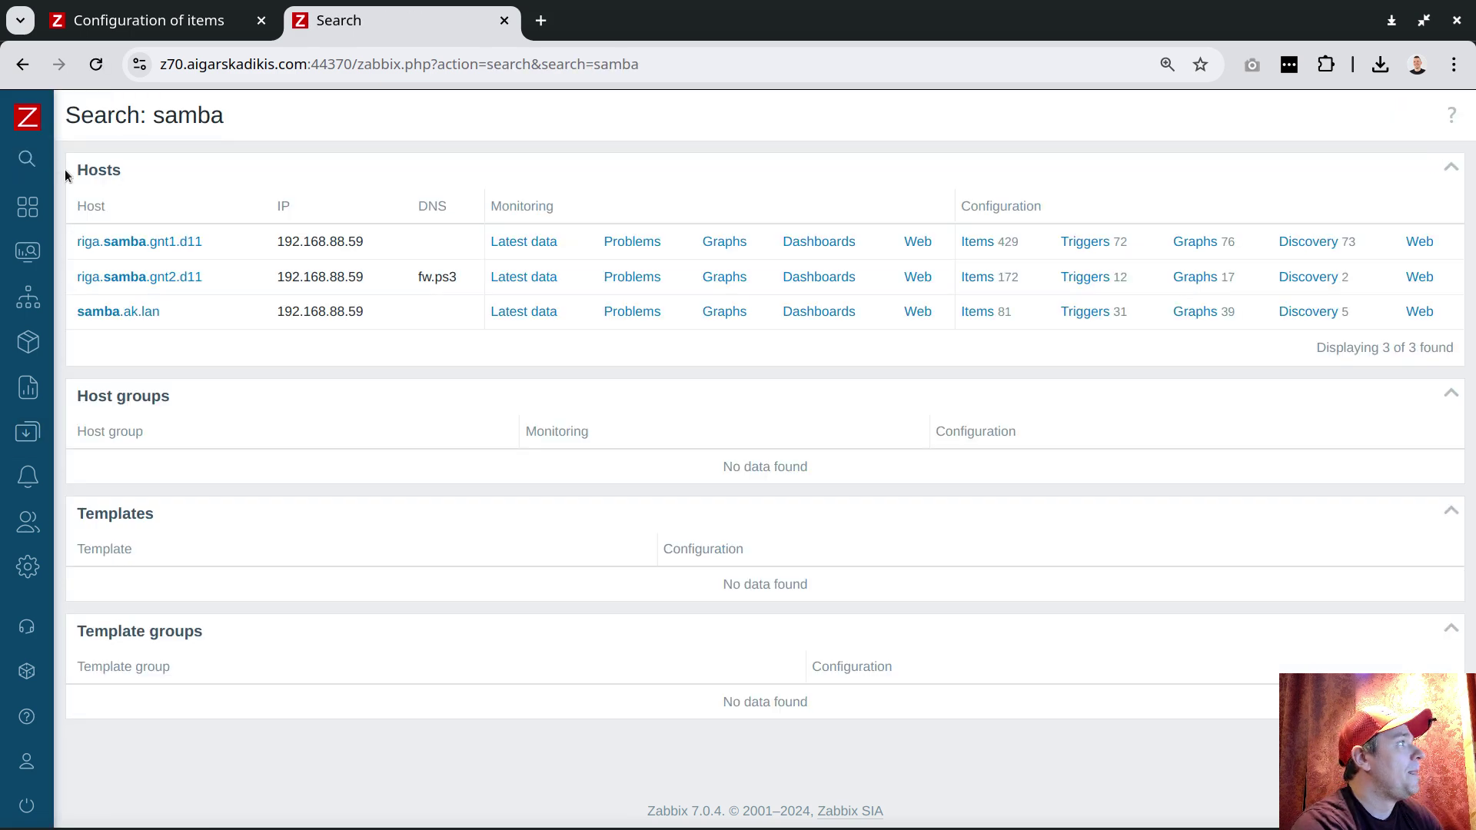
click(118, 312)
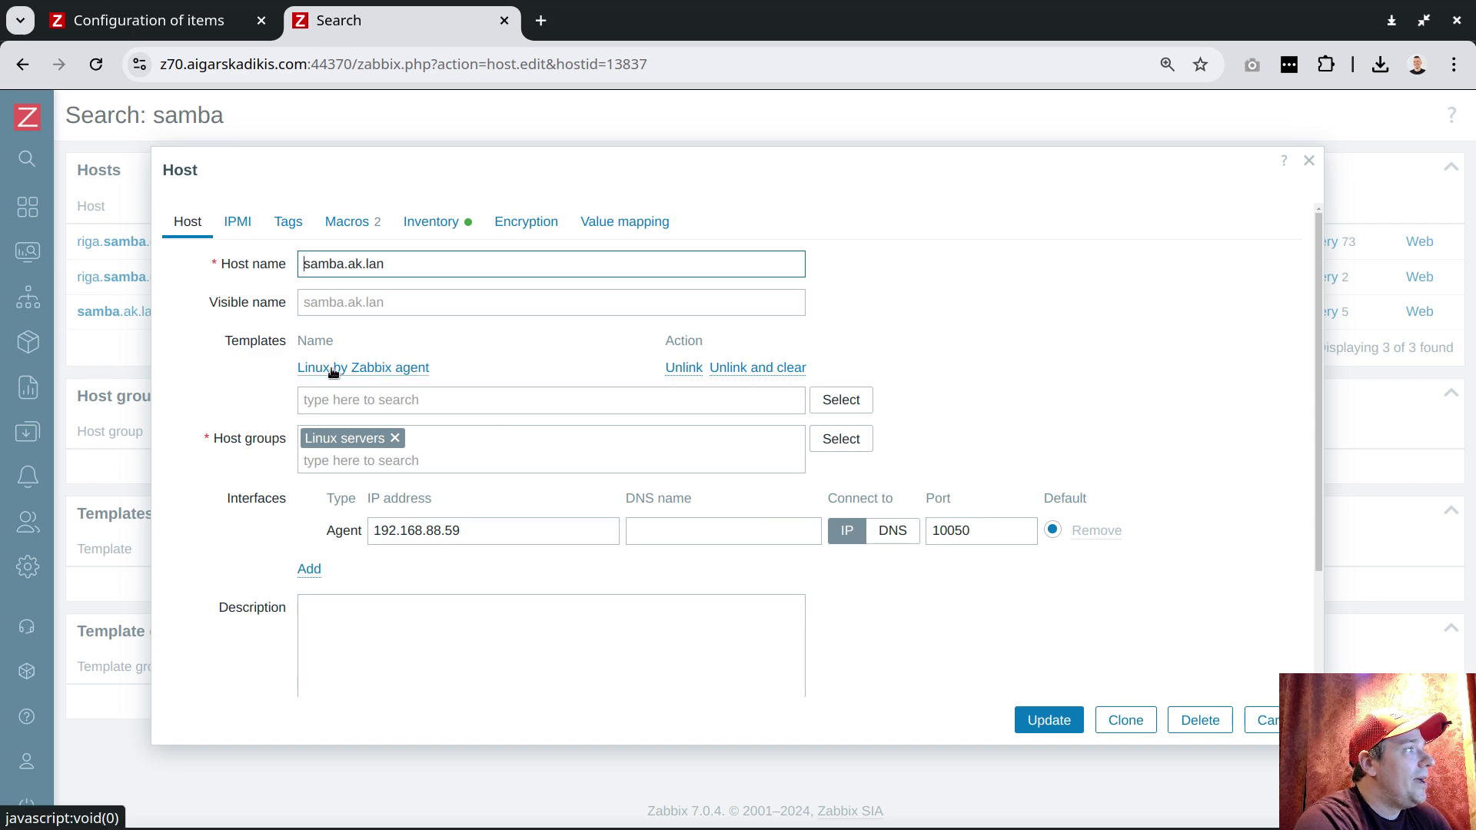
click(333, 369)
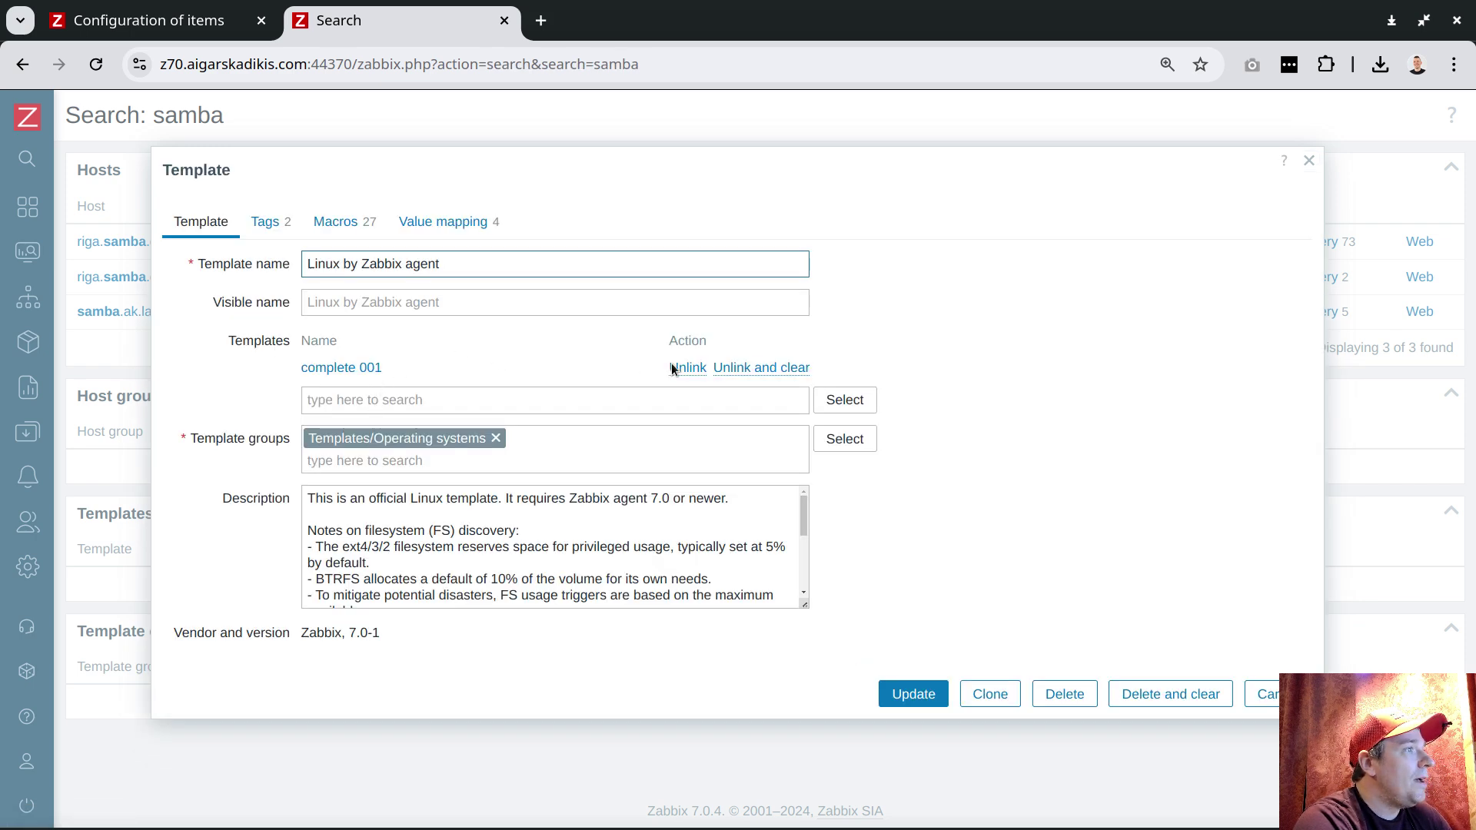
Step: Unlink and clear "complete 001" from "Linux by Zabbix agent", link "detect active missconfiguration agentd agent2" instead, and save the template
click(761, 367)
click(473, 375)
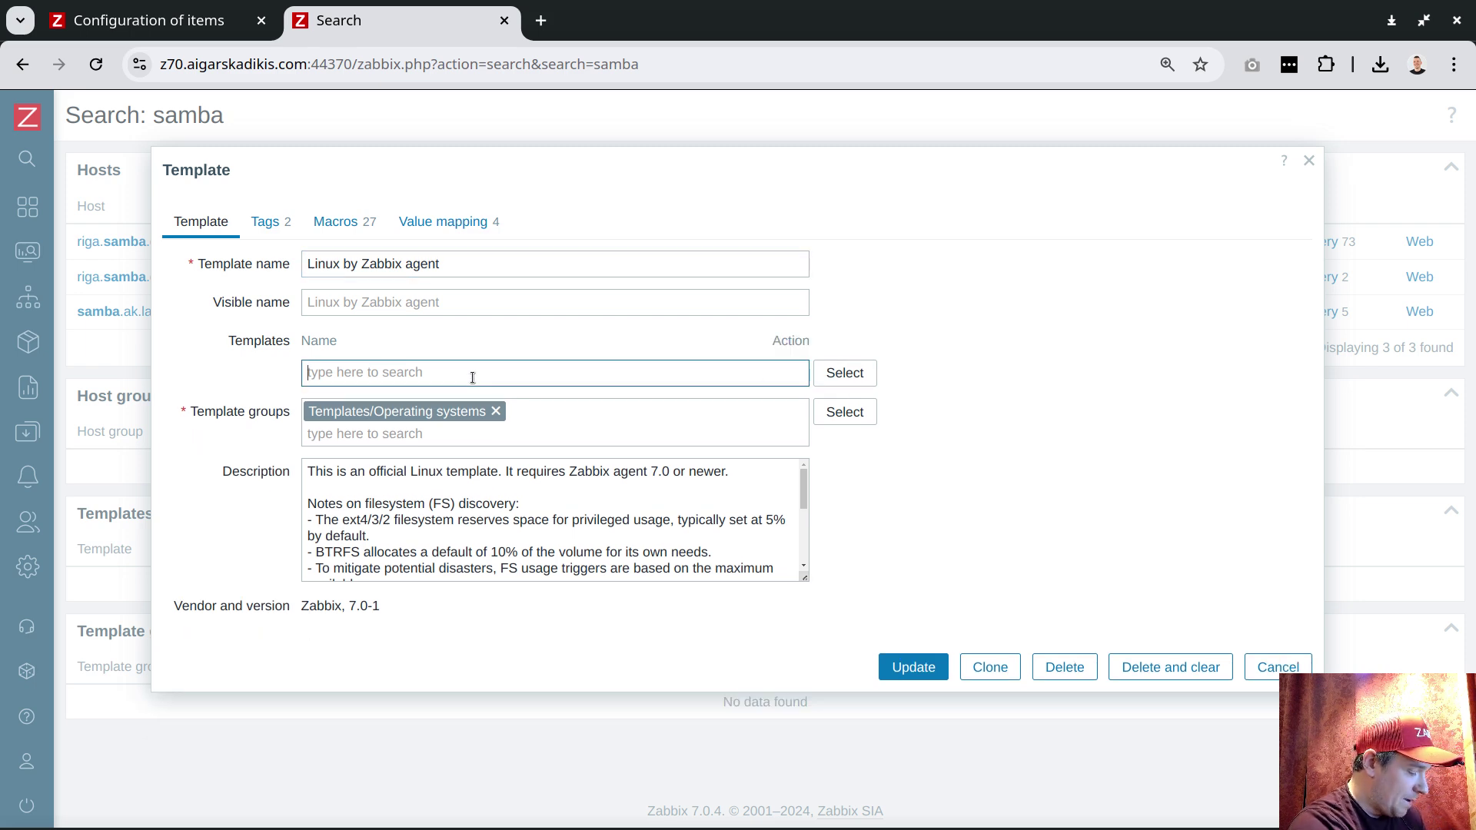
text(miss)
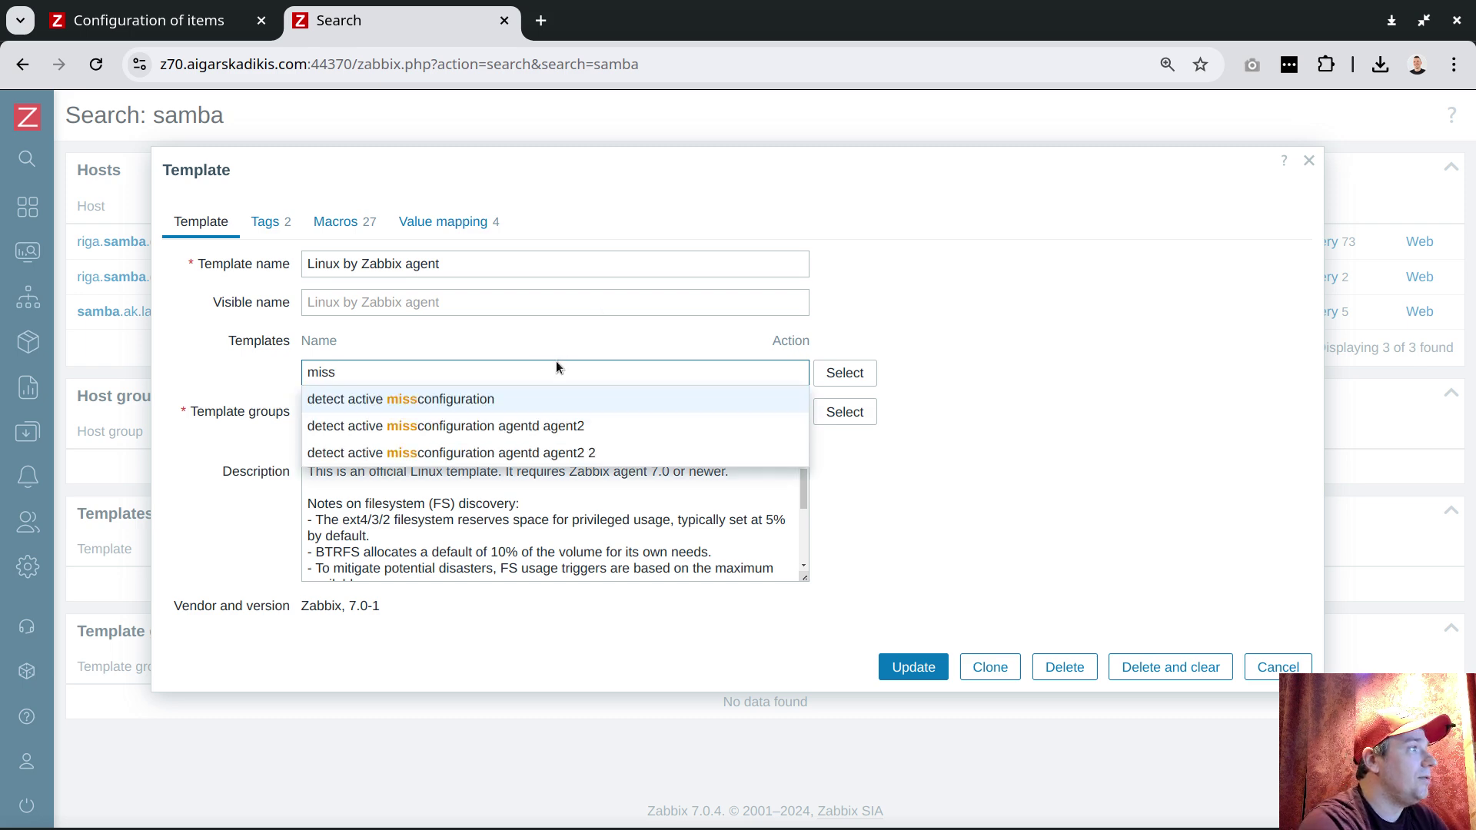
click(547, 426)
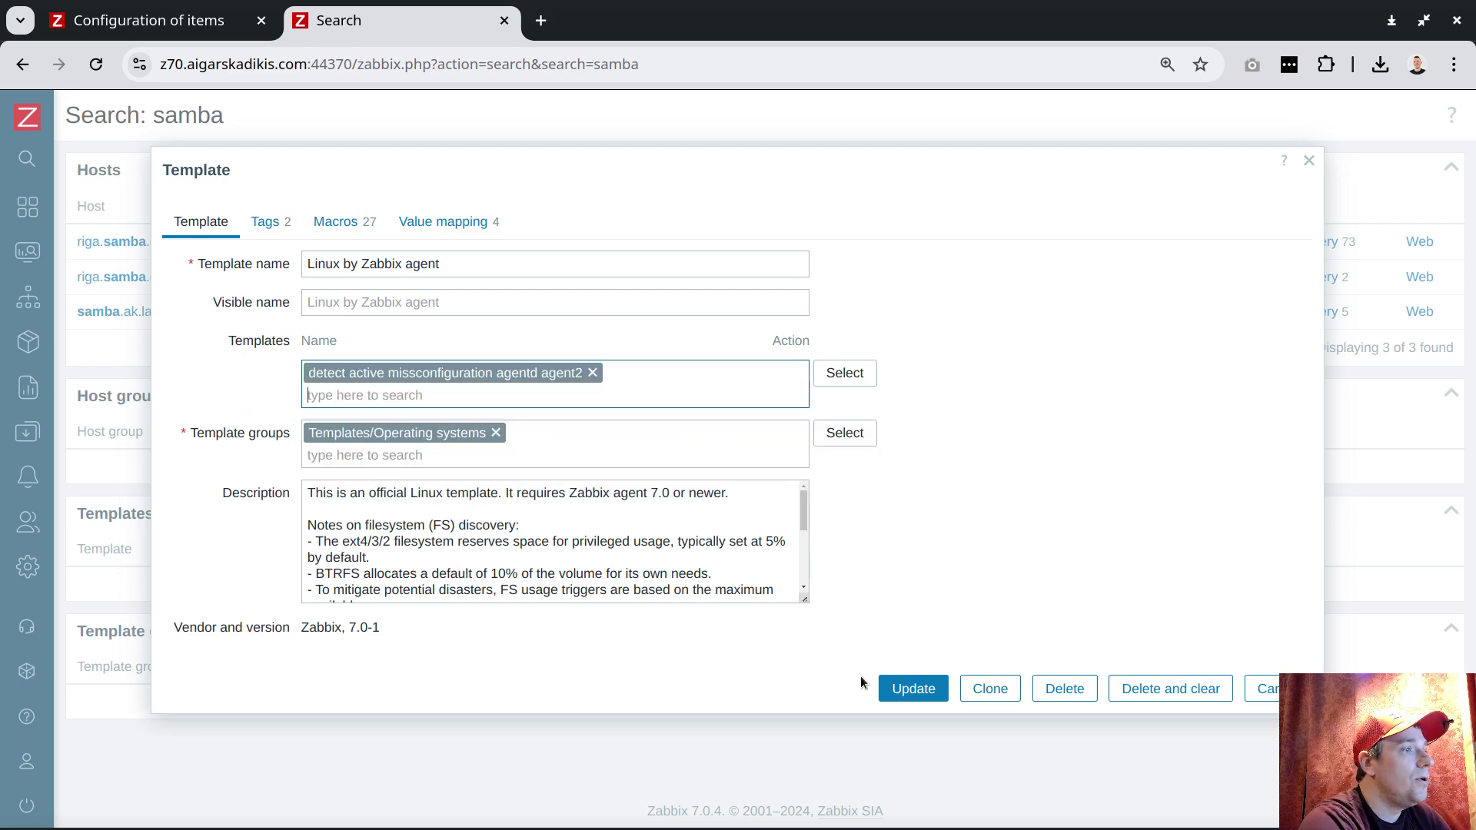
click(911, 688)
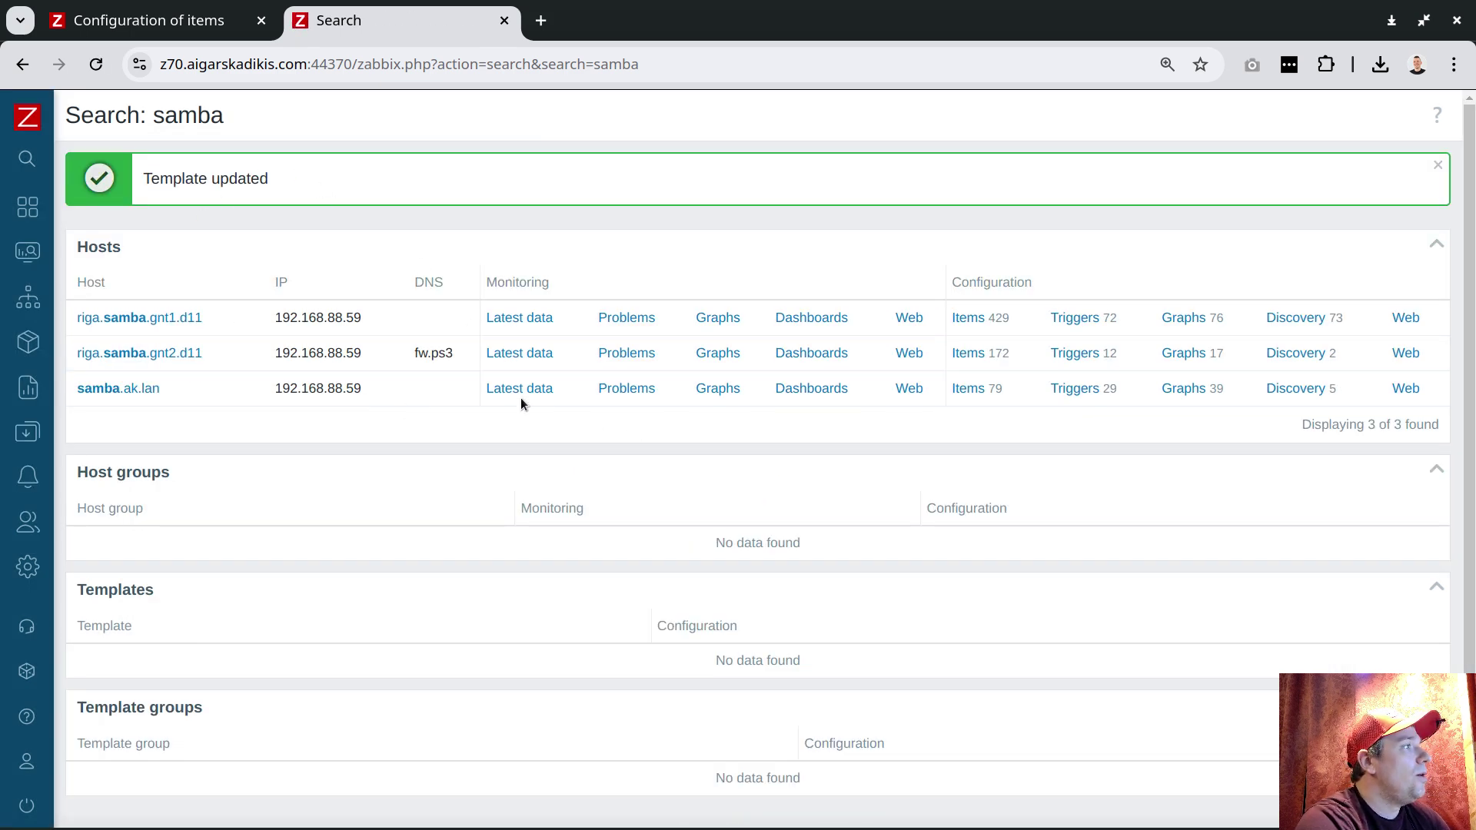
Step: Open the latest data of samba.ak.lan, filter it by the name zabbix_ and refresh the results
click(519, 389)
click(360, 307)
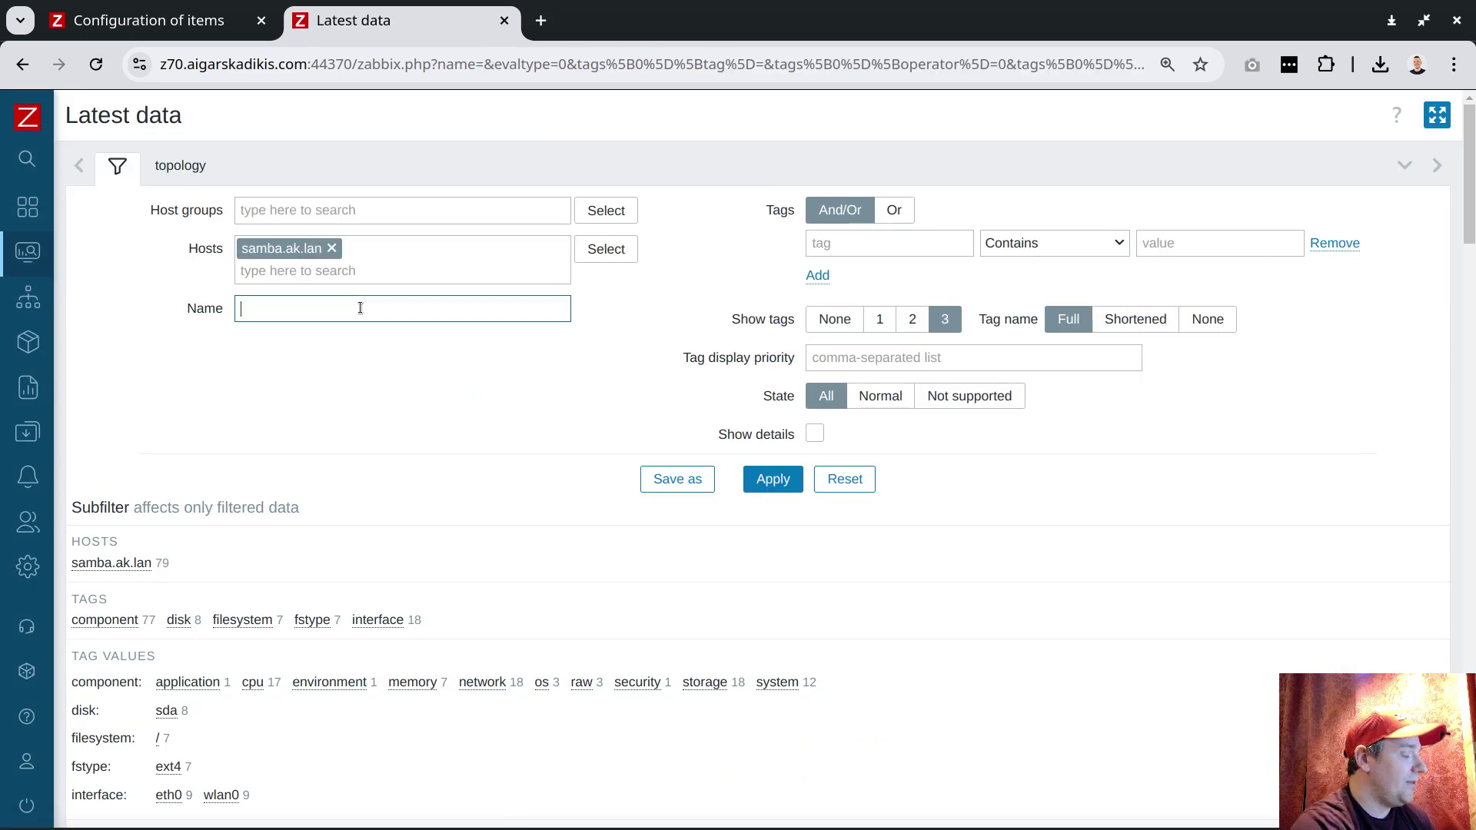
text(zabbix_)
key(Return)
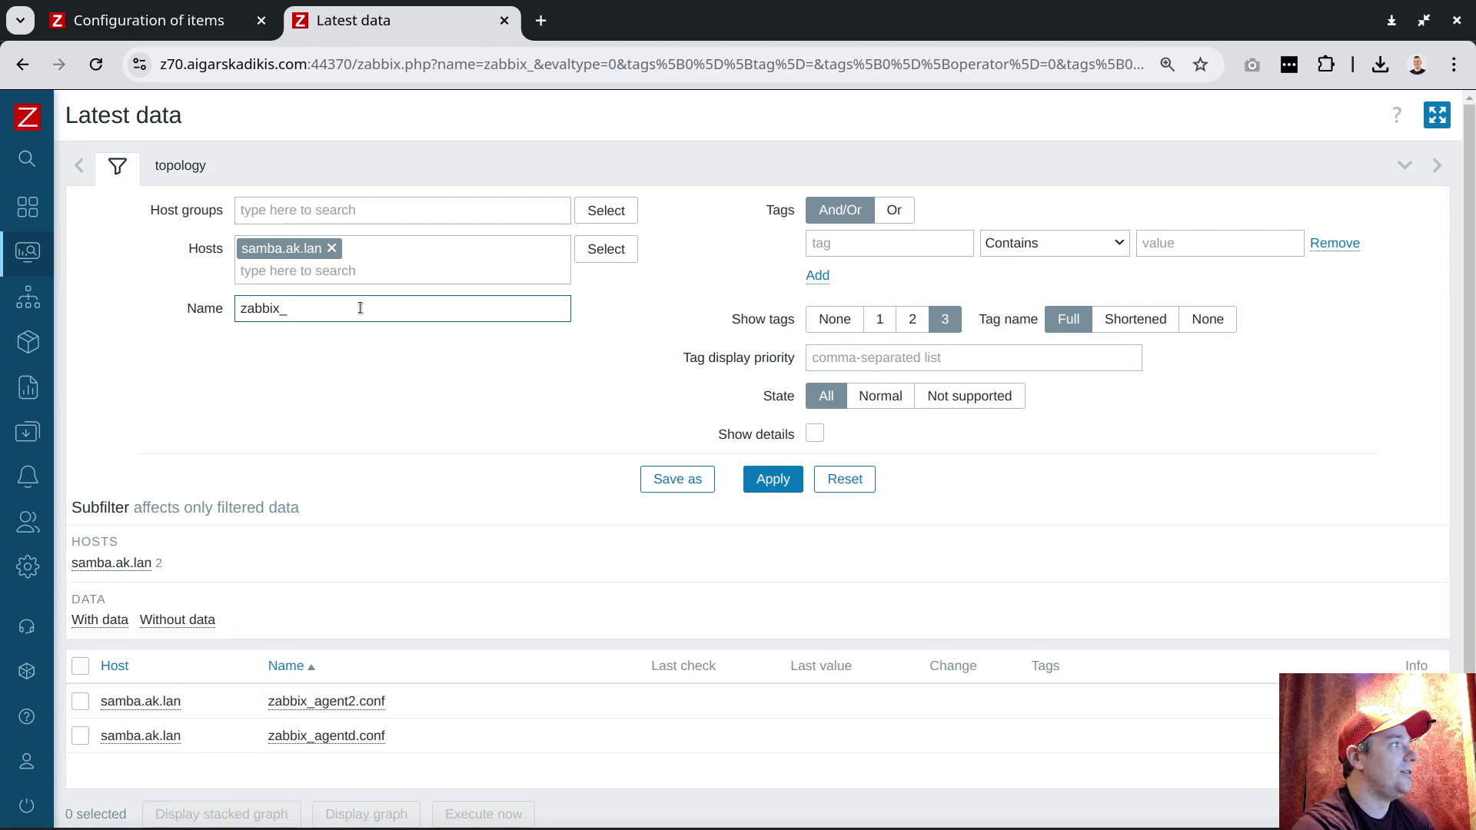
scroll(734, 567, down, 2)
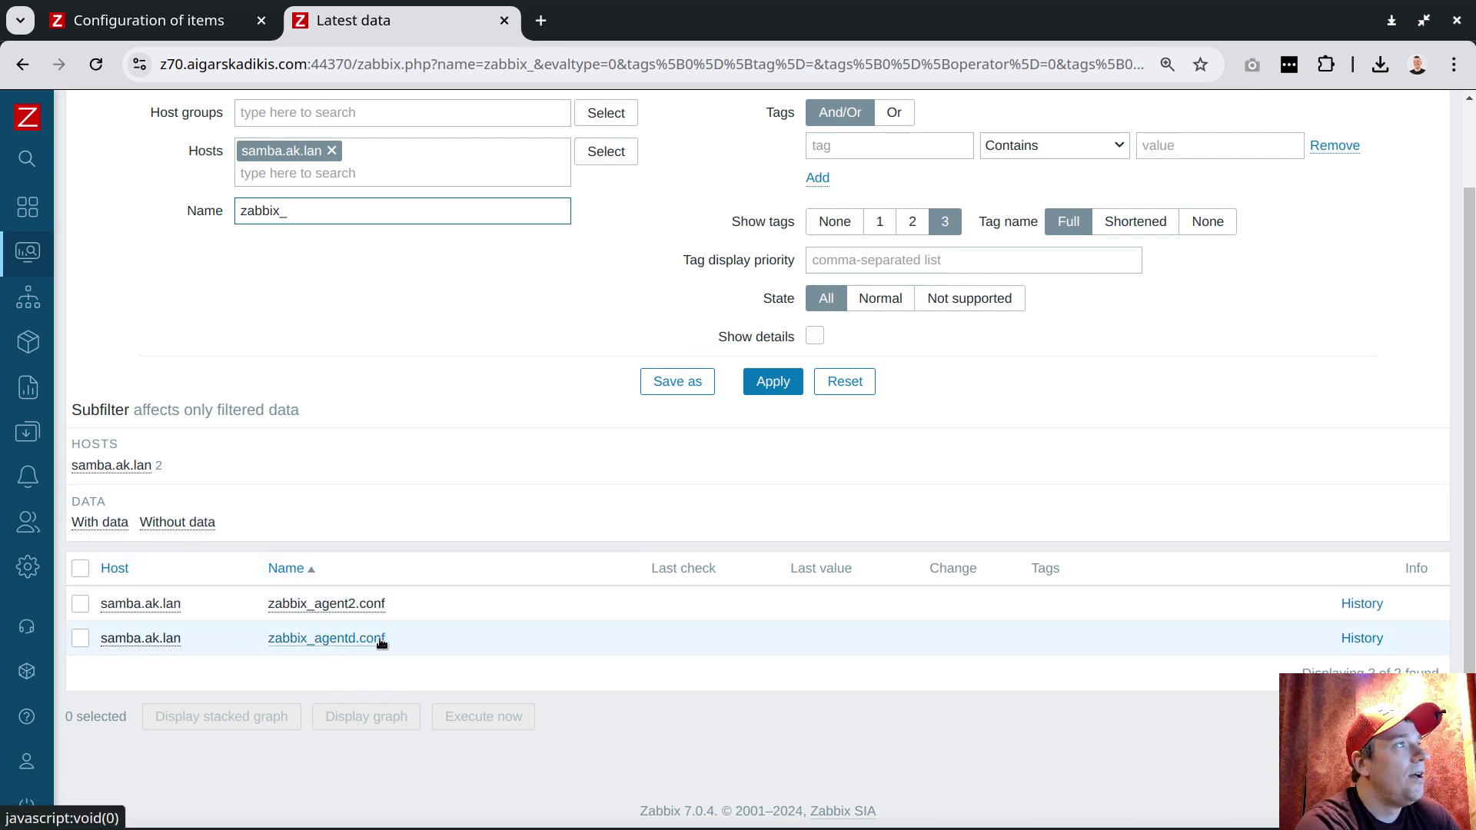
click(773, 382)
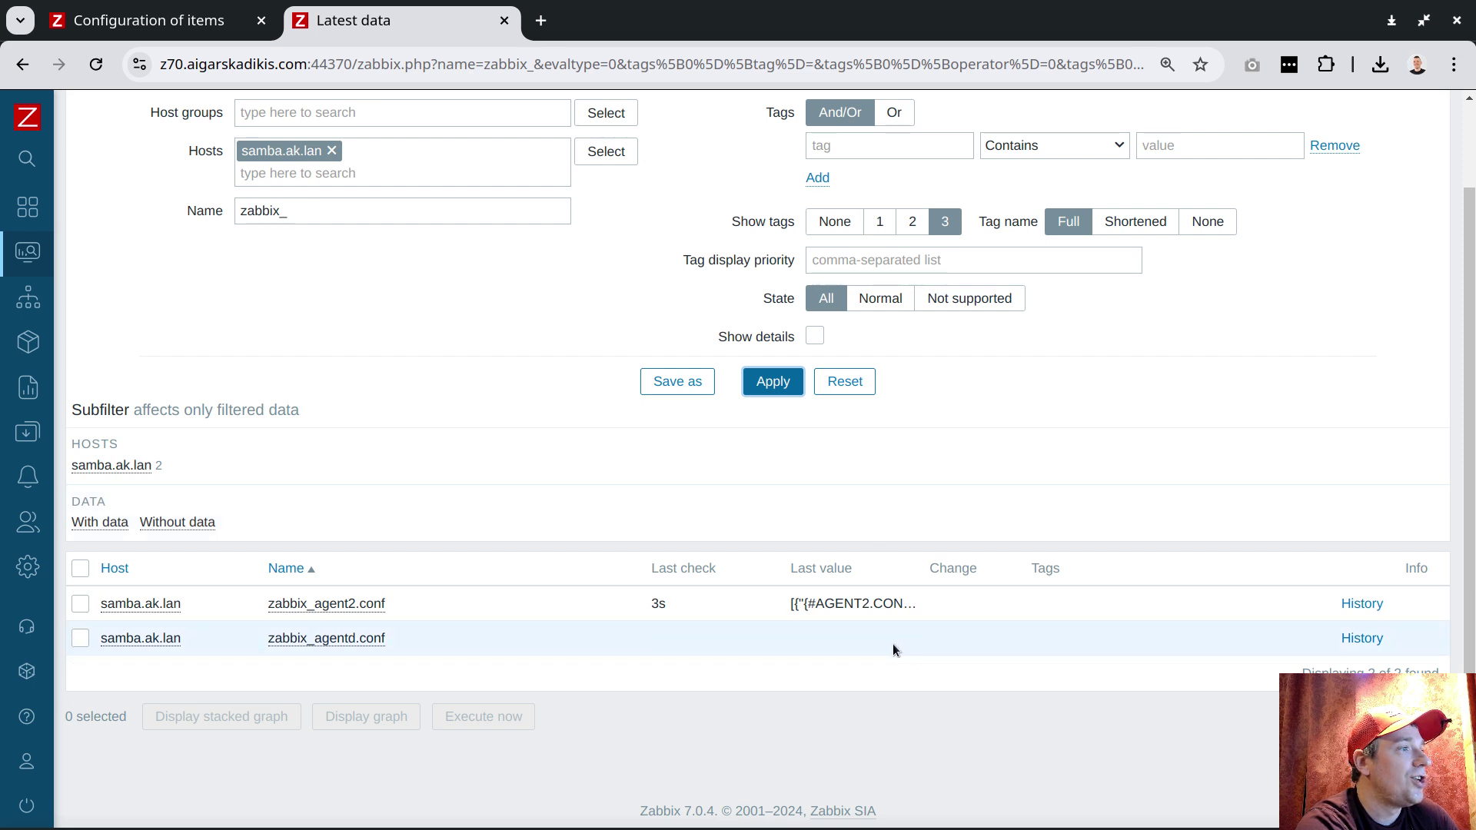
Step: Examine the full last value of the zabbix_agent2.conf item, checking how its JSON ends
mouse_move(857, 612)
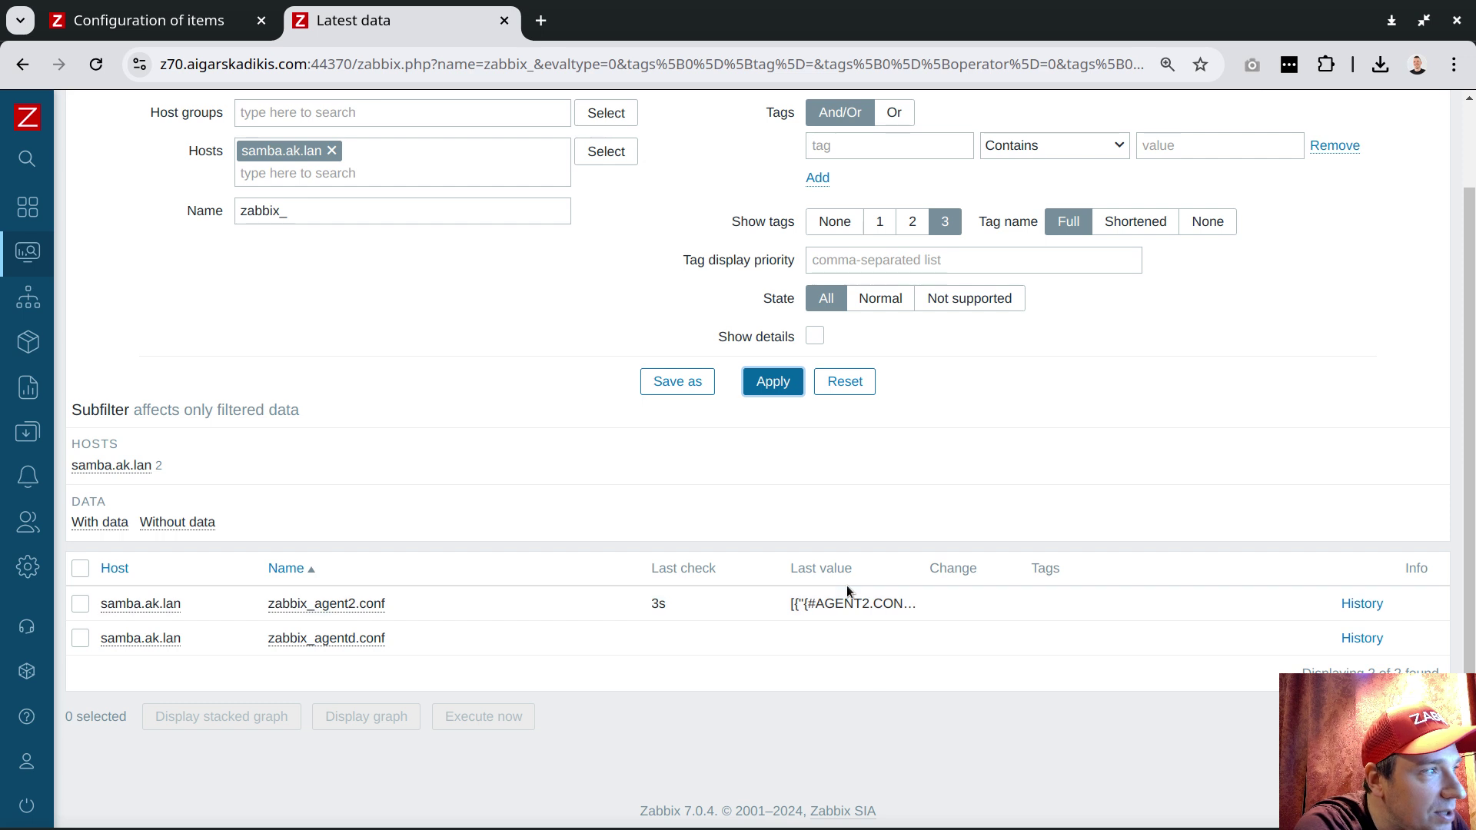
click(851, 604)
drag(1190, 640, 1193, 643)
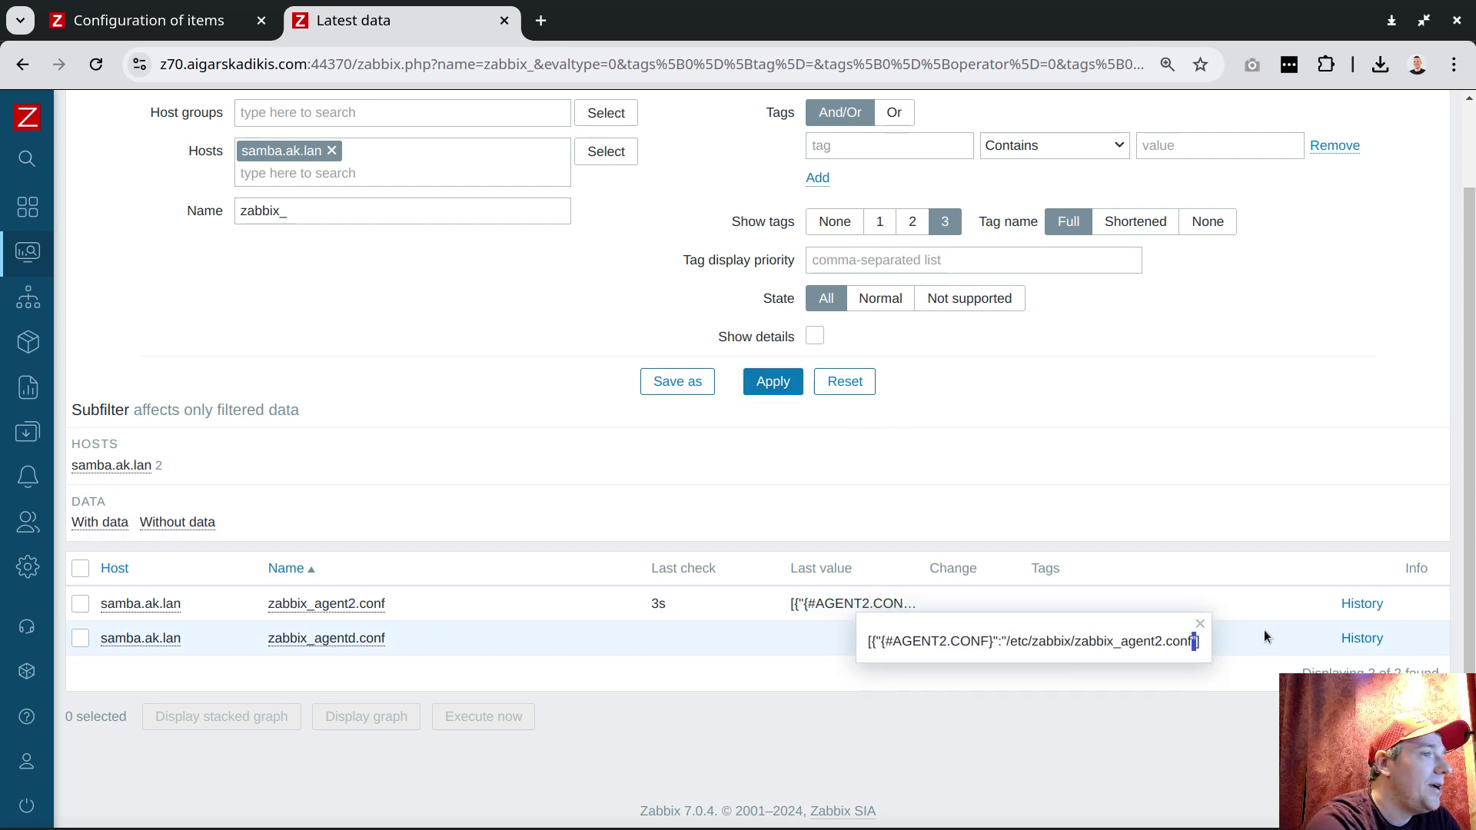
Step: Open the item list of the template 'detect active missconfiguration agentd agent2'
mouse_move(30, 461)
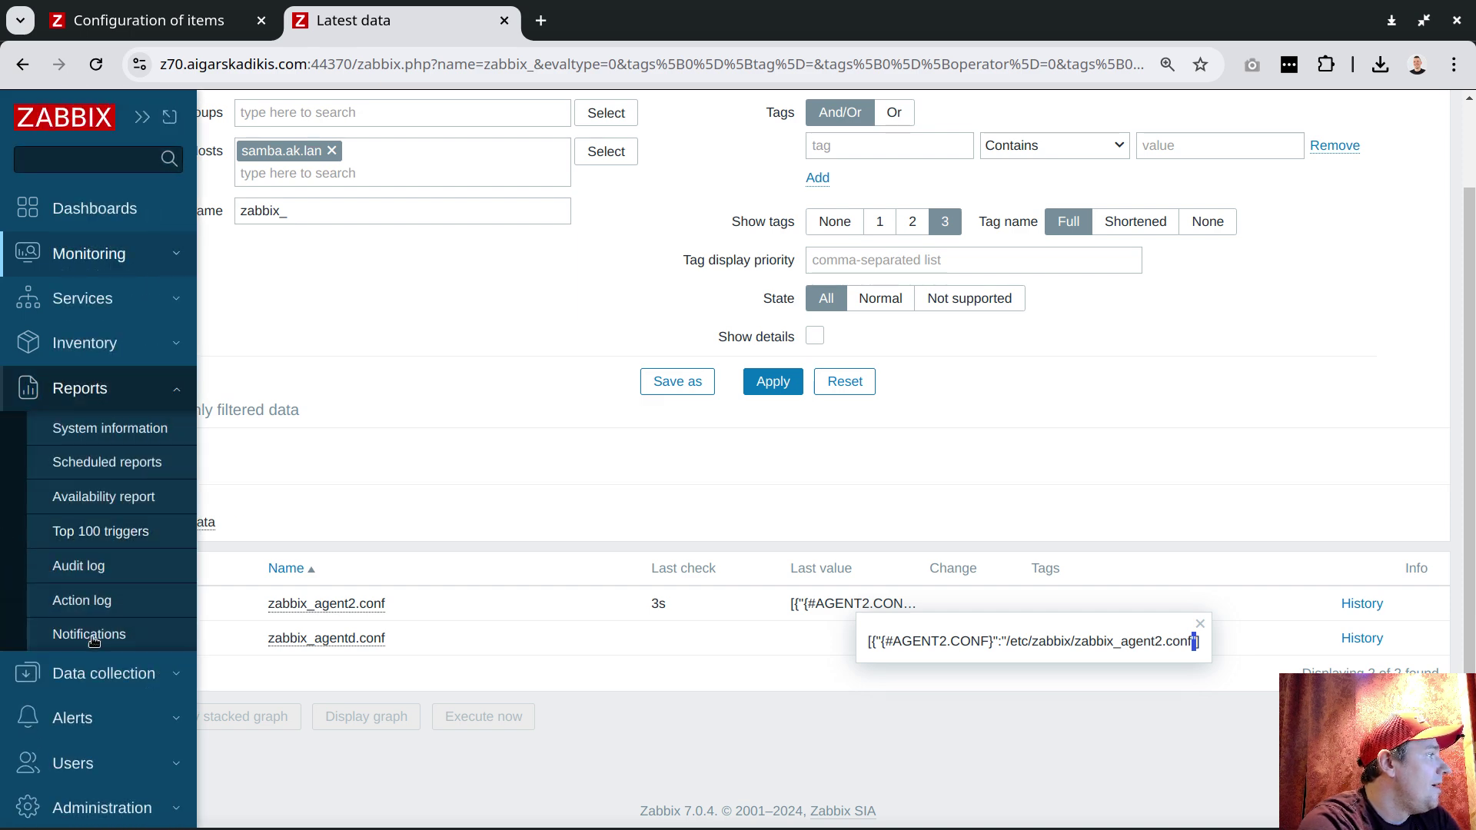
click(104, 668)
click(83, 542)
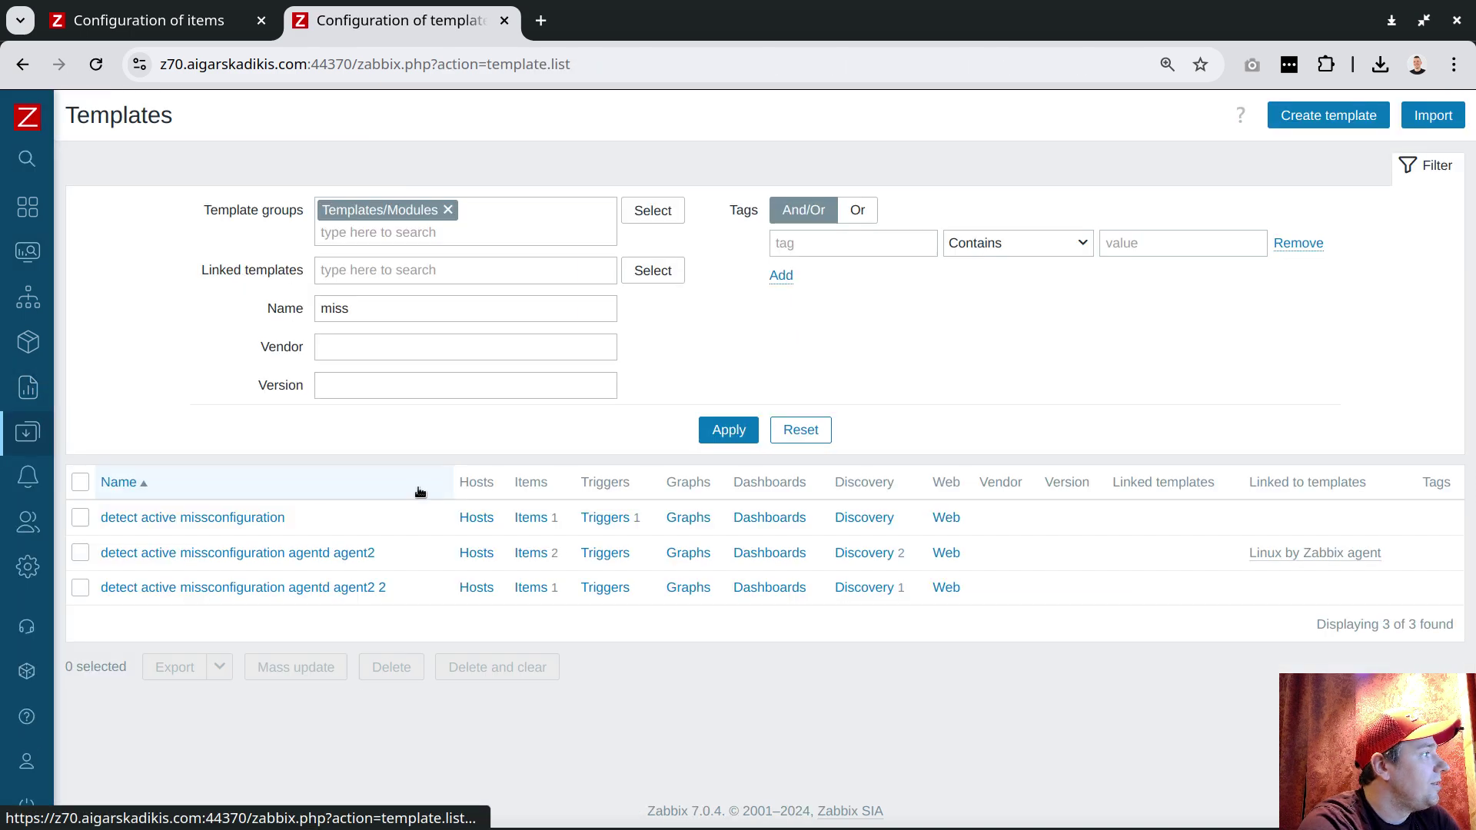
click(544, 554)
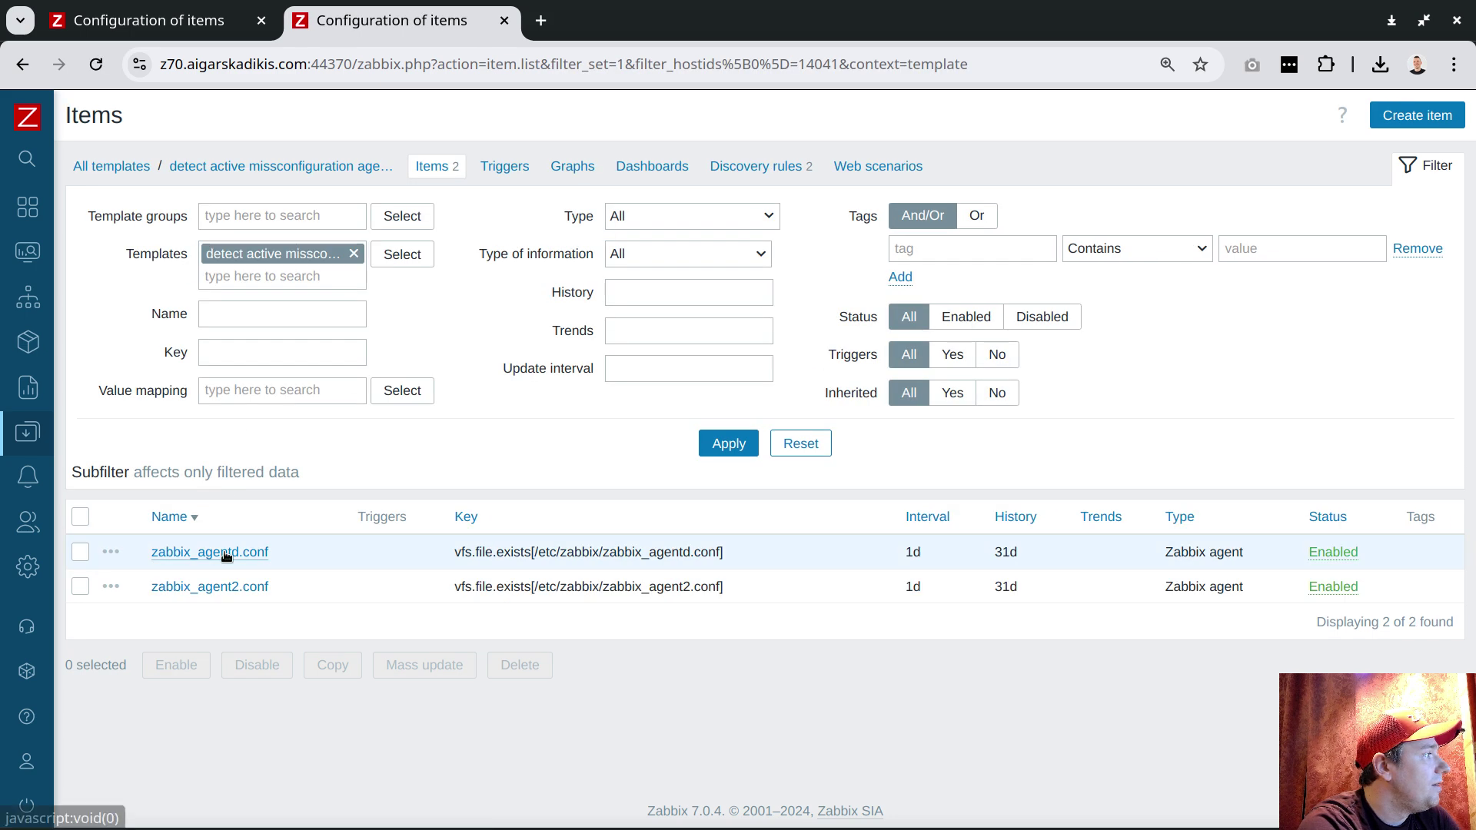
Step: Insert the missing closing curly brace before the JSON's final square bracket in the zabbix_agentd.conf item's JavaScript preprocessing and save the item
click(213, 552)
click(311, 221)
click(849, 297)
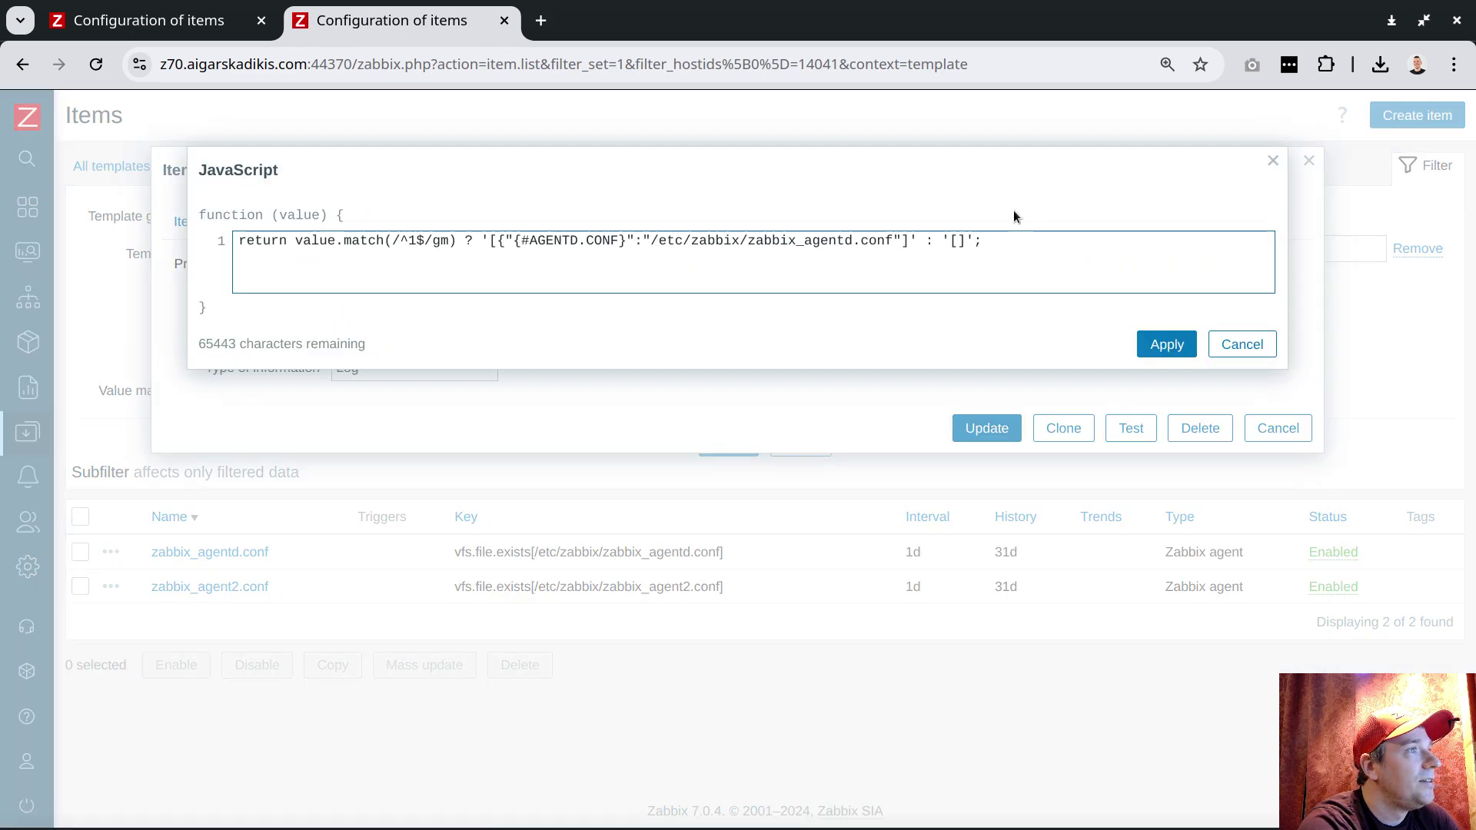
drag(900, 240, 910, 241)
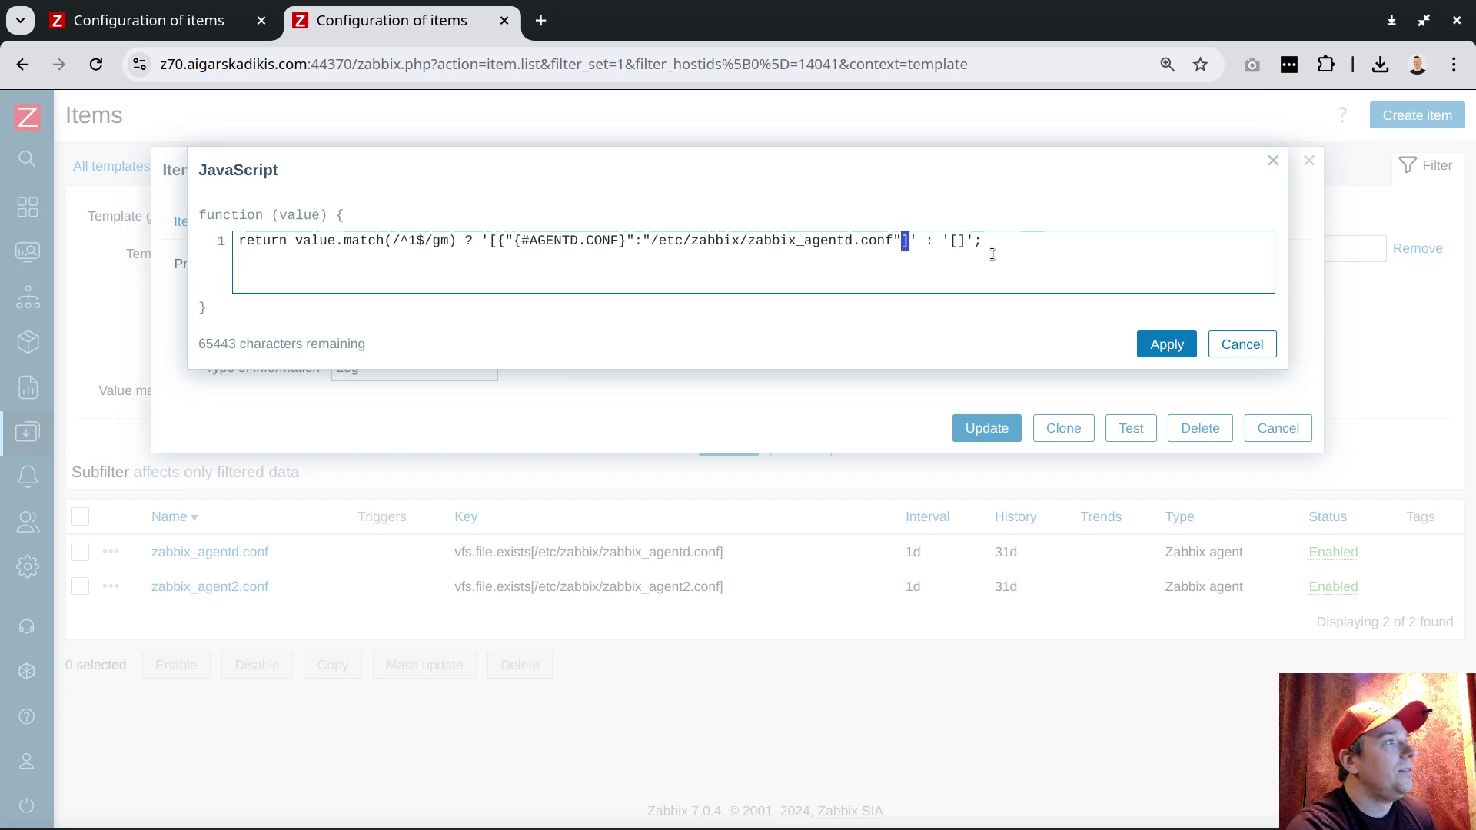
click(919, 248)
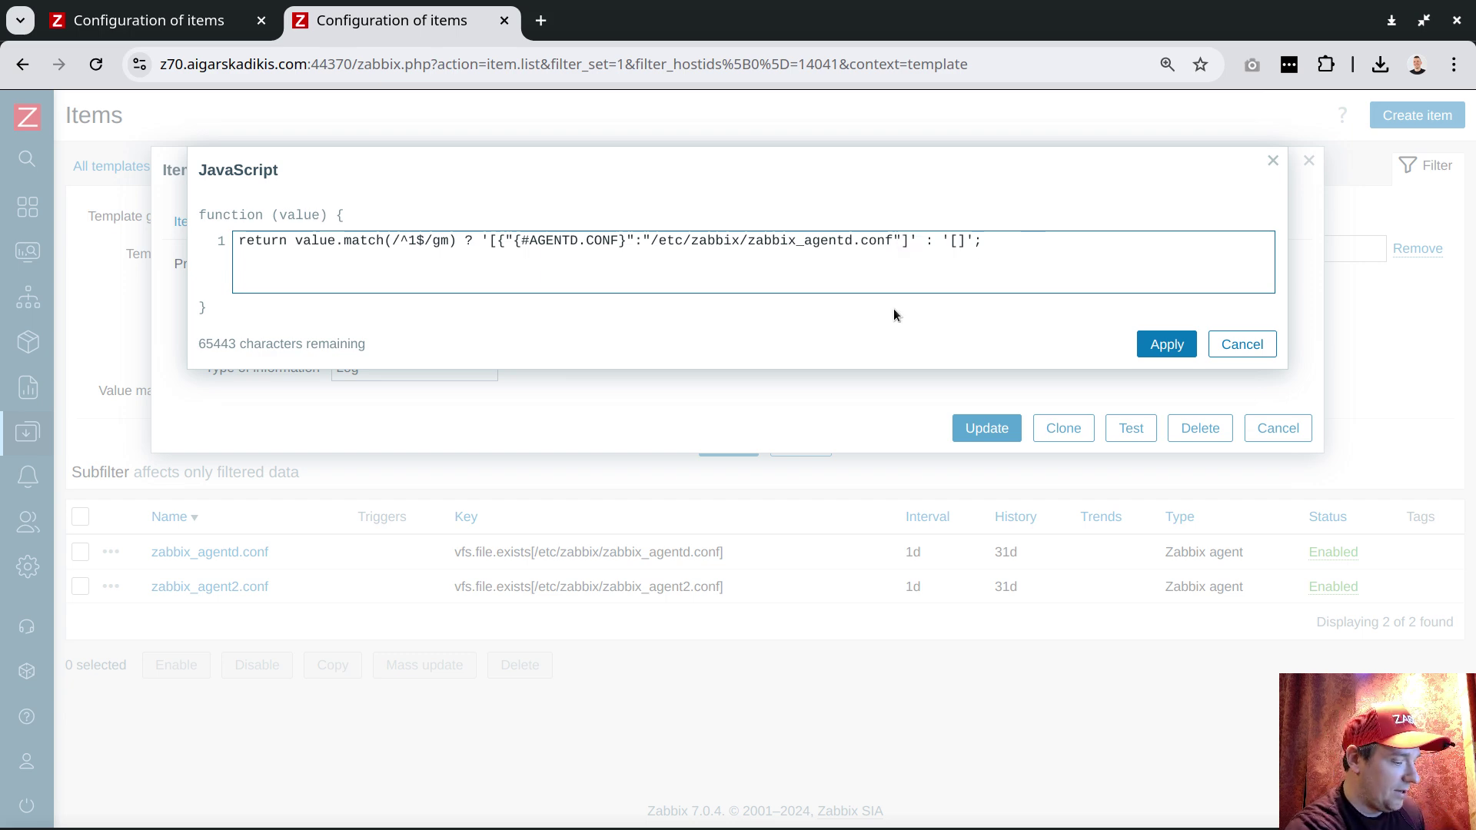
text(})
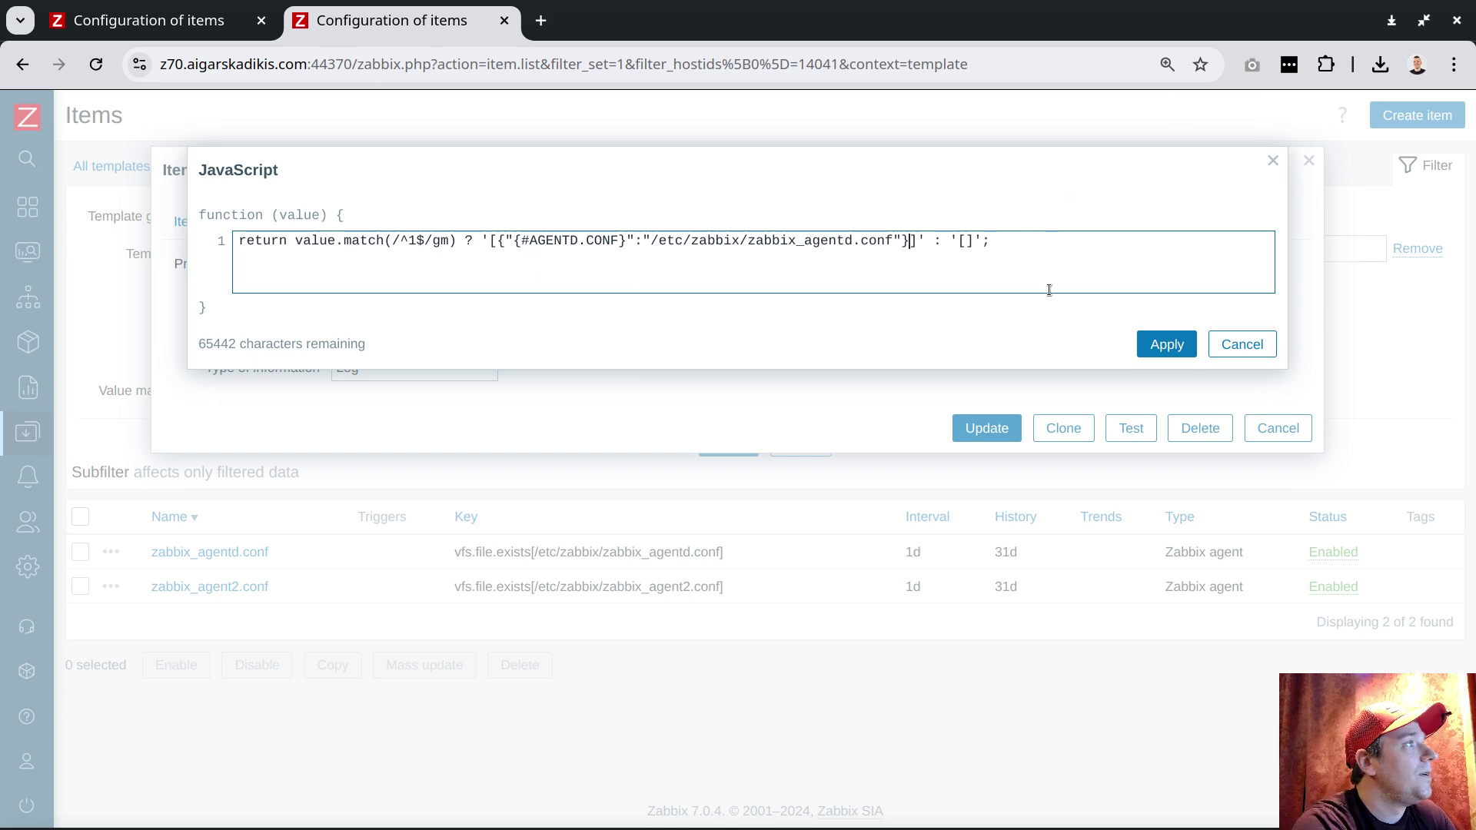
click(1166, 344)
click(984, 427)
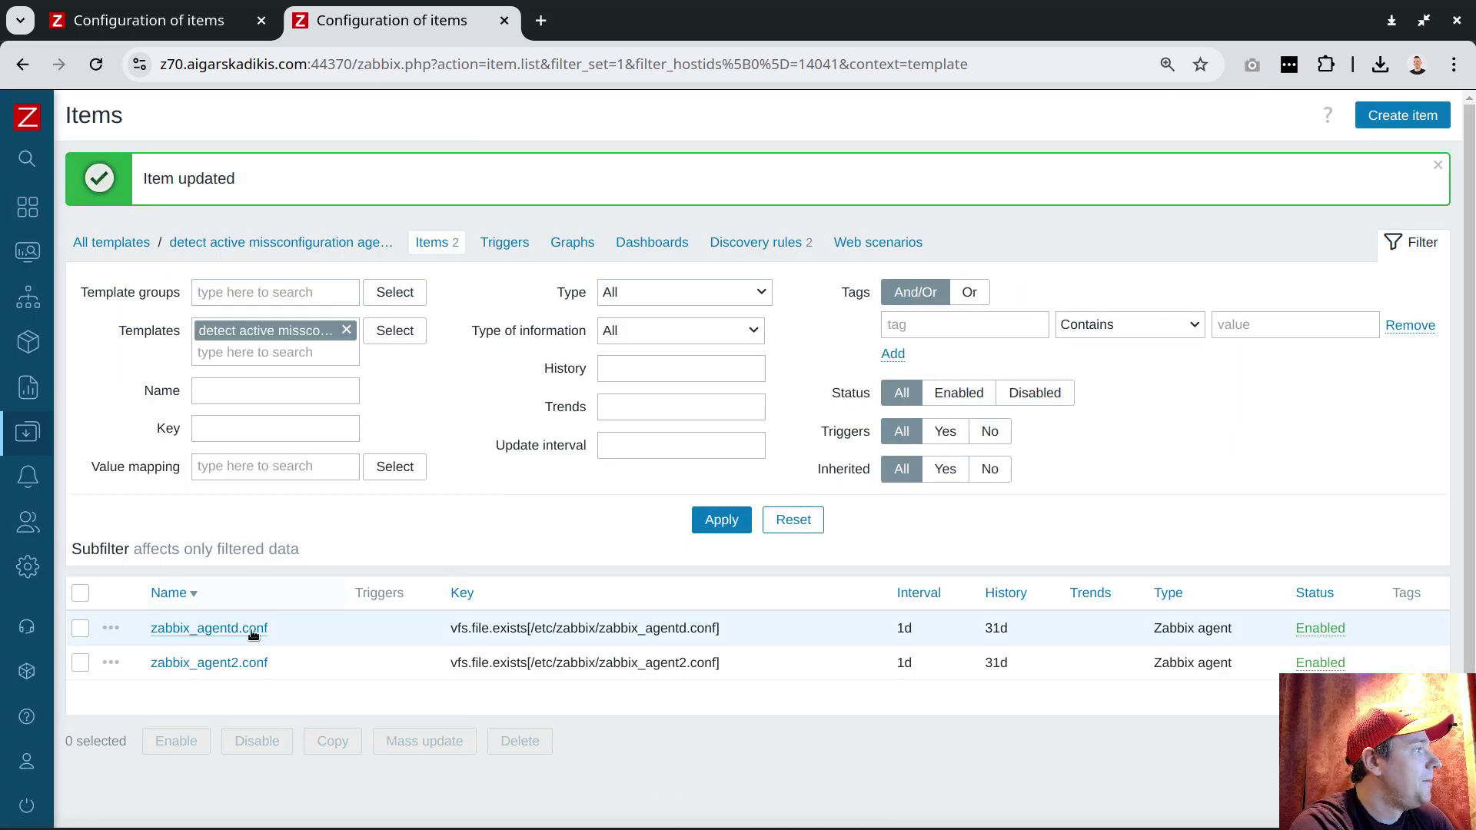
Step: Insert the missing closing curly brace before the JSON's final square bracket in the zabbix_agent2.conf item's JavaScript preprocessing and save the item
click(248, 661)
click(321, 225)
click(838, 296)
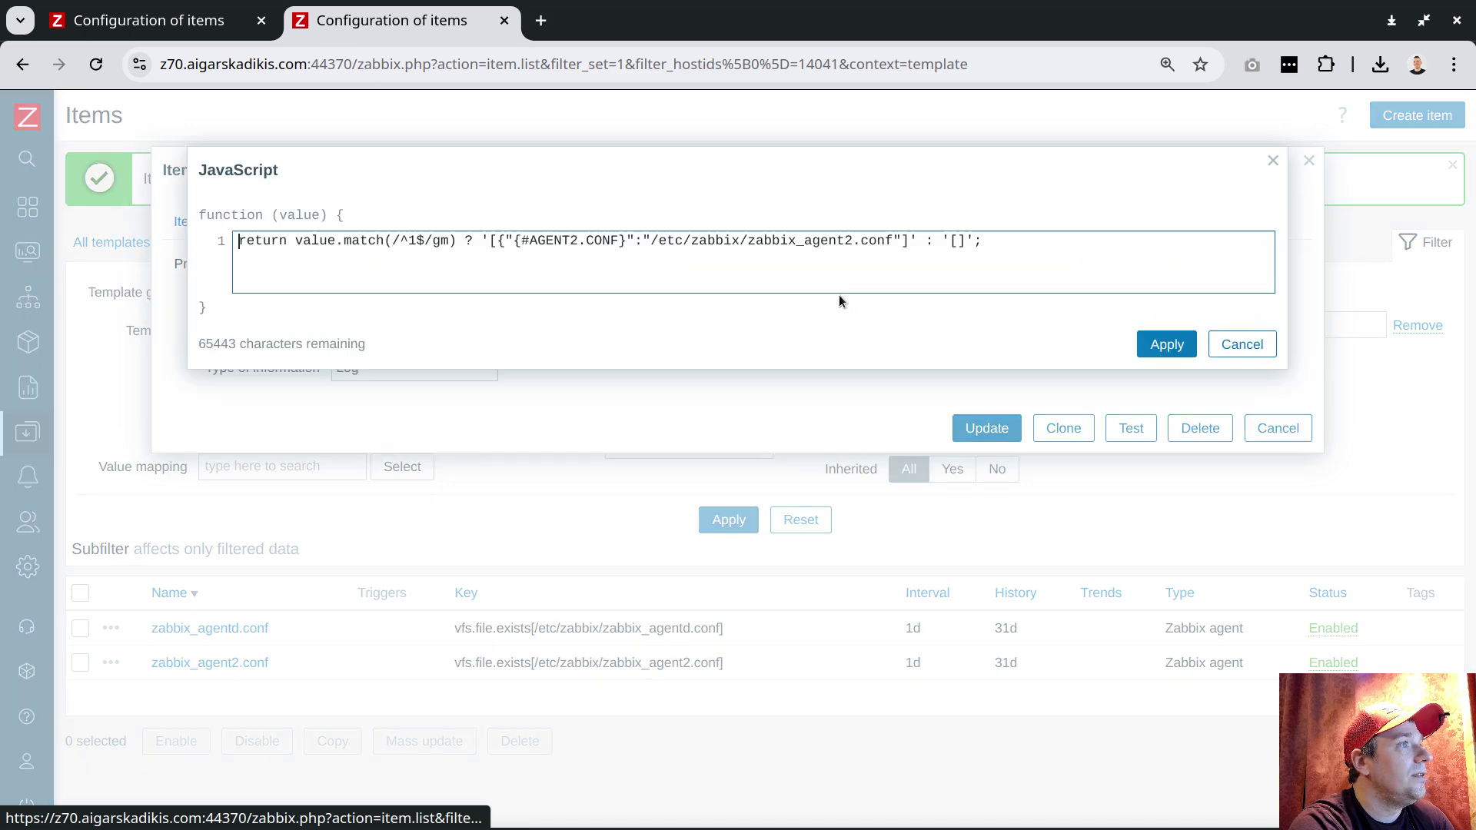
text(})
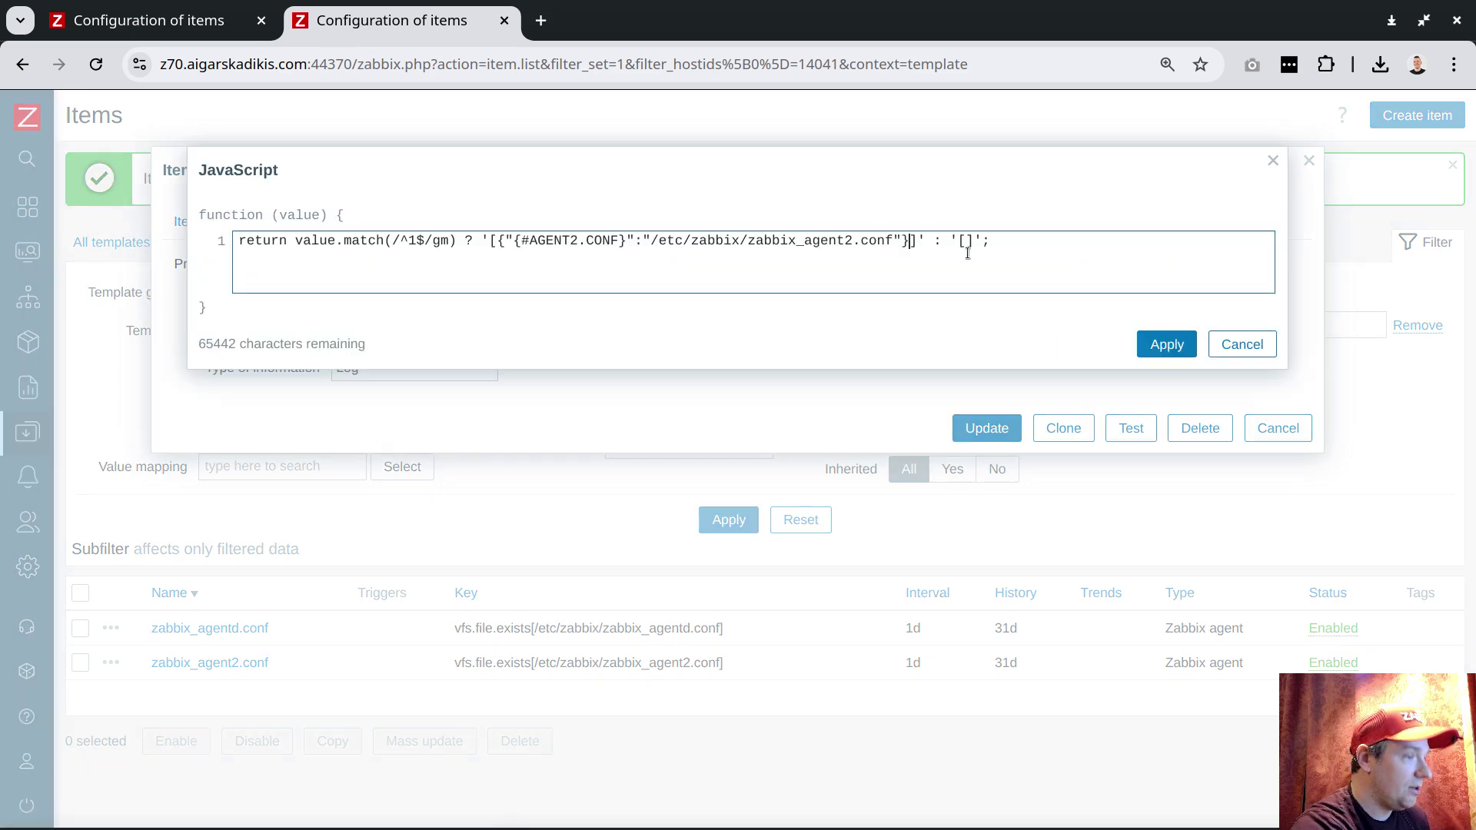
click(1167, 344)
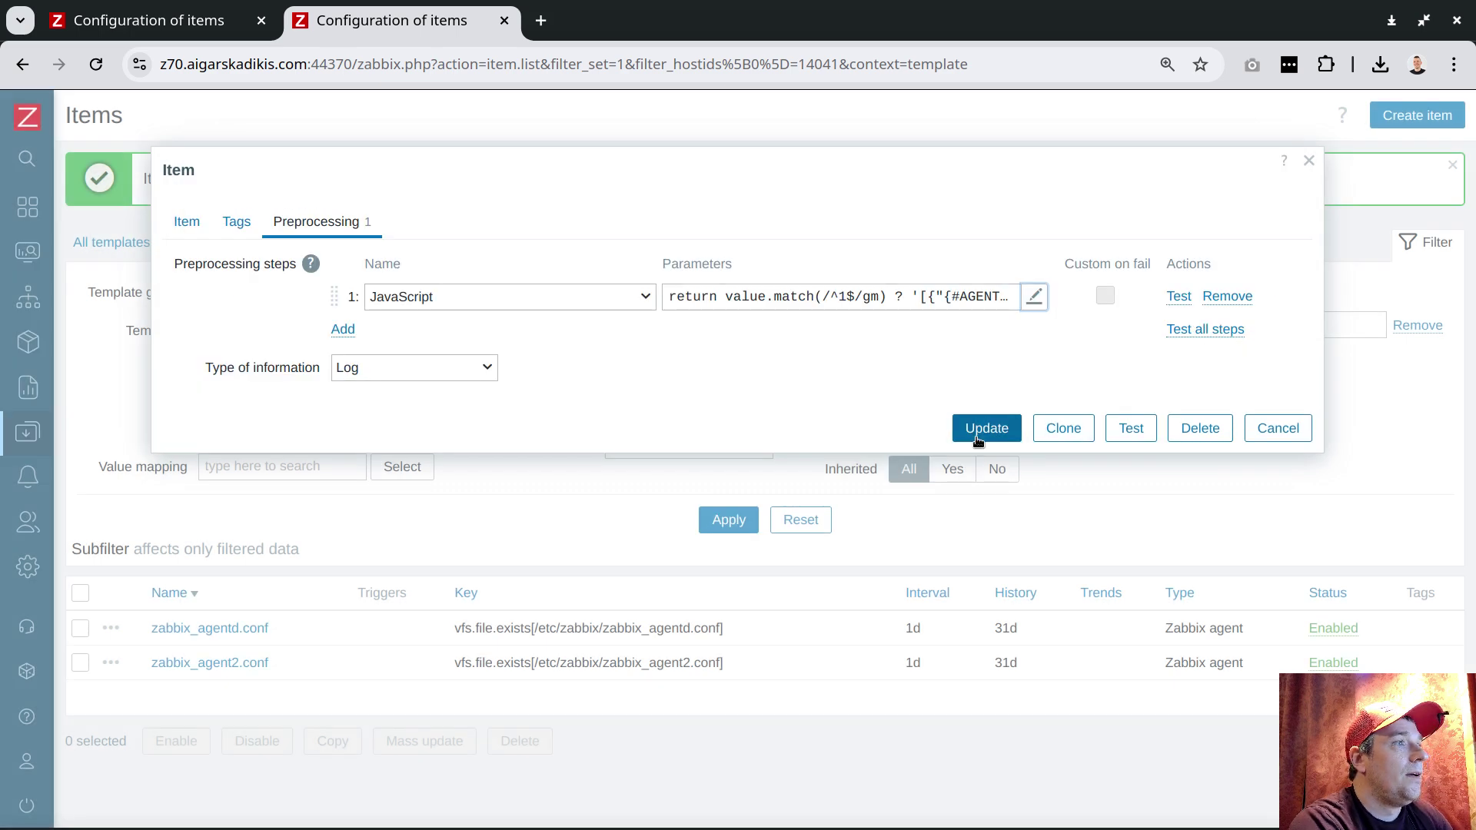
click(986, 428)
Step: Search for samba, open 'Linux by Zabbix agent' from host samba.ak.lan, unlink and clear its misconfiguration detection template, and save
click(52, 166)
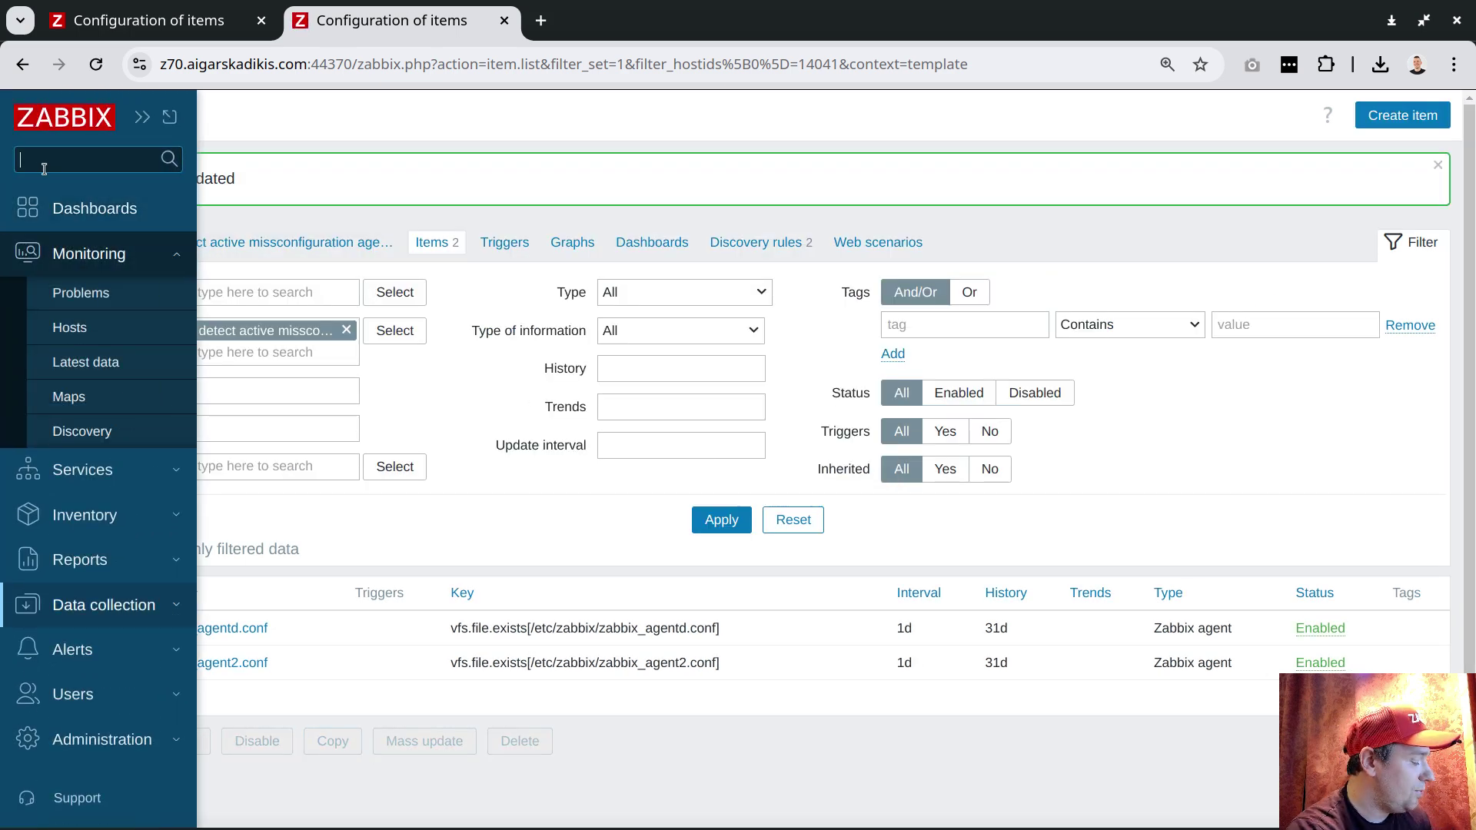
text(samba)
key(Return)
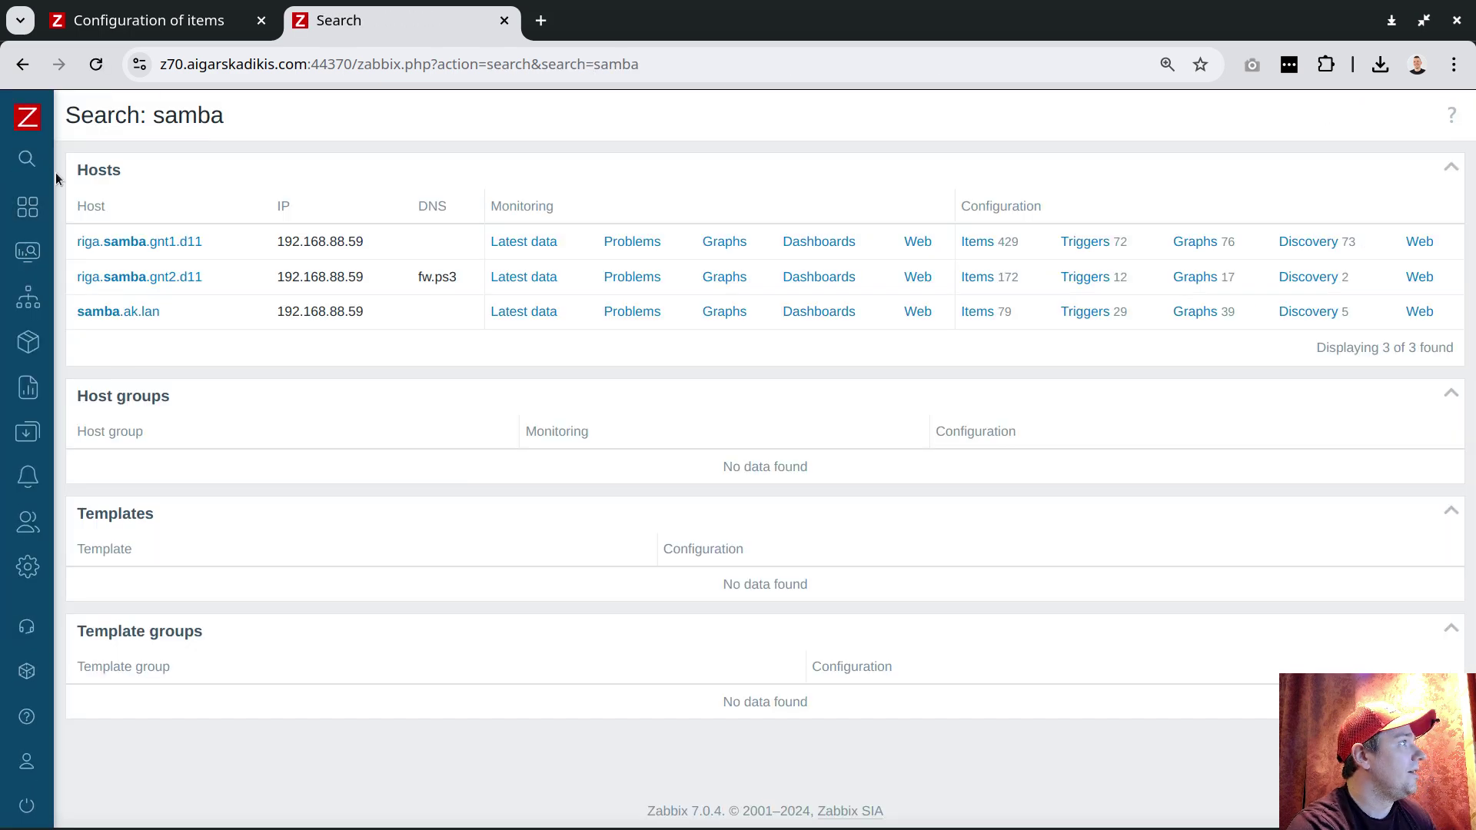
click(139, 310)
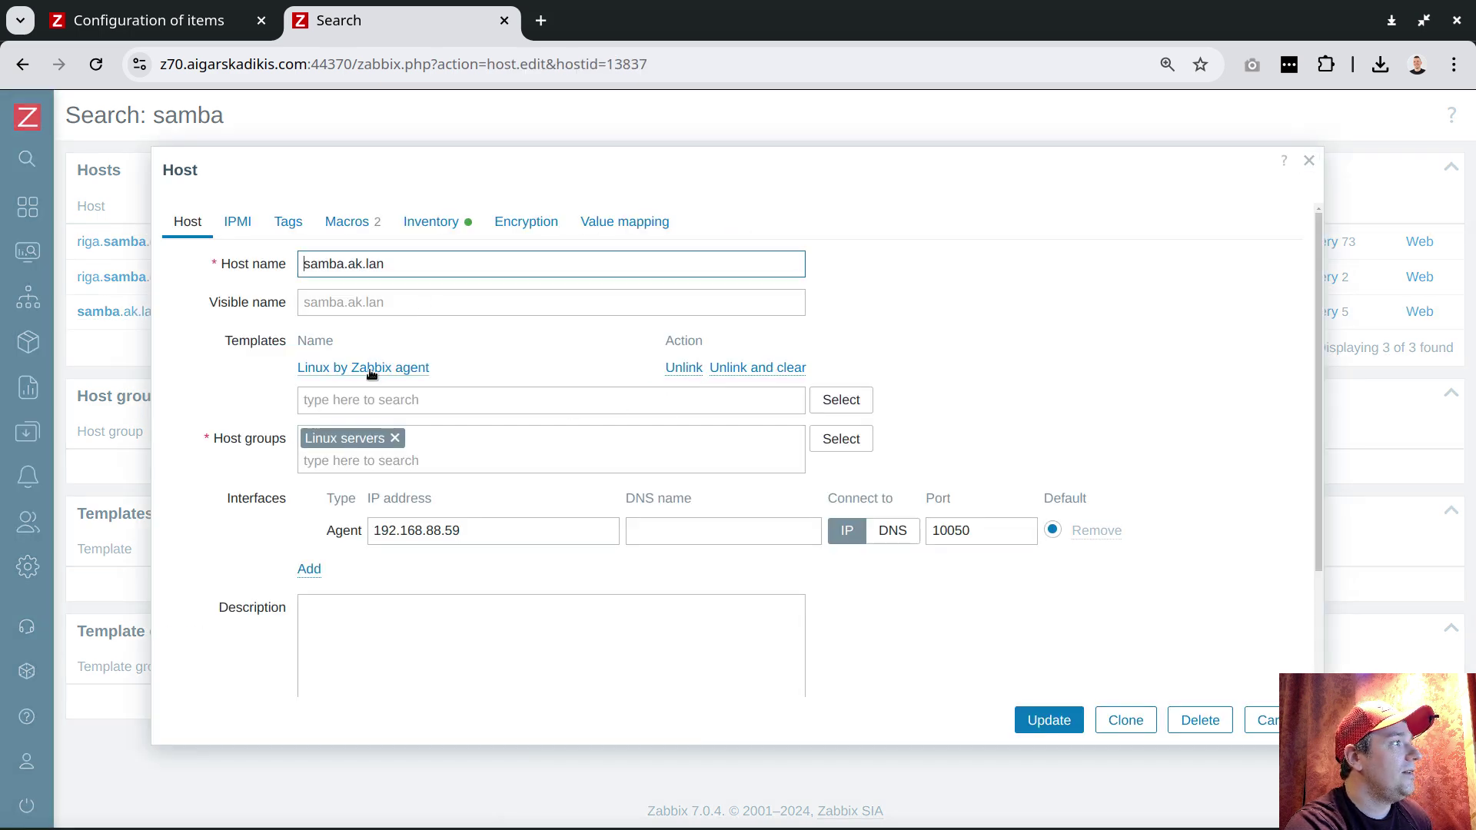
click(372, 369)
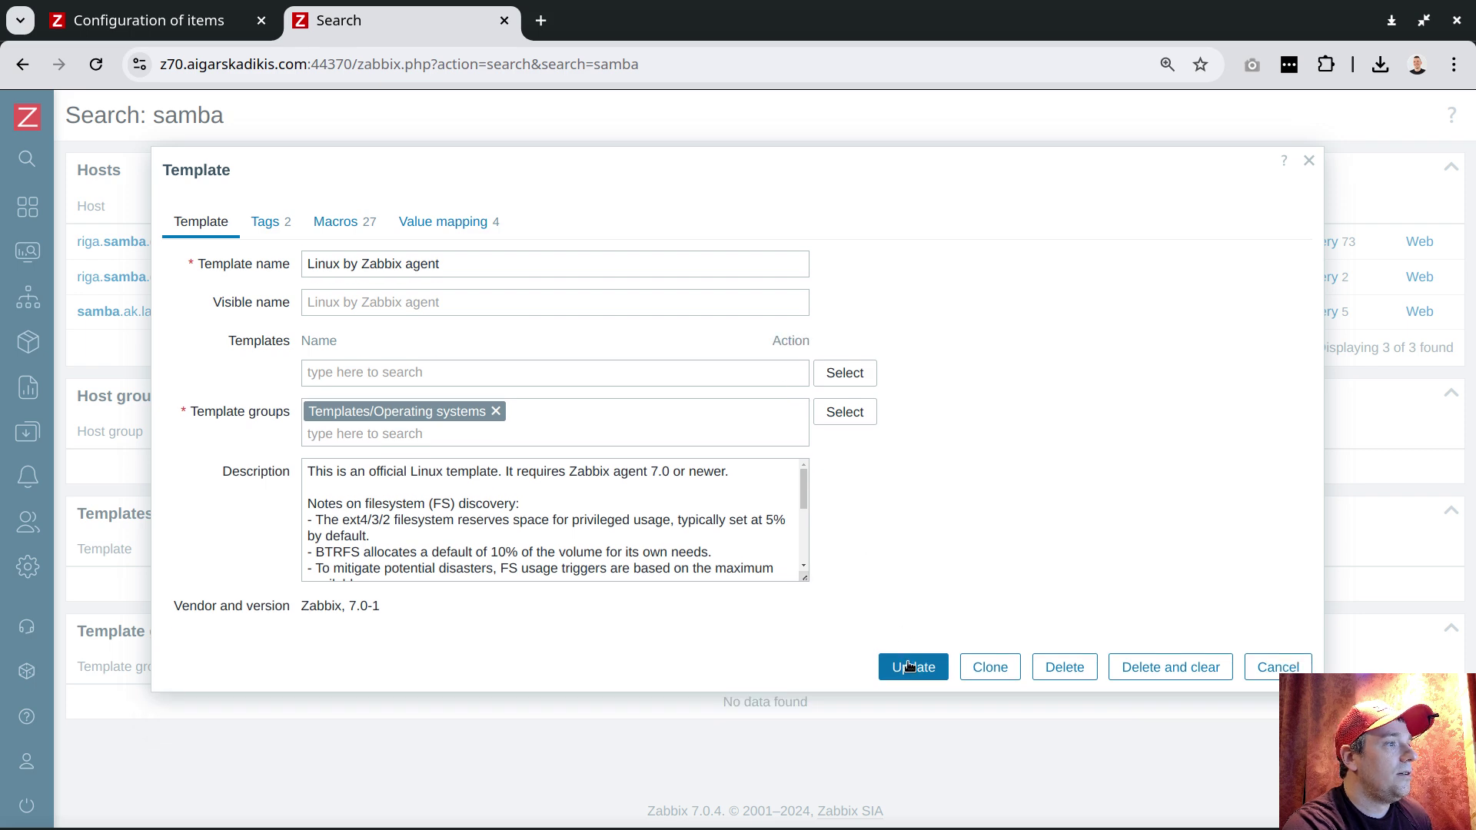
click(909, 665)
Step: Reopen 'Linux by Zabbix agent' from host samba.ak.lan, link 'detect active missconfiguration agentd agent2' to it and save the template
click(143, 386)
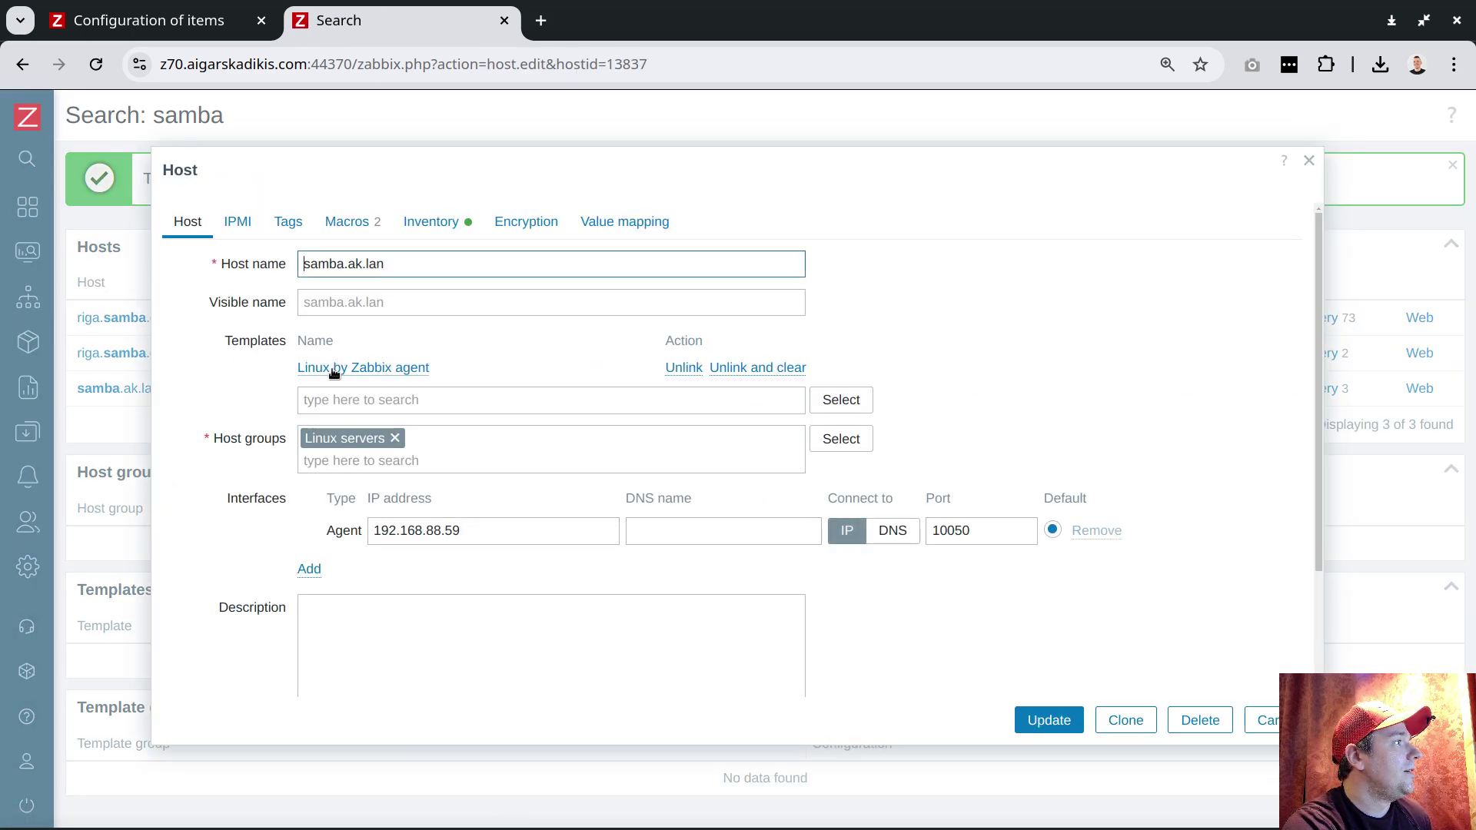
click(333, 369)
click(417, 352)
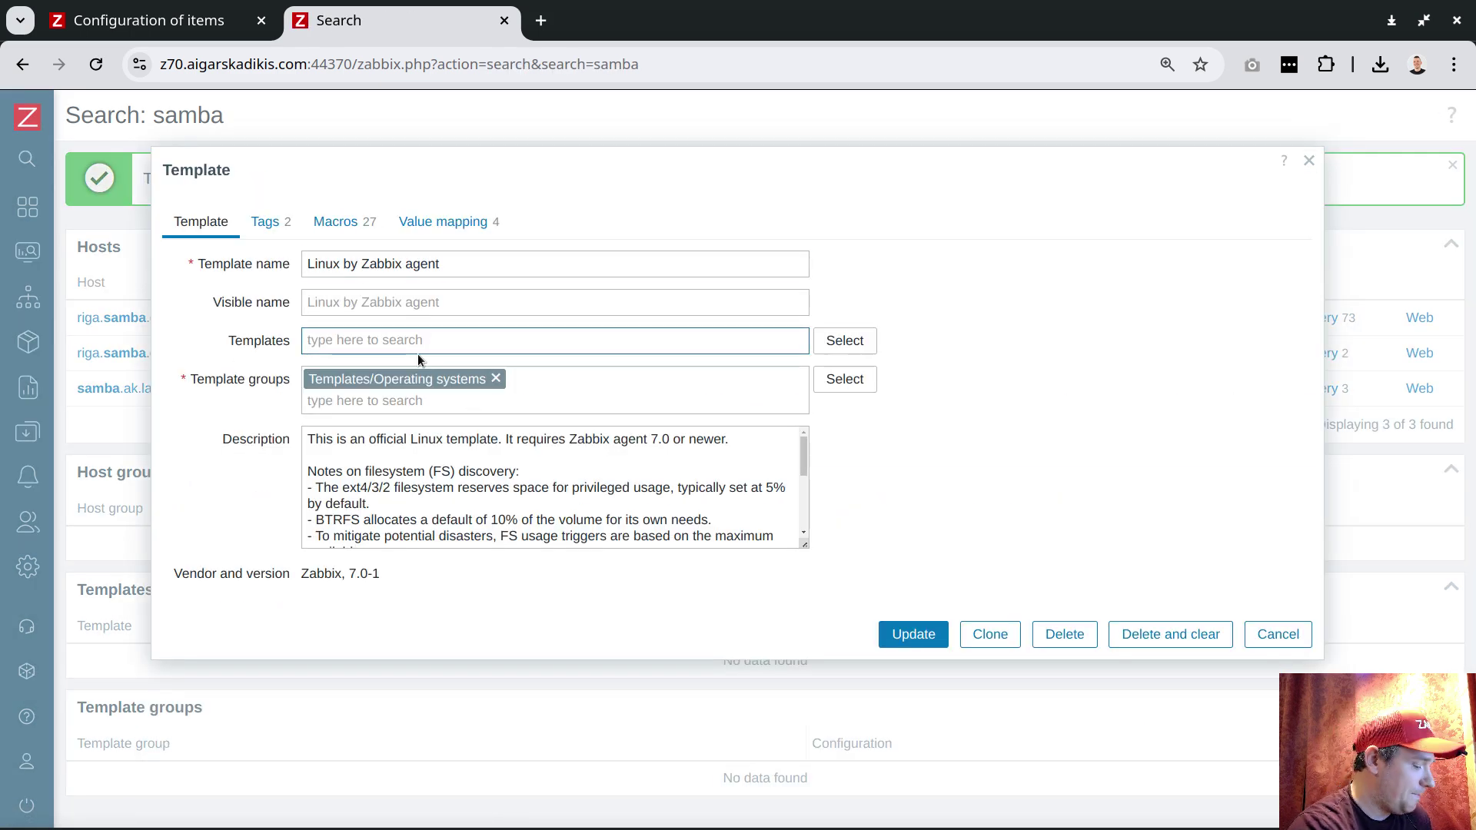
text(miss)
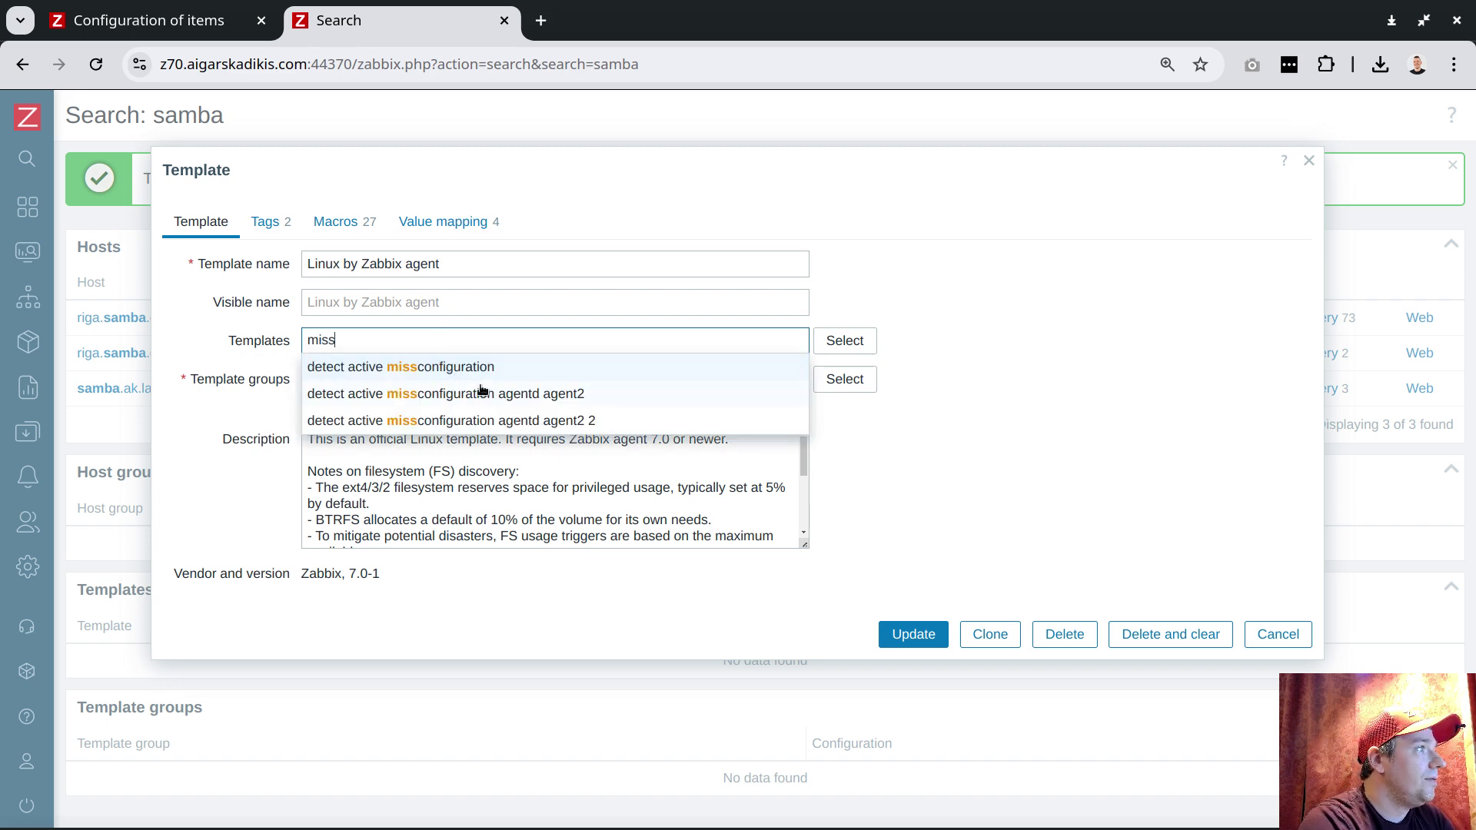
click(492, 393)
click(915, 654)
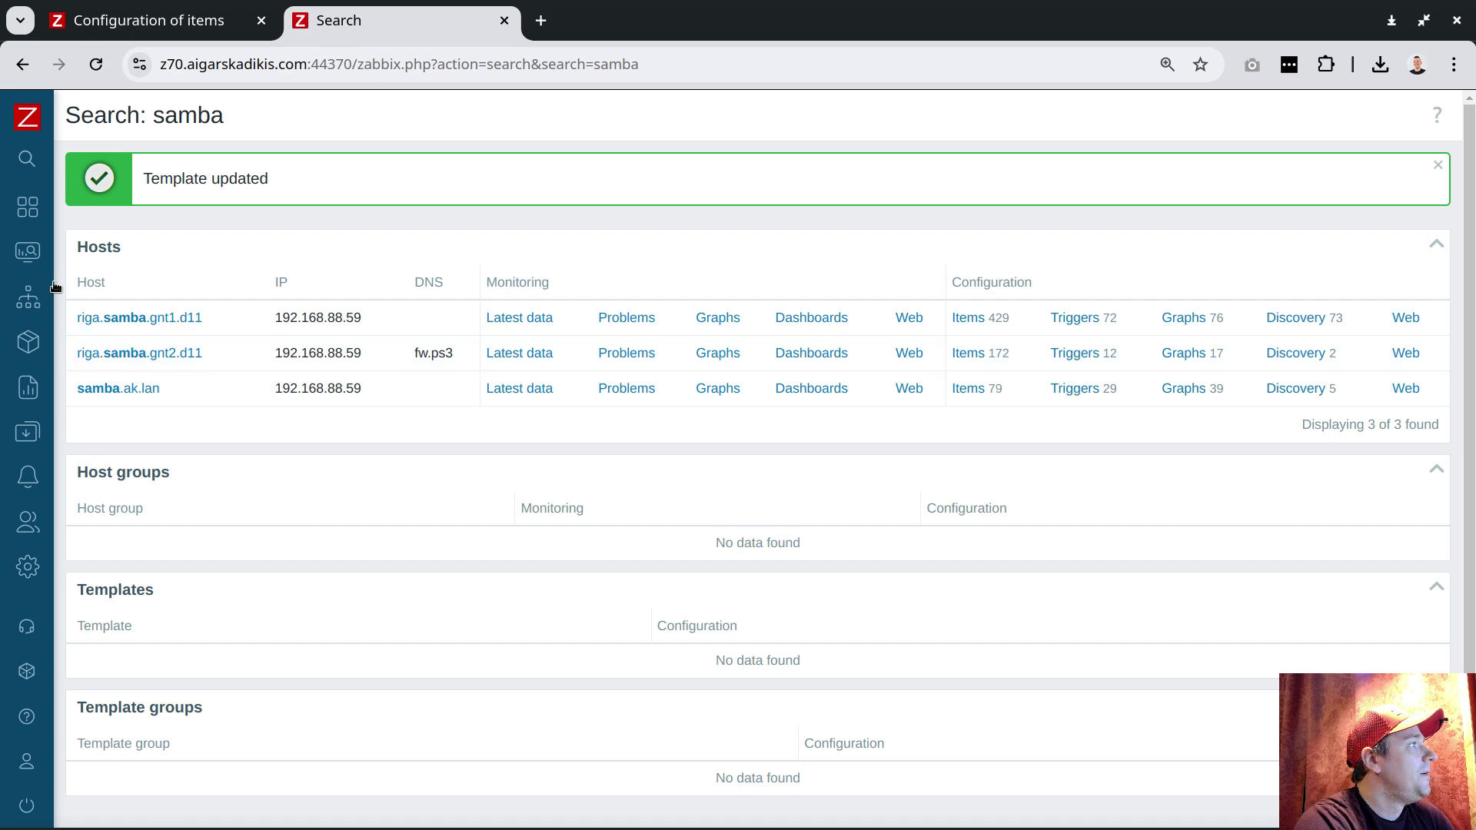
Step: Reopen the latest data of samba.ak.lan, filter it by the name zabbix_ and check the configuration file items for new values
click(520, 388)
scroll(804, 475, down, 5)
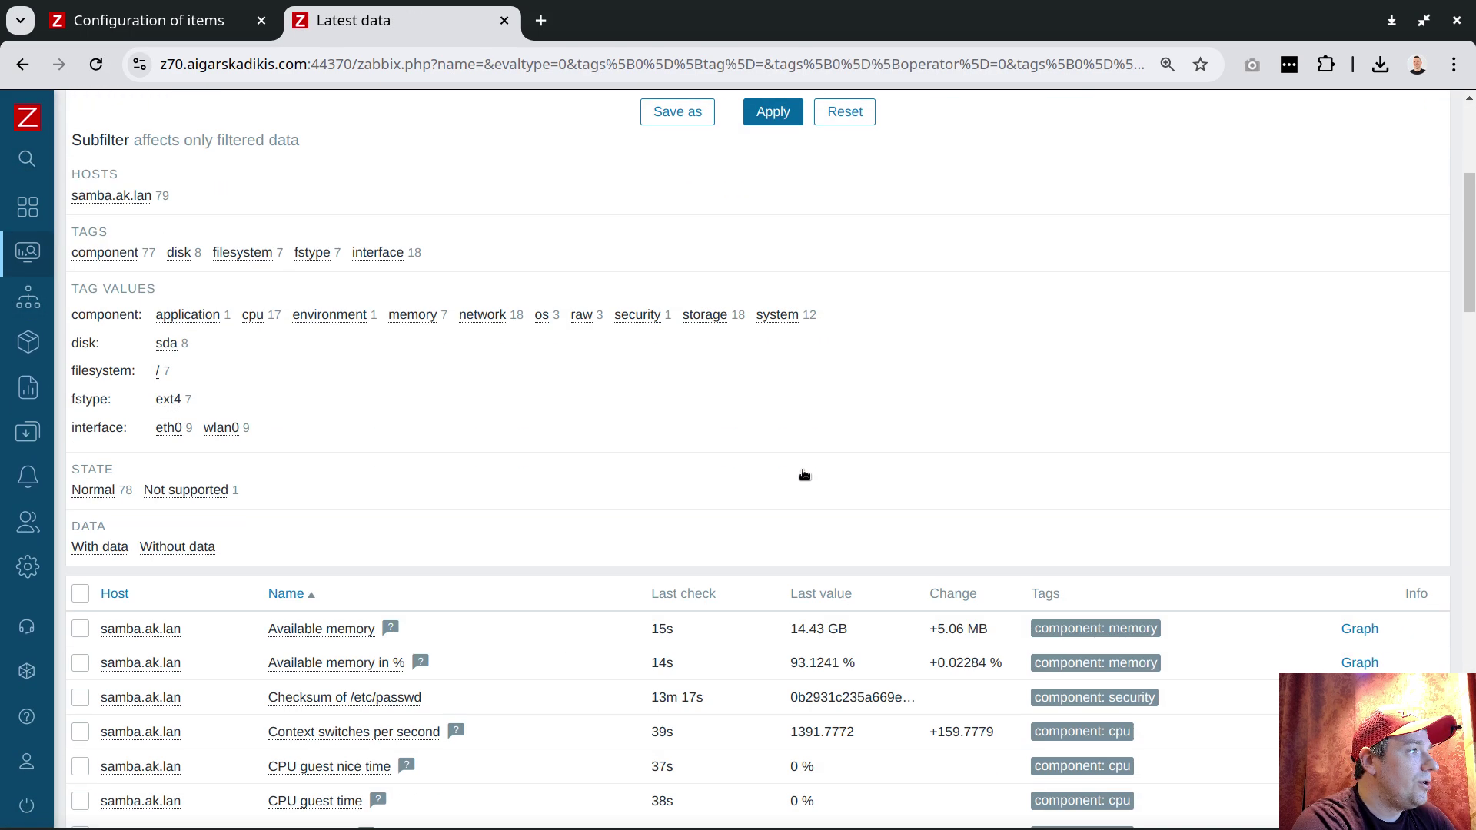
scroll(804, 474, up, 5)
click(298, 315)
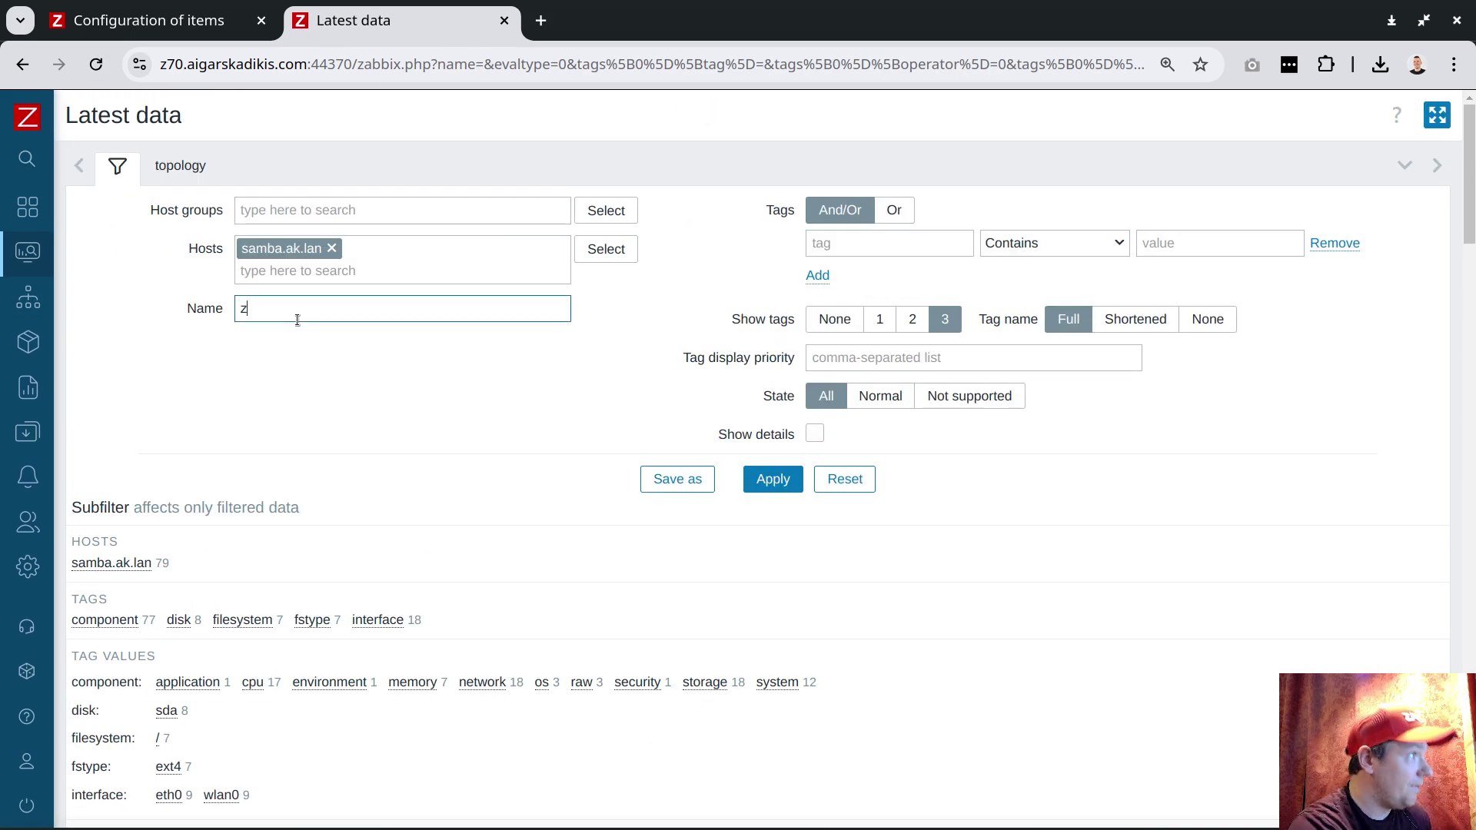
key(Return)
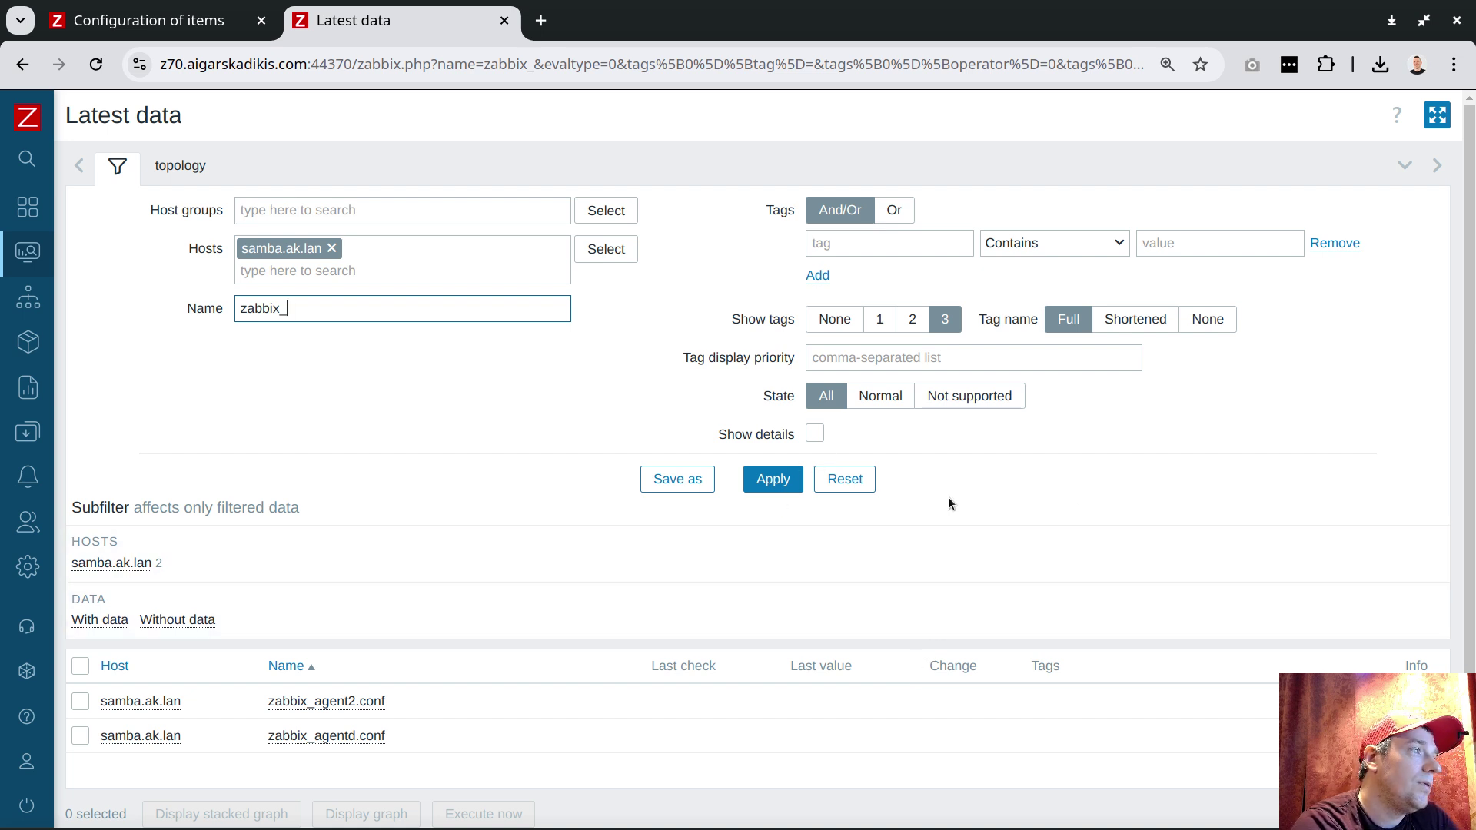
click(772, 484)
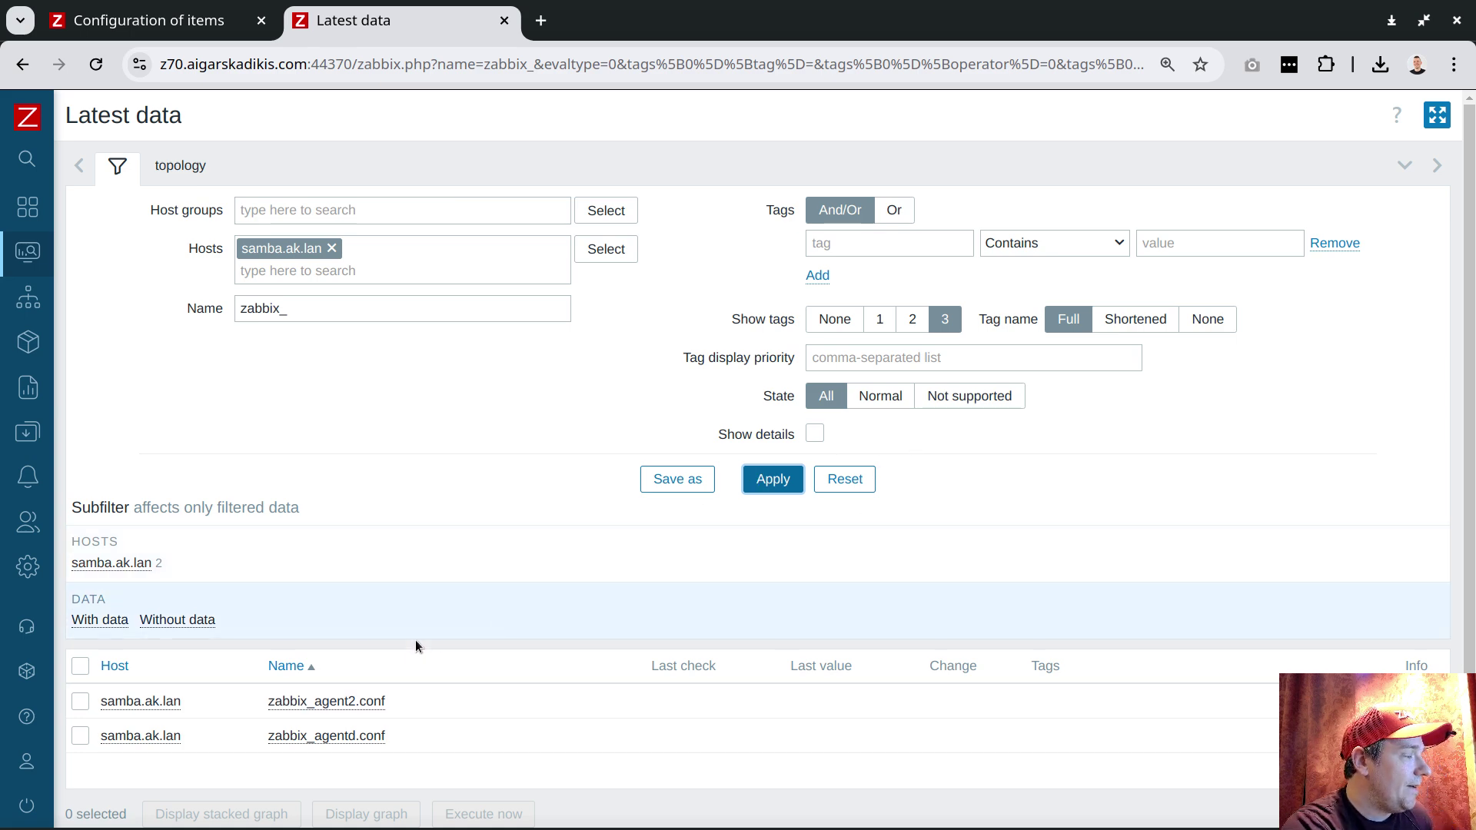
Step: Switch to the Xfce4 terminal and run hostname to check which machine the /etc/zabbix listing belongs to
key(alt+Tab)
key(alt+Tab)
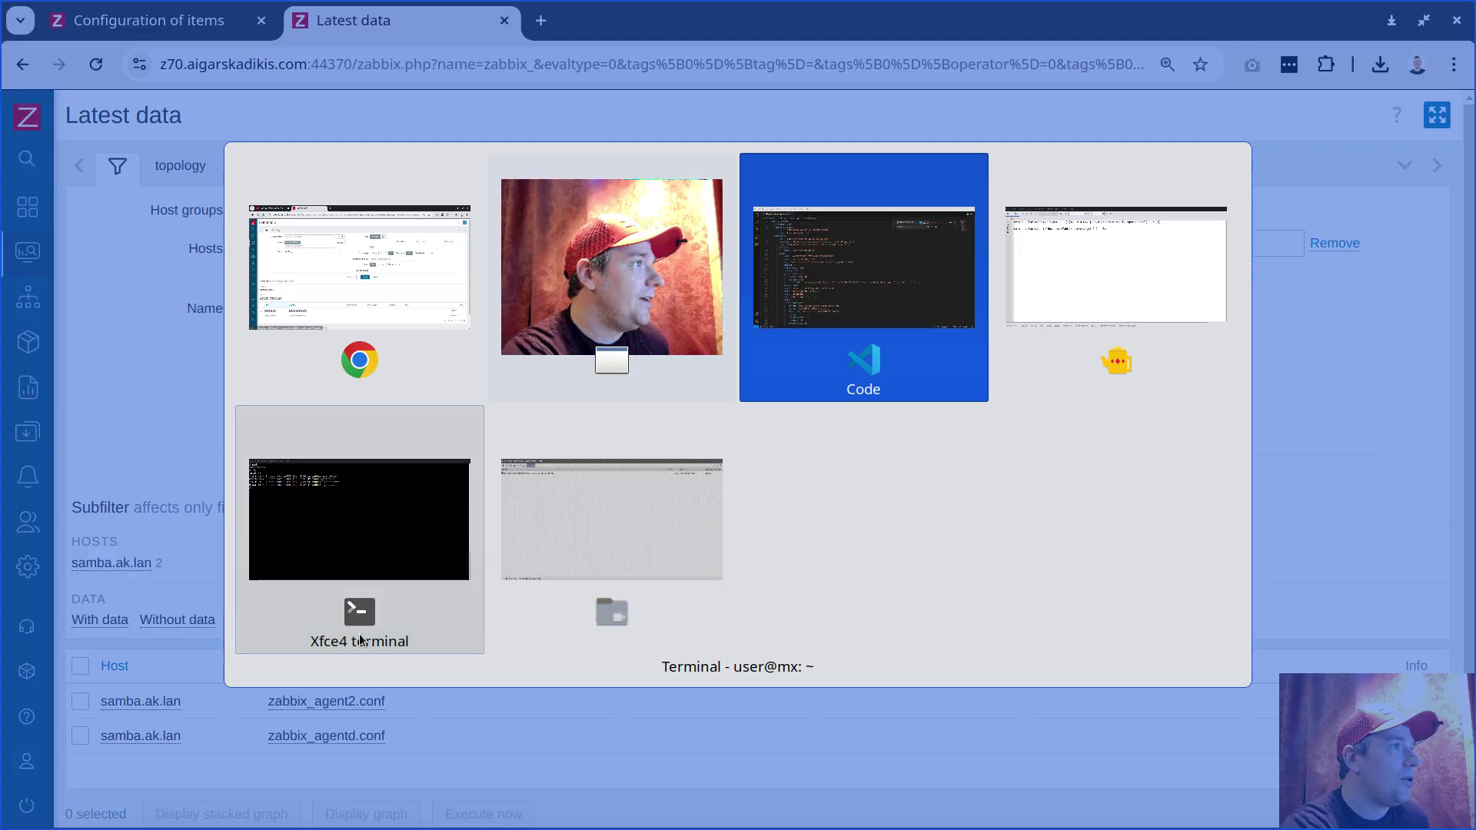
click(358, 624)
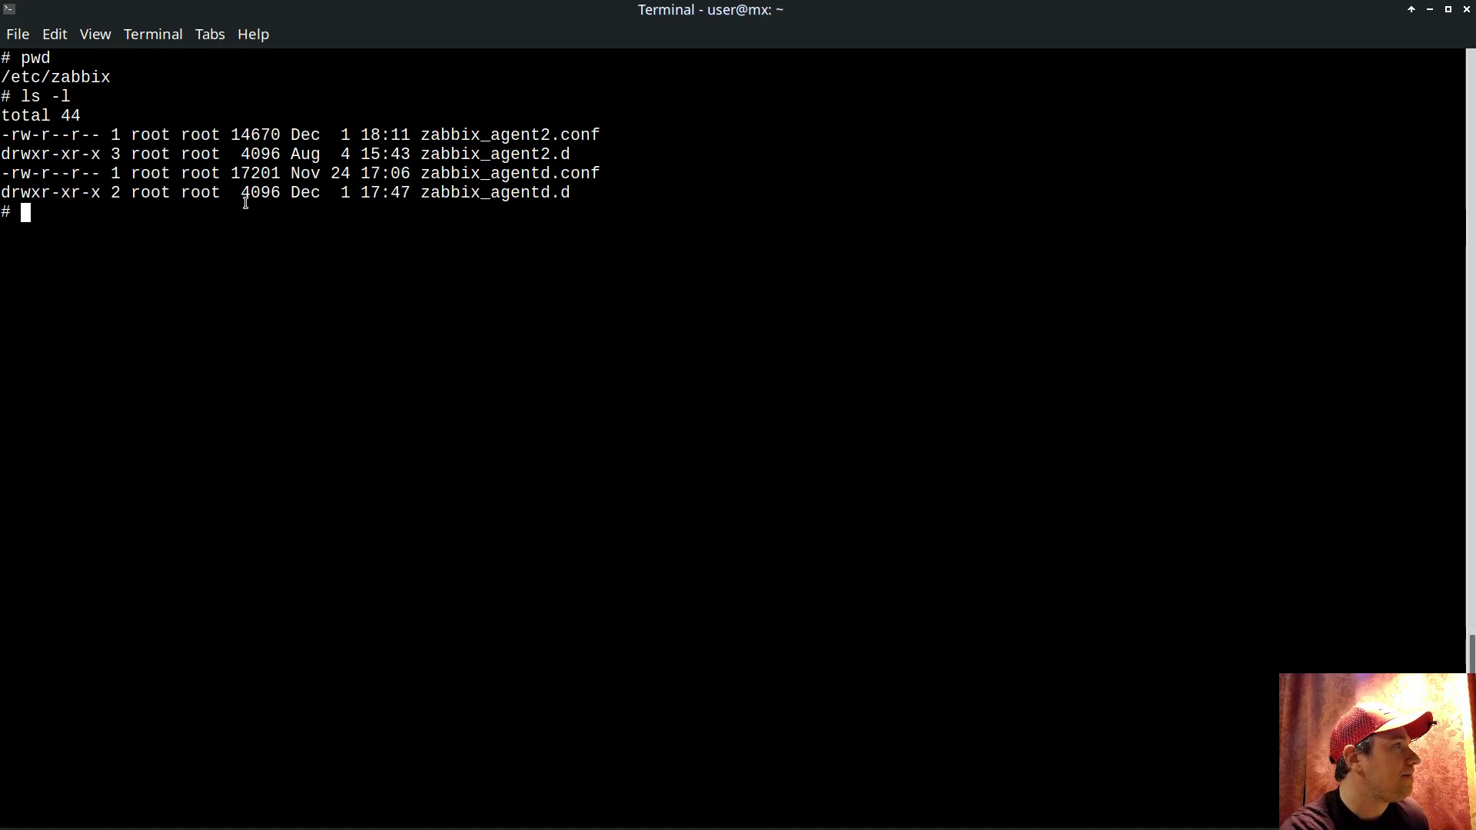
text(hostname)
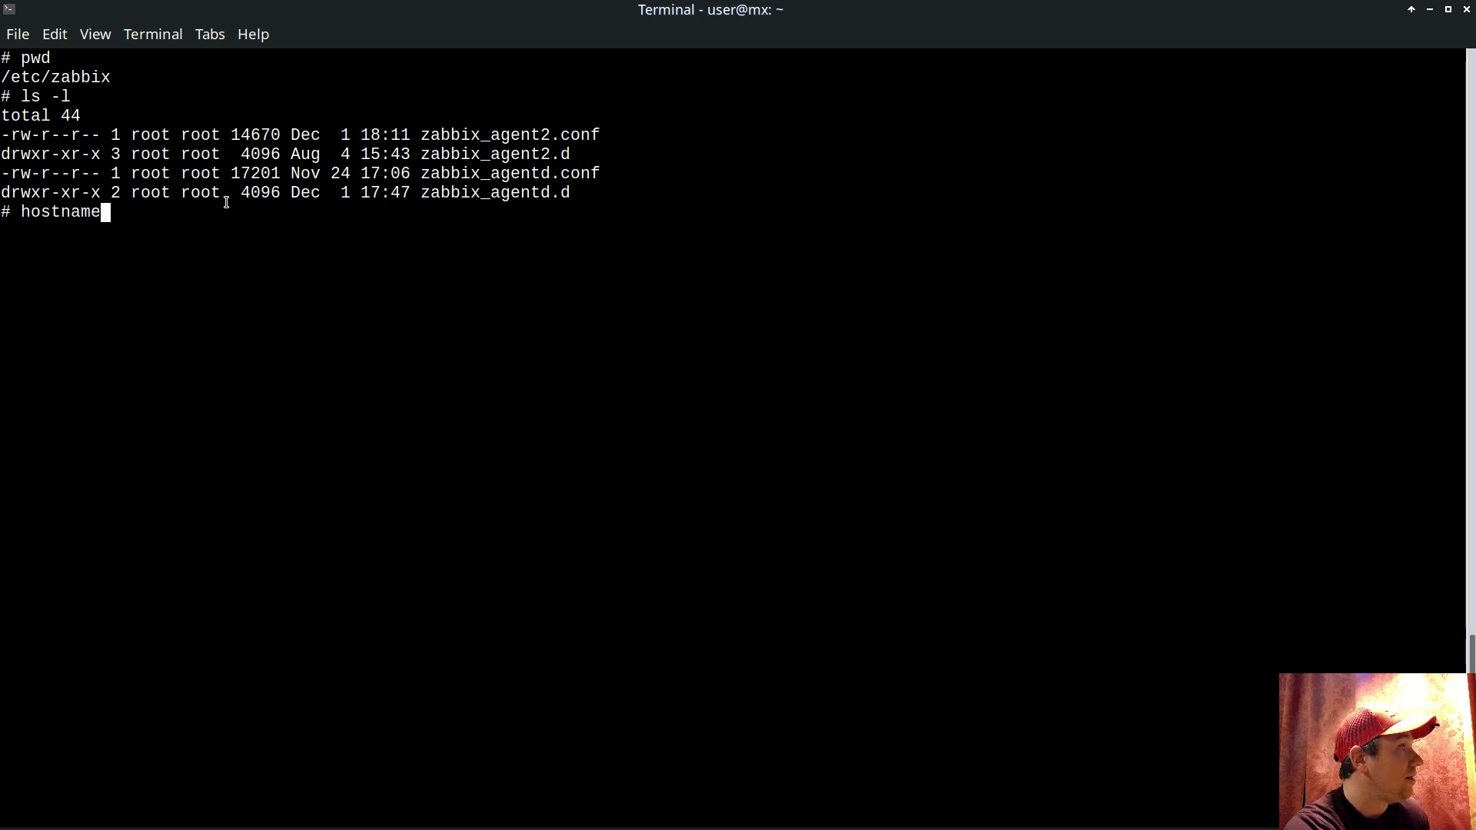
key(Return)
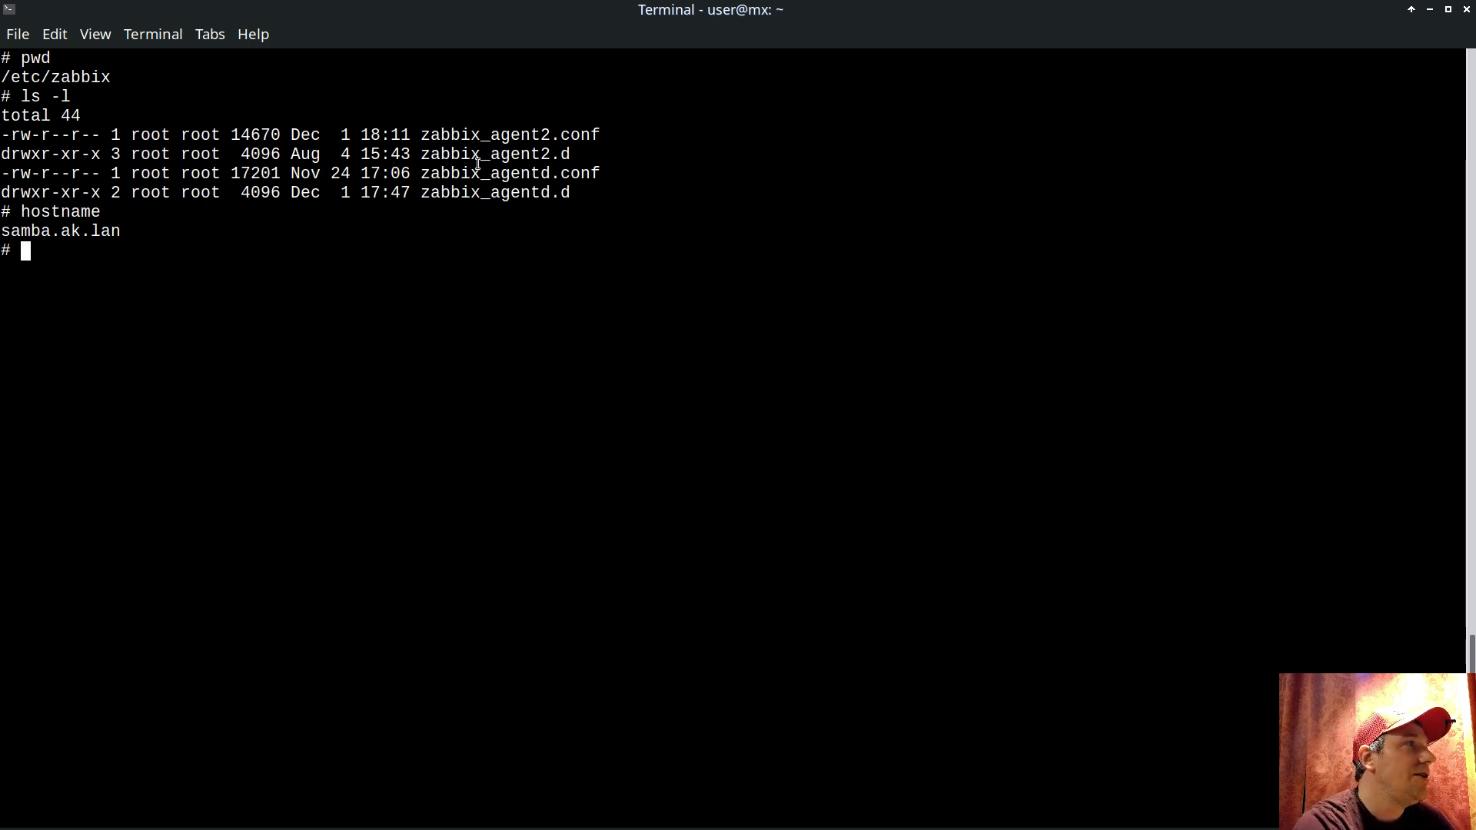
Step: Return to the Zabbix latest data and refresh the zabbix_ items of samba.ak.lan
click(1430, 10)
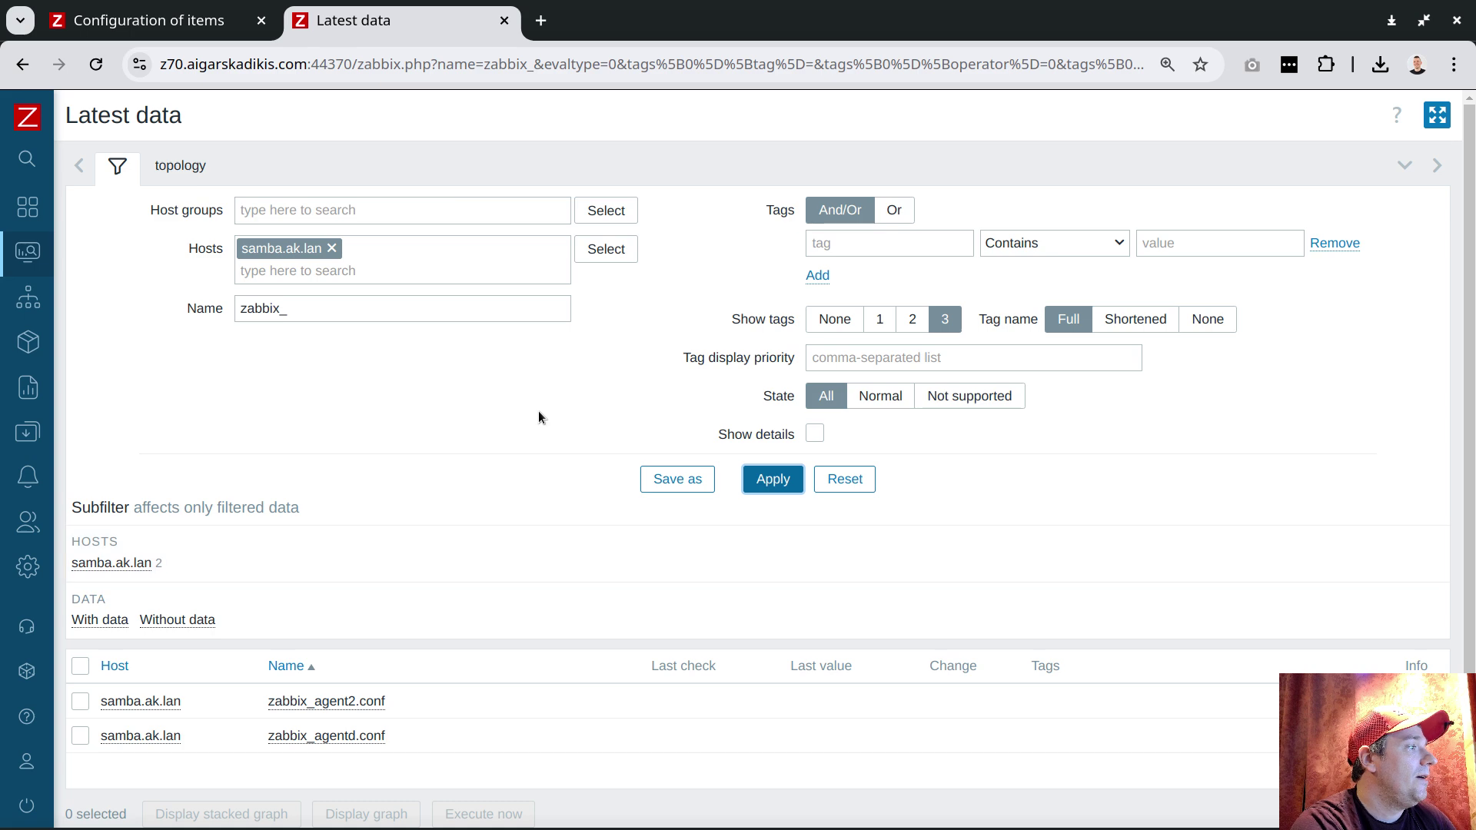
click(747, 477)
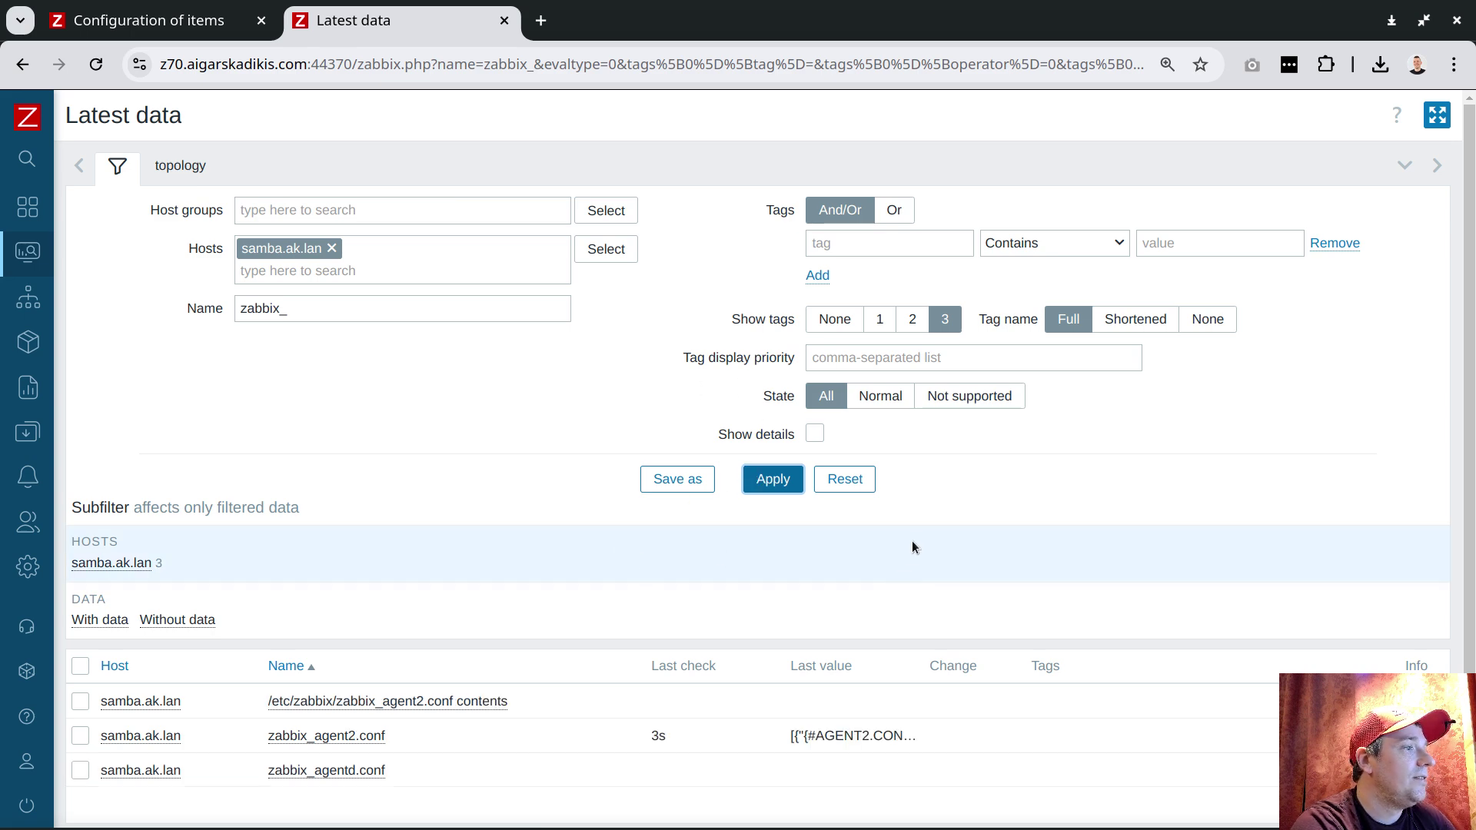
Step: Examine the contents item for /etc/zabbix/zabbix_agent2.conf and refresh the list to look for the zabbix_agentd.conf counterpart
scroll(912, 541, down, 2)
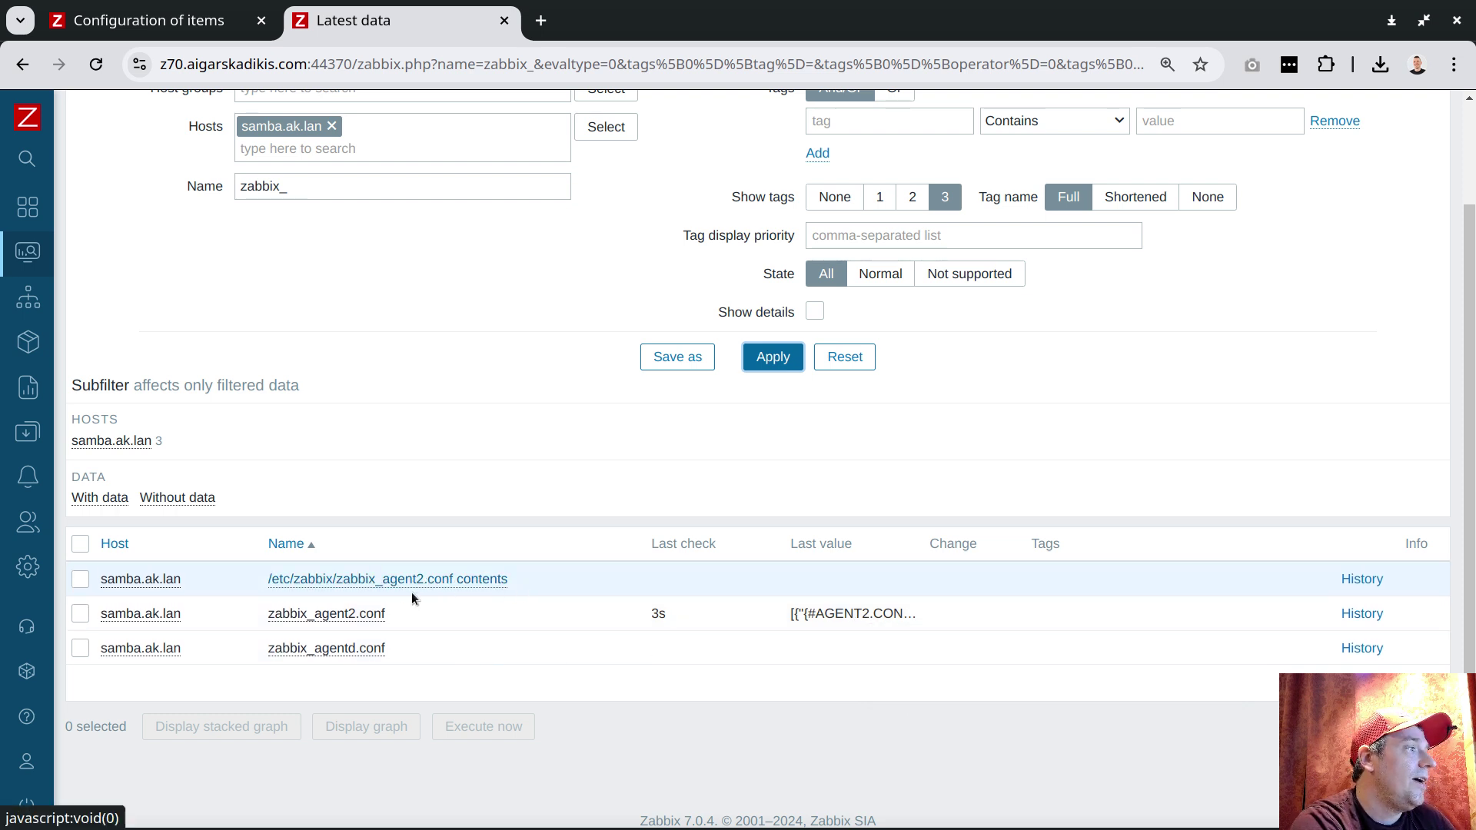
mouse_move(844, 621)
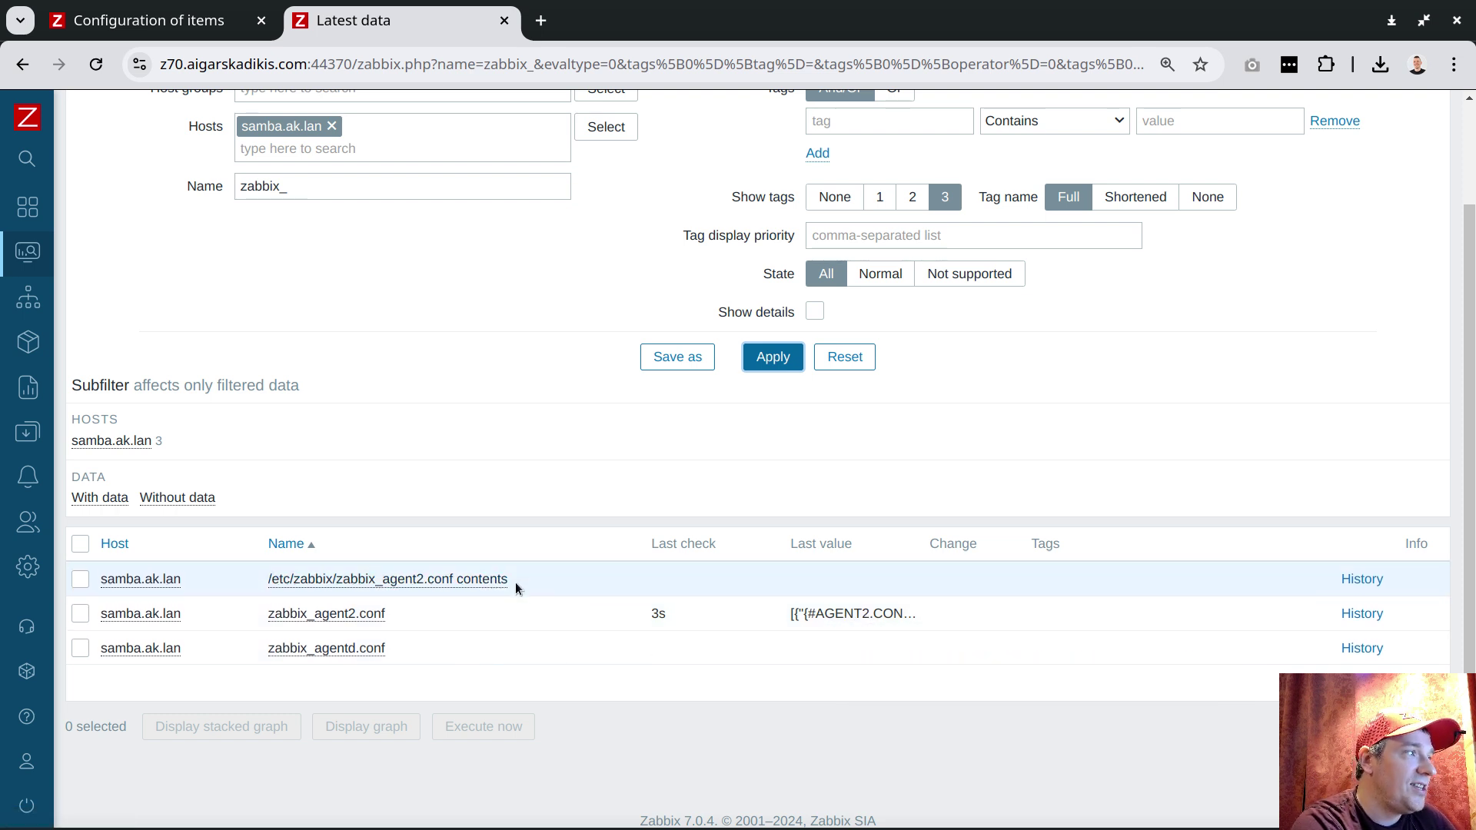
drag(514, 582, 268, 584)
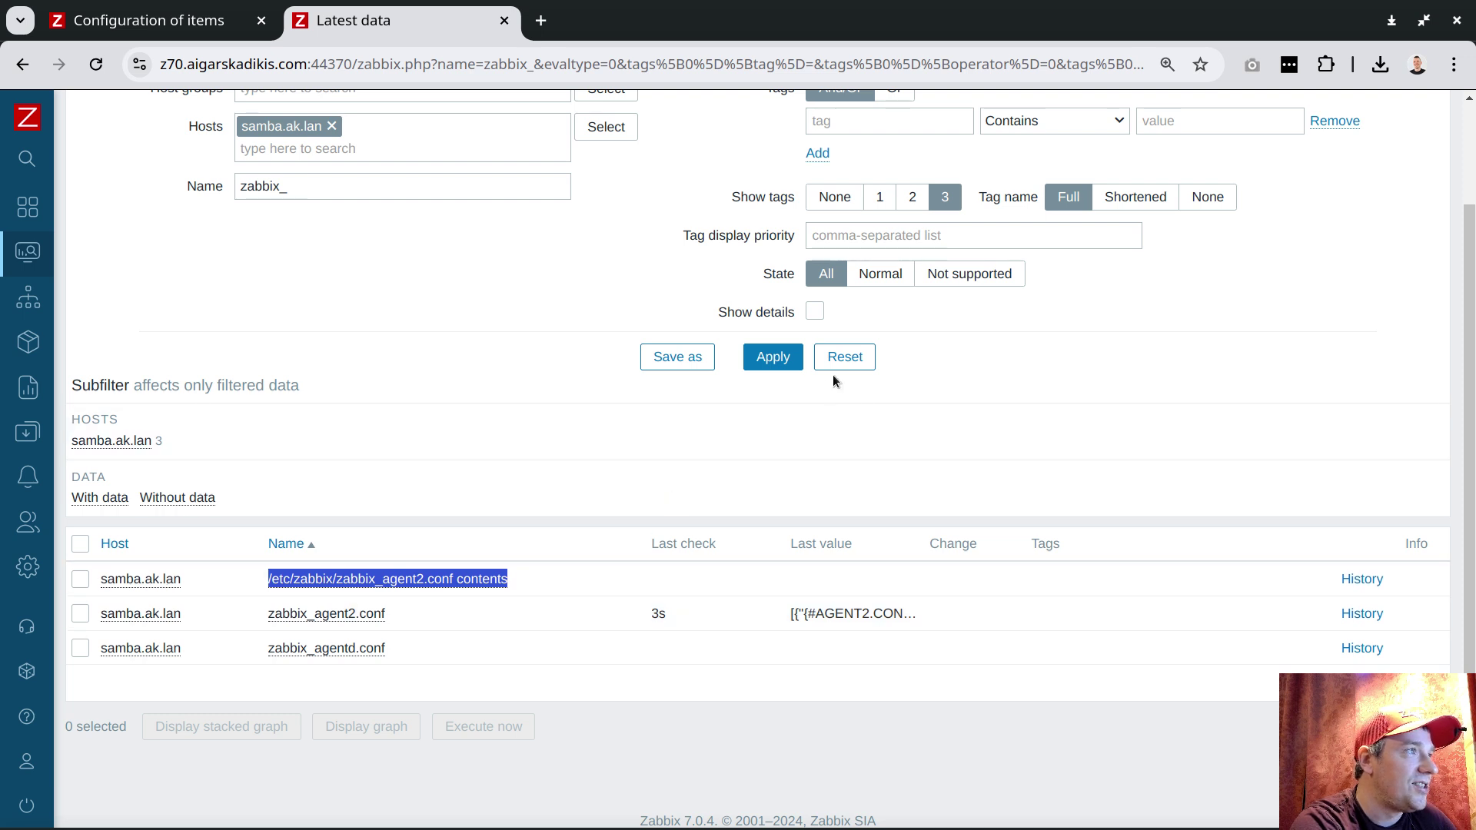
click(777, 358)
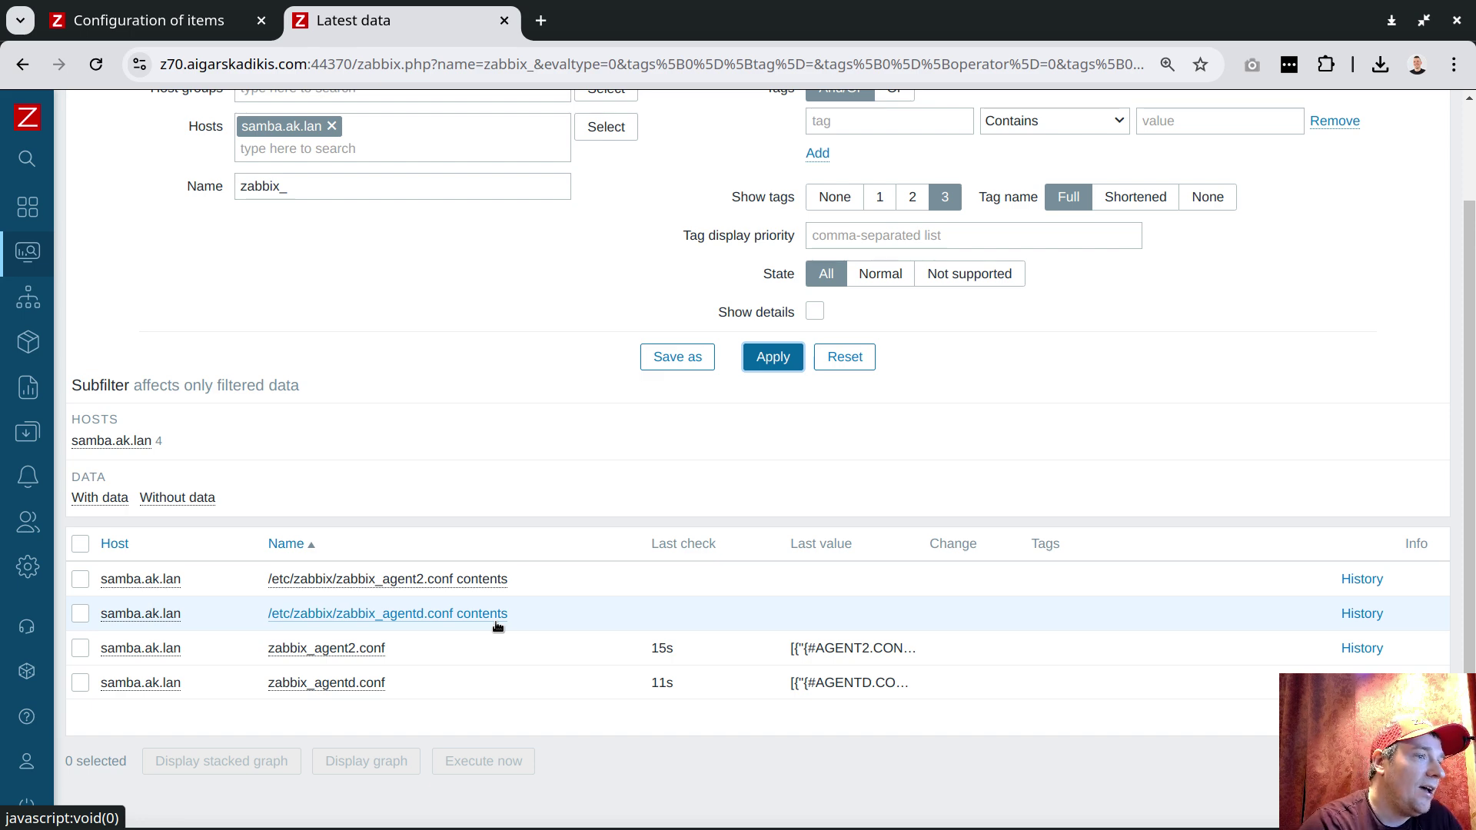
Step: Refresh the latest data again and compare the last values of the zabbix_agent2.conf and zabbix_agentd.conf contents items
scroll(783, 575, down, 1)
drag(639, 811, 706, 826)
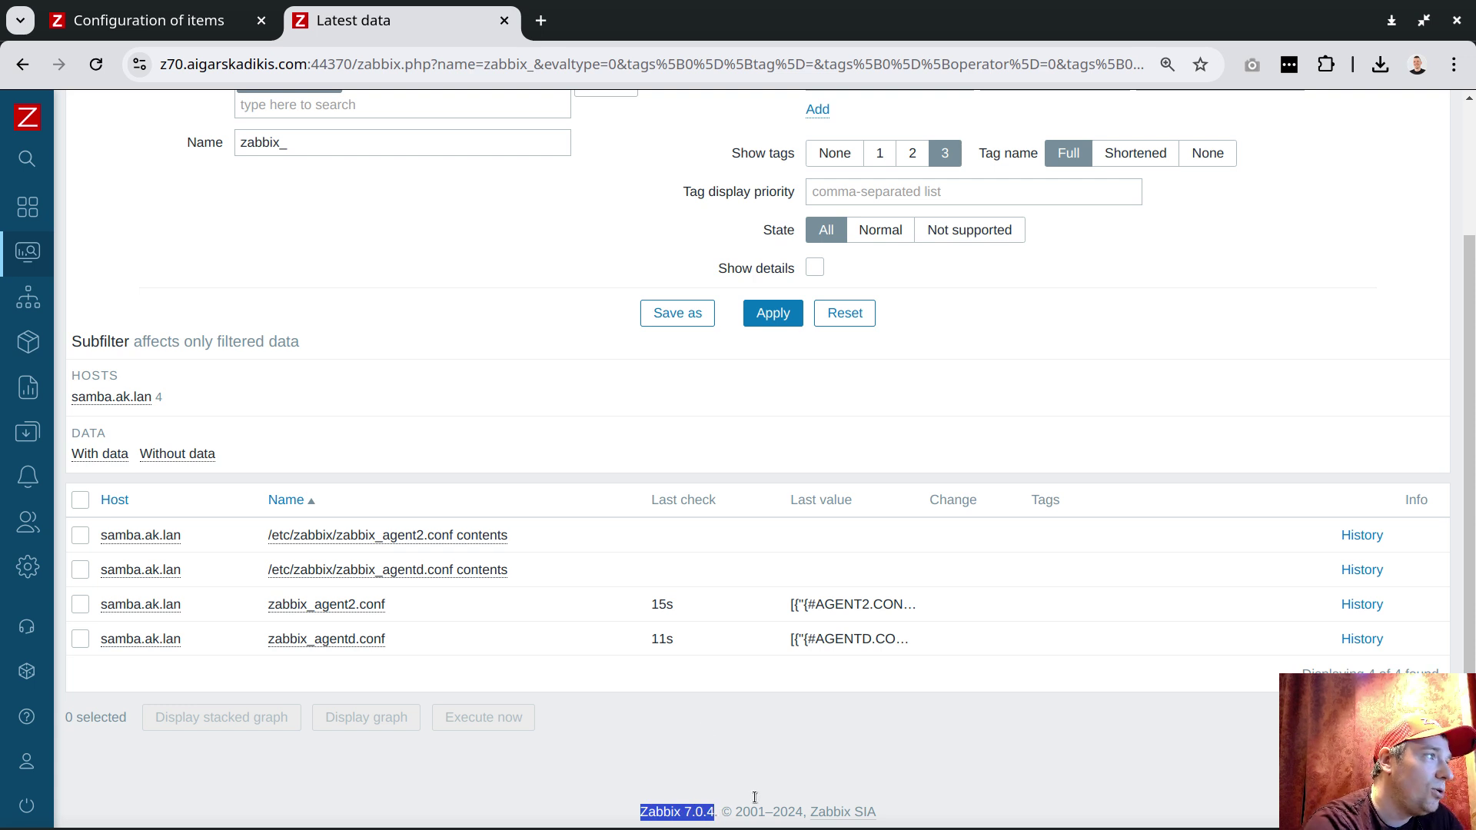
drag(505, 538, 369, 539)
click(591, 541)
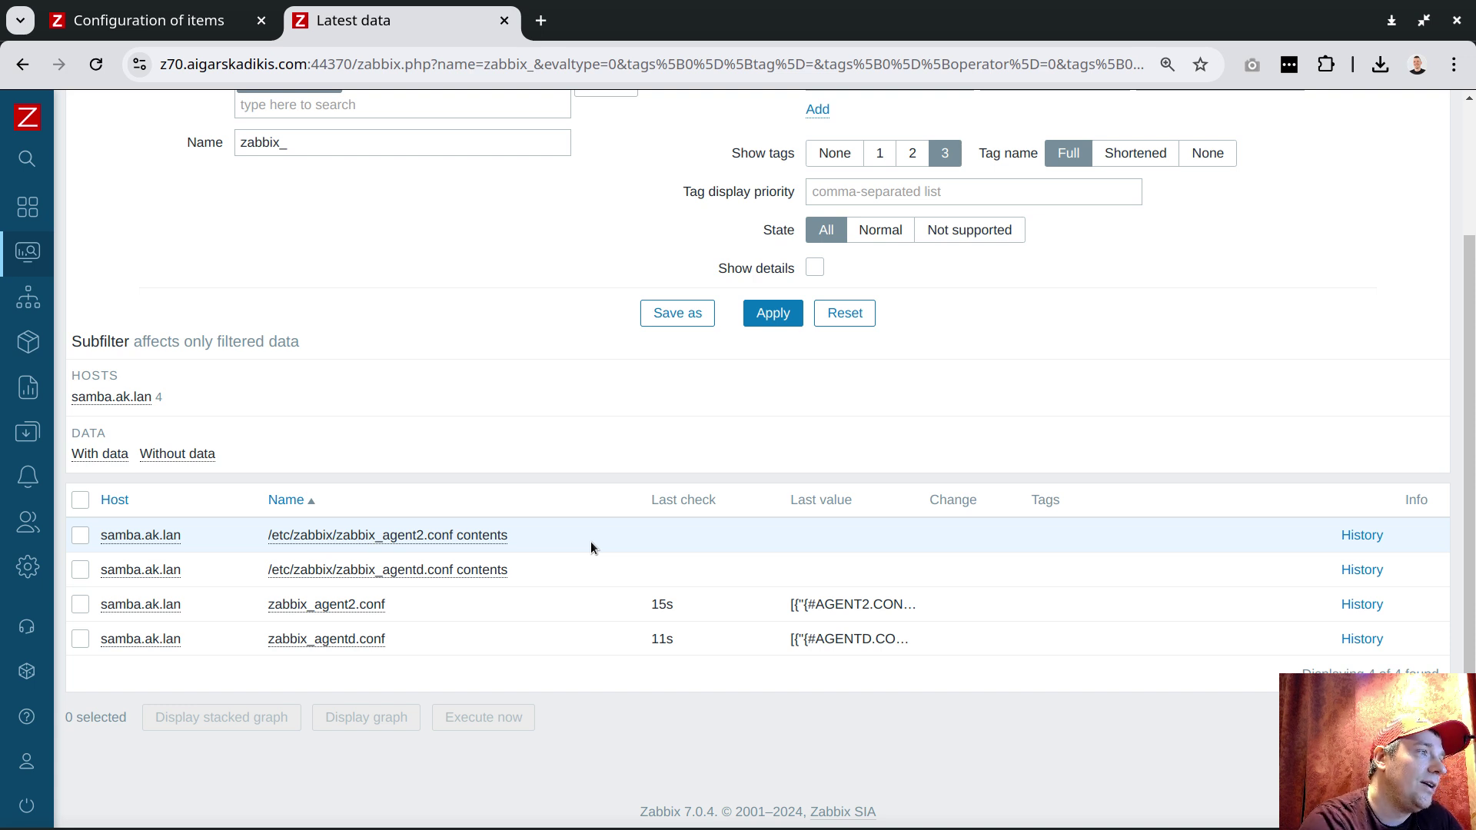
click(783, 319)
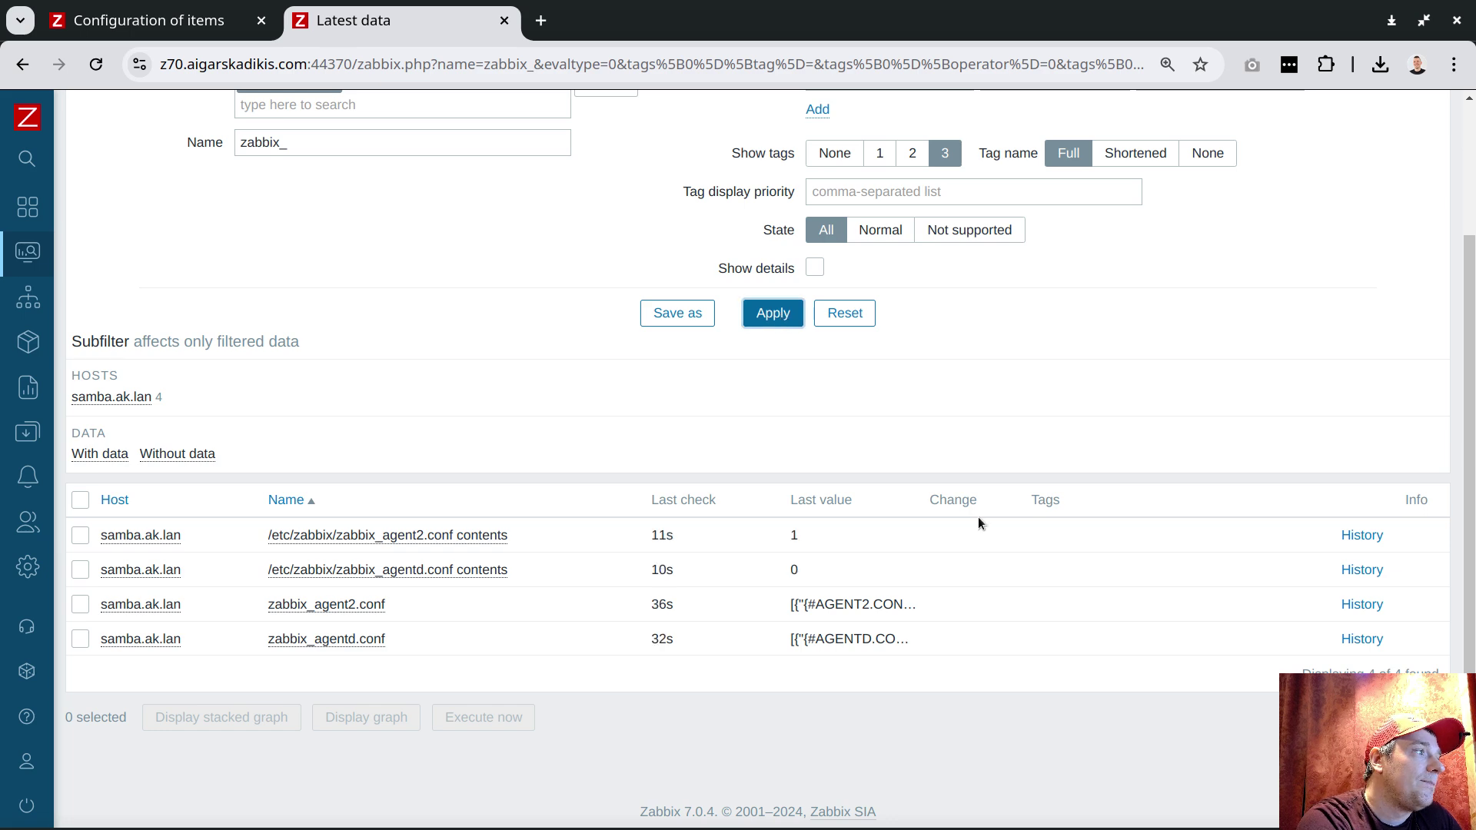
drag(509, 577, 376, 576)
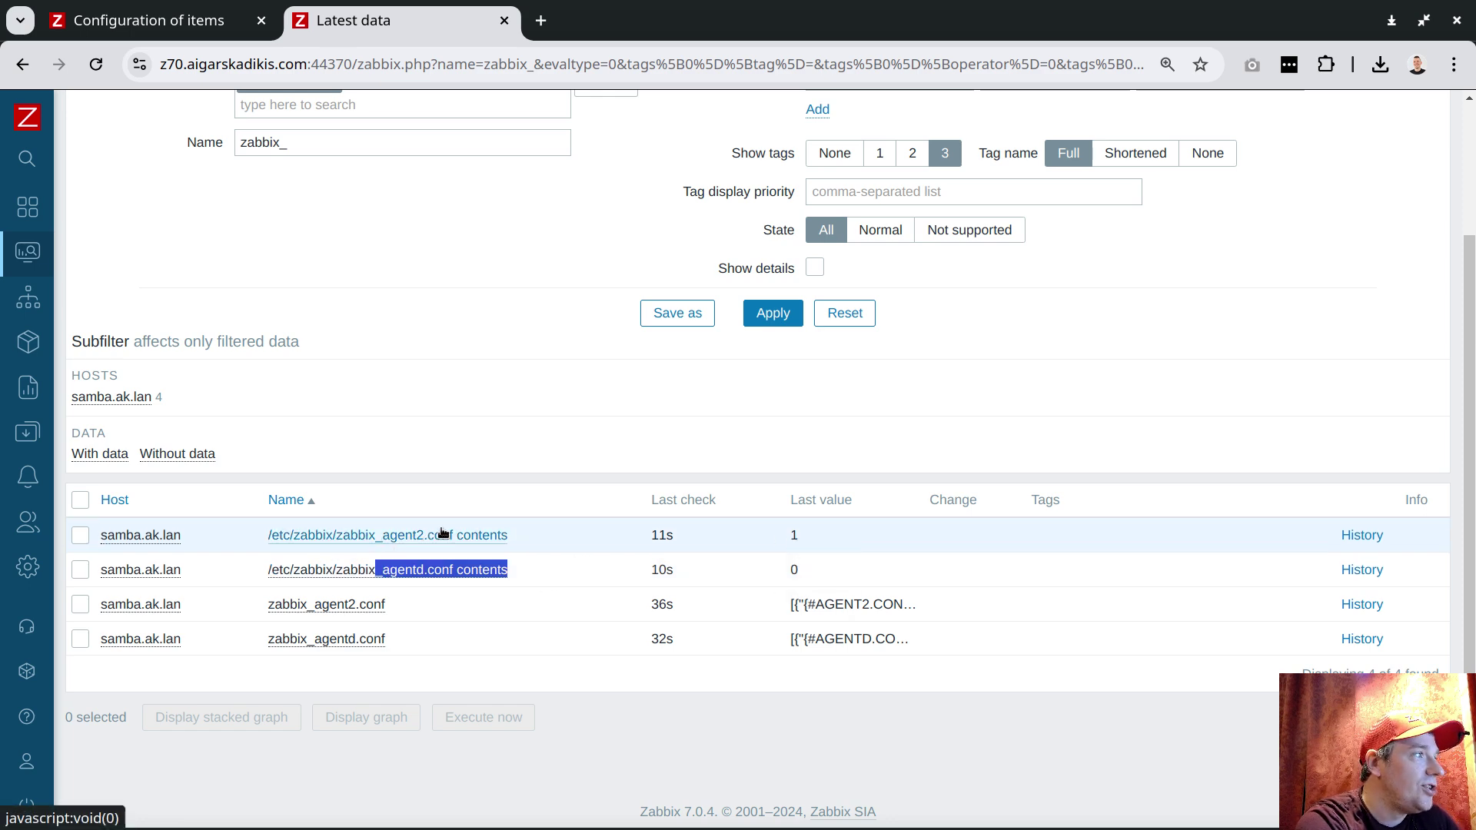
Step: Switch to the Xfce4 terminal and run grep ^Hostname /etc/zabbix/zabbix_agent2.conf to check the configured agent hostname
key(alt+Tab)
key(alt+Tab)
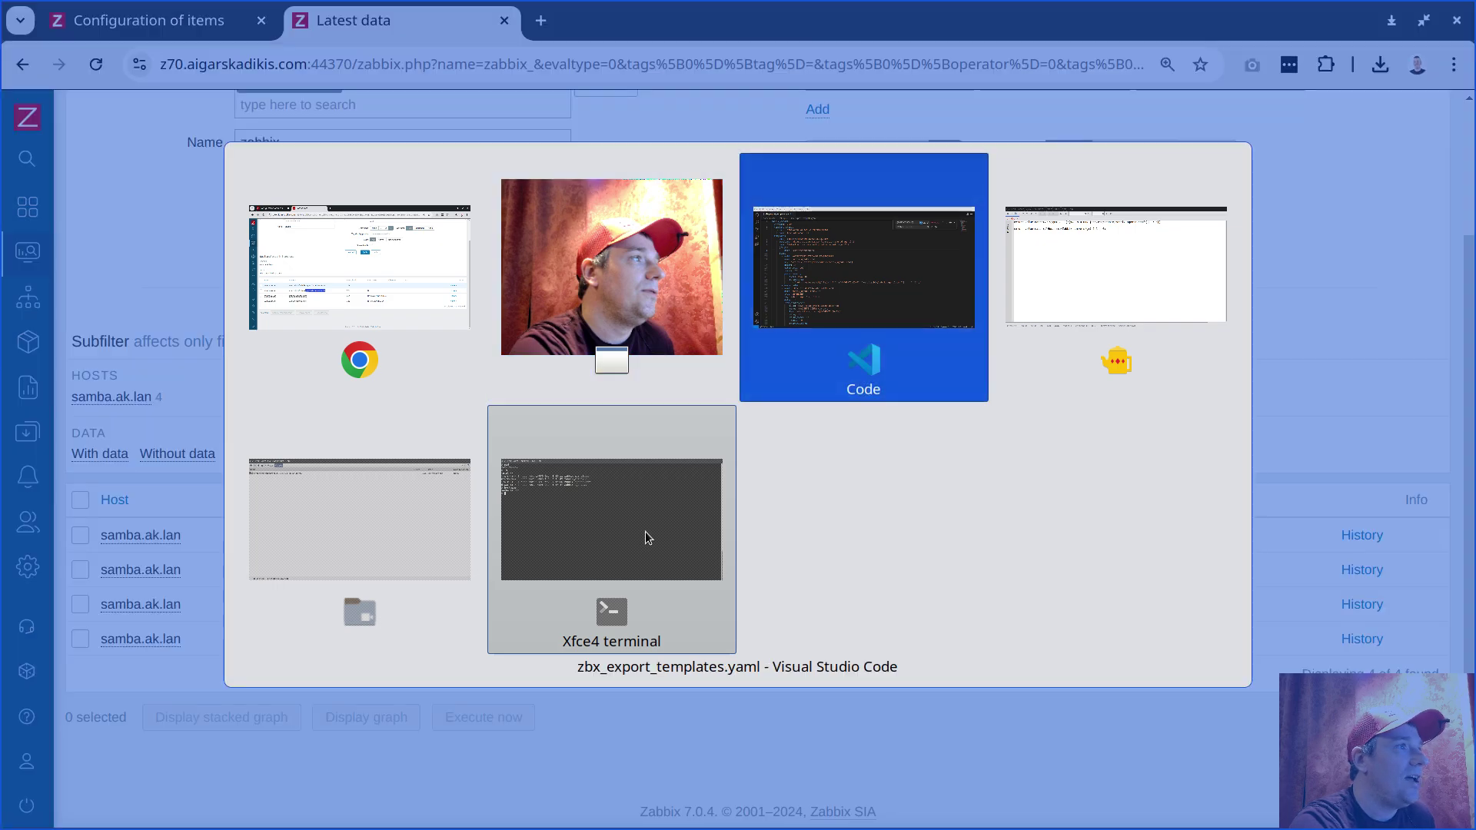
key(alt+Tab)
click(644, 531)
text(ht)
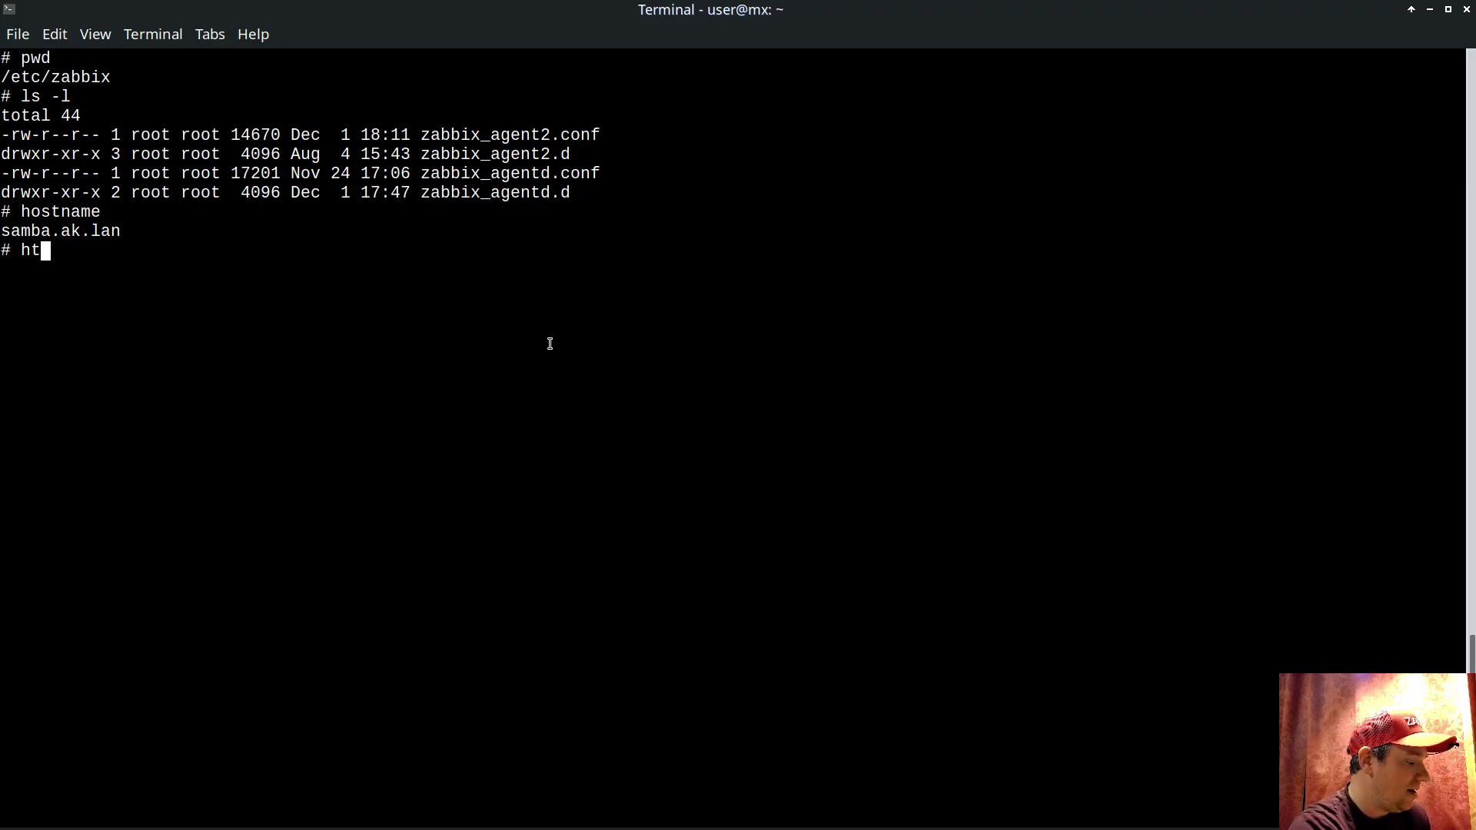
text(rep)
key(BackSpace)
key(BackSpace)
key(BackSpace)
key(BackSpace)
text(gr)
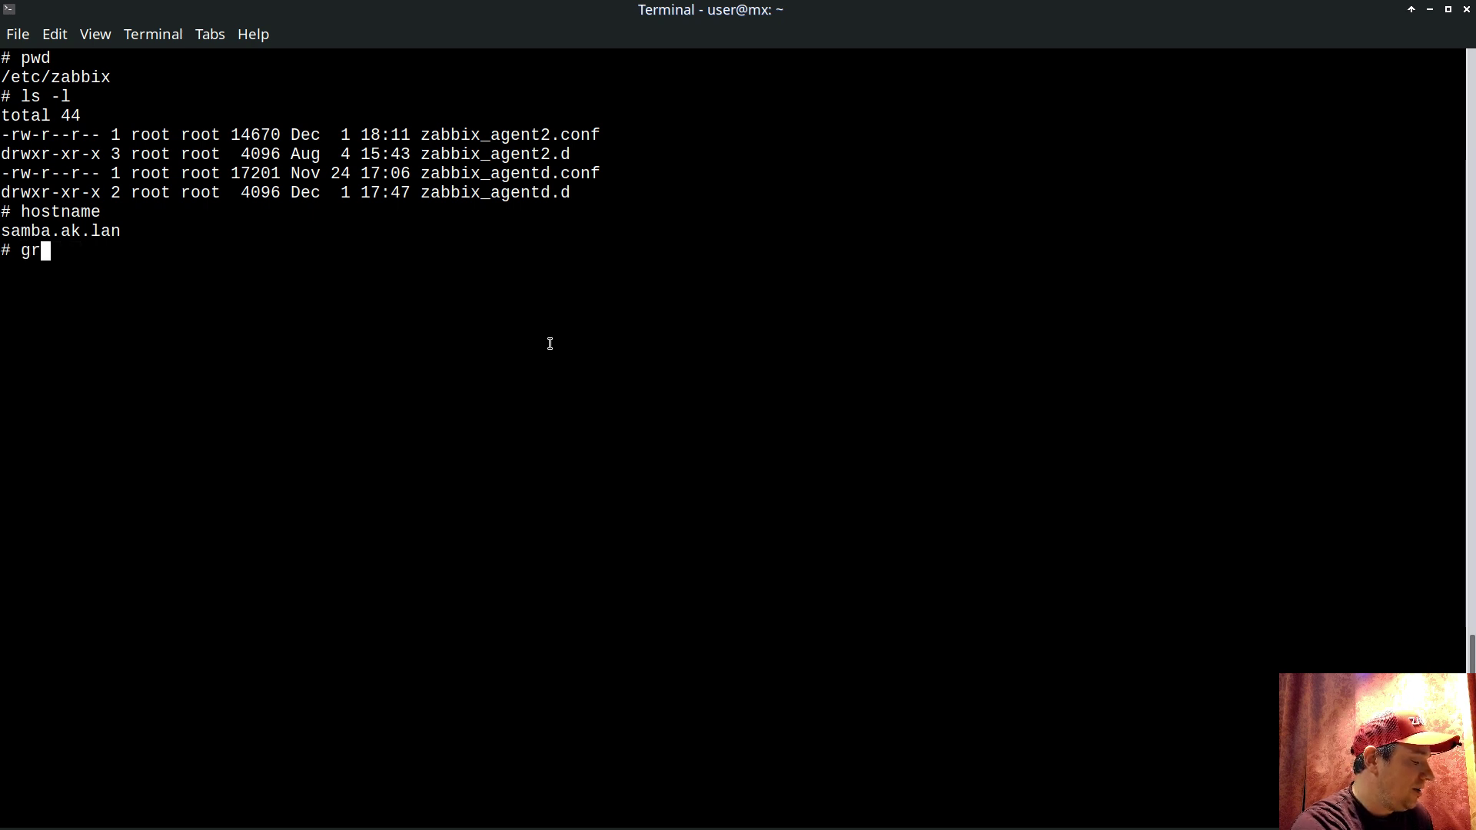
text(ep ^Hostname)
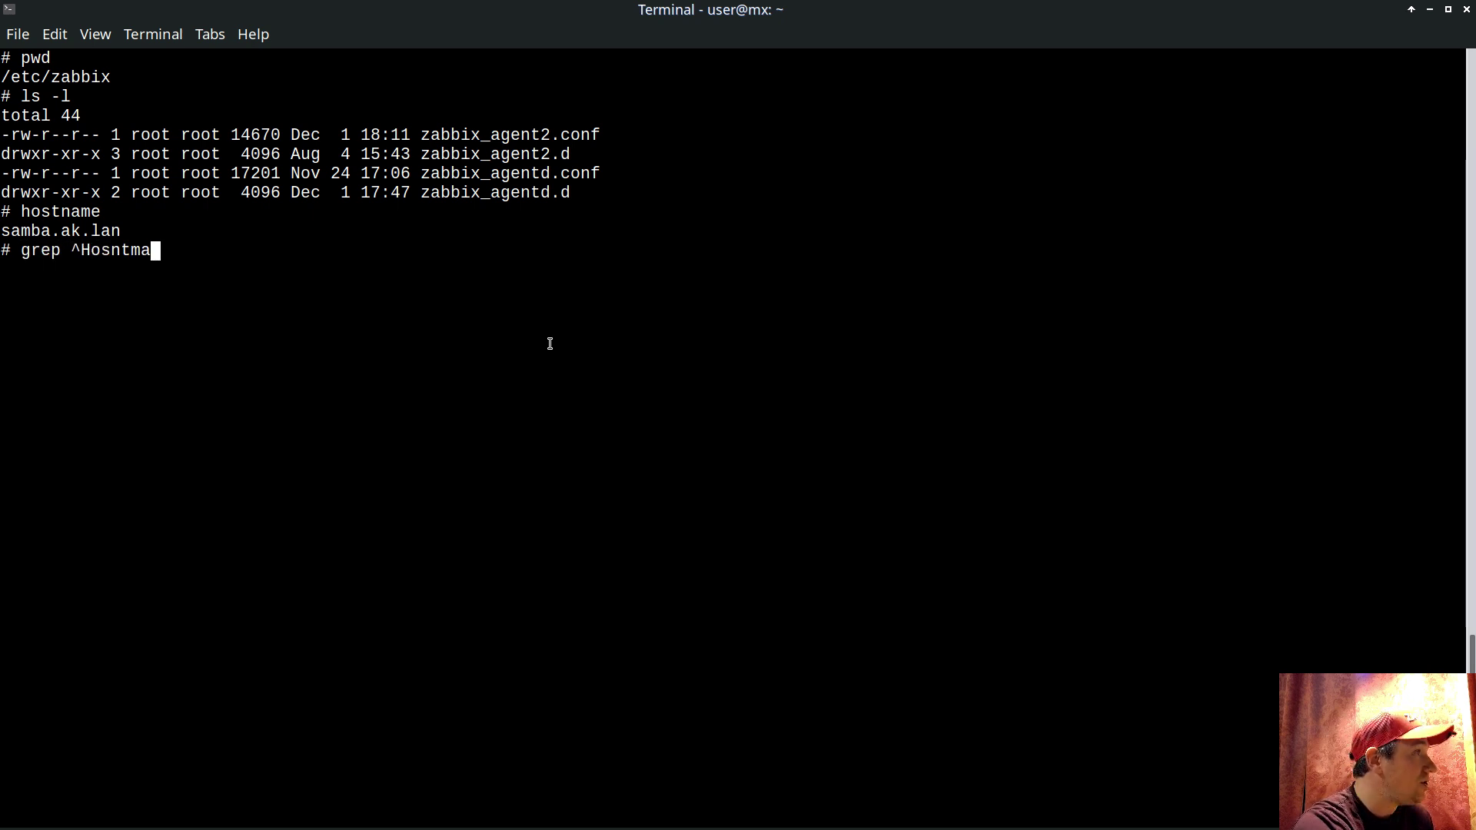
key(BackSpace)
key(BackSpace)
key(BackSpace)
key(BackSpace)
key(BackSpace)
key(BackSpace)
text(tname /etc/zabbix/zabbix_agent)
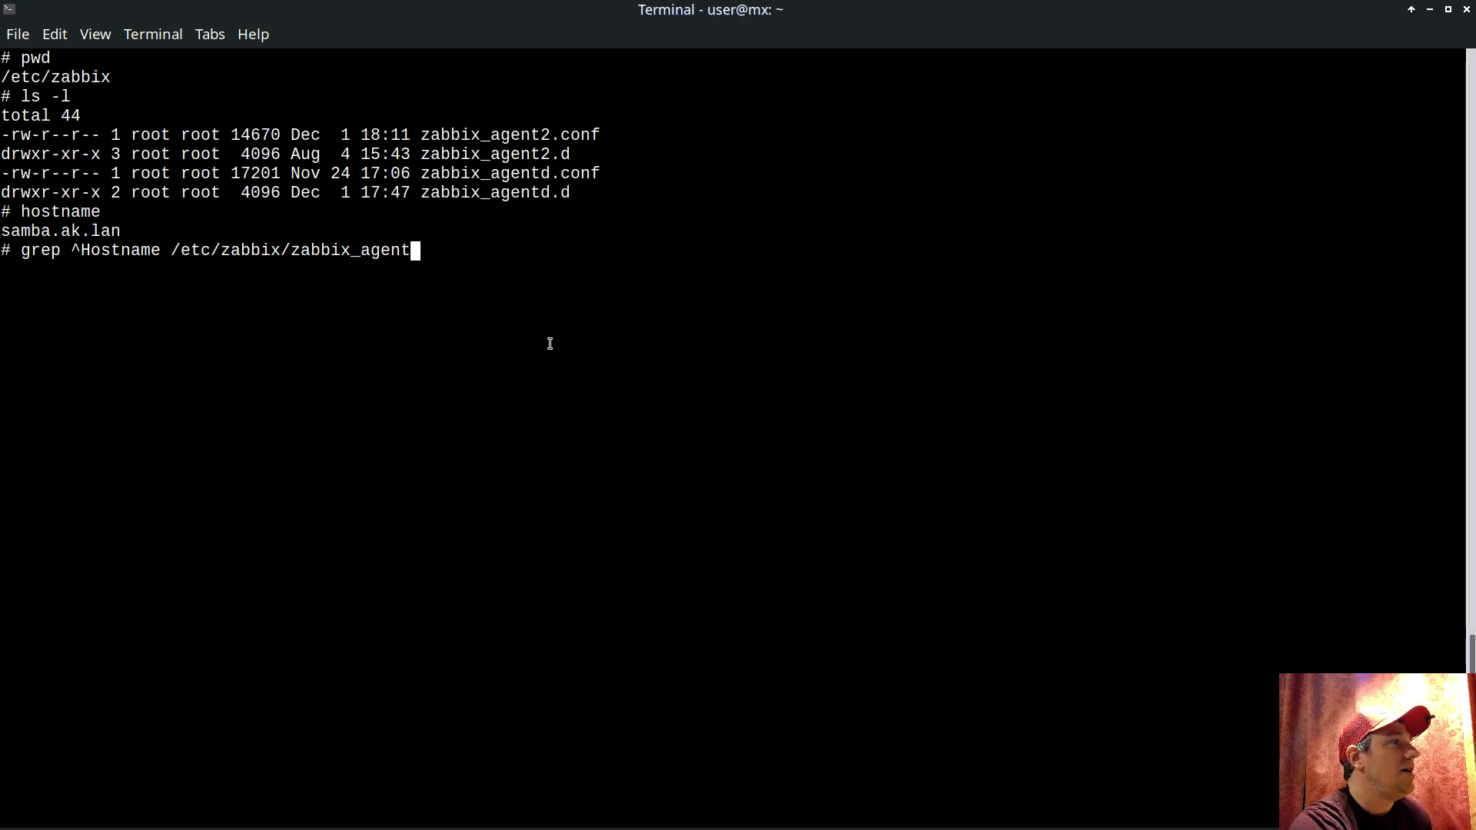
text(2.conf)
key(Return)
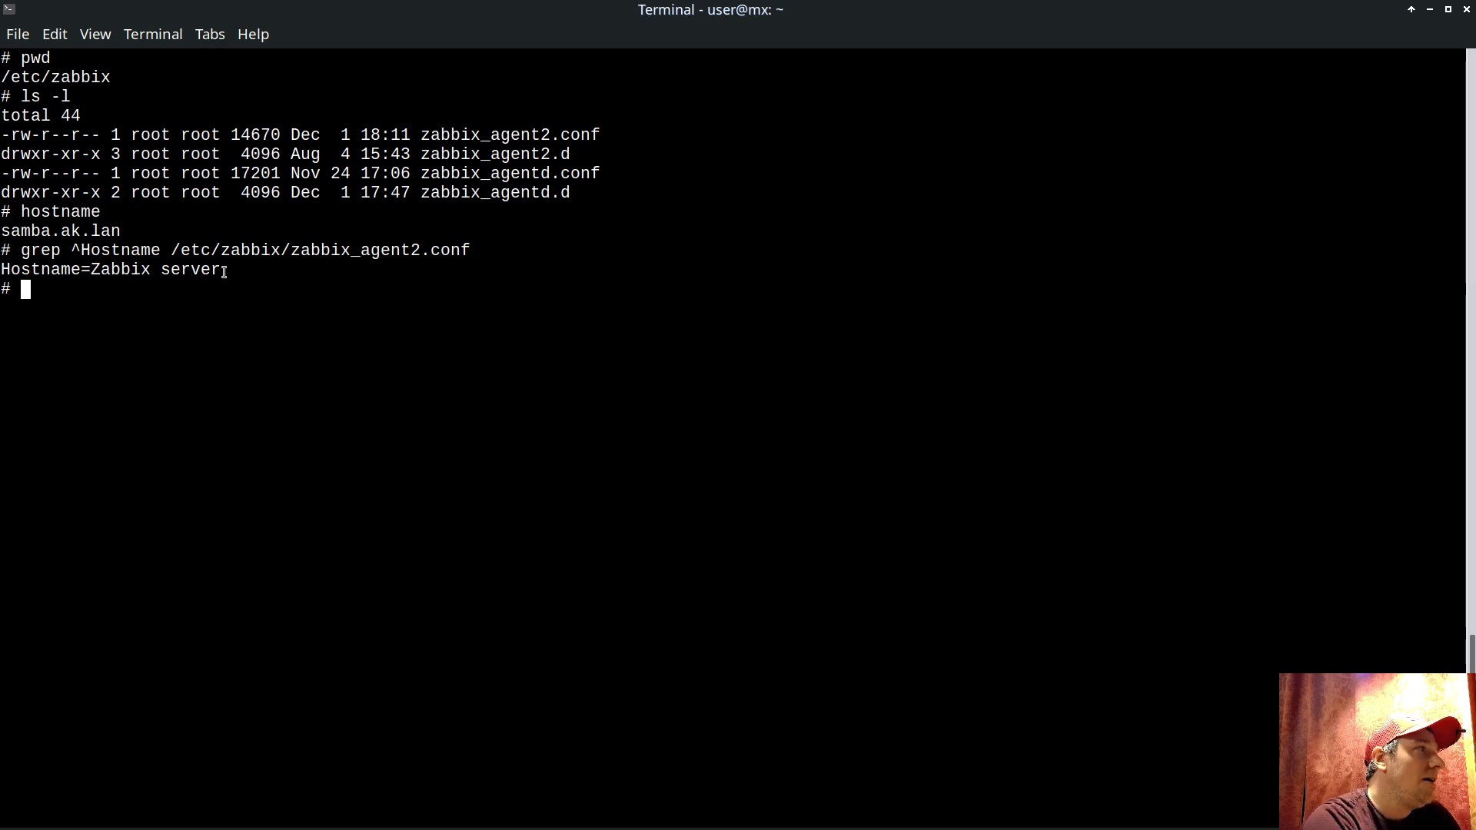
drag(223, 271, 91, 271)
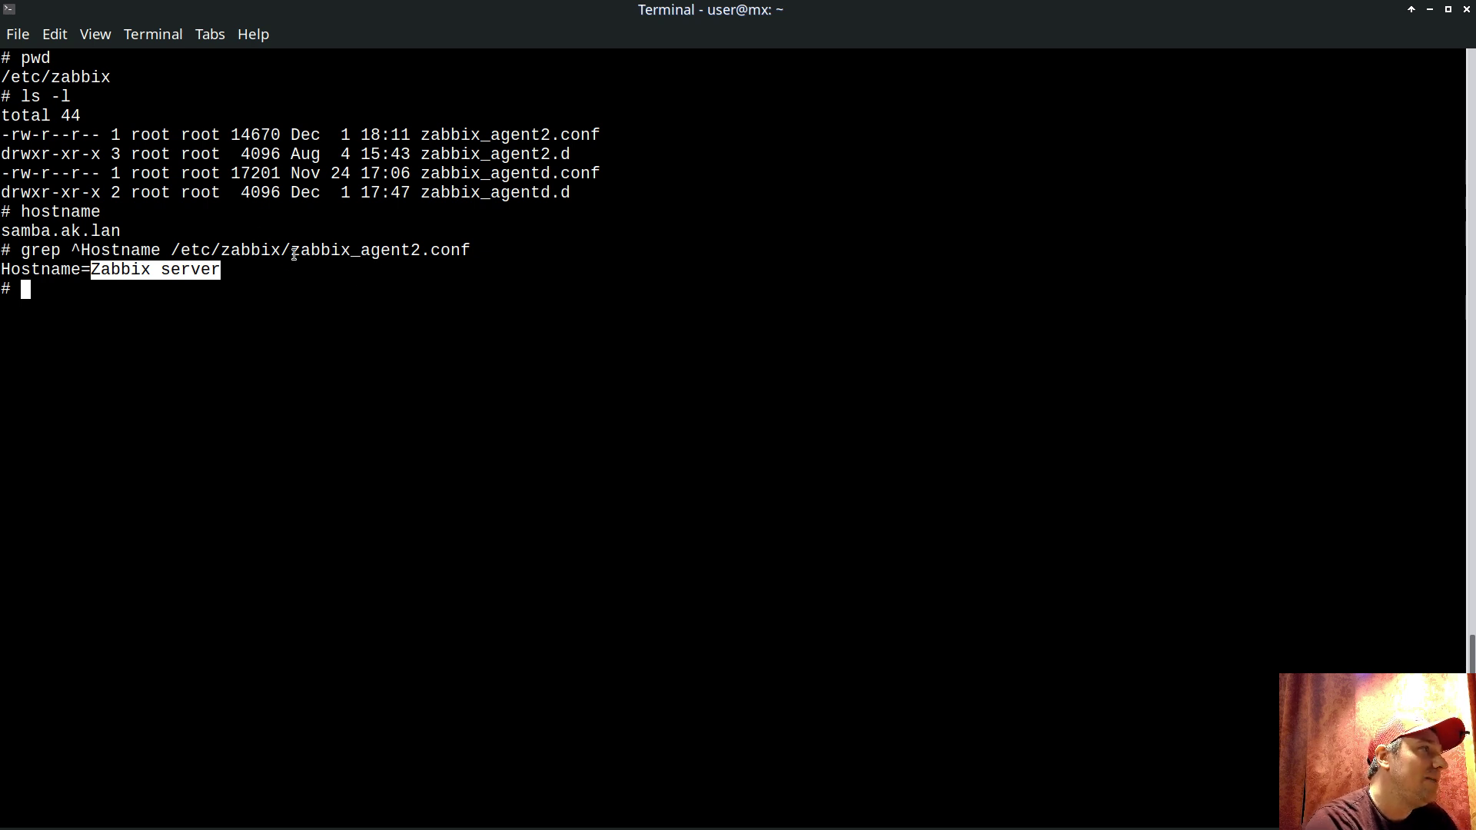
text(ho)
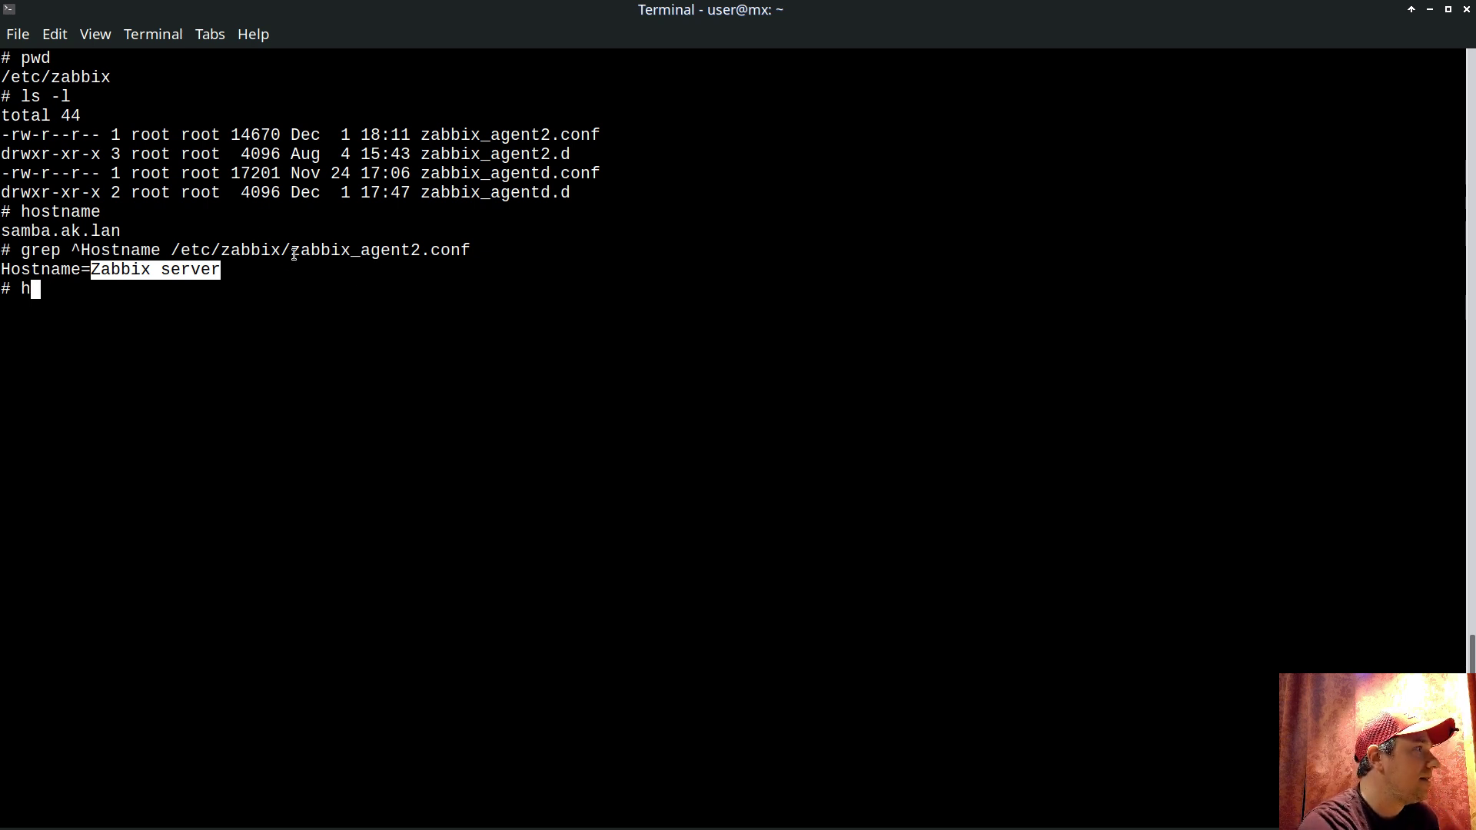
text(s)
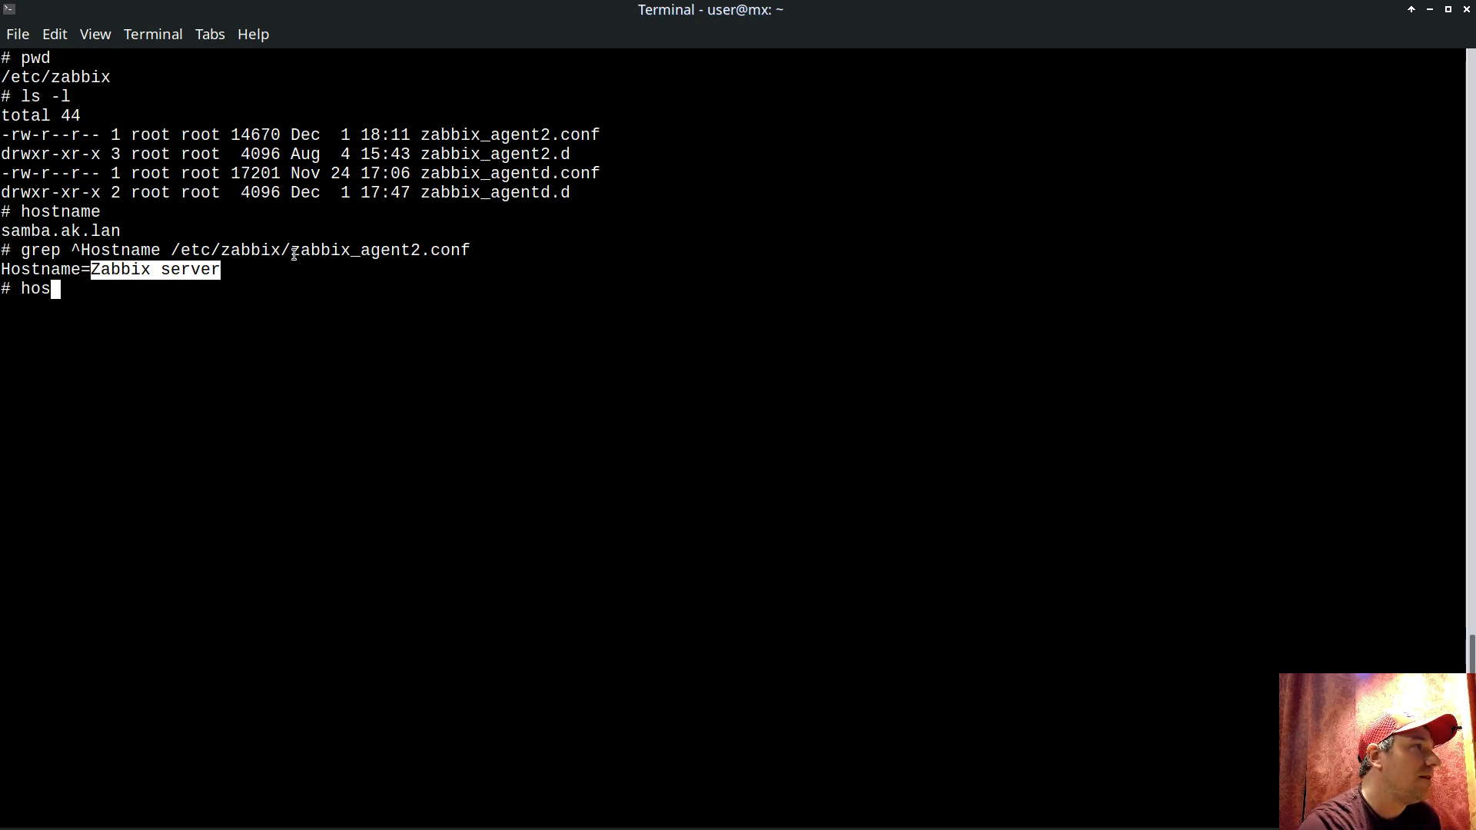
Step: Return to Zabbix, open the problems of host samba.ak.lan and examine which configuration file the server identity problem names
click(1431, 10)
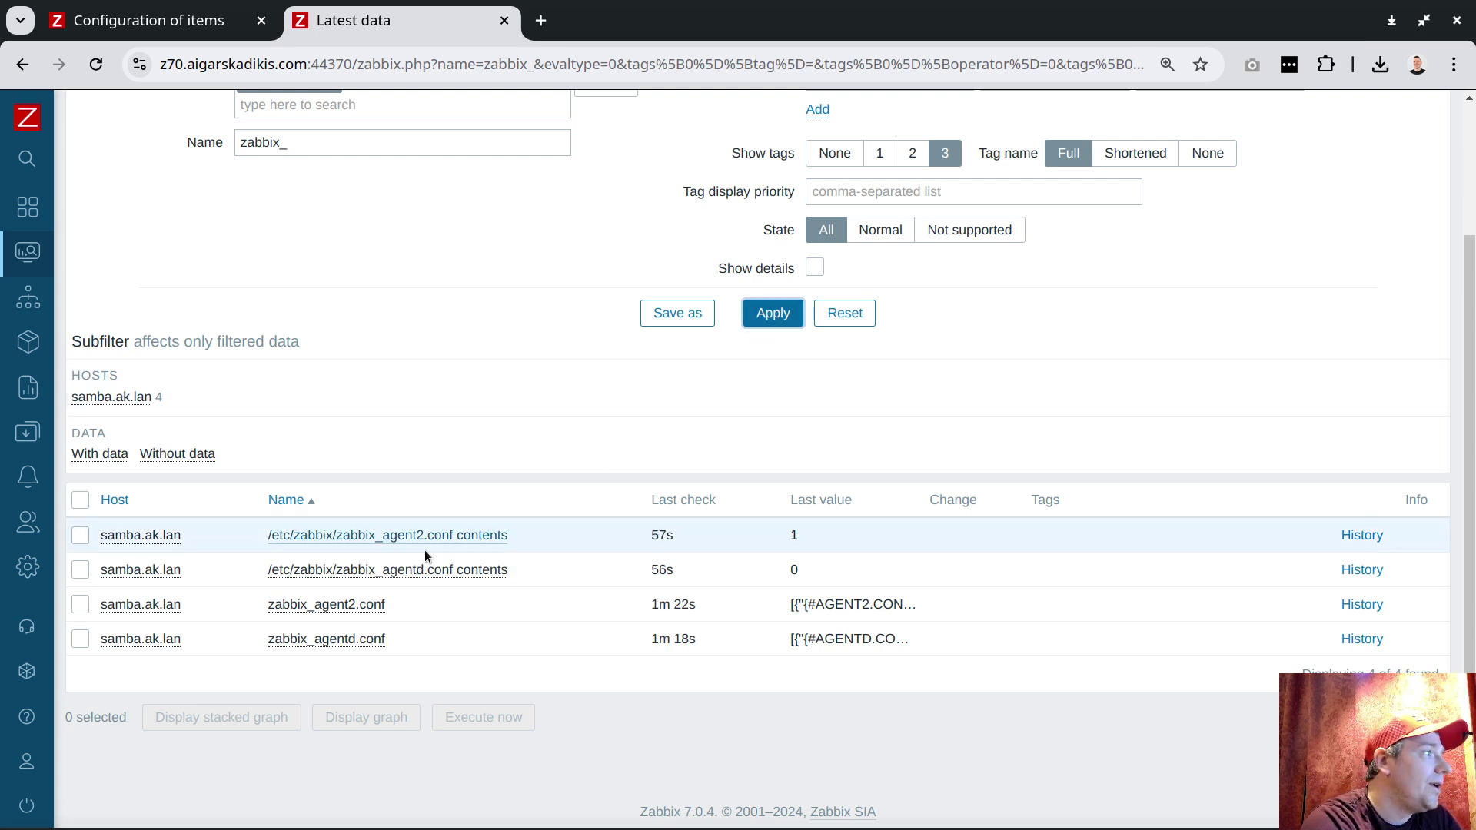
click(136, 540)
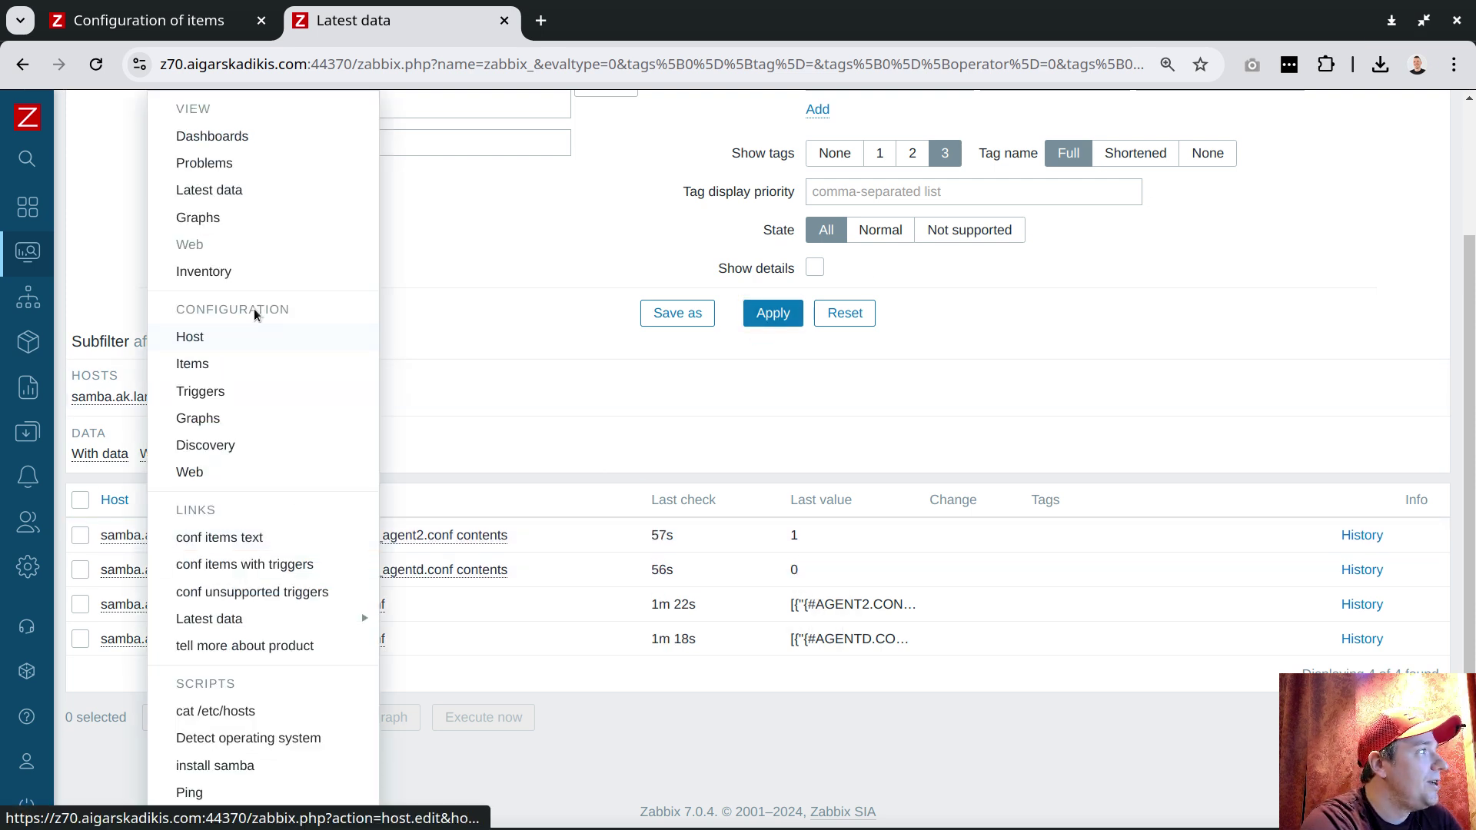
click(224, 164)
scroll(741, 461, down, 2)
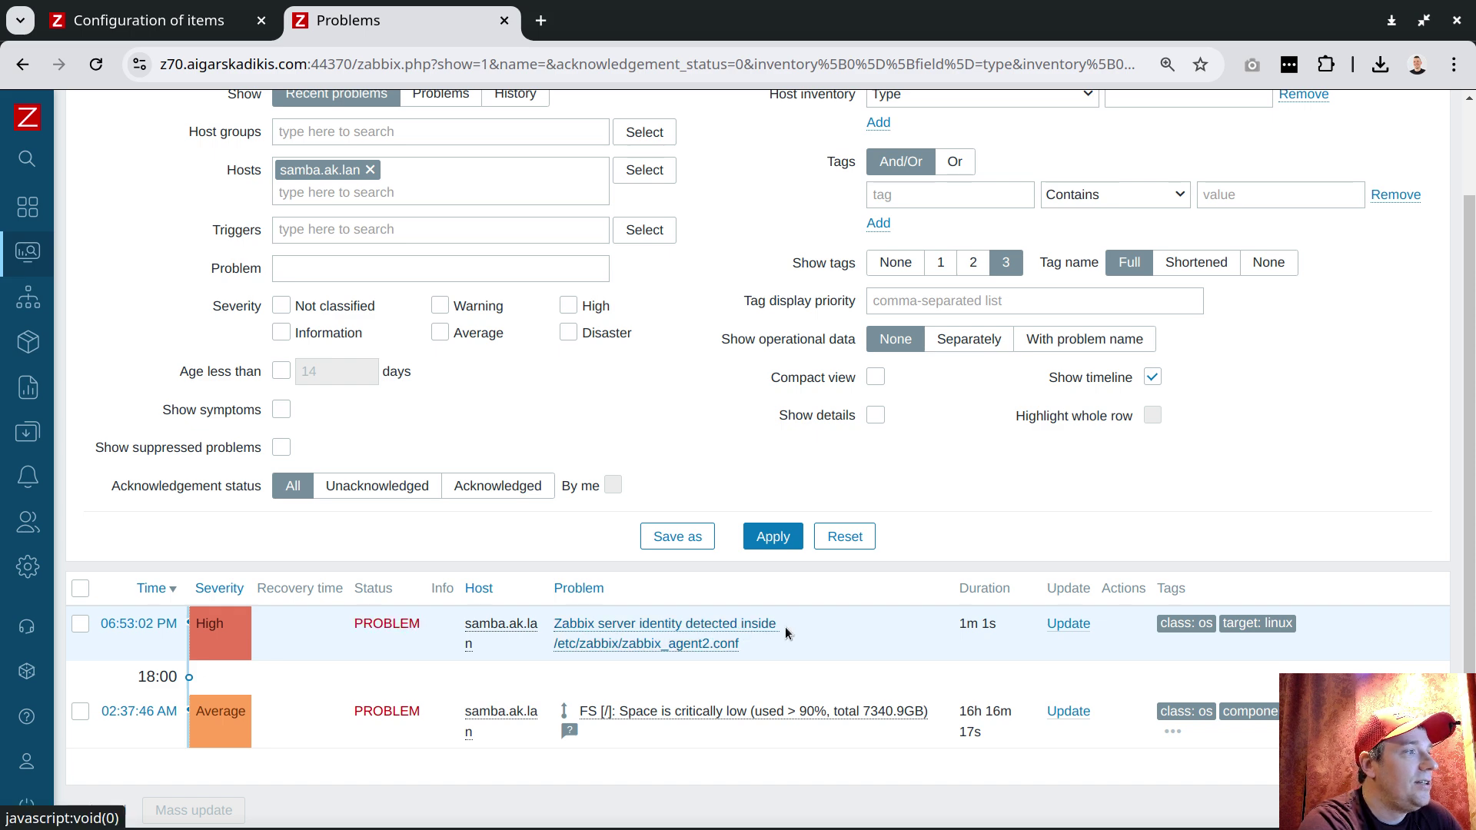
drag(754, 644, 661, 650)
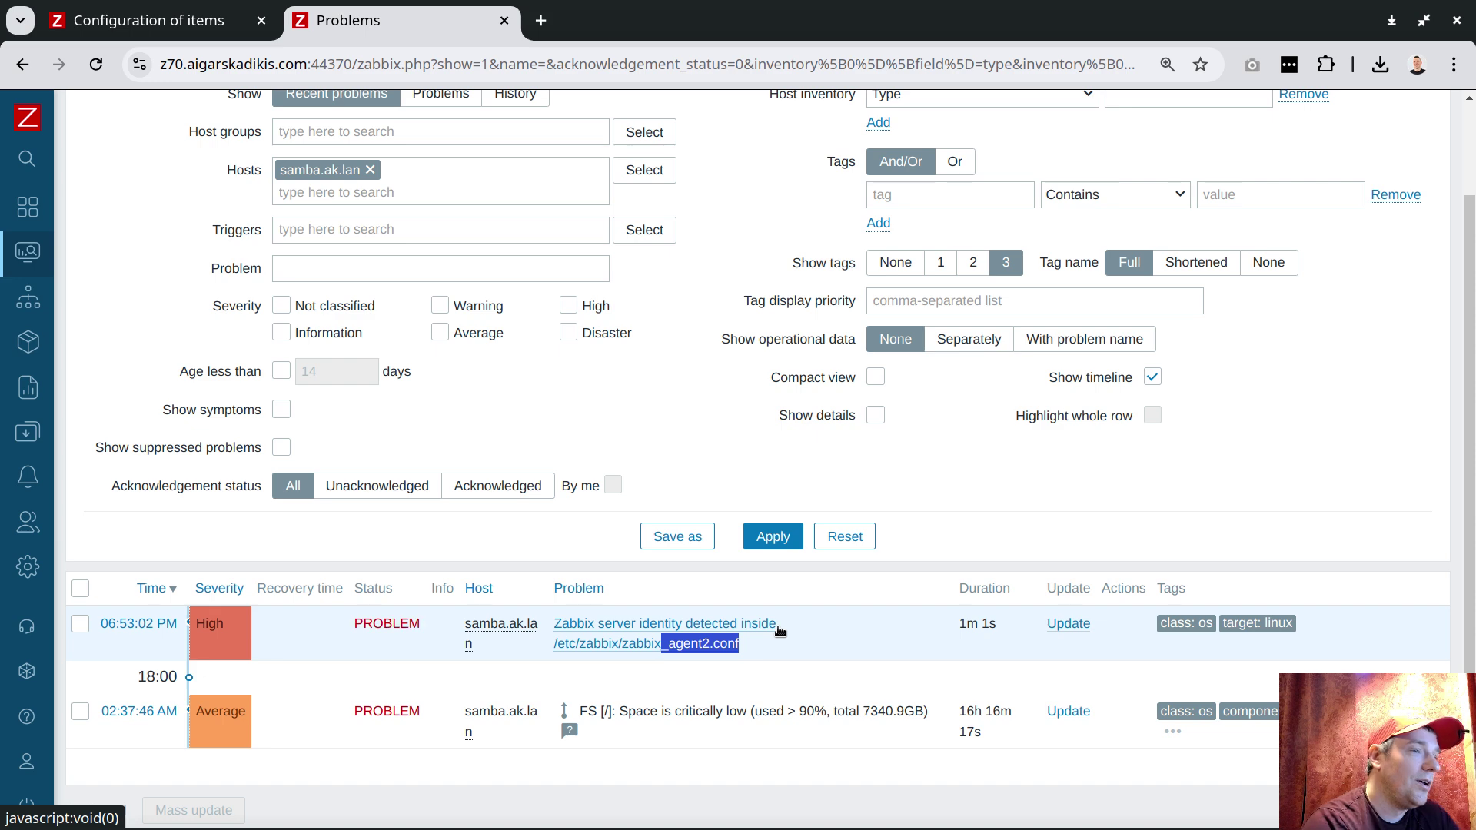